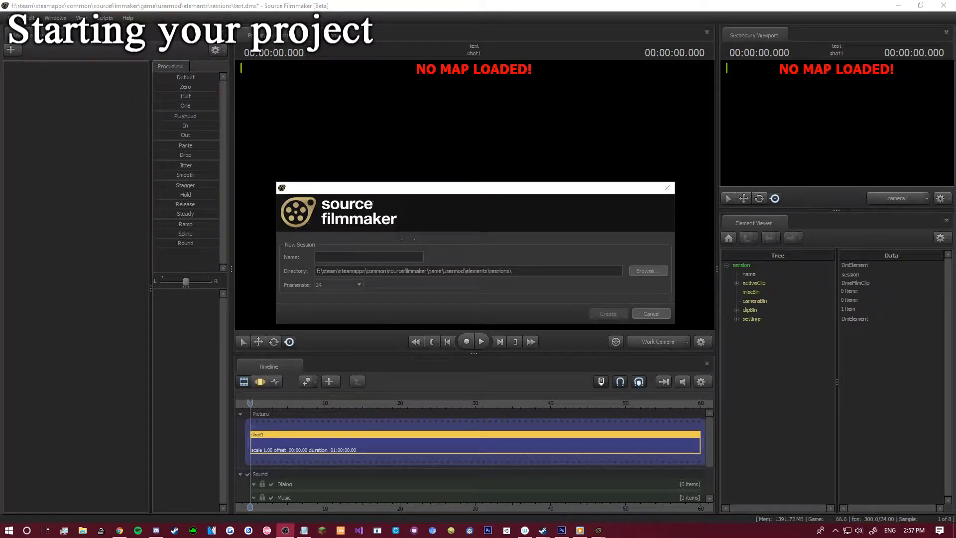
Create a new session named "Twitter Poster" and continue without saving the current session's changes.
click(371, 253)
text(Twitter Portel)
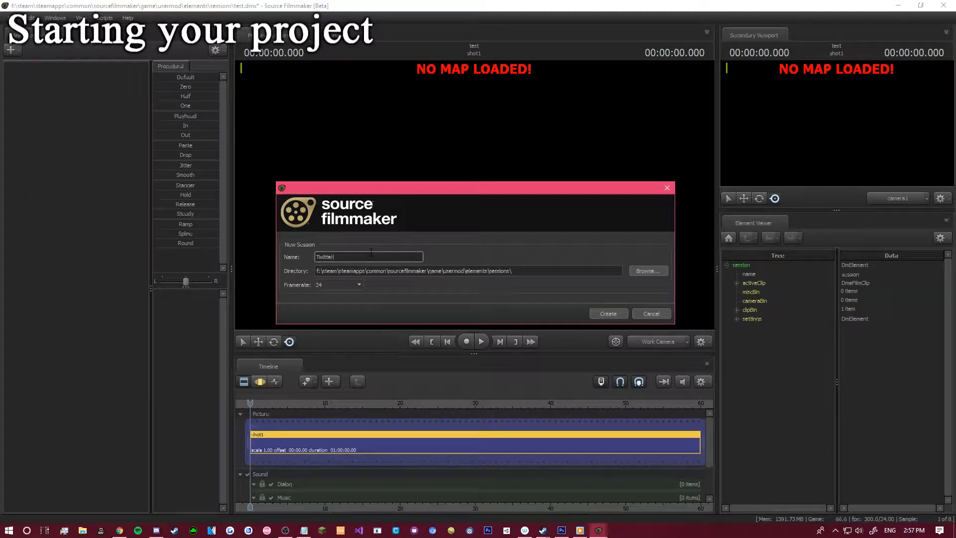
key(Return)
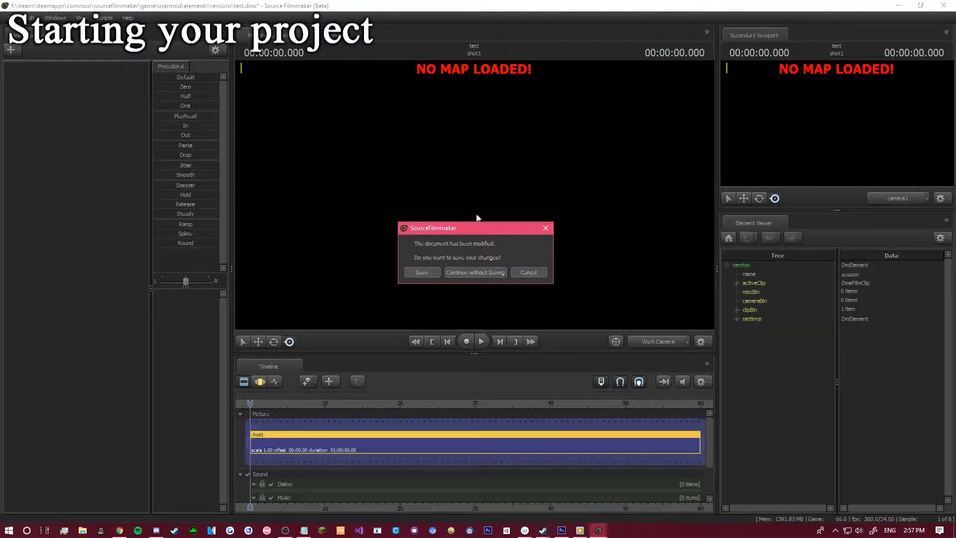
click(456, 273)
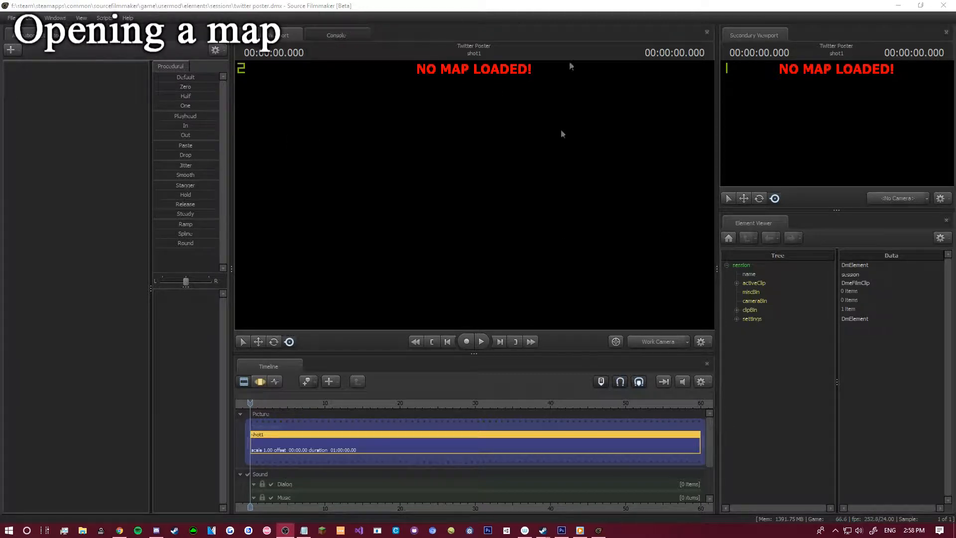
Load the map cp_gorge.bsp into the session, filtering the map list by "cp".
right_click(451, 194)
click(474, 280)
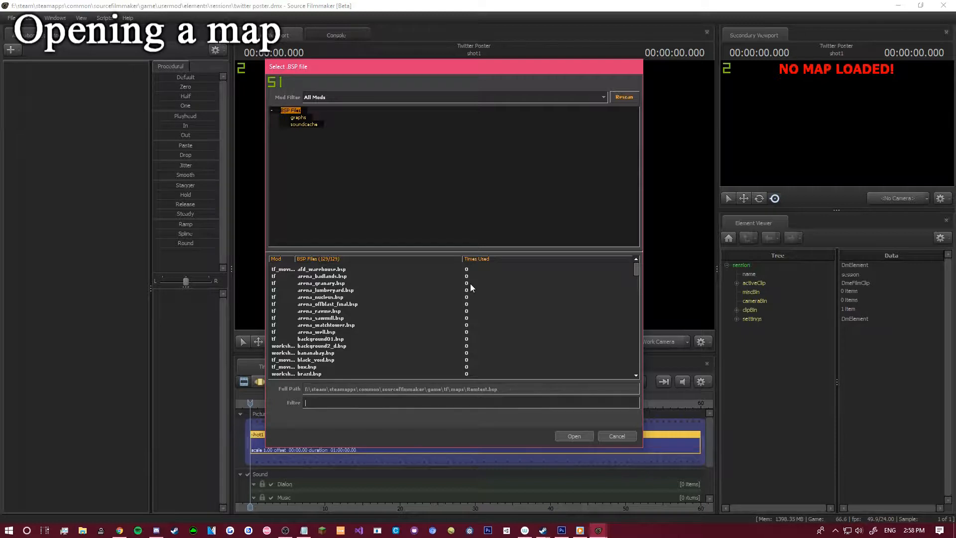
text(c)
key(BackSpace)
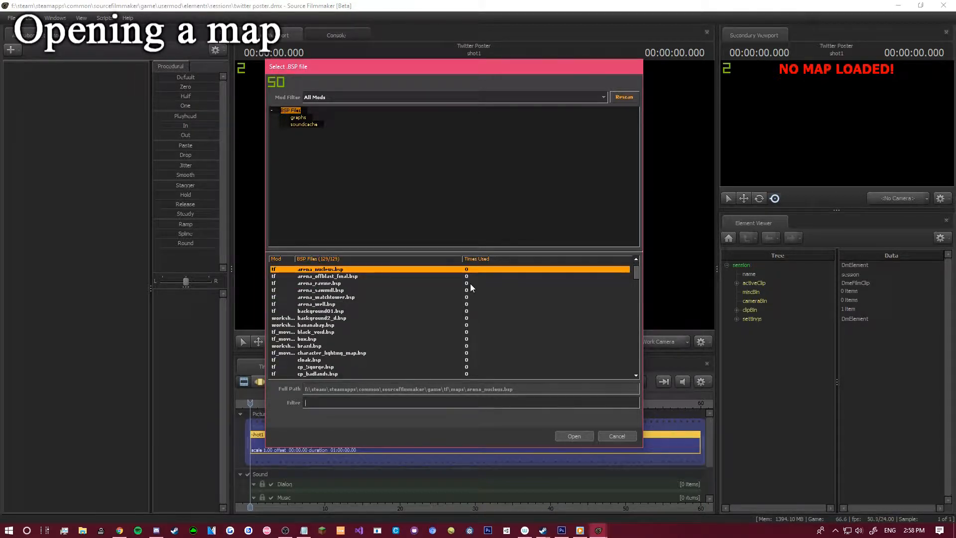
text(cp)
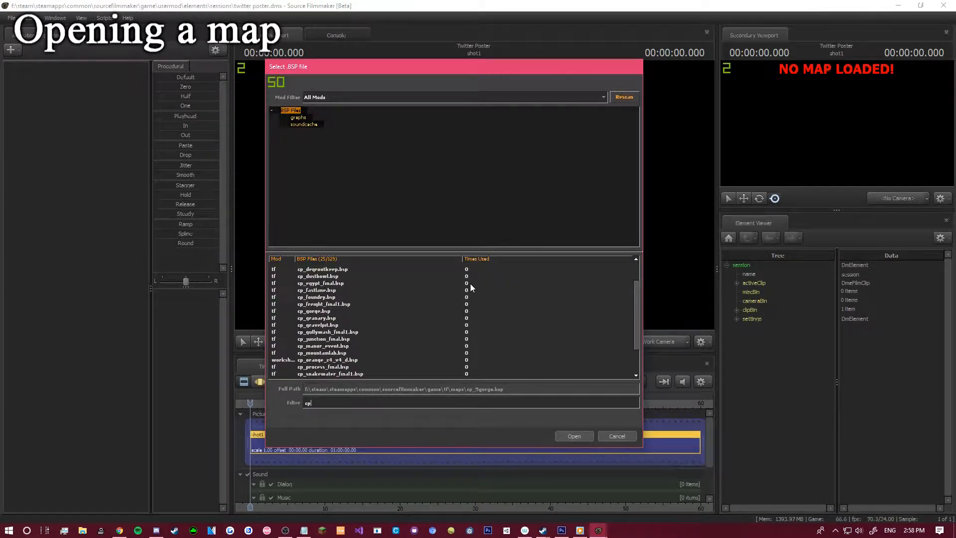
click(312, 311)
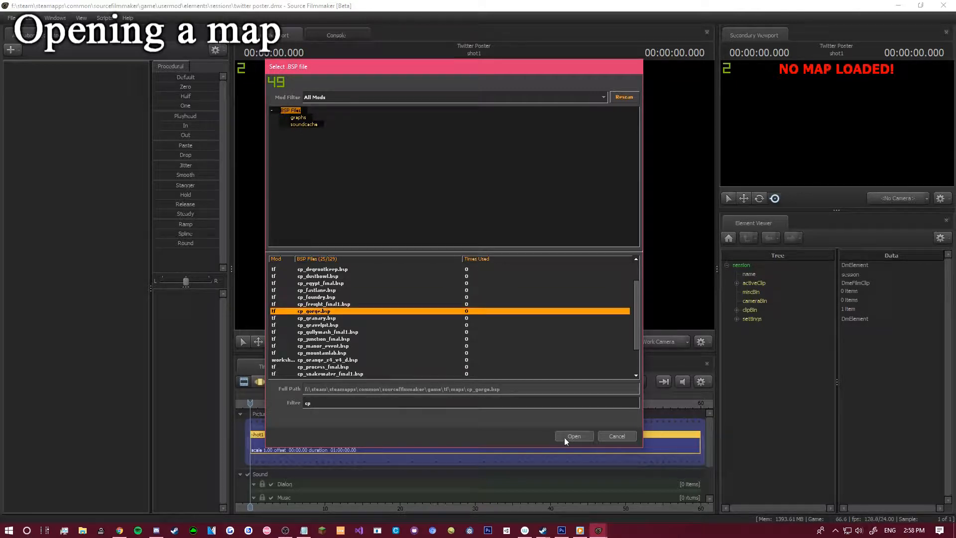
click(573, 436)
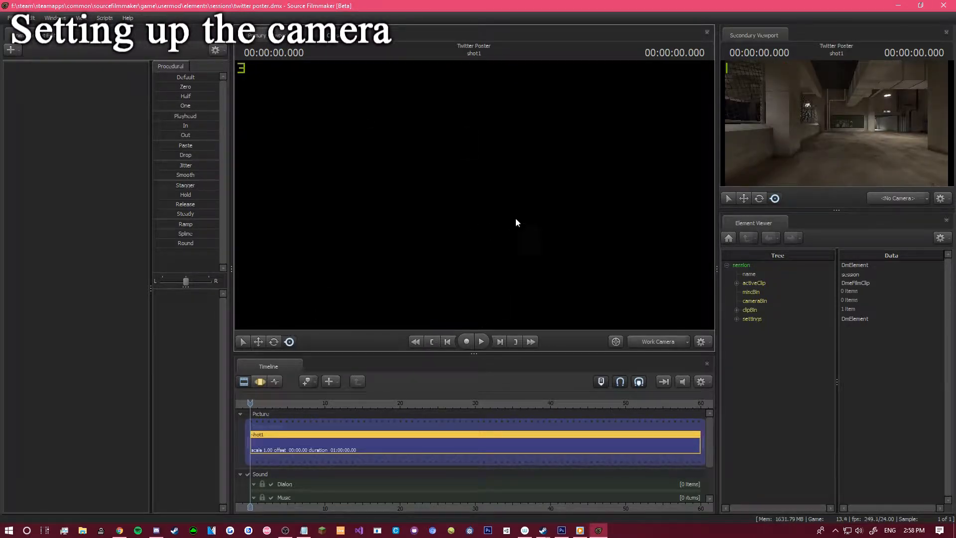
Switch the primary viewport between the scene camera and the work camera and look around the map's interior.
click(662, 342)
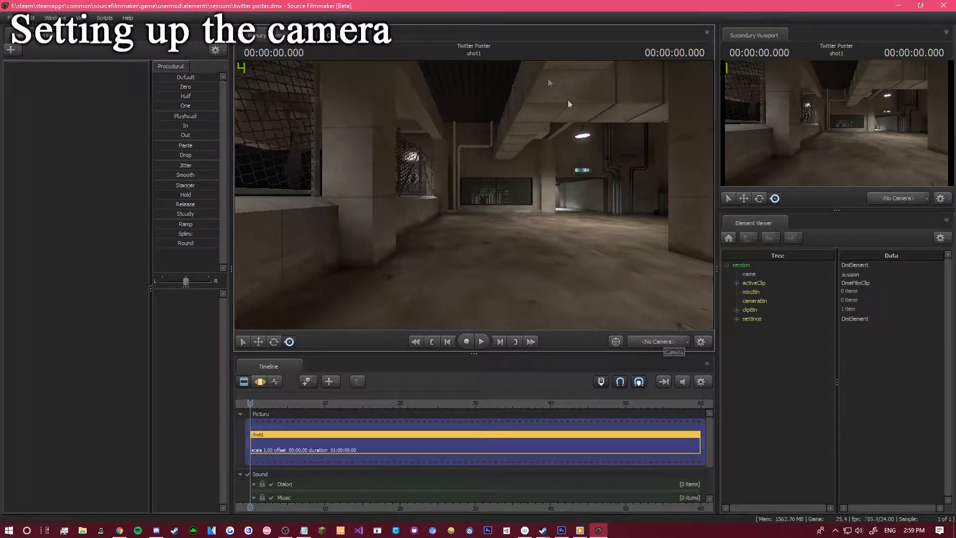
drag(417, 167, 476, 199)
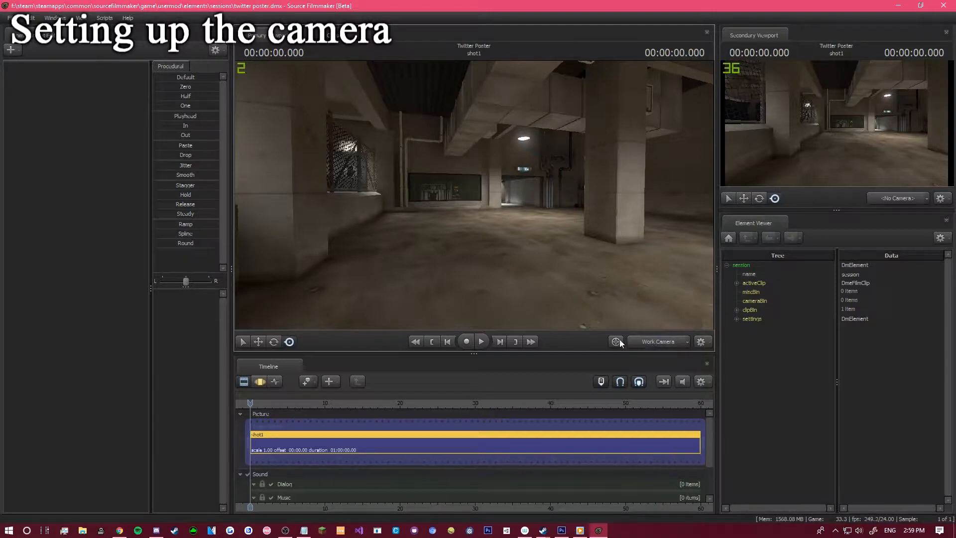
drag(480, 217, 576, 322)
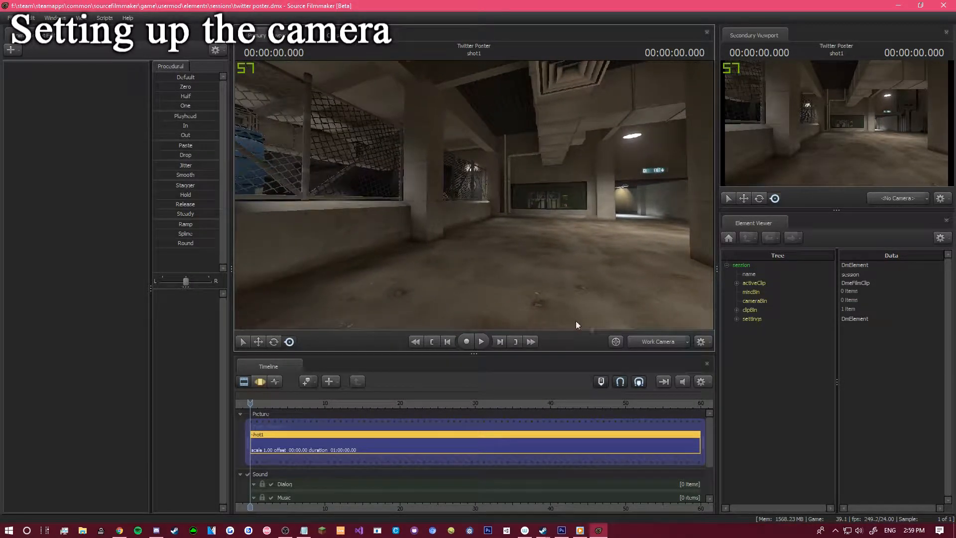
click(651, 345)
click(651, 346)
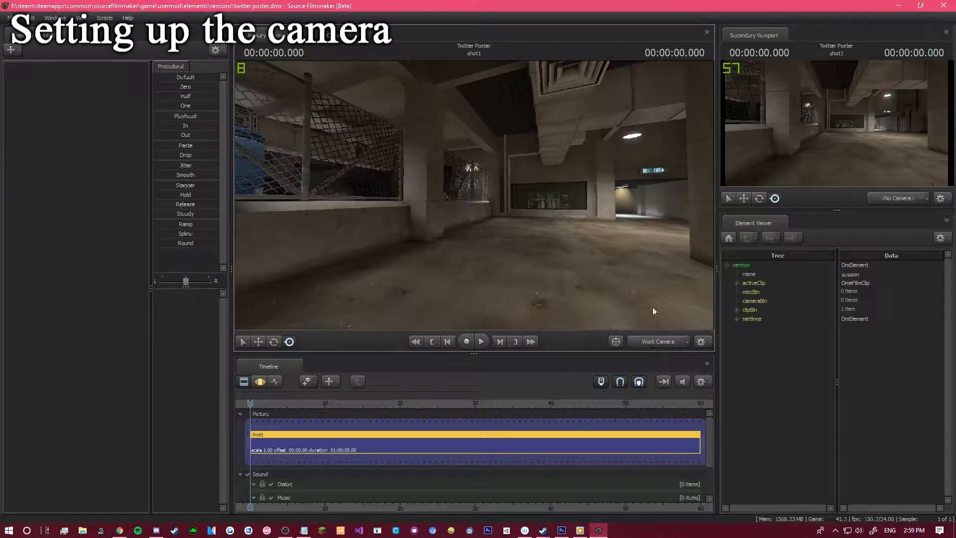
drag(502, 109, 657, 330)
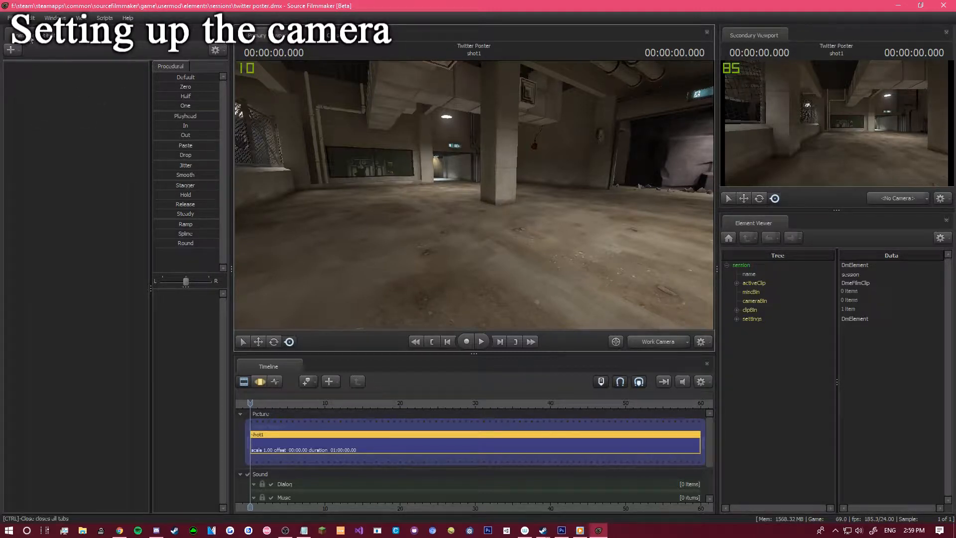
Create an animation set for a new camera and make camera1 the scene camera.
right_click(73, 78)
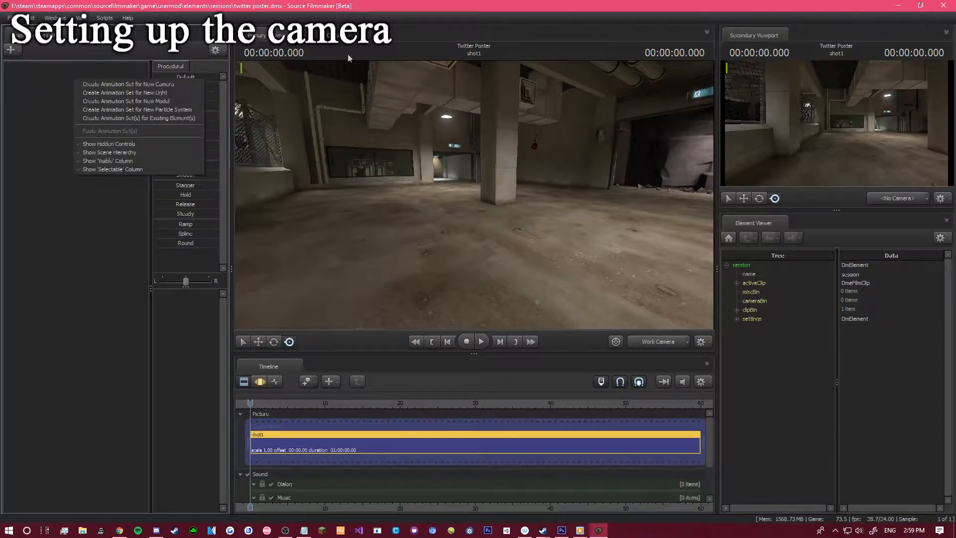
click(100, 84)
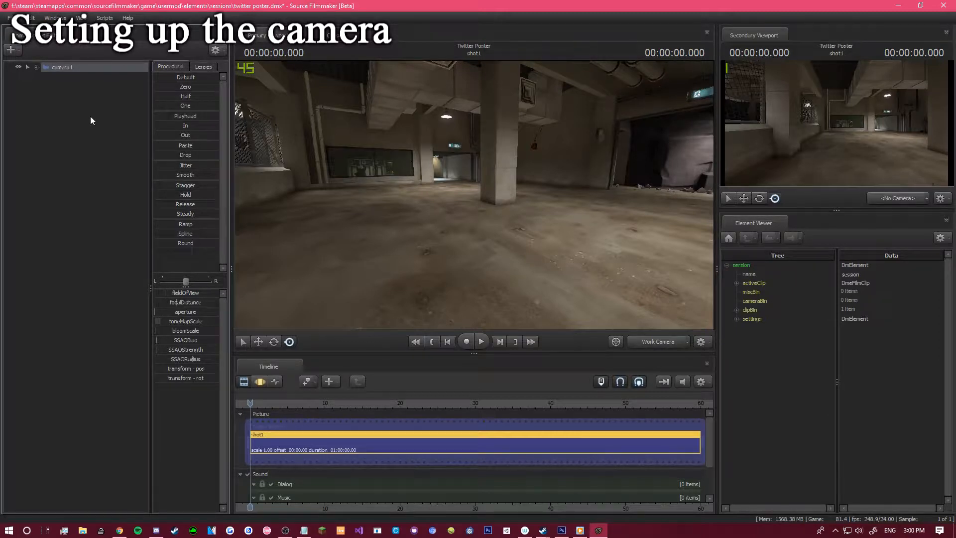
click(687, 342)
mouse_move(685, 378)
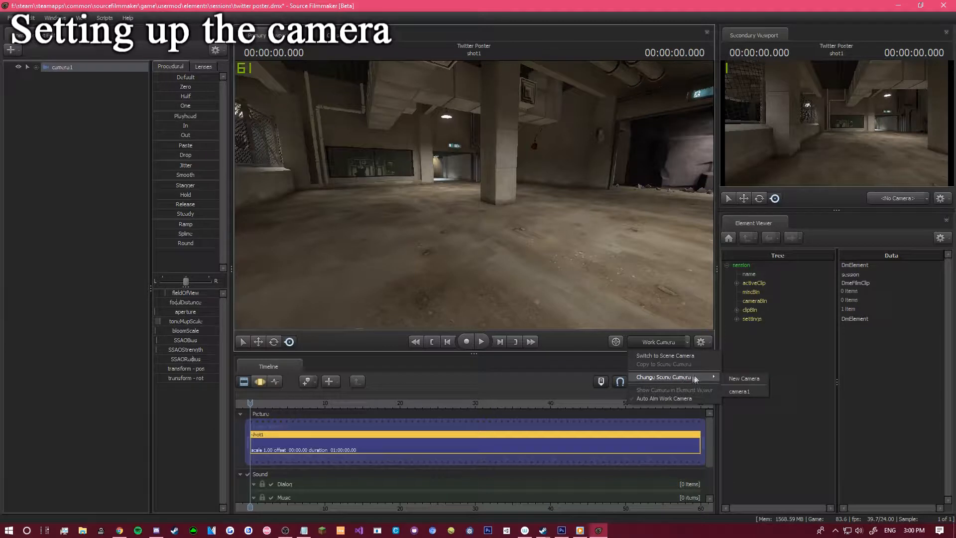
click(744, 390)
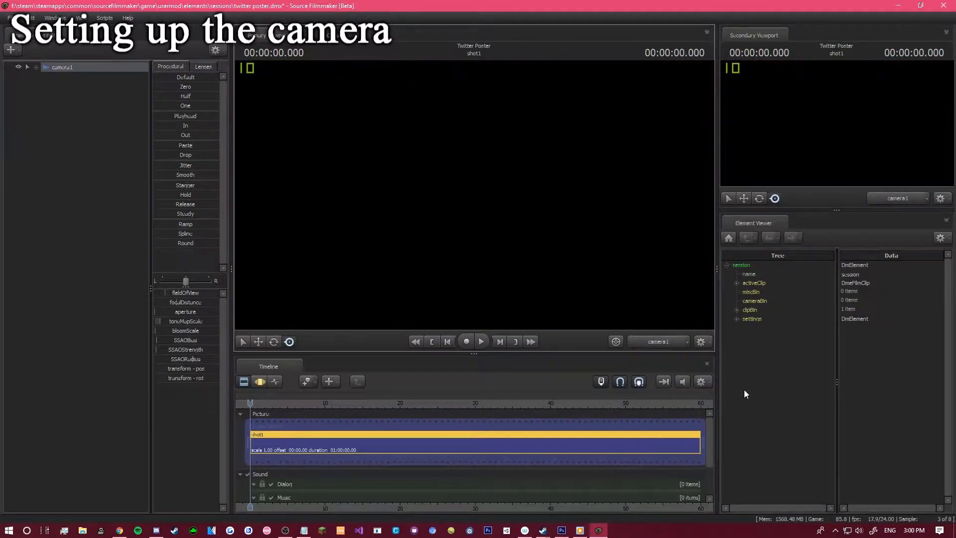
Try to move camera1 through the primary viewport while in timeline mode.
click(665, 342)
drag(53, 70, 342, 144)
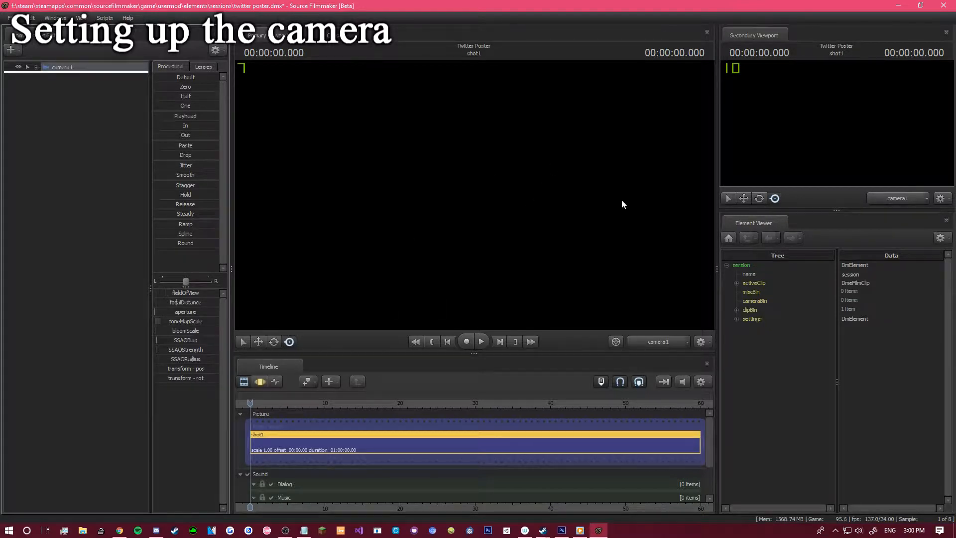
click(478, 211)
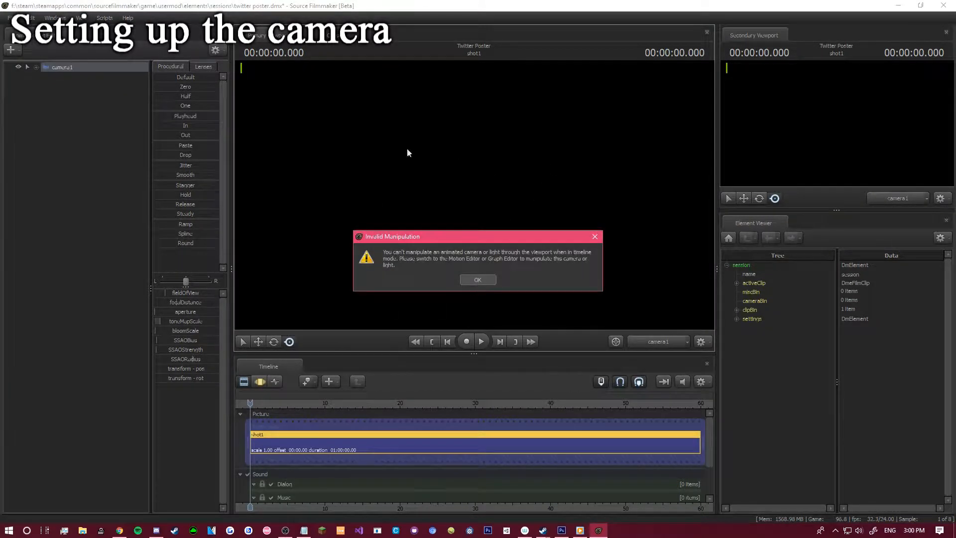
click(482, 283)
click(497, 192)
click(478, 280)
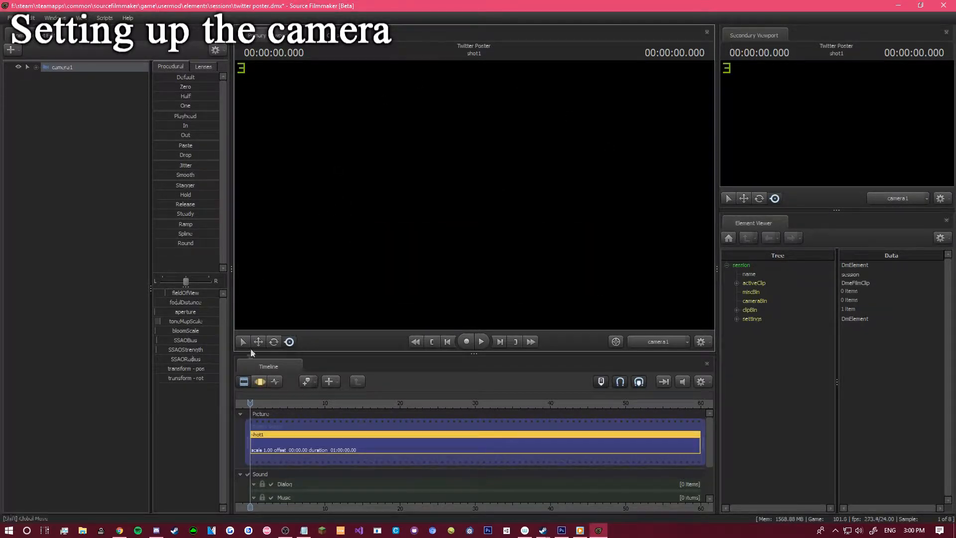
Switch to the Motion Editor, select camera1 and fly it outdoors to frame the concrete building behind the railings.
click(260, 381)
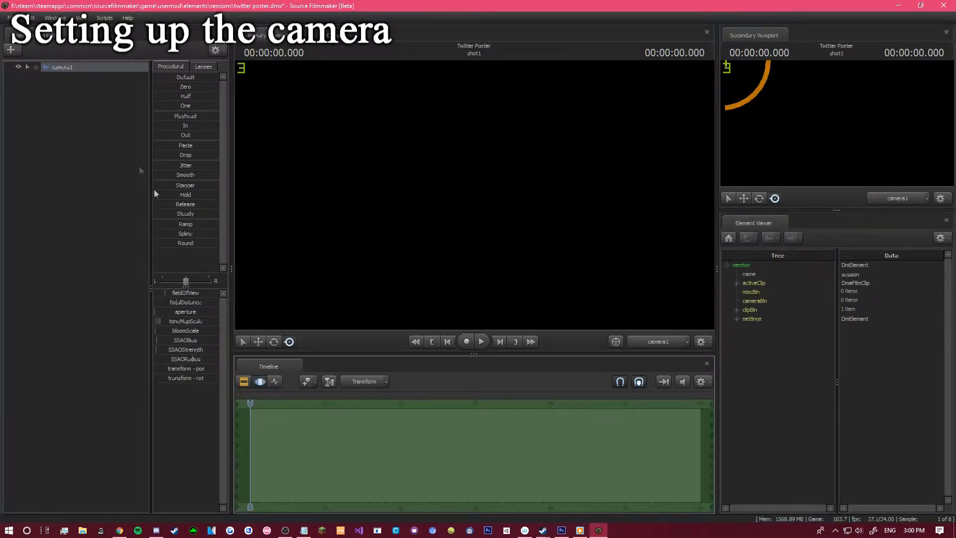
click(89, 87)
click(94, 68)
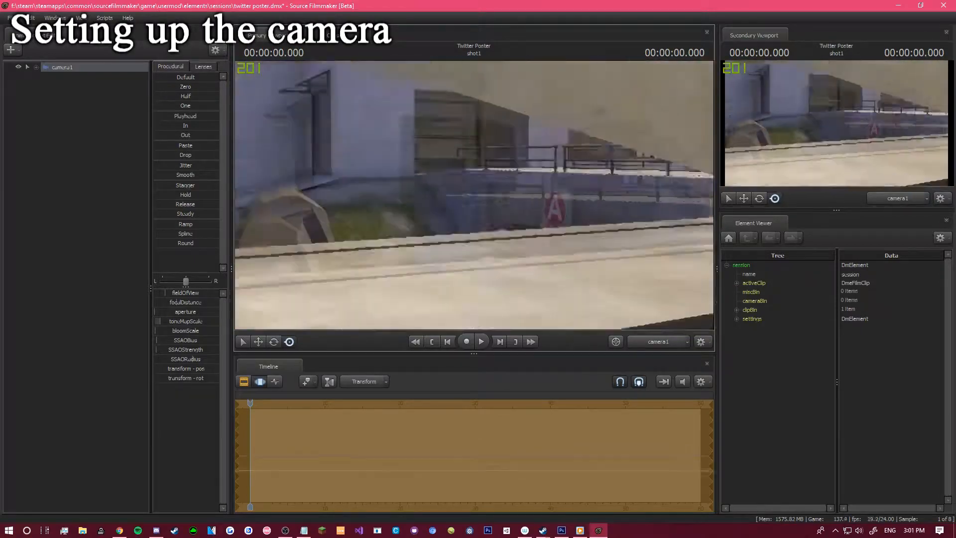
key(w)
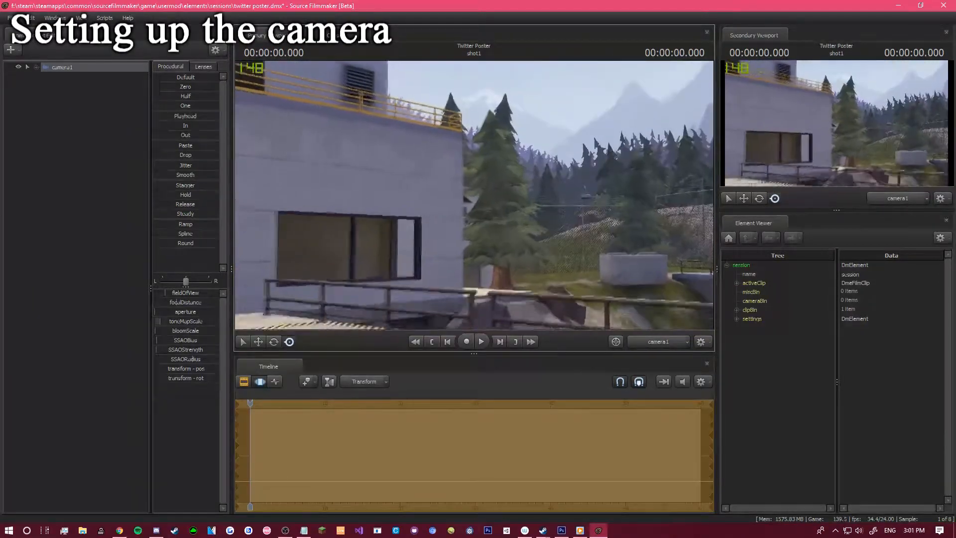
key(s)
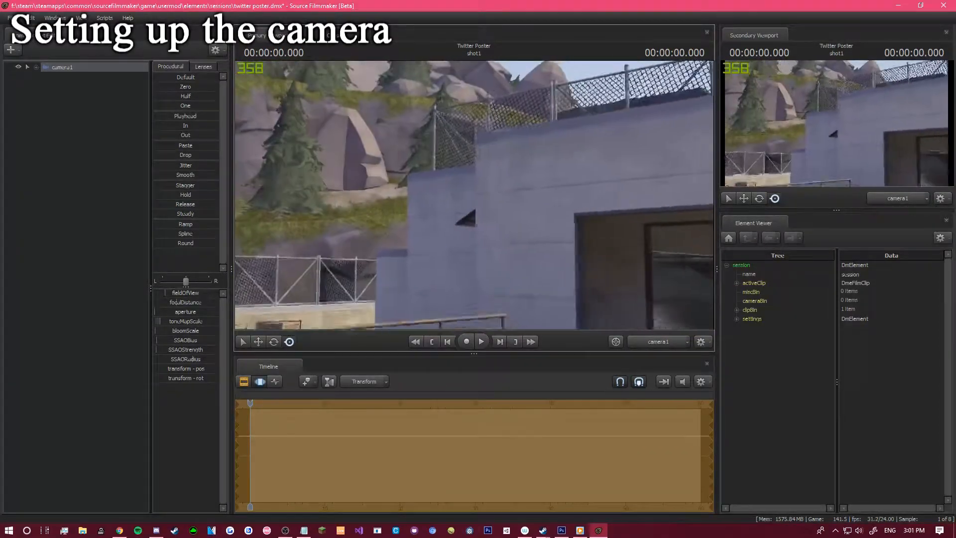
key(d)
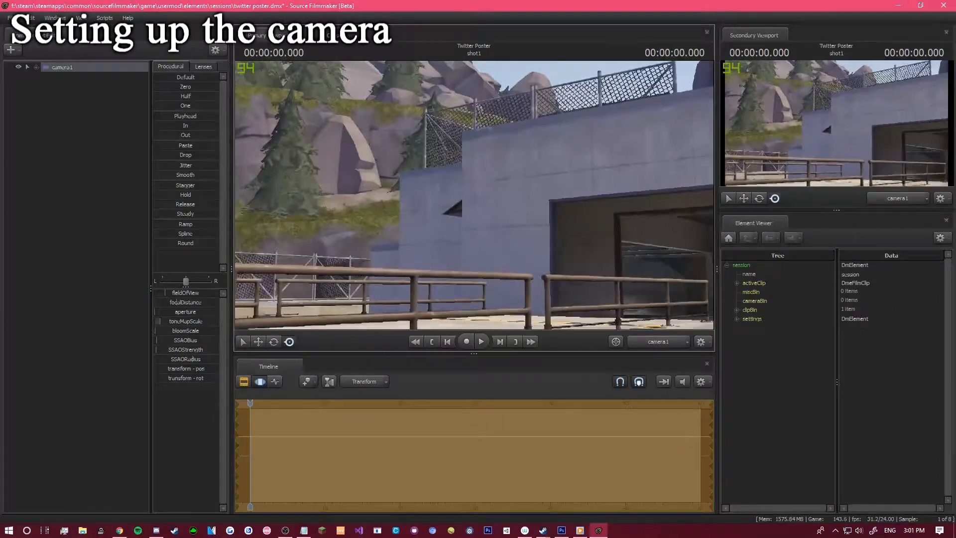
key(x)
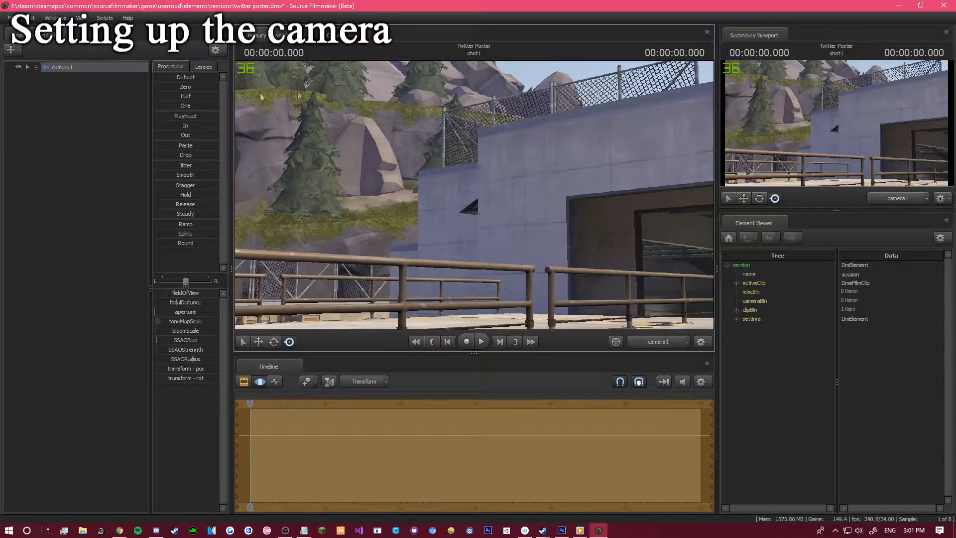
Apply the 85 mm lens preset to camera1, reframe the building's corner slightly, and deselect the camera.
click(196, 68)
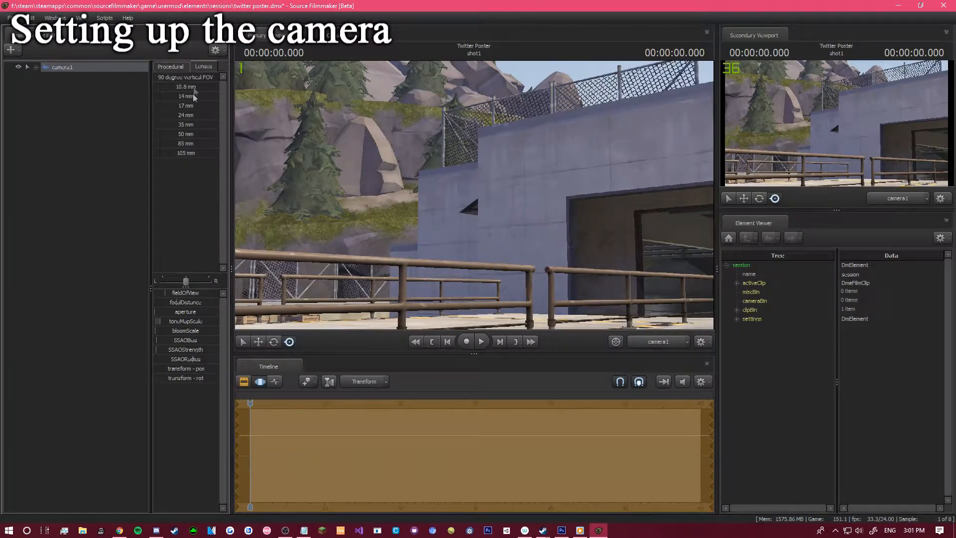
click(185, 143)
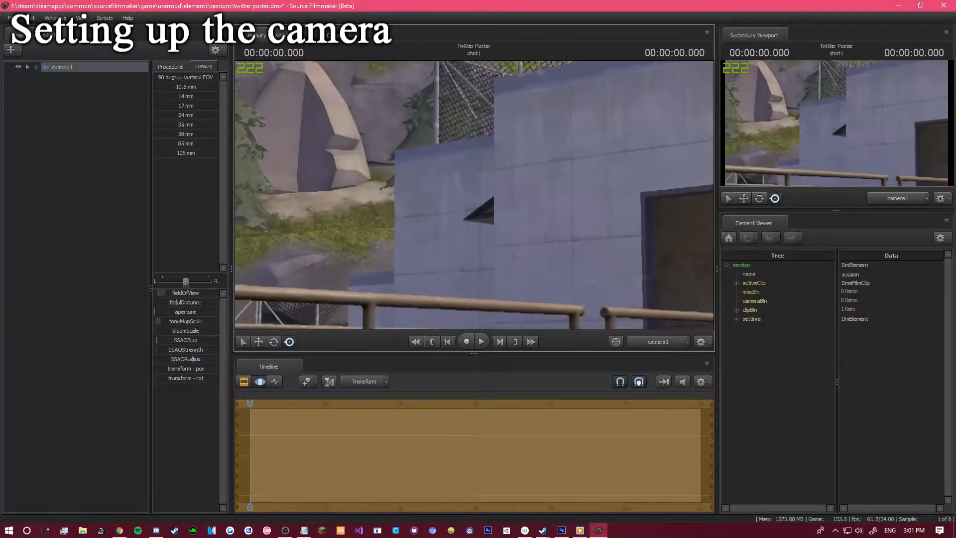
key(s)
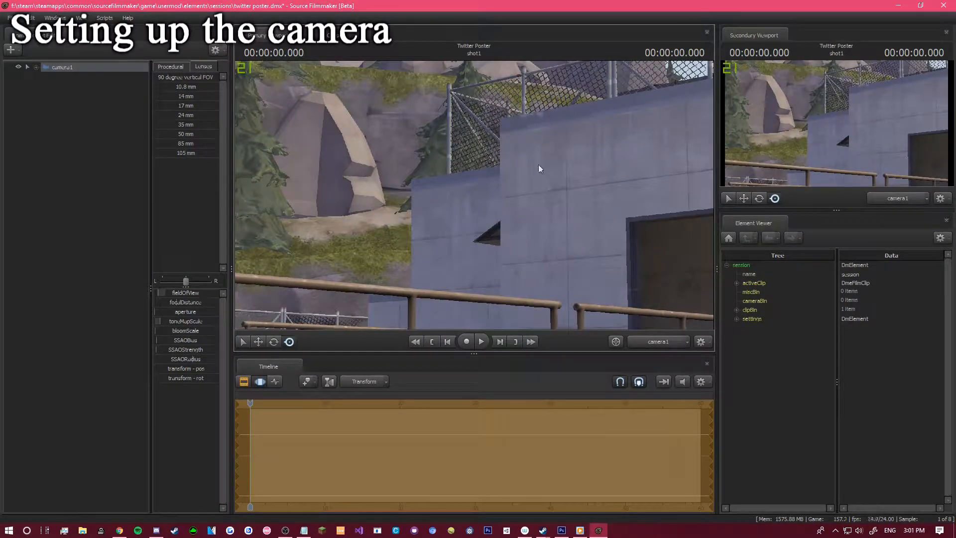
click(52, 157)
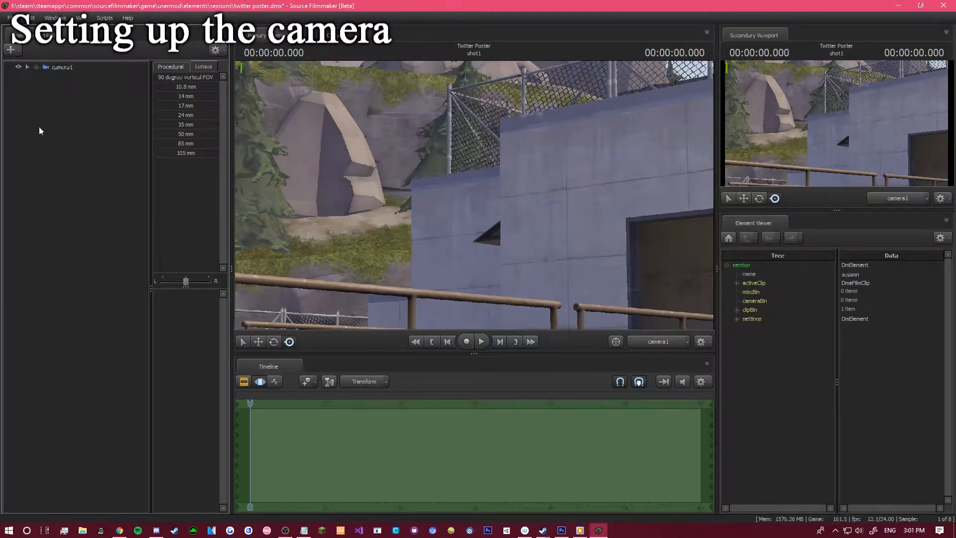
Switch the primary viewport to the work camera, select camera1 and fly the work camera out of the garage.
click(652, 340)
drag(509, 278, 615, 244)
key(w)
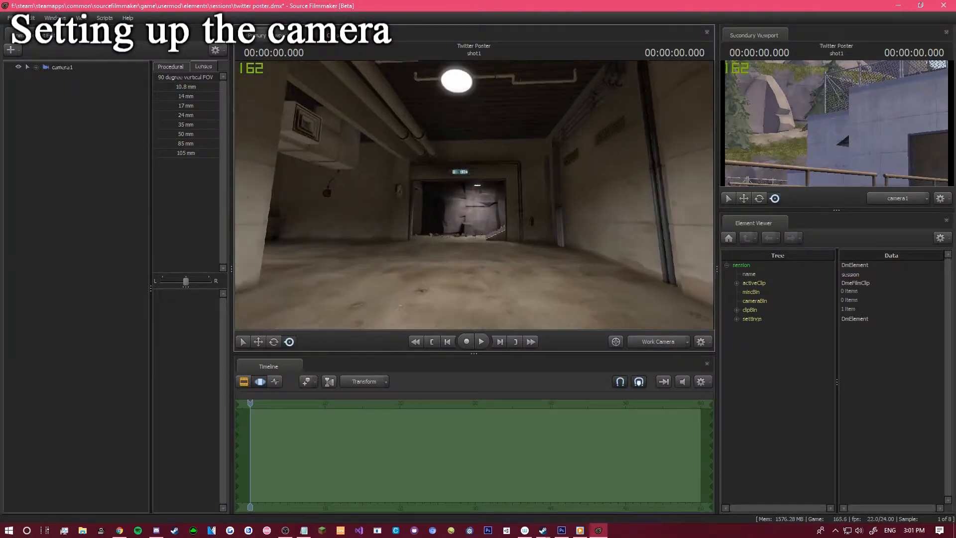
click(76, 66)
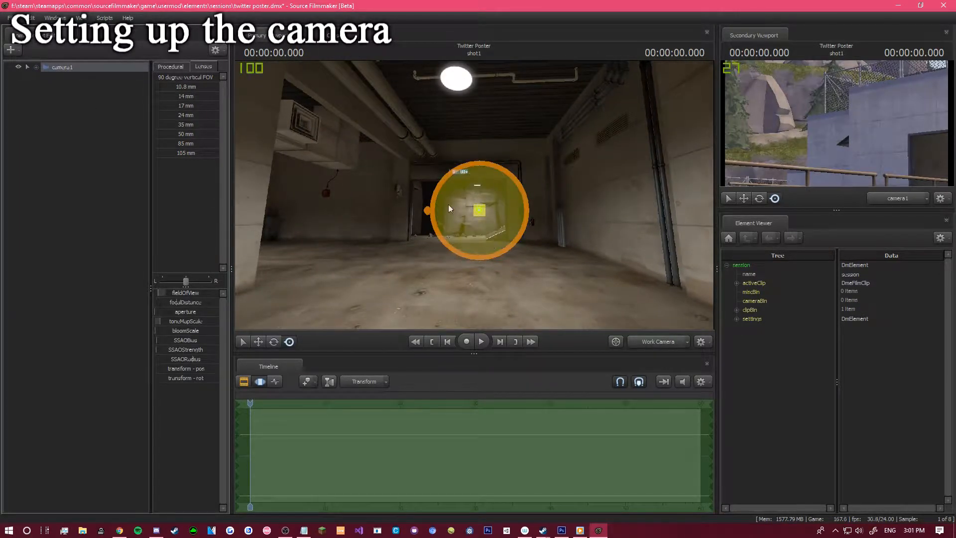
drag(541, 232, 523, 245)
key(w)
key(w)
key(w)
key(s)
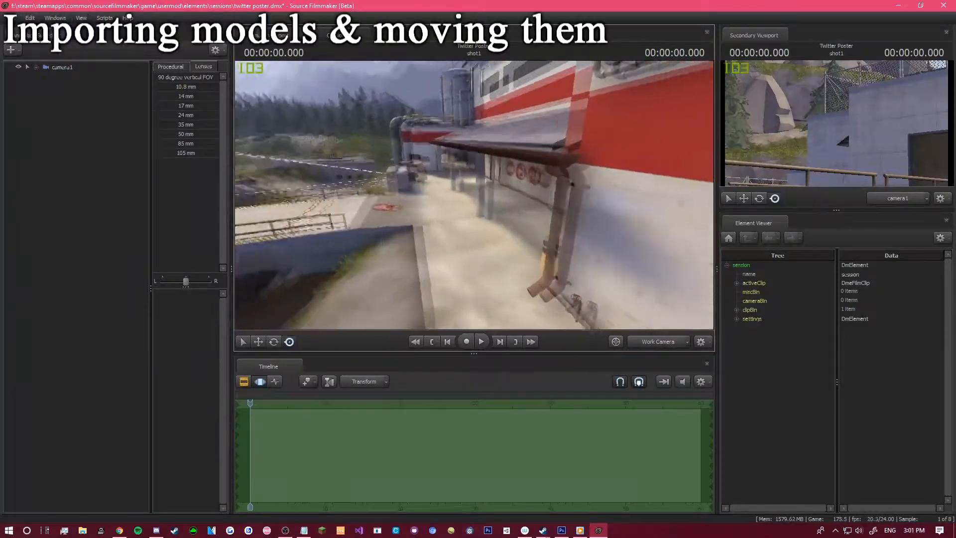
Fly the work camera to overlook the striped, railed platform in front of the building framed by camera1.
drag(475, 195, 415, 184)
key(a)
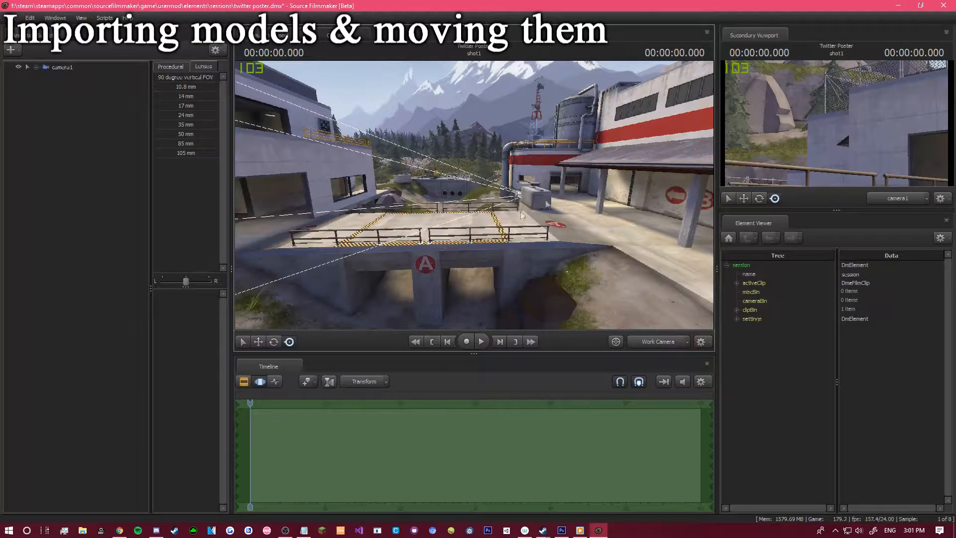
key(w)
drag(558, 261, 566, 304)
key(s)
drag(474, 195, 454, 179)
key(s)
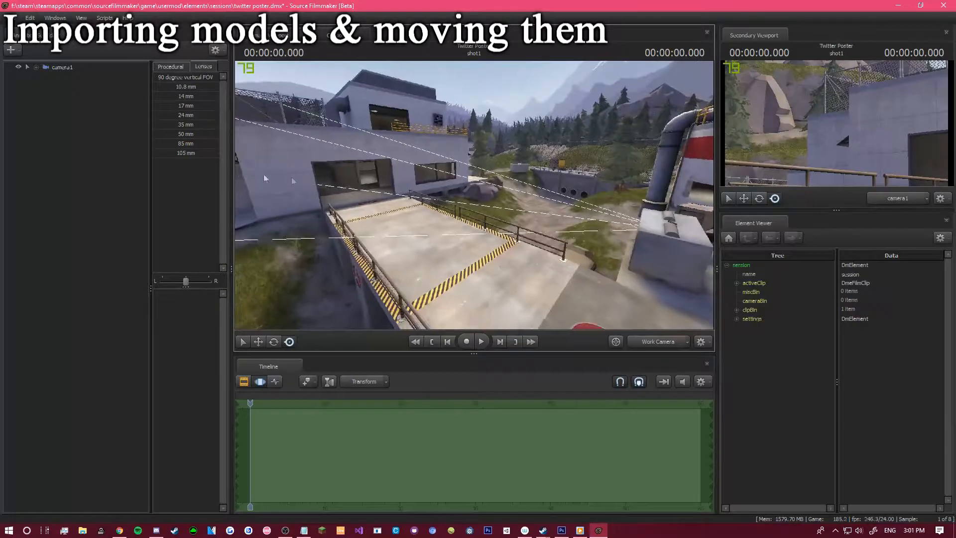
Open the model browser for a new animation set, filter it by "soldier" and preview the matching models.
right_click(106, 143)
click(136, 162)
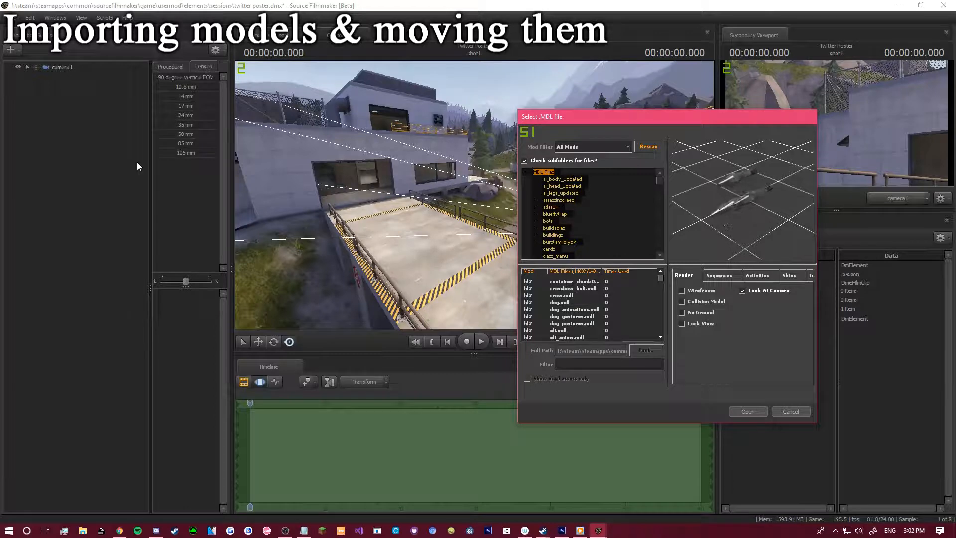
text(soldier)
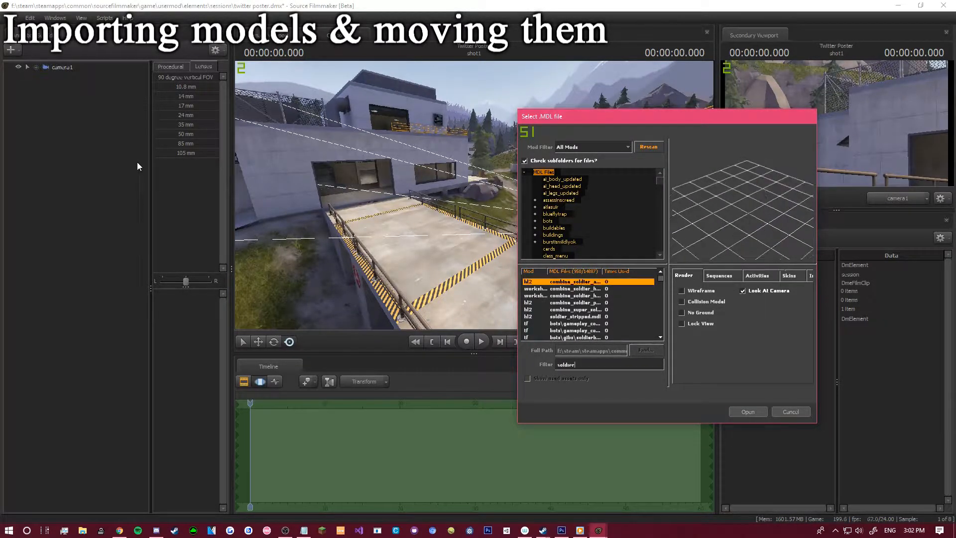
key(Down)
key(Down)
key(Down)
key(Down)
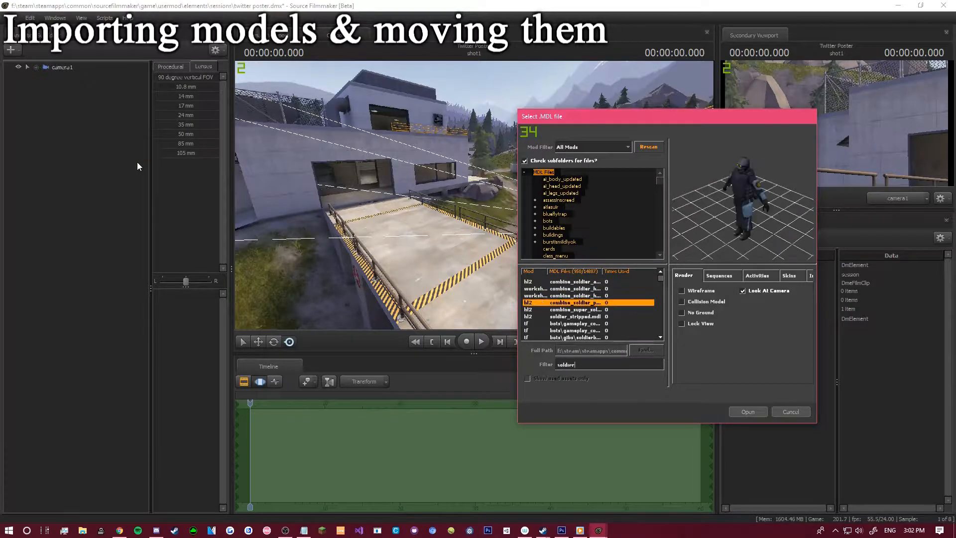
key(Down)
key(Down)
key(Down)
key(Down)
key(Down)
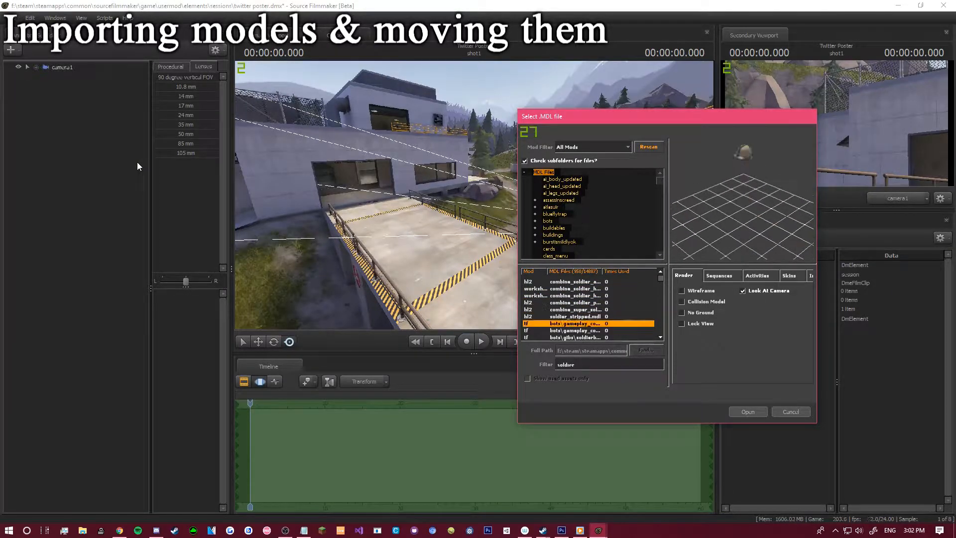
key(Down)
key(Down)
key(Down)
key(Down)
key(Down)
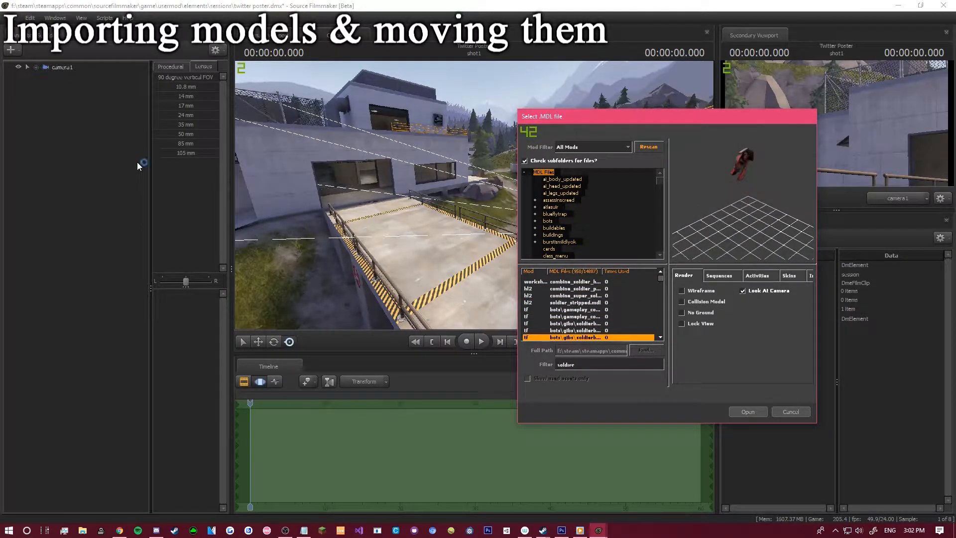
key(Down)
key(Down)
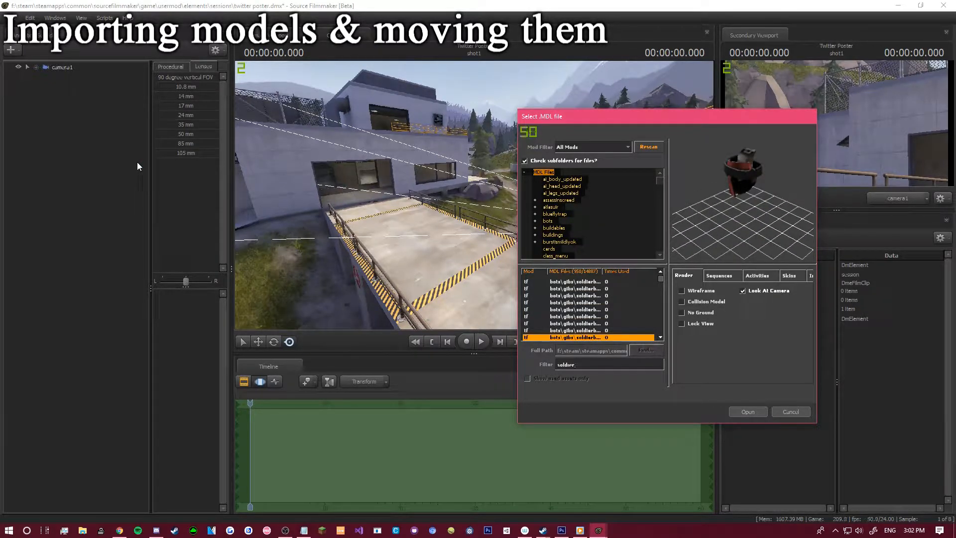
Narrow the model filter to "soldier.mdl" and import the tf_movies soldier player model into the shot.
text(.mdl)
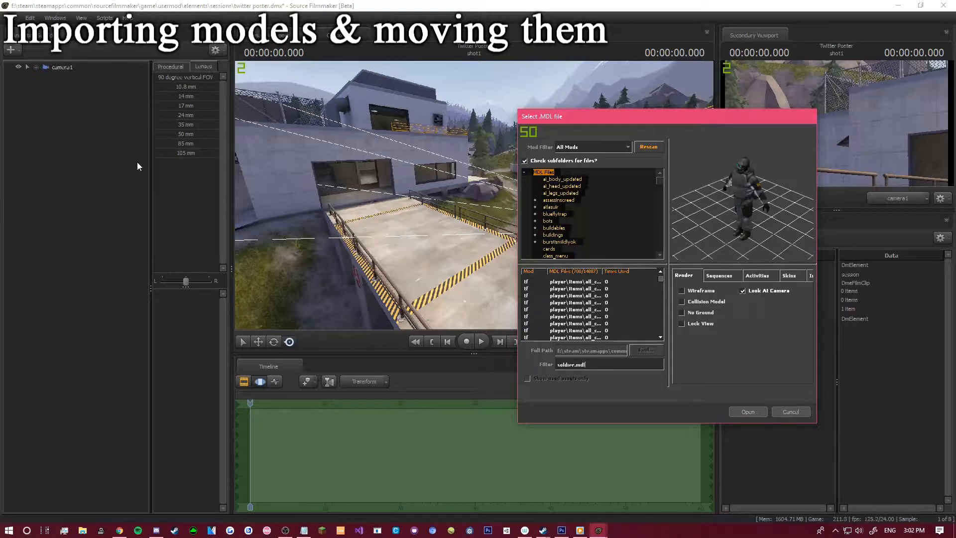
key(Down)
key(Down)
key(Down)
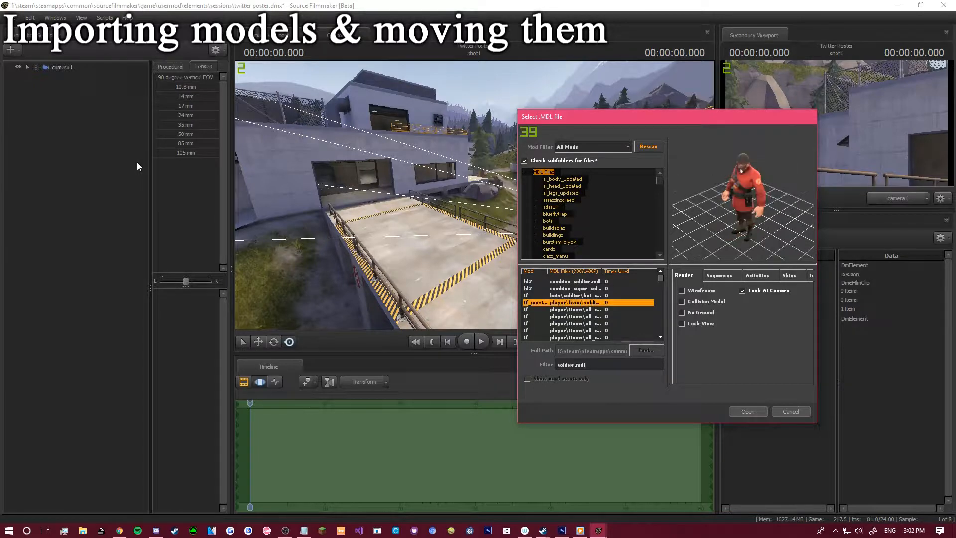
click(747, 412)
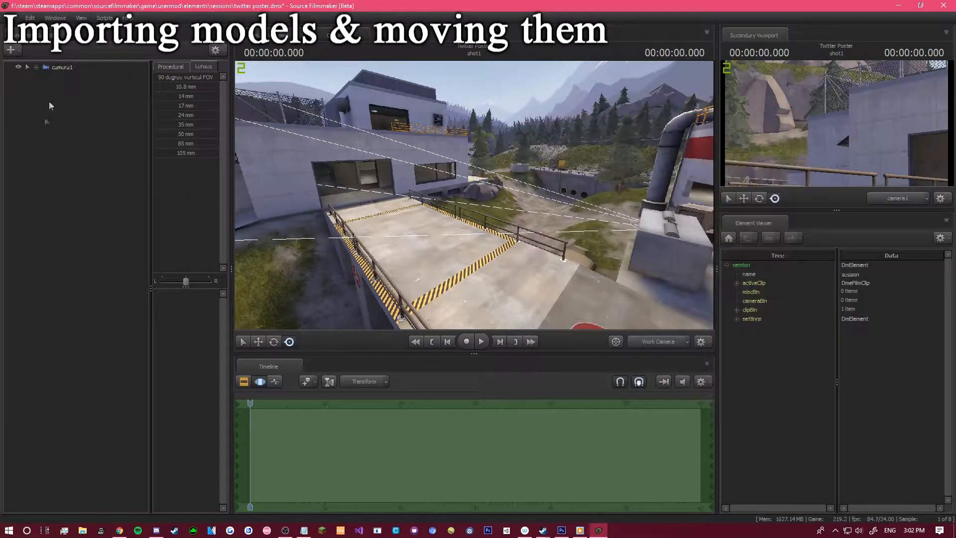
Select soldier1 and move it onto the striped platform near the railing, within camera1's view.
click(68, 76)
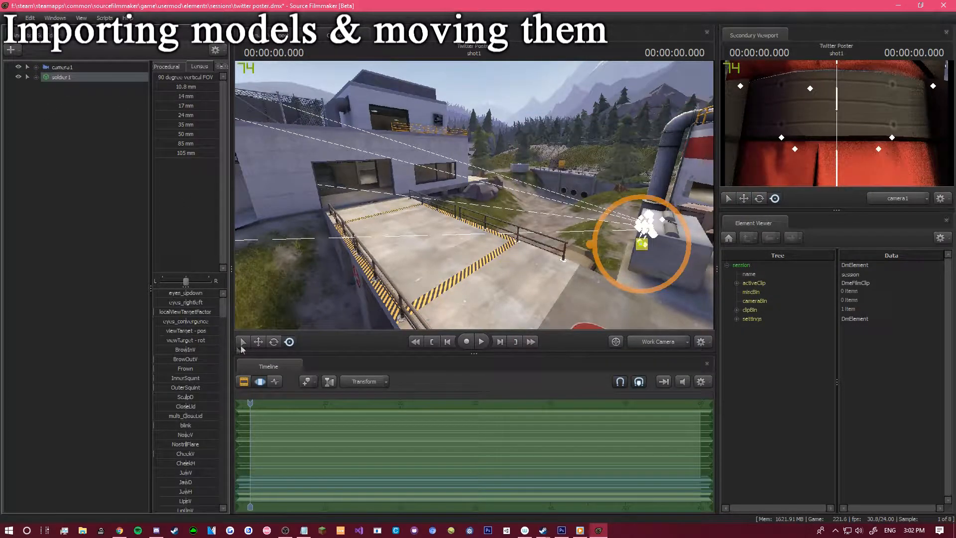
click(258, 342)
drag(626, 238, 453, 260)
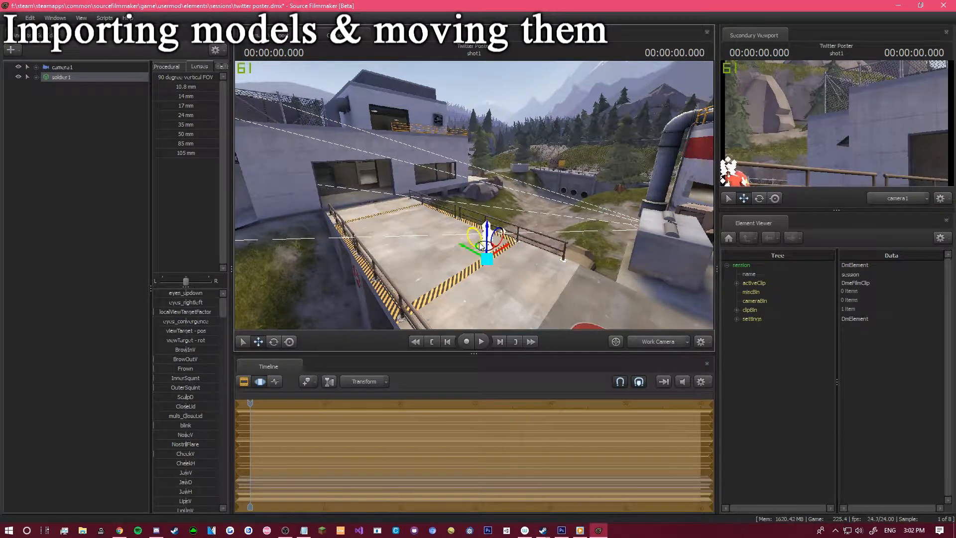
mouse_move(491, 234)
mouse_down()
mouse_move(505, 201)
mouse_move(487, 222)
mouse_move(502, 222)
mouse_up()
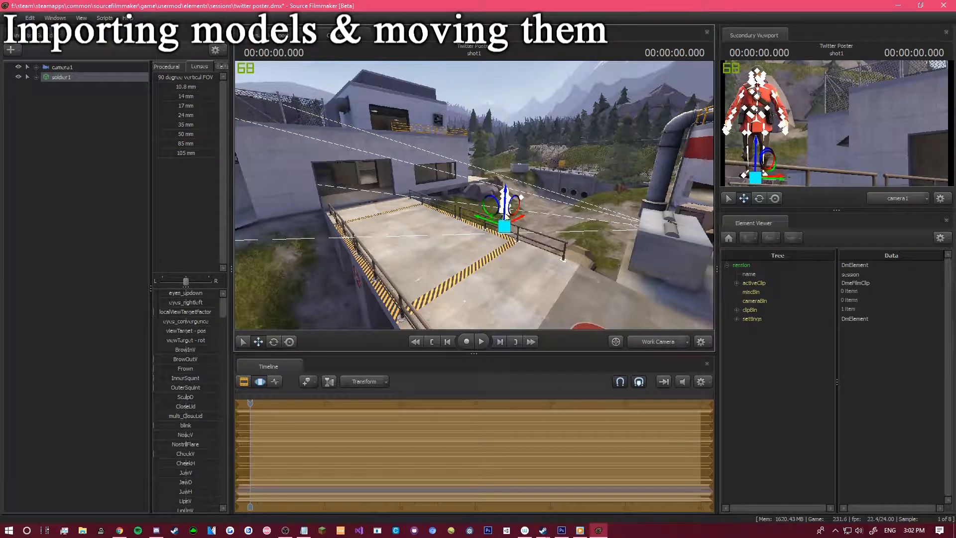
Fly the work camera close to the soldier, adjust its place beside the railing and rotate it about its vertical axis.
key(w)
drag(494, 288, 474, 269)
key(w)
drag(486, 235, 540, 264)
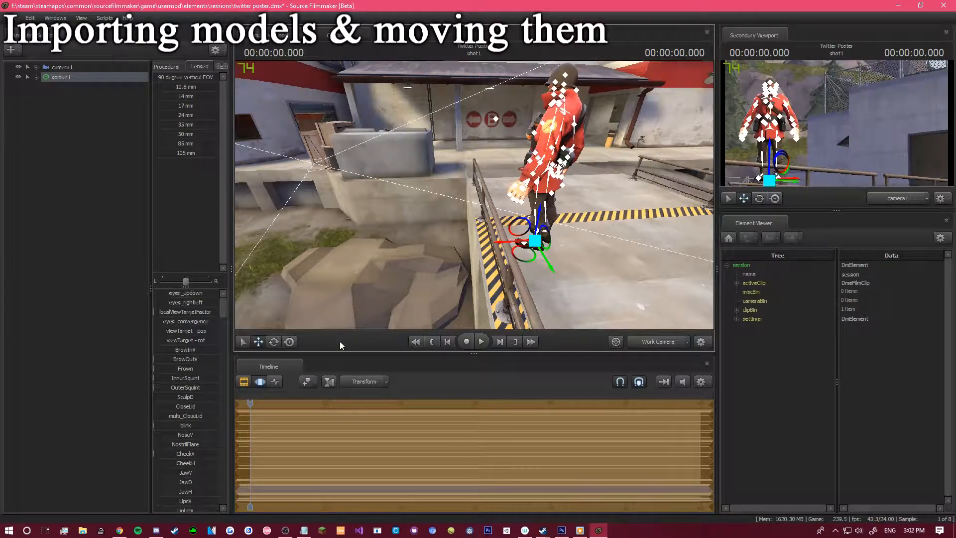
click(277, 339)
drag(542, 266, 508, 256)
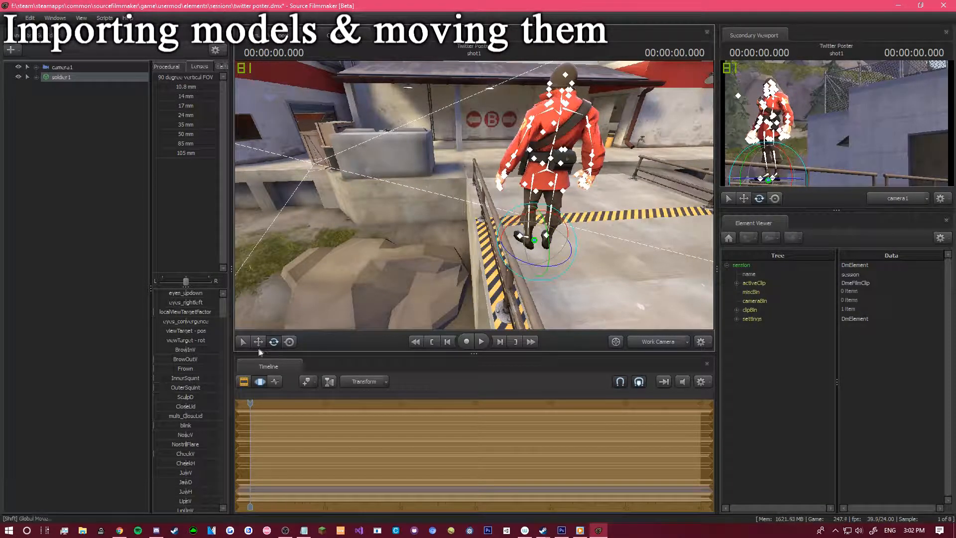
Try moving the soldier with different handles of the Move tool and undo the moves.
click(289, 342)
click(259, 343)
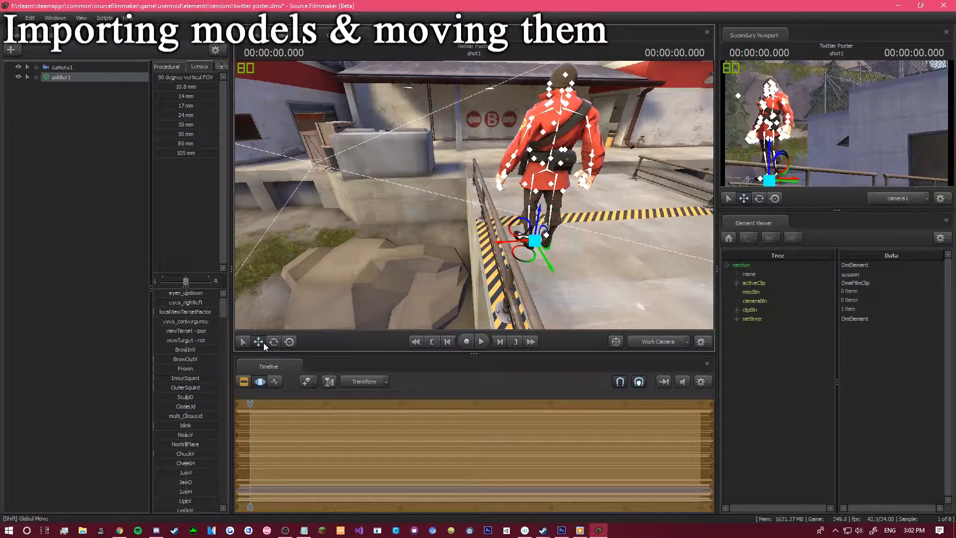
click(258, 342)
drag(531, 258, 553, 212)
drag(534, 243, 572, 237)
key(ctrl+z)
key(ctrl+z)
Try rotating the soldier further around its axes with the Rotate tool and restore its previous orientation.
click(273, 347)
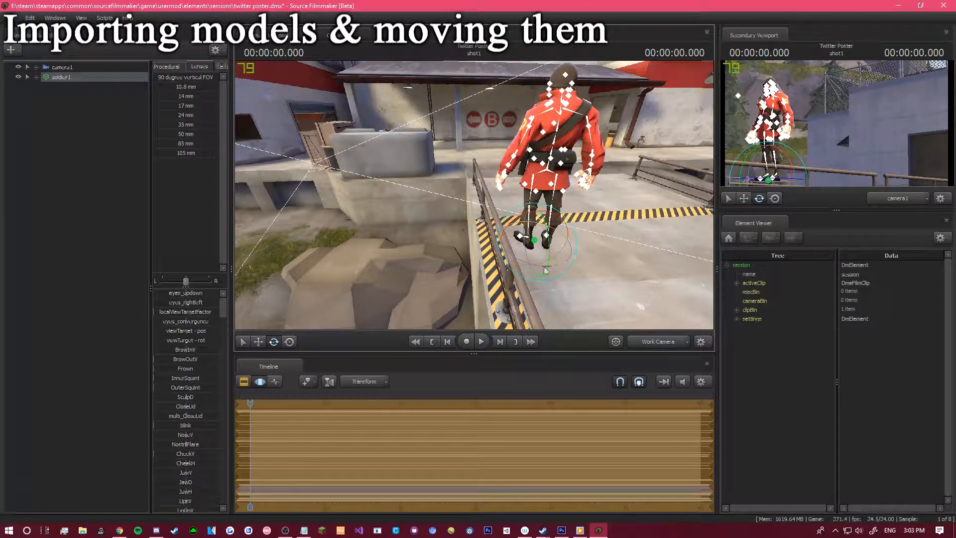
drag(546, 271, 493, 294)
key(ctrl+z)
key(ctrl+z)
key(ctrl+z)
key(ctrl+z)
key(ctrl+z)
key(ctrl+z)
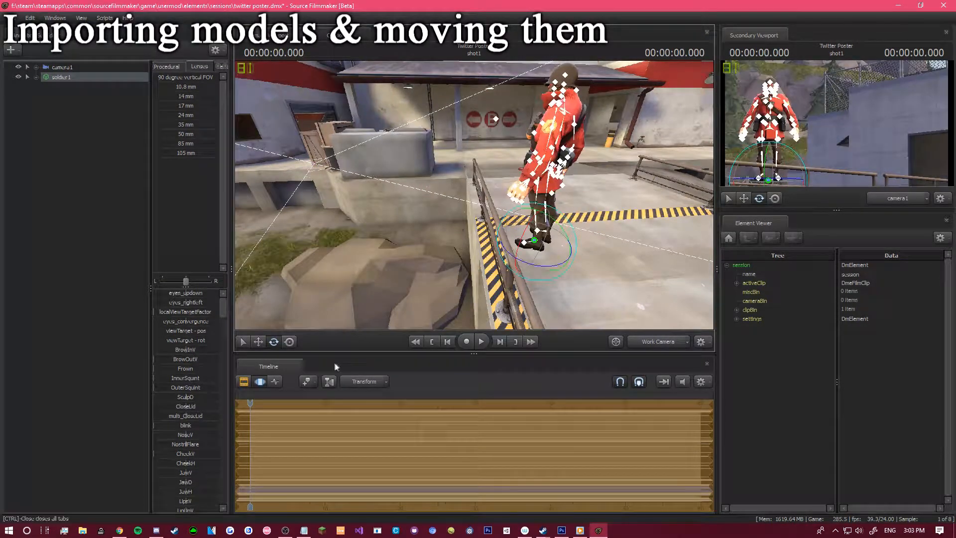
key(ctrl+z)
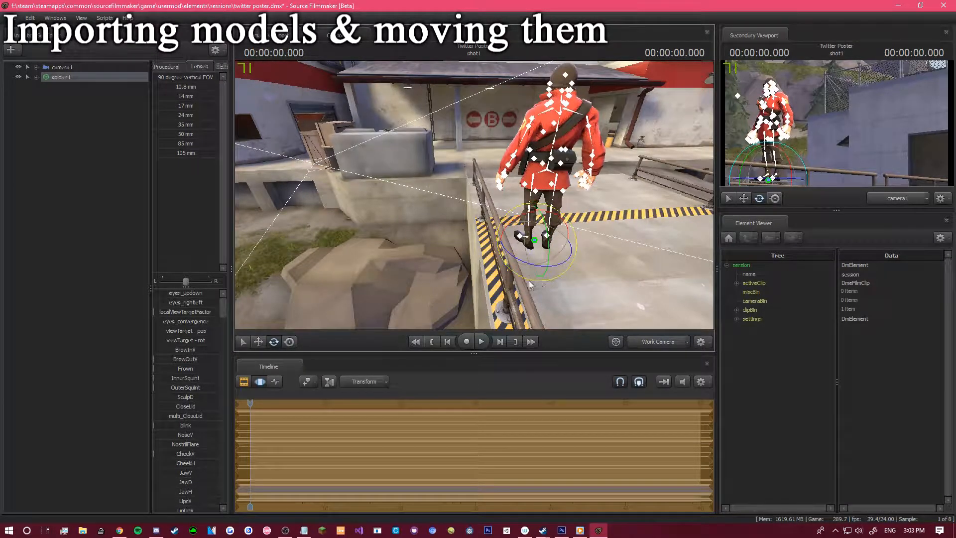
Try turning the soldier with the screen manipulator and one Rotate tool ring, undoing each change.
click(290, 343)
drag(533, 211, 491, 281)
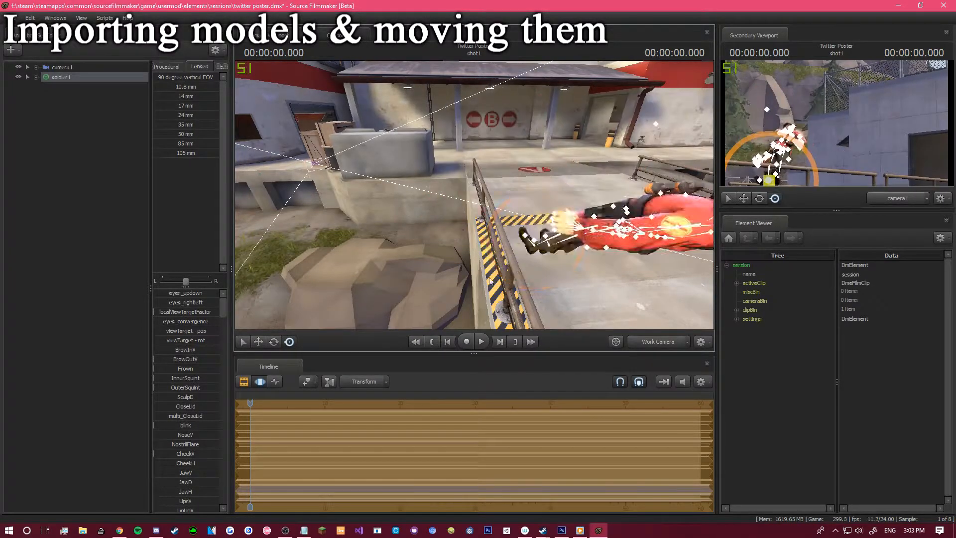
key(ctrl+z)
click(271, 342)
drag(521, 225, 499, 235)
key(ctrl+z)
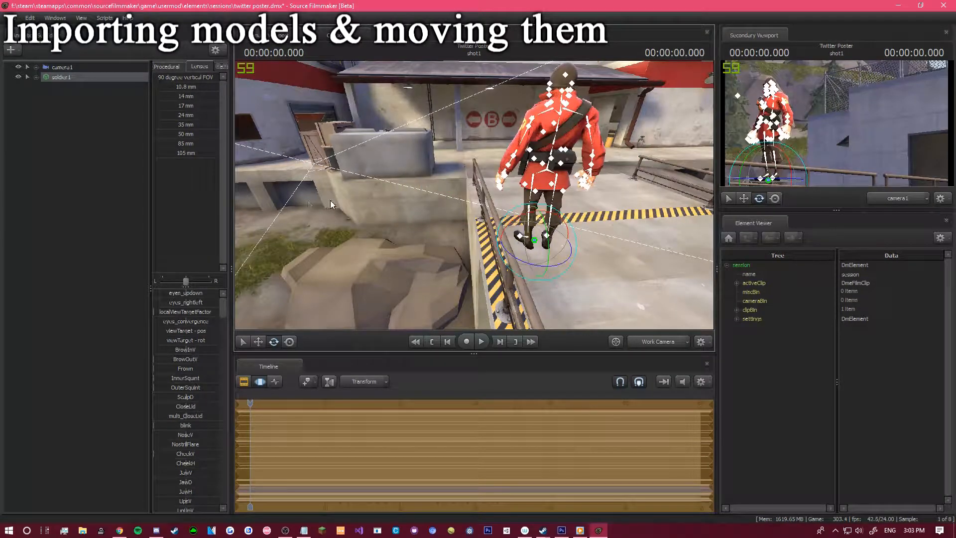
Shift the soldier slightly across the platform with the Move tool while viewing it from the platform's outer side.
click(258, 342)
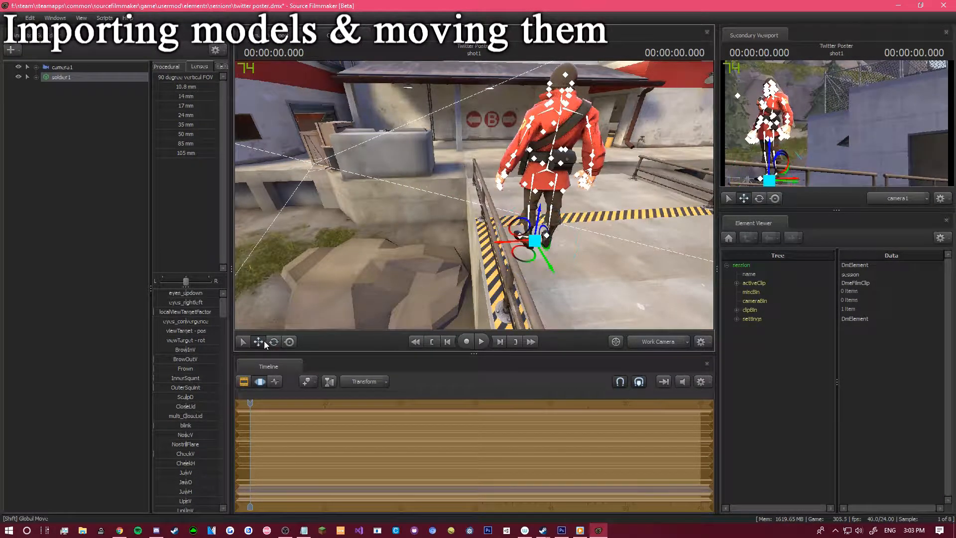
key(a)
drag(565, 253, 652, 245)
key(s)
drag(481, 235, 438, 203)
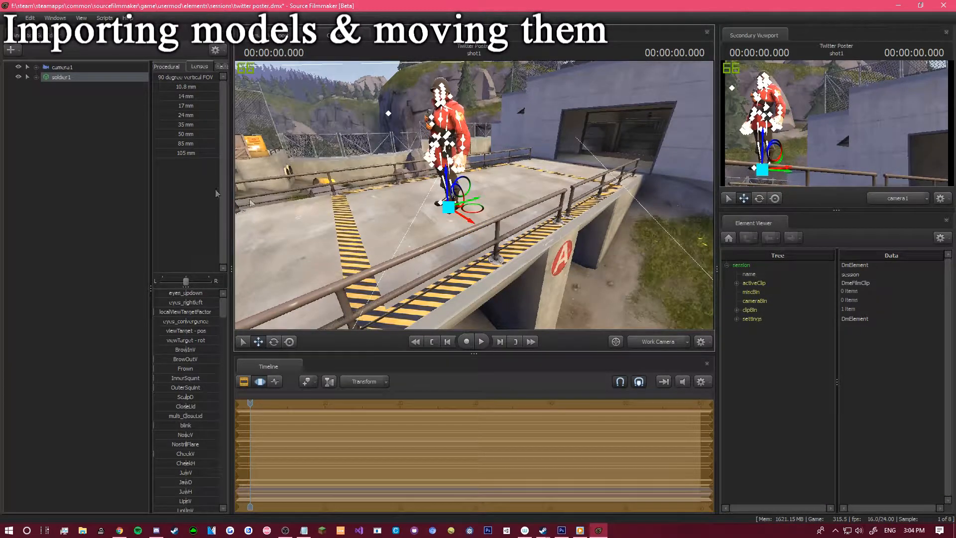
Switch the primary viewport to camera1 and deselect soldier1 to view the model without its bone markers.
click(631, 338)
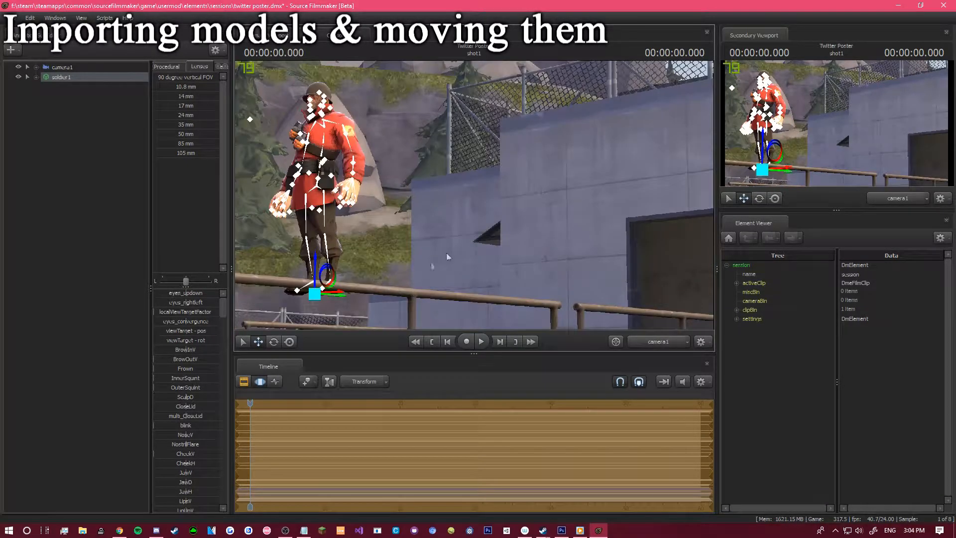
click(665, 347)
click(665, 348)
click(665, 348)
click(665, 347)
right_click(55, 77)
click(42, 114)
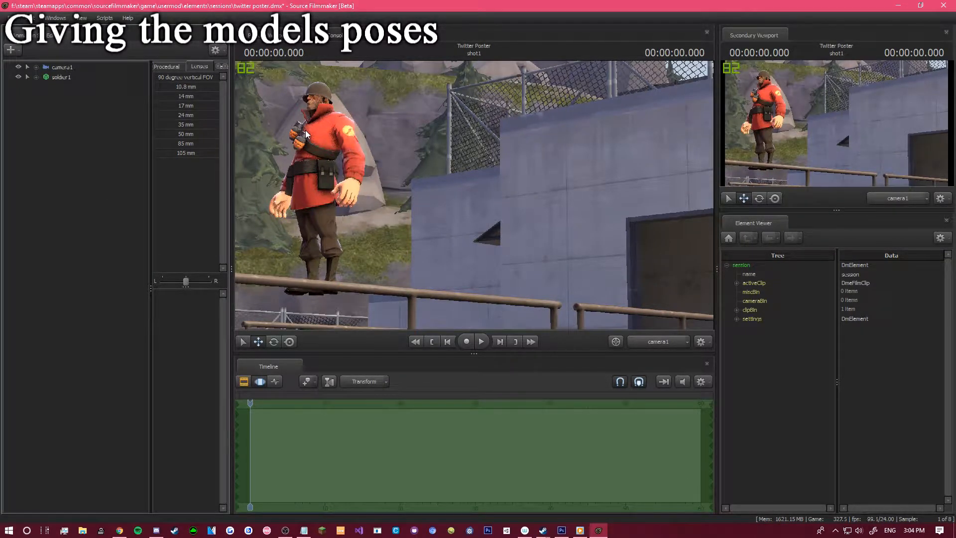
Select soldier1 and import the airwalk_PRIMARY sequence onto it.
click(83, 78)
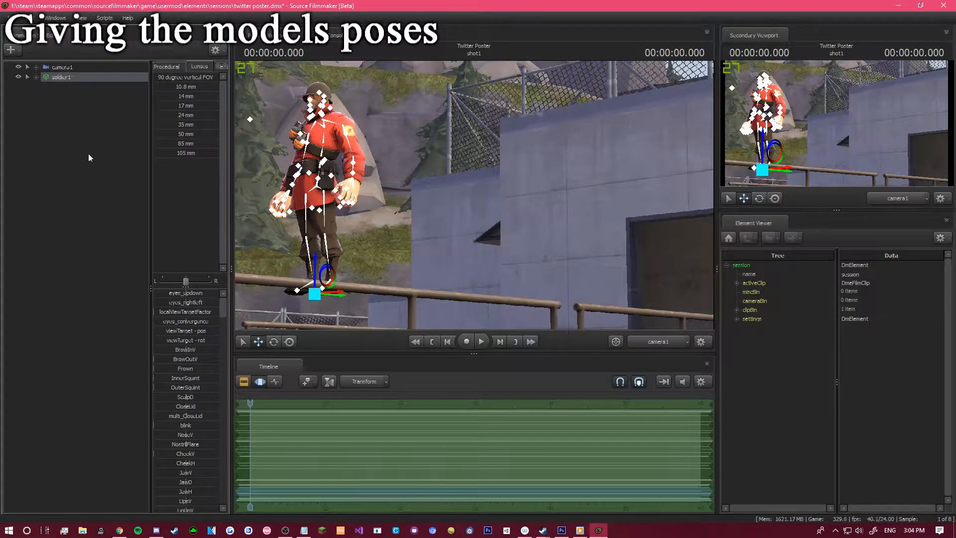
right_click(59, 80)
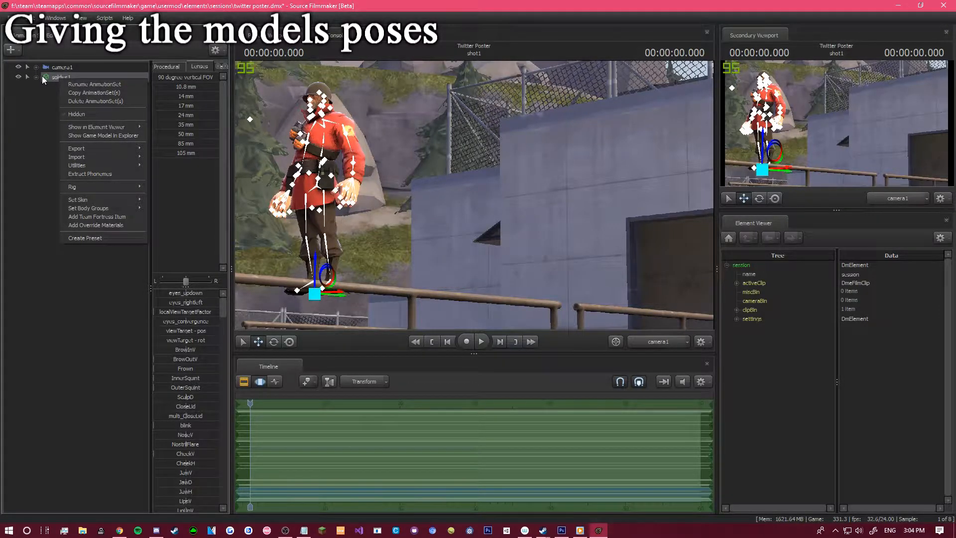
click(42, 76)
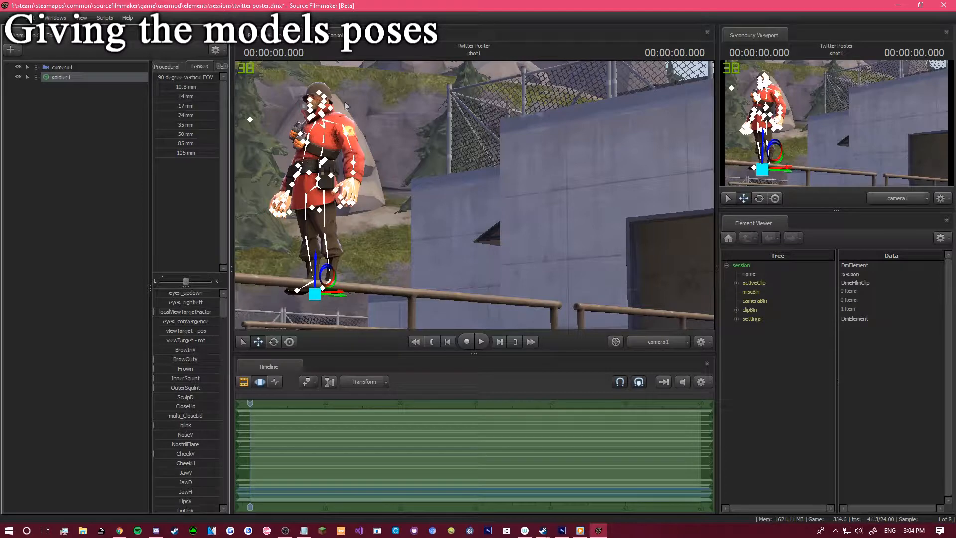
right_click(104, 77)
mouse_move(170, 155)
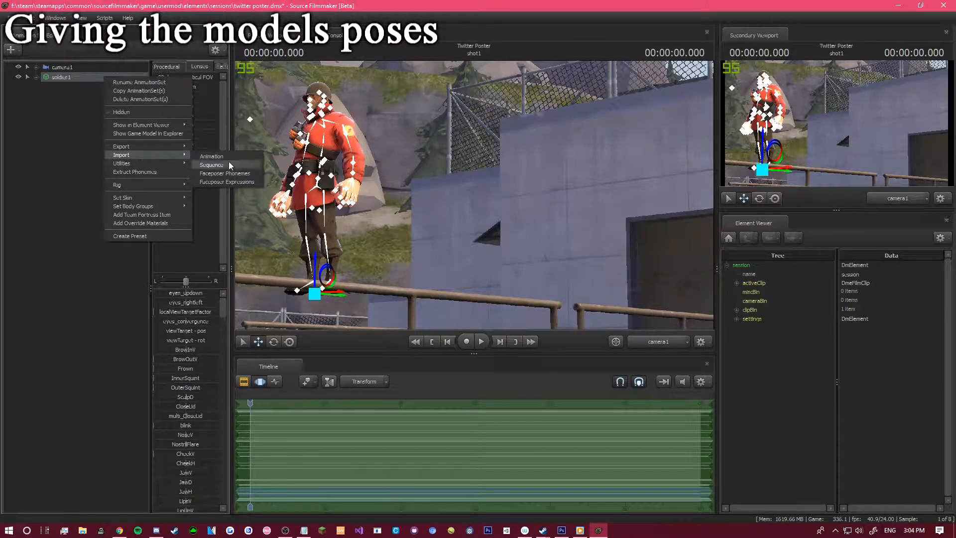
click(213, 165)
click(404, 287)
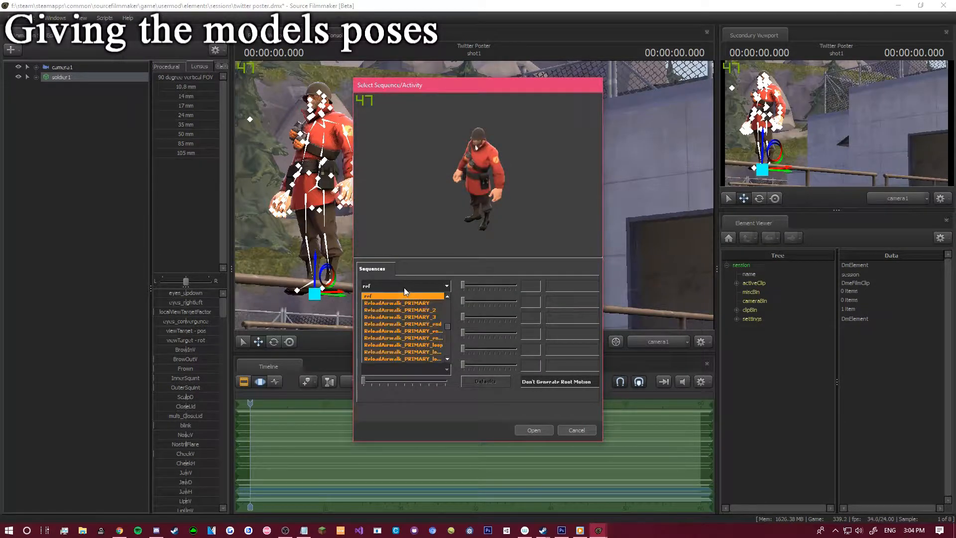
key(a)
scroll(394, 358, down, 2)
click(394, 358)
click(402, 288)
click(405, 351)
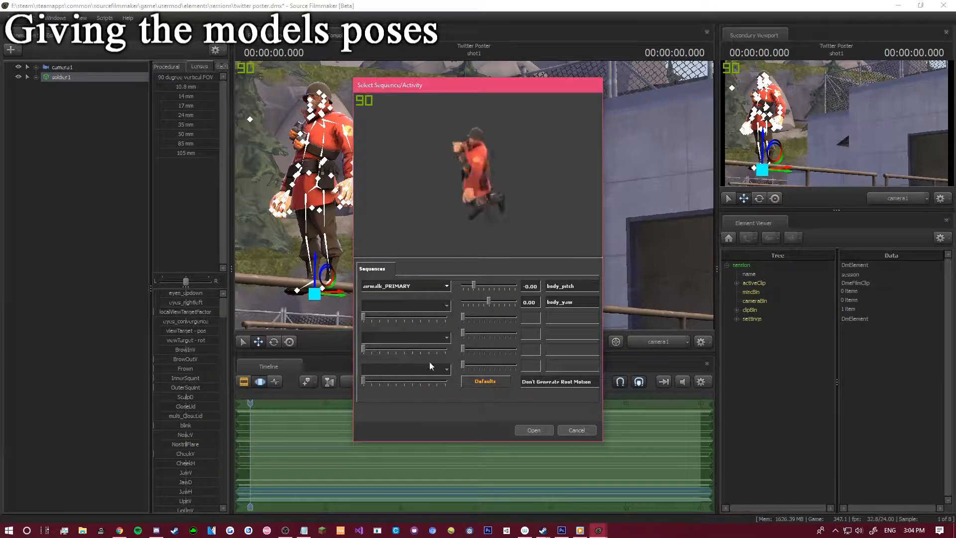
click(543, 431)
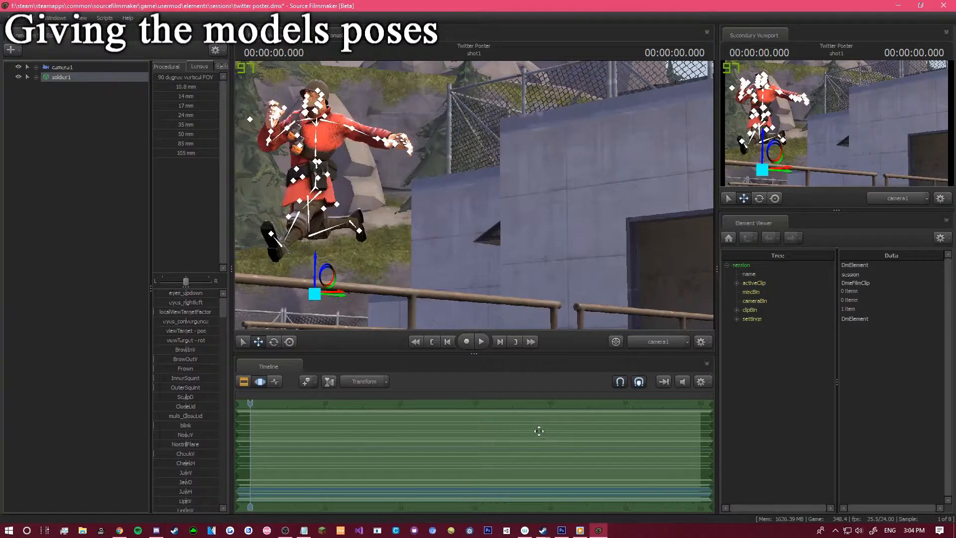
Scrub through the soldier's imported animation on the timeline up to 00:00:01.000 and clear the pending edit region.
mouse_move(250, 404)
mouse_down()
mouse_move(266, 403)
mouse_move(256, 410)
mouse_up()
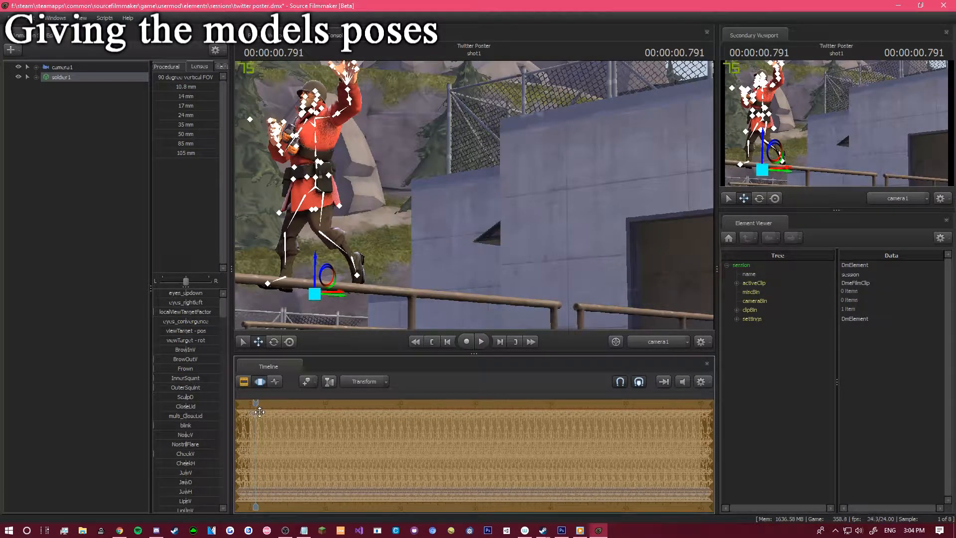
drag(255, 405, 258, 405)
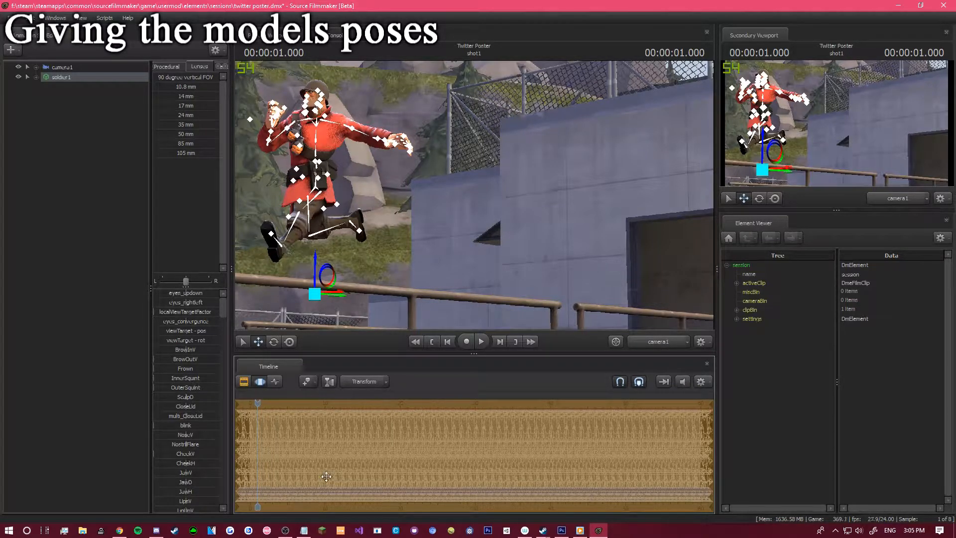
click(308, 451)
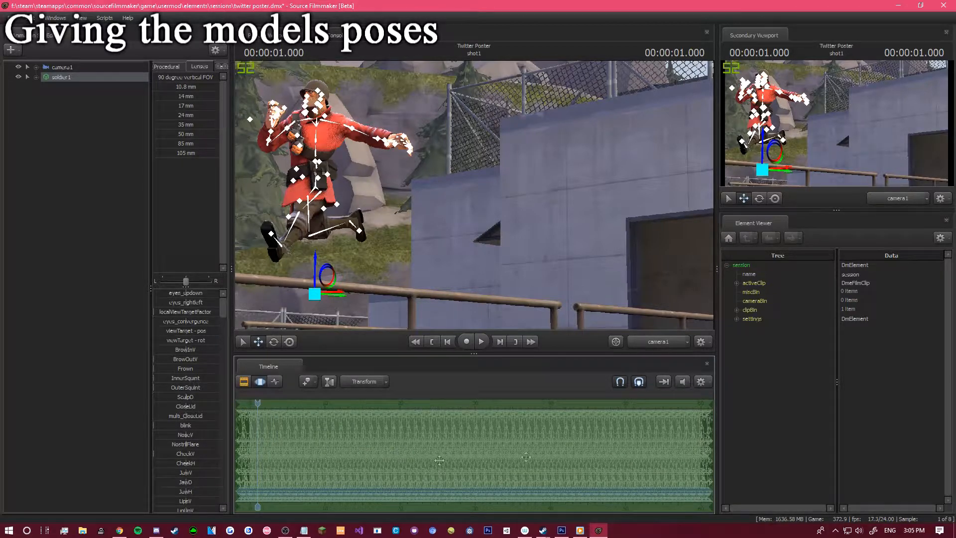
scroll(263, 452, up, 3)
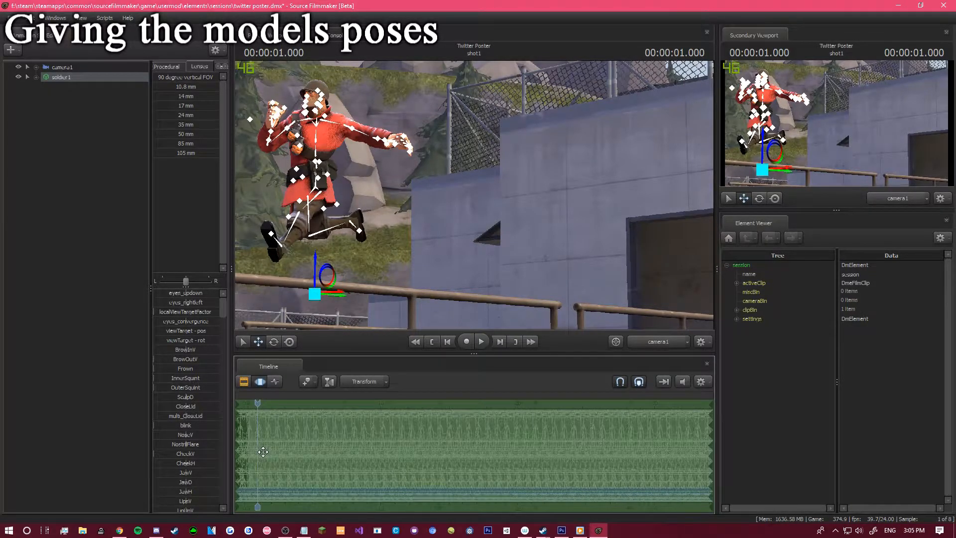
Delete the soldier's animation samples from 00:00:01.000 onward to hold one pose, then restore the time selection to the whole shot.
drag(236, 438, 258, 453)
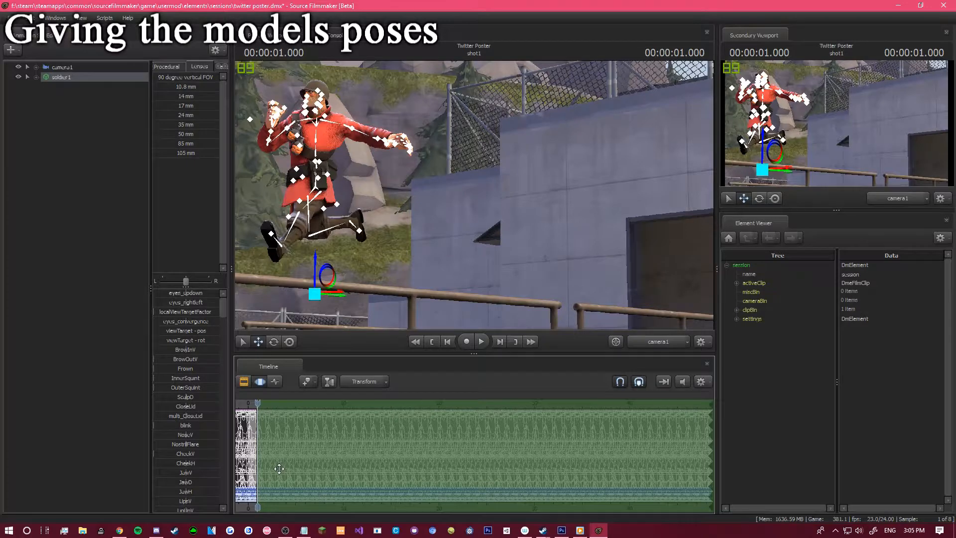
key(Delete)
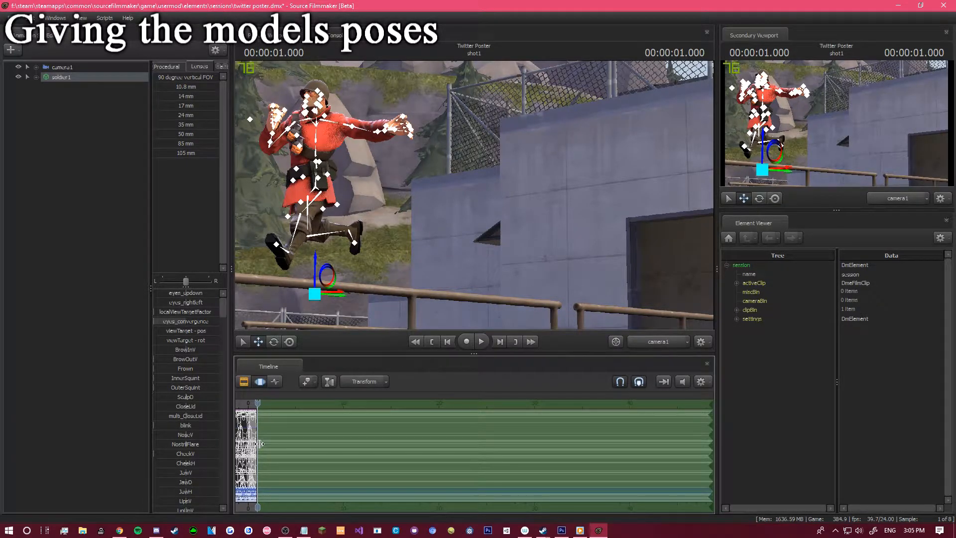
drag(260, 444, 122, 432)
drag(714, 454, 333, 441)
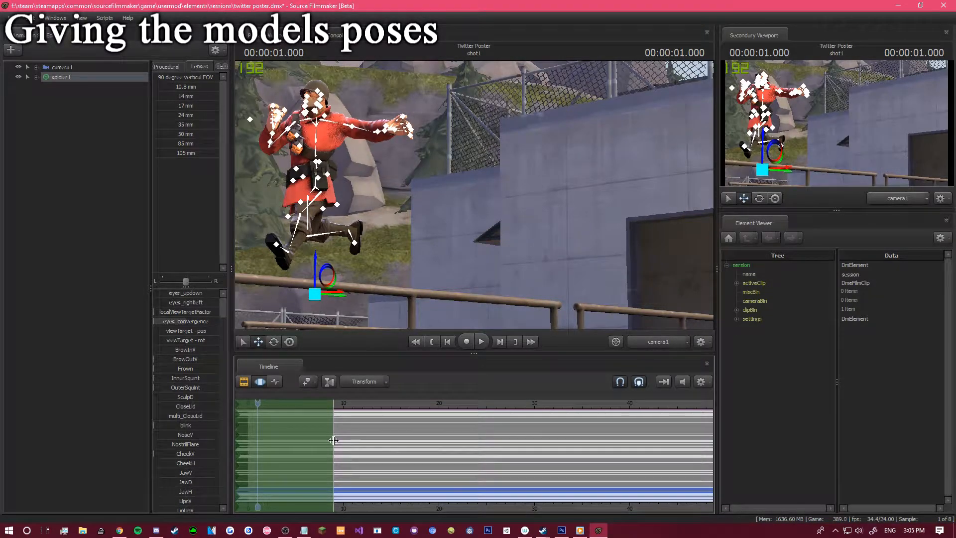
drag(332, 440, 779, 444)
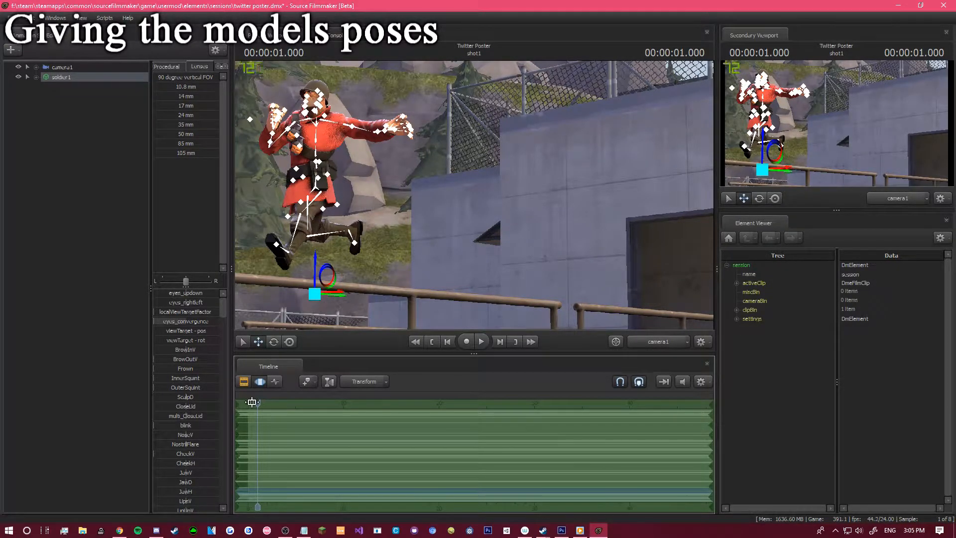
Move the playhead to 00:00:09.083, deselect soldier1 and show the soldier up close through the Work Camera in the primary viewport.
drag(256, 403, 334, 388)
click(107, 184)
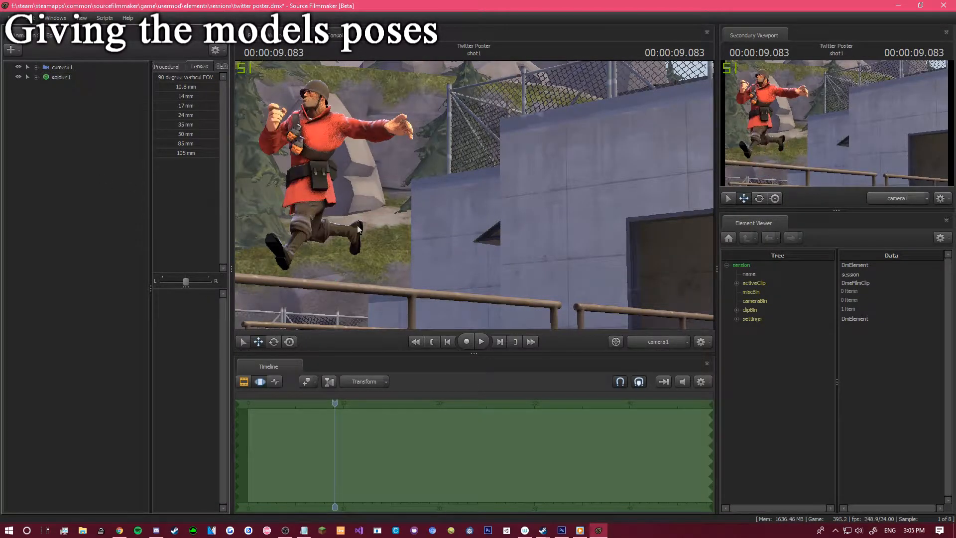
click(632, 343)
drag(573, 254, 558, 199)
key(w)
drag(474, 195, 474, 195)
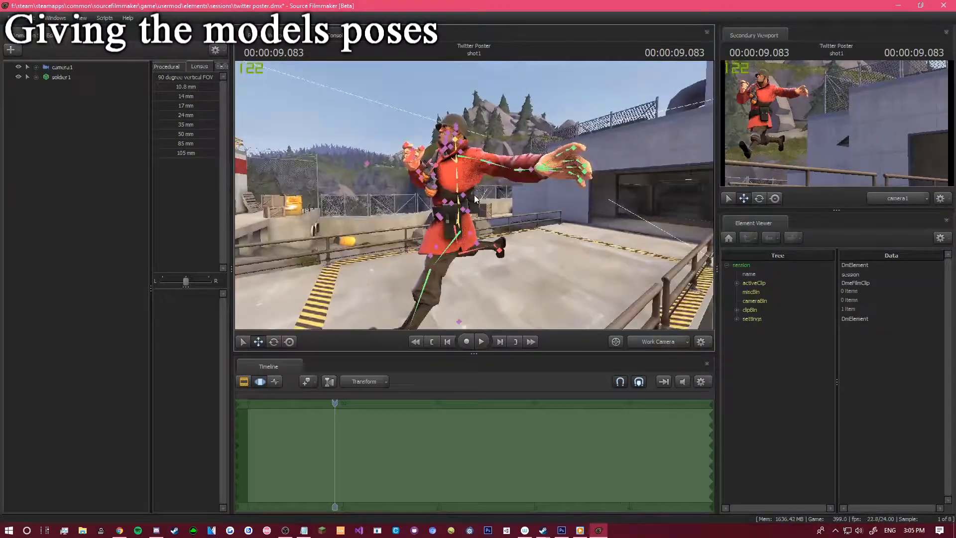
Rotate the soldier's upper-body bones with the Rotate tool, starting from bip_spine_0, to turn his torso.
click(474, 194)
ctrl+click(460, 215)
ctrl+click(459, 201)
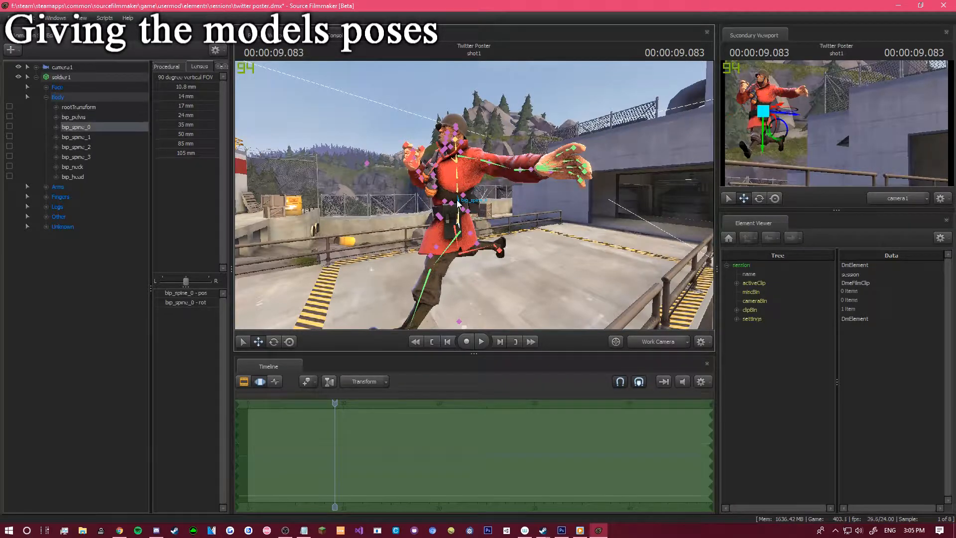
click(271, 343)
mouse_move(379, 259)
mouse_down()
mouse_move(379, 241)
mouse_move(382, 264)
mouse_up()
key(w)
drag(438, 192, 469, 216)
ctrl+click(448, 174)
ctrl+click(441, 157)
ctrl+click(395, 150)
key(s)
Rotate the left arm bones, including bip_upperArm_L, to lower the outstretched arm, and return the primary viewport to camera1.
ctrl+click(488, 163)
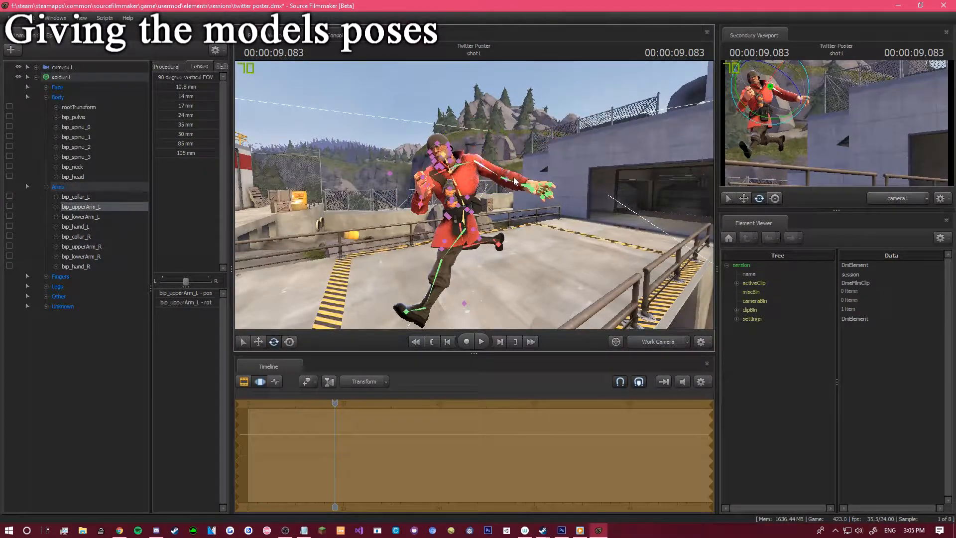
ctrl+click(521, 183)
drag(522, 180, 487, 171)
ctrl+click(487, 174)
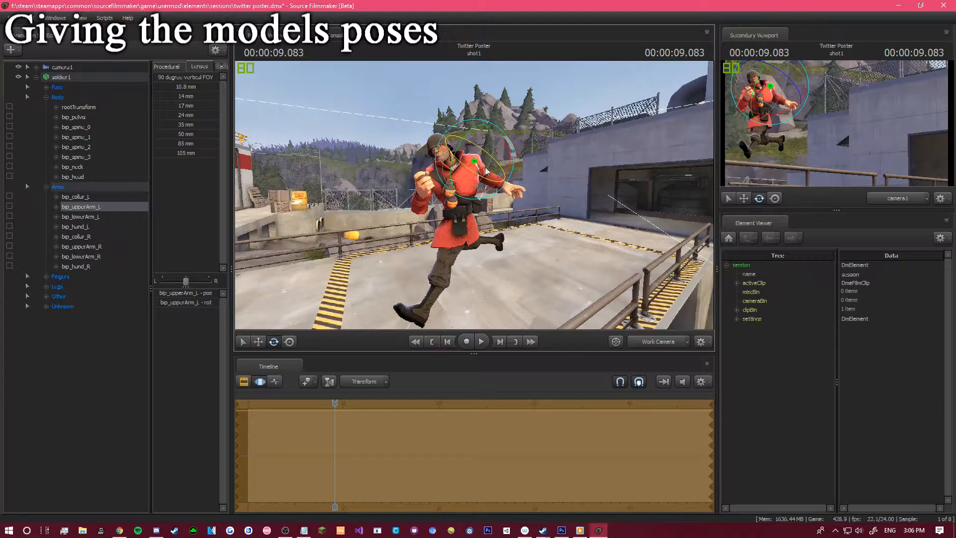
click(137, 346)
click(651, 341)
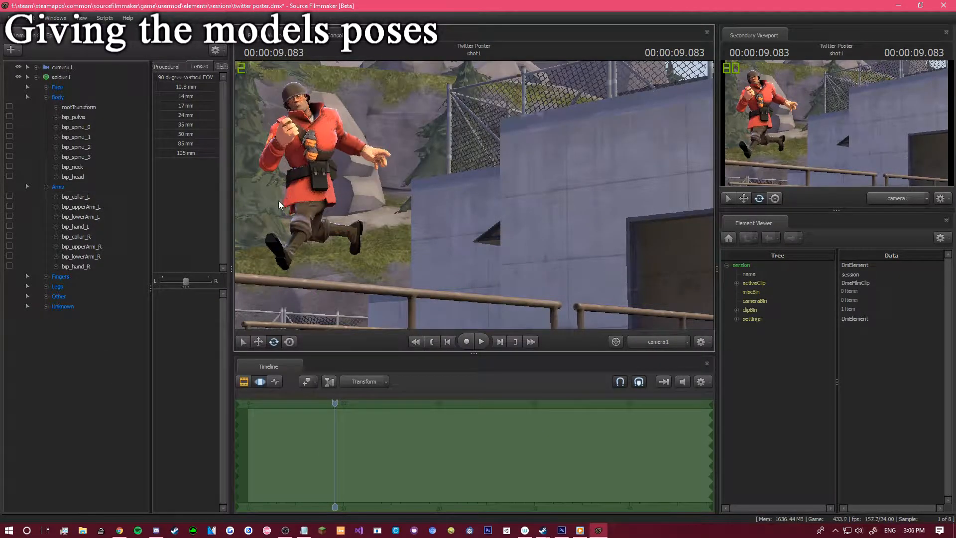
Undo a trial torso rotation and rotate bip_spine_1 to turn the soldier's upper body.
click(325, 170)
drag(327, 172, 314, 155)
key(ctrl+z)
ctrl+click(313, 152)
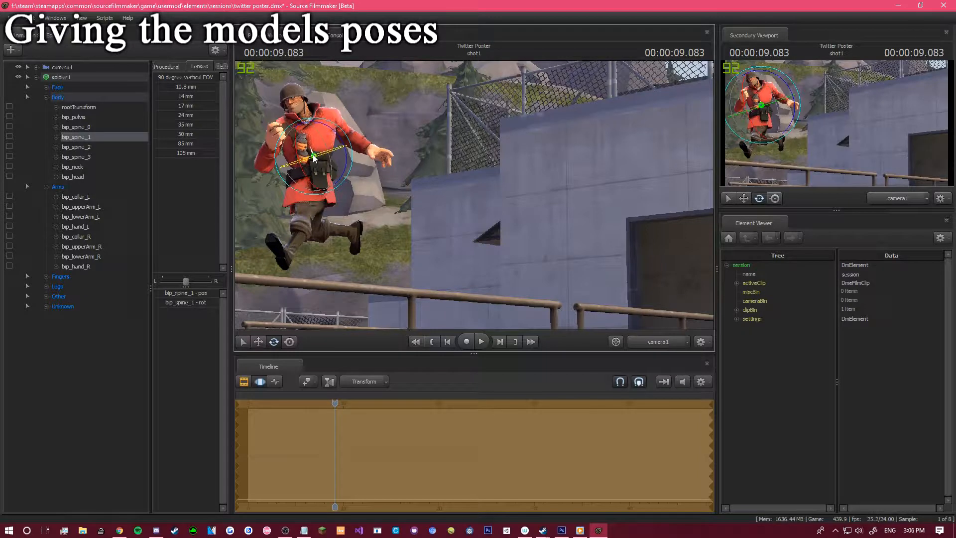
click(114, 367)
Rotate bip_spine_0 and bip_spine_1 to refine the lean and twist of the soldier's torso, and clear the bone selection.
ctrl+click(317, 171)
ctrl+click(319, 169)
ctrl+click(317, 169)
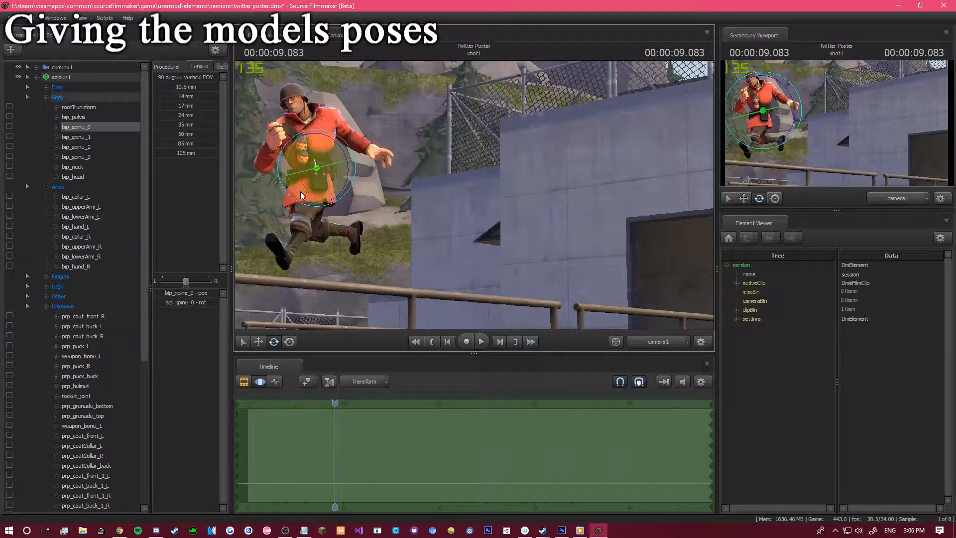
drag(302, 191, 298, 171)
key(ctrl)
ctrl+click(316, 152)
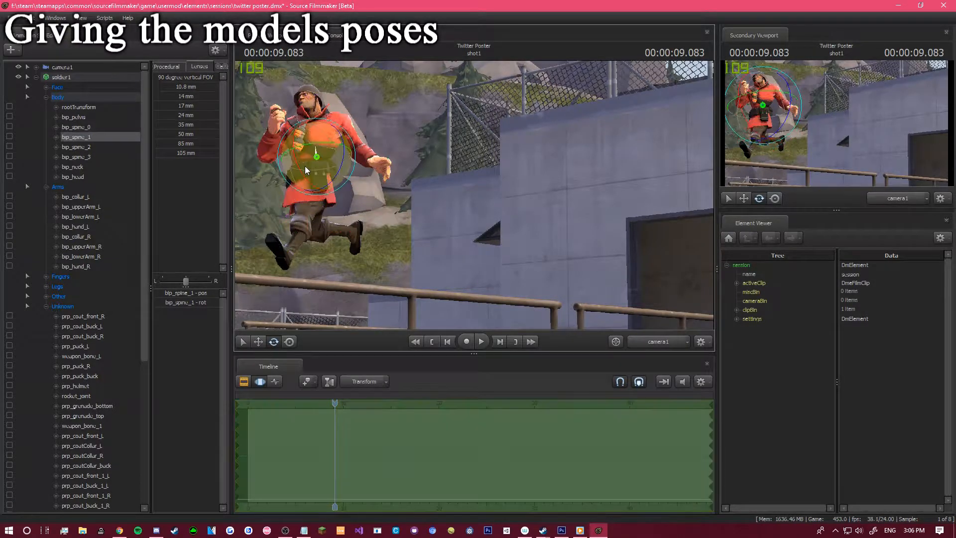
drag(311, 174, 315, 176)
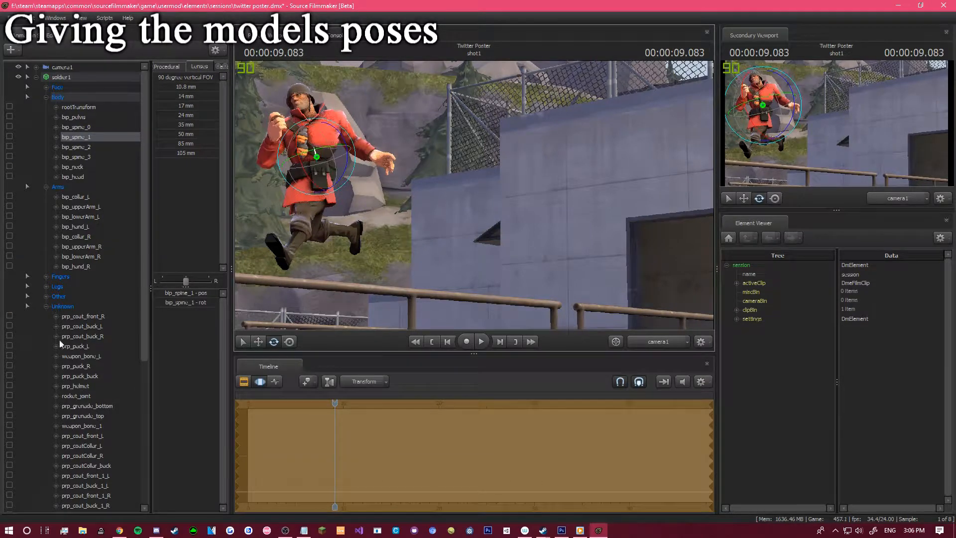
click(29, 79)
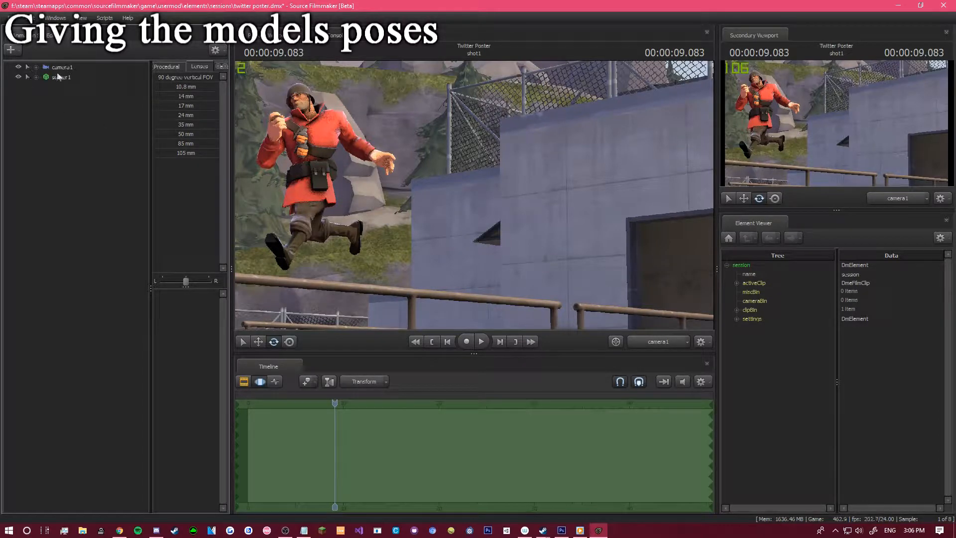
Rotate bip_hip_L, bip_knee_L and bip_hip_R to adjust the soldier's legs into a mid-air running pose.
click(315, 193)
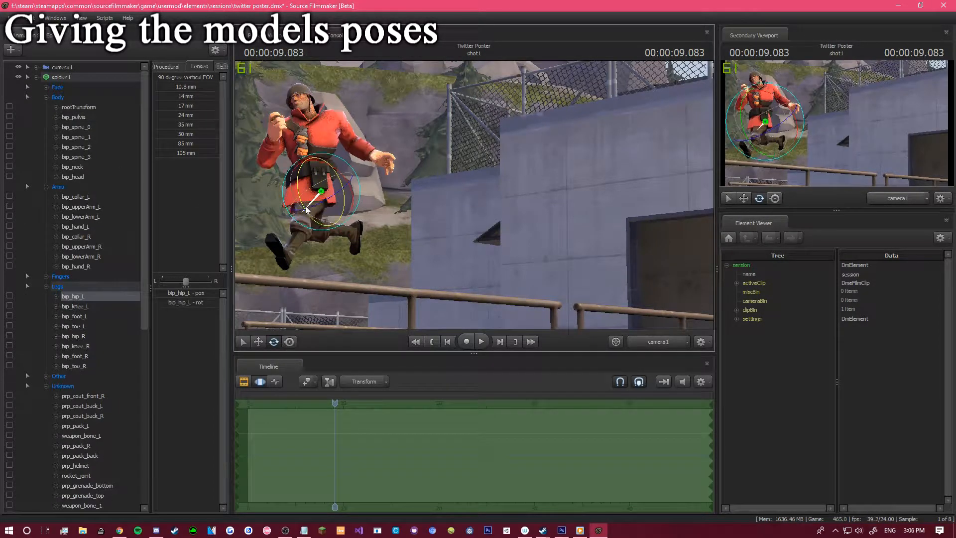
click(279, 201)
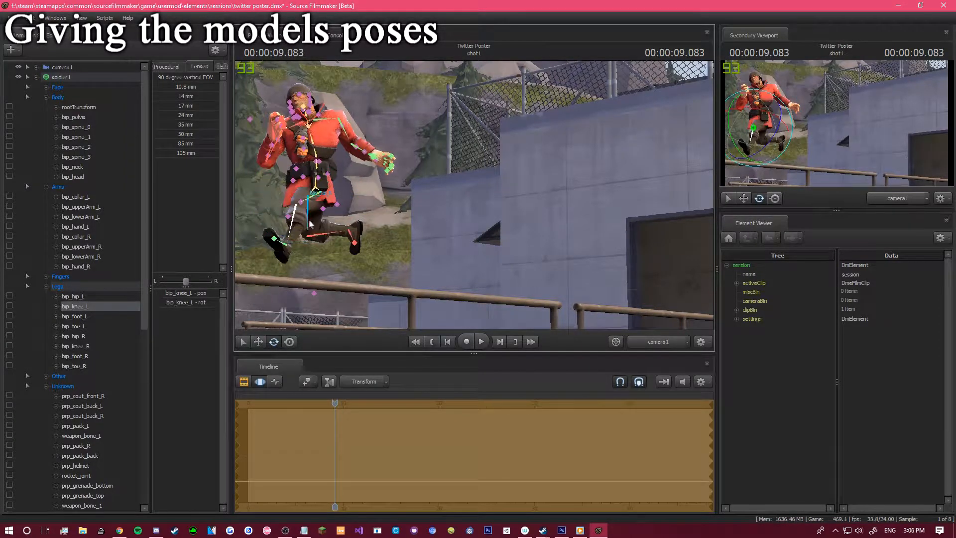
click(311, 225)
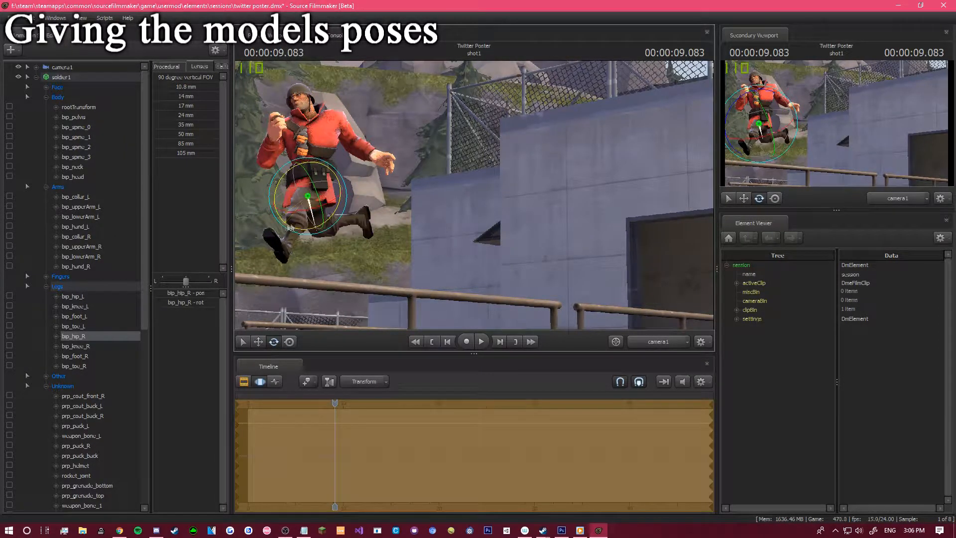
drag(307, 222, 312, 221)
drag(320, 187, 322, 191)
key(ctrl)
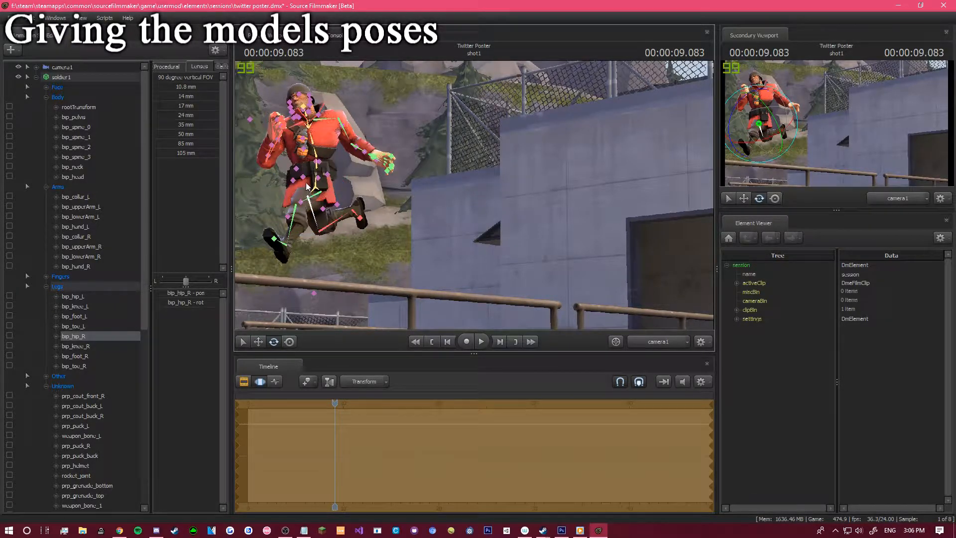
Adjust the prp_pack_L and prp_pack_back bones to swing the soldier's belt pouch outward, and clear the bone selection.
click(305, 177)
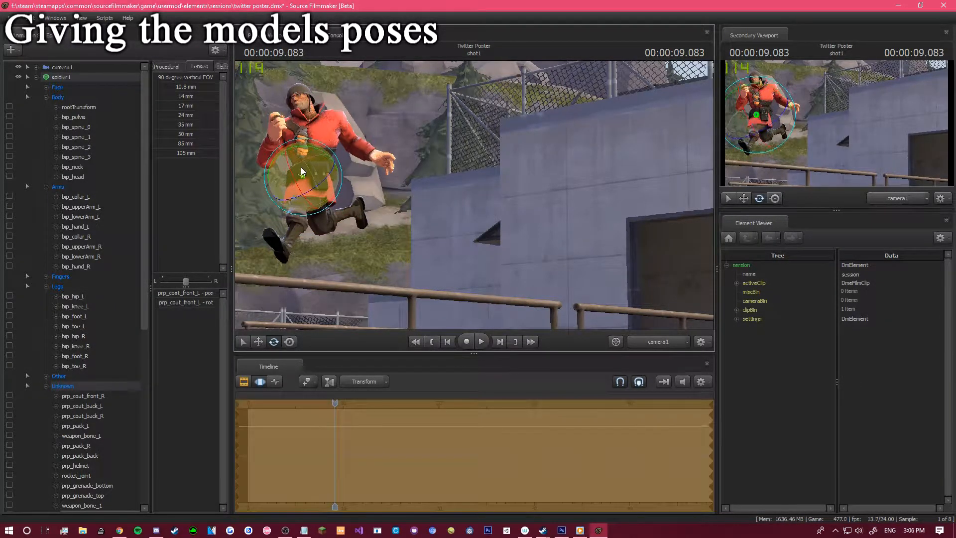
key(ctrl)
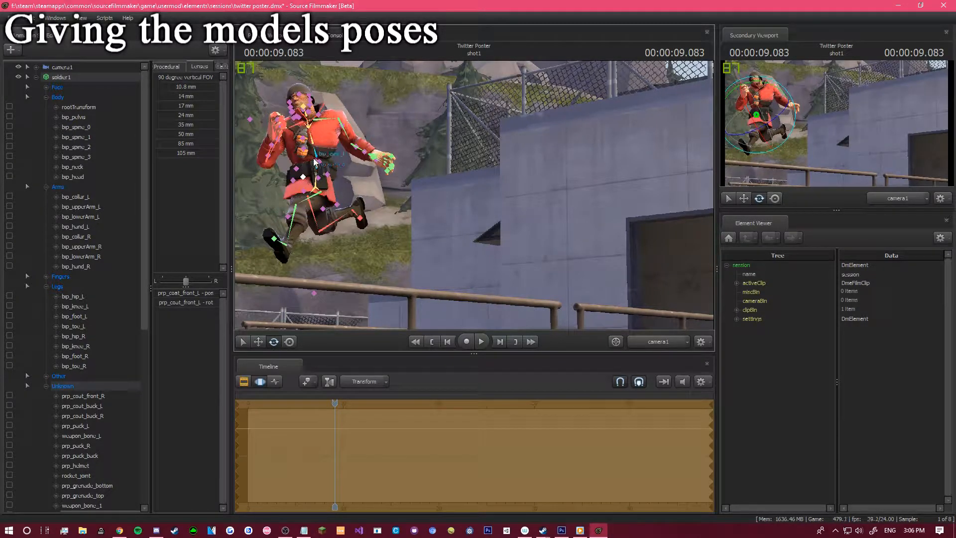
ctrl+click(315, 164)
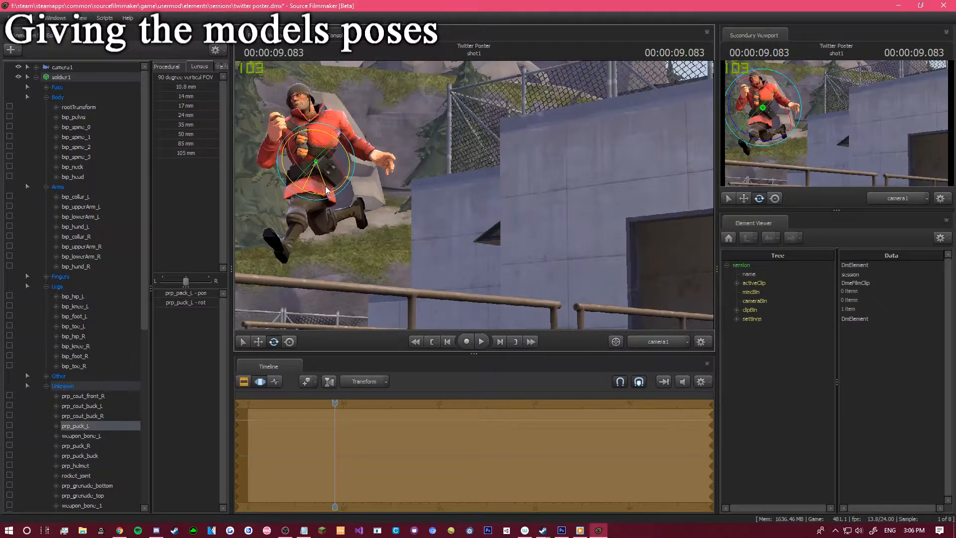
key(ctrl)
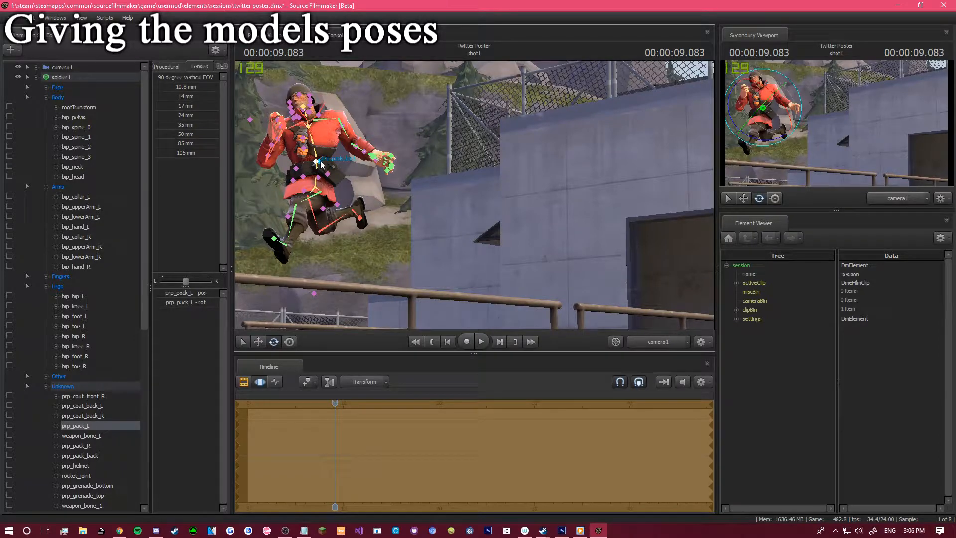
ctrl+click(321, 162)
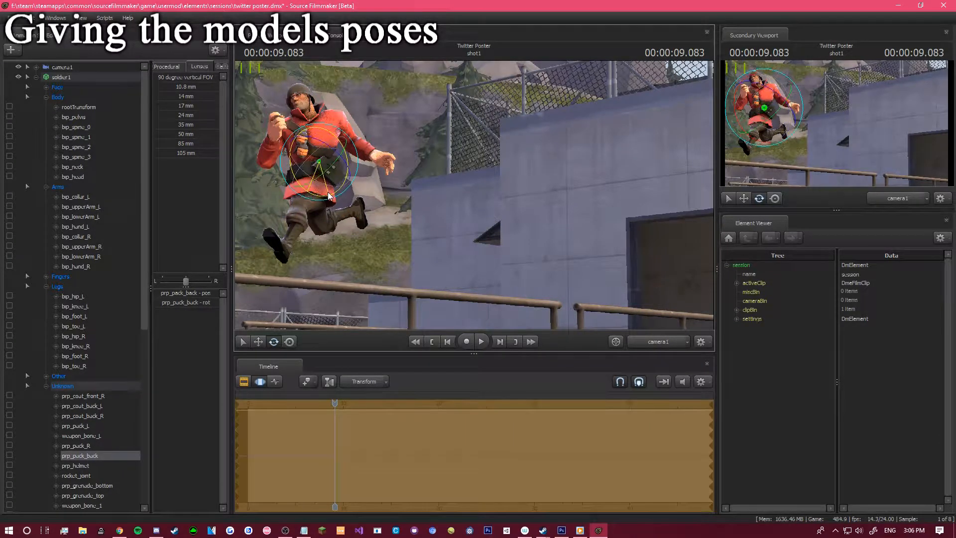
drag(328, 192, 328, 193)
click(36, 77)
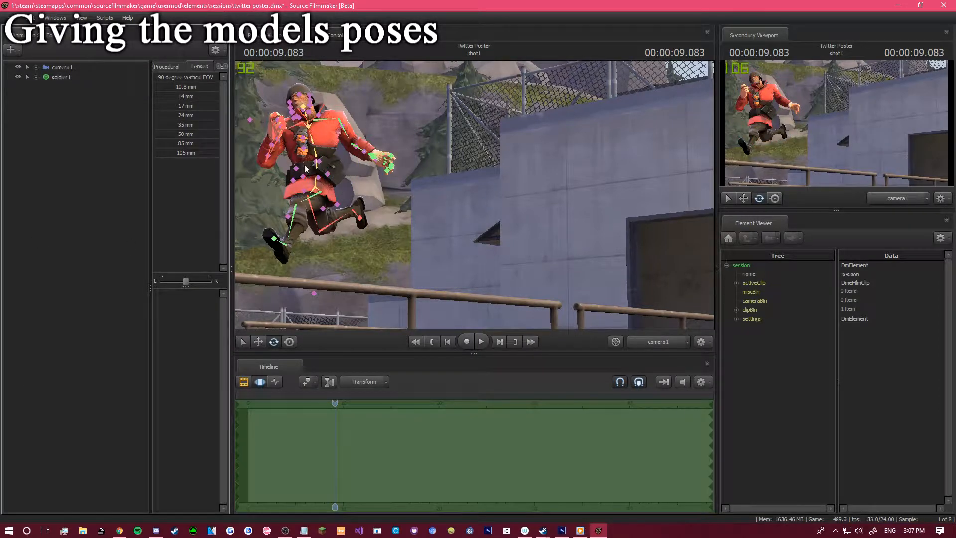
Rotate prp_coat_front_L to reshape the front of the soldier's coat over his thigh, and clear the bone selection.
click(305, 178)
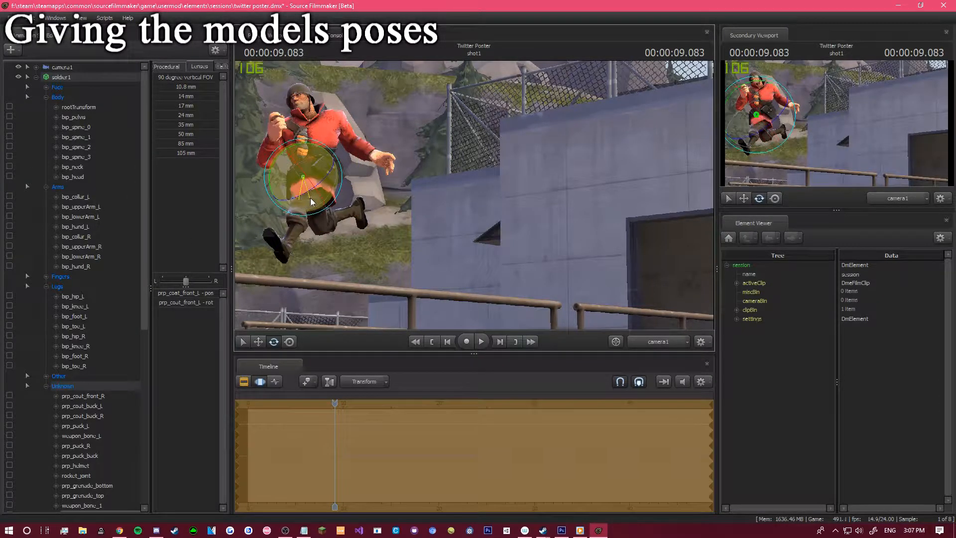
drag(312, 198, 301, 199)
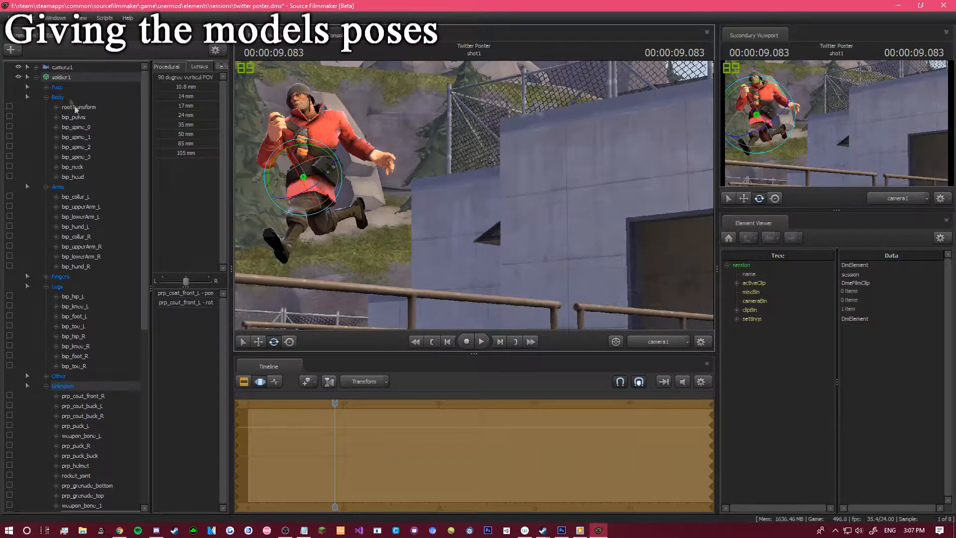
click(32, 78)
click(448, 145)
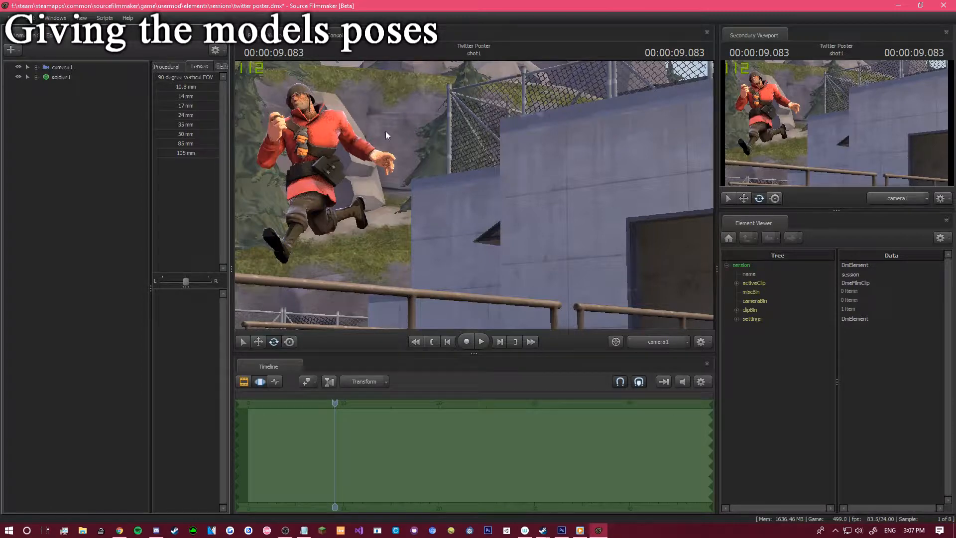
Rotate bip_neck to tilt the soldier's head downward, and clear the bone selection.
click(299, 118)
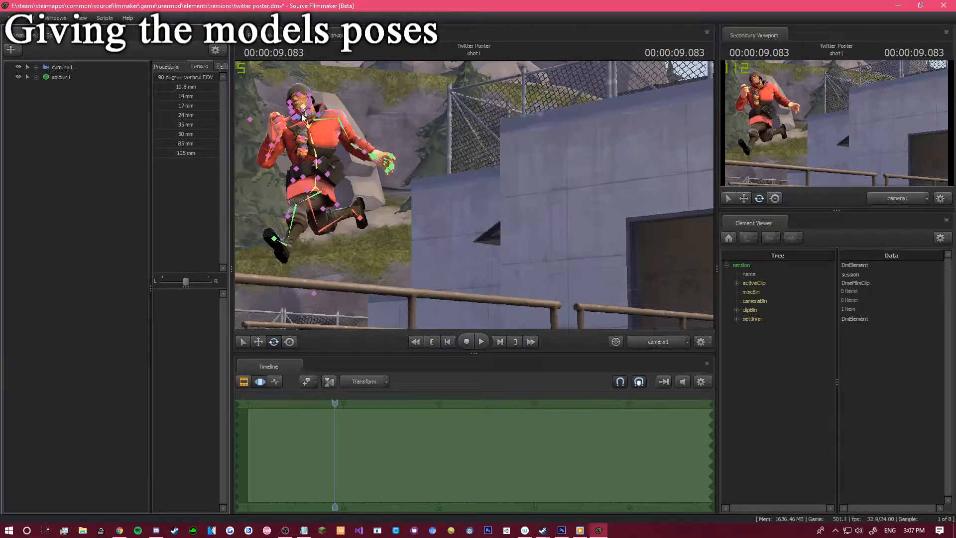
click(303, 117)
drag(327, 107, 325, 115)
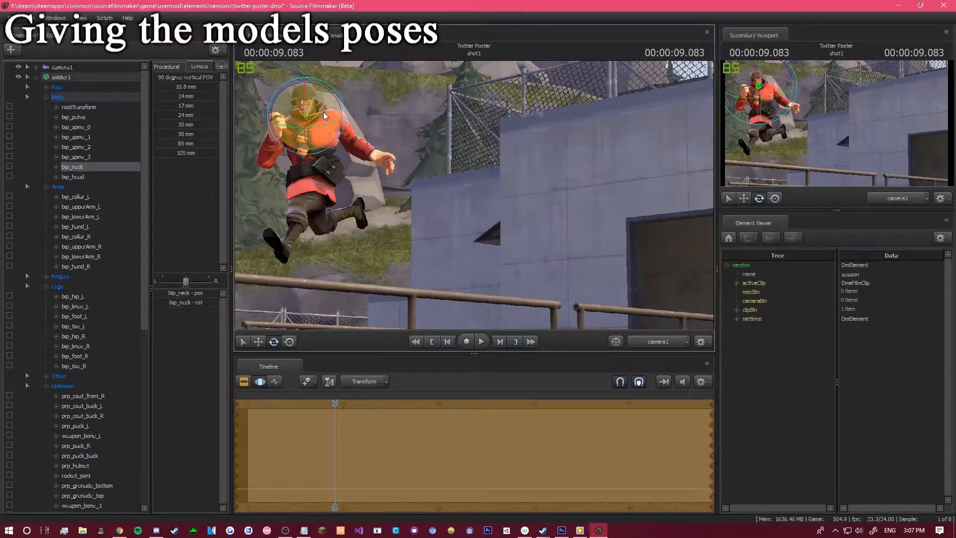
click(36, 77)
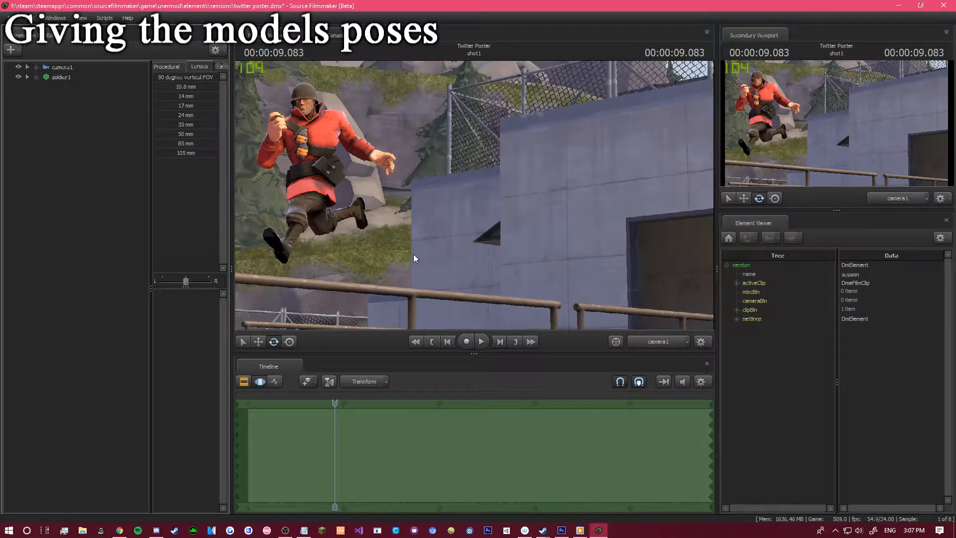
Rotate bip_hip_R and bip_hip_L to bring the soldier's legs together beneath him, and select prp_coat_front_L.
click(310, 210)
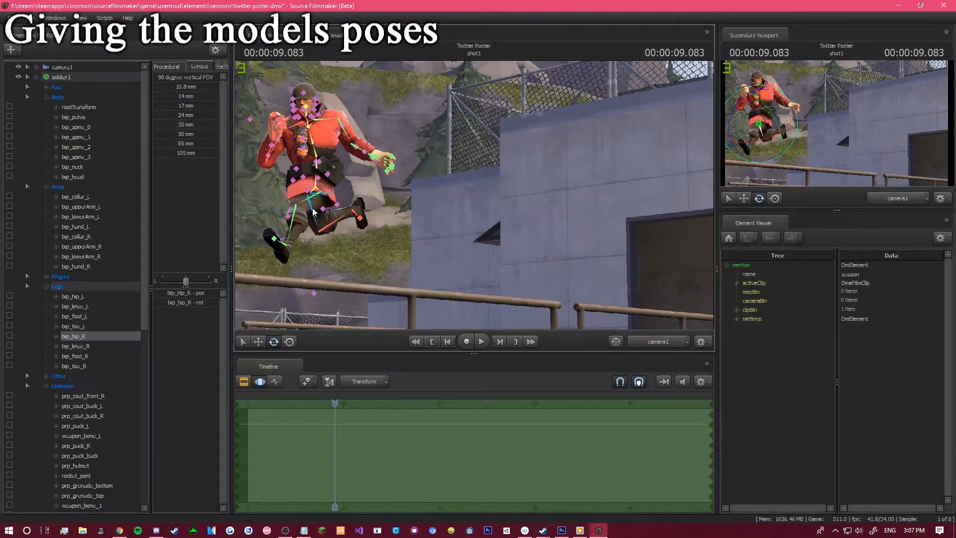
drag(281, 199, 291, 174)
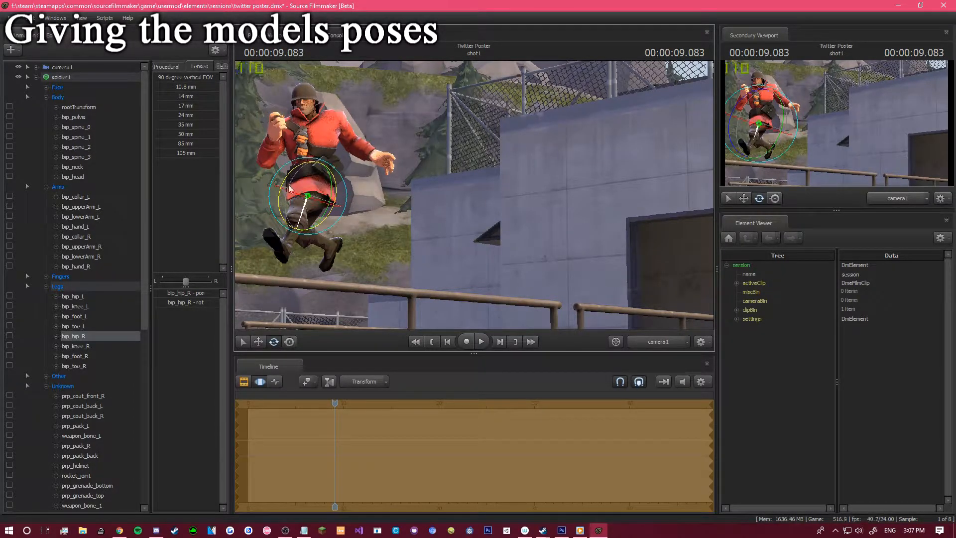
click(278, 218)
drag(275, 217, 303, 208)
ctrl+click(305, 198)
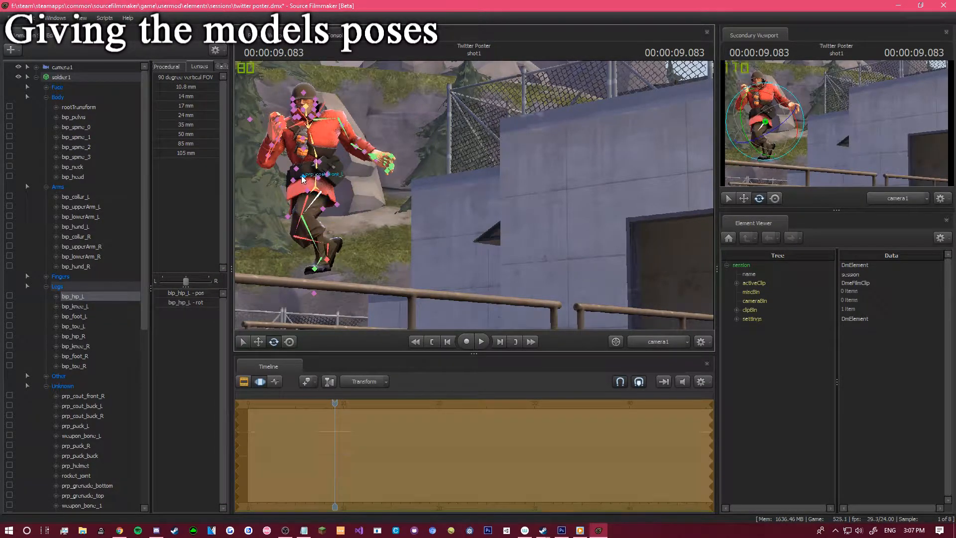
ctrl+click(301, 195)
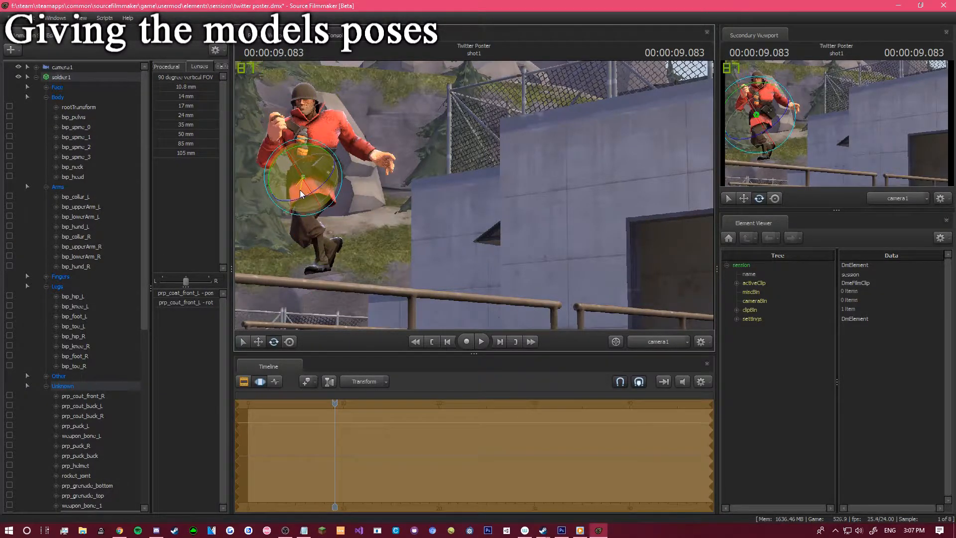
Rotate bip_hip_L slightly to refine the soldier's bent legs, collapse soldier1's bone groups and clear the selection.
click(36, 77)
click(12, 306)
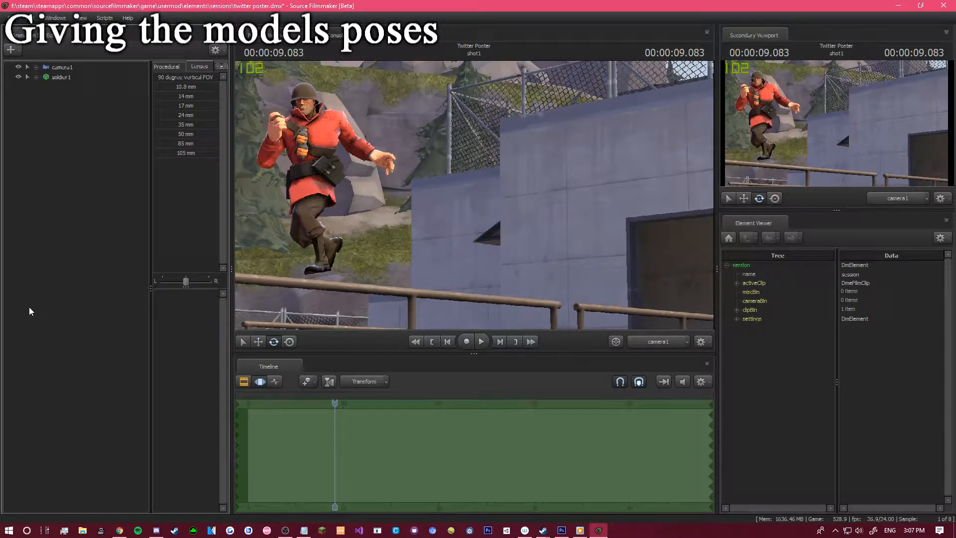
ctrl+click(307, 197)
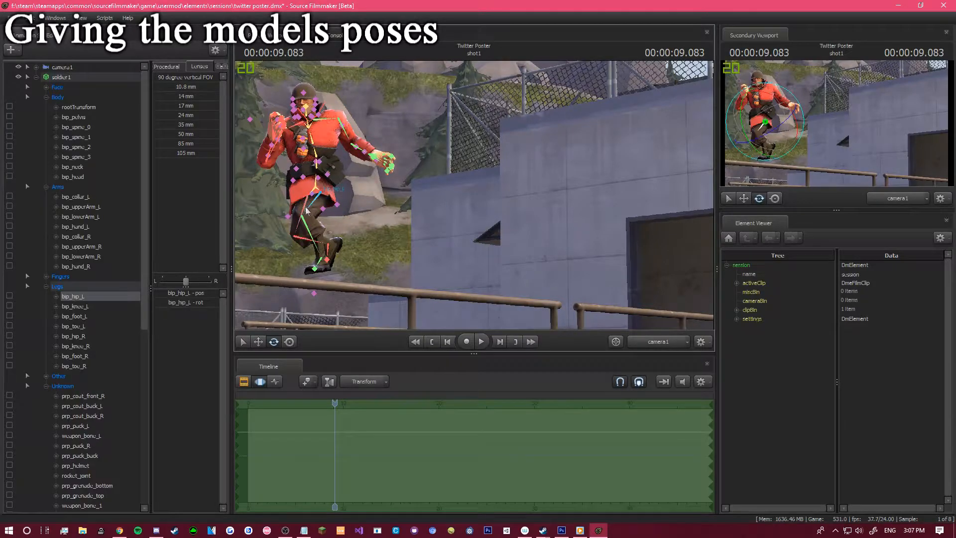
drag(278, 203, 279, 211)
key(ctrl+z)
ctrl+click(313, 205)
drag(298, 191, 296, 194)
click(28, 77)
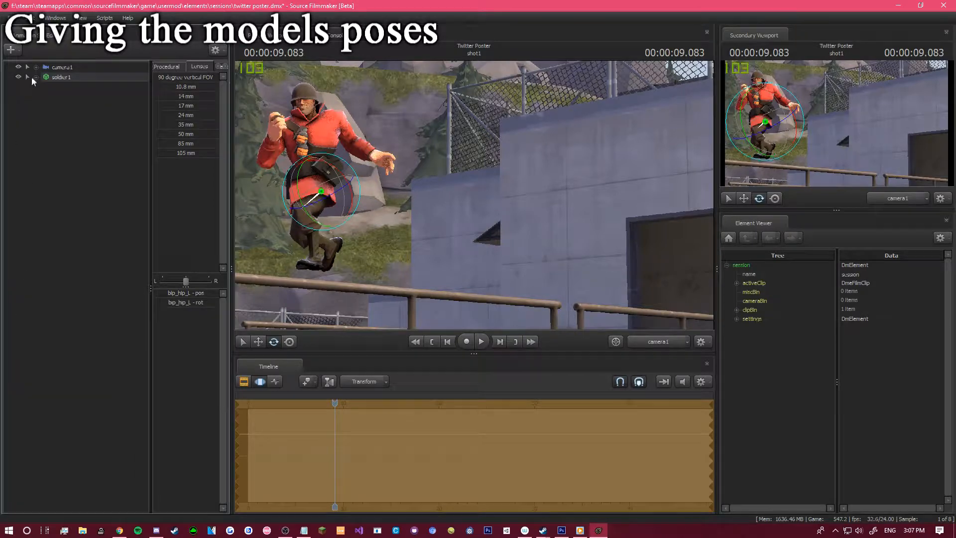
click(52, 262)
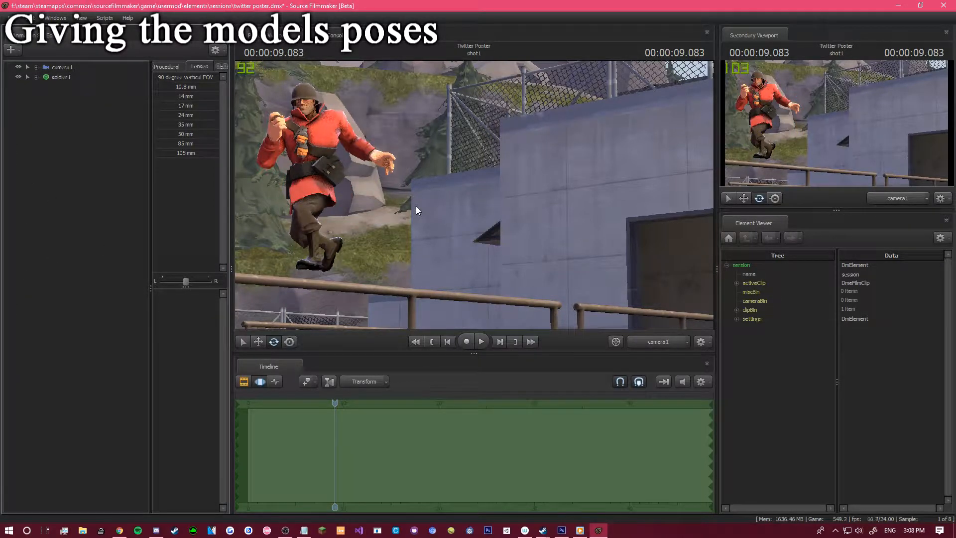
Look over the posed soldier through the work camera and return to camera1.
click(653, 341)
key(w)
drag(475, 196, 475, 206)
click(659, 342)
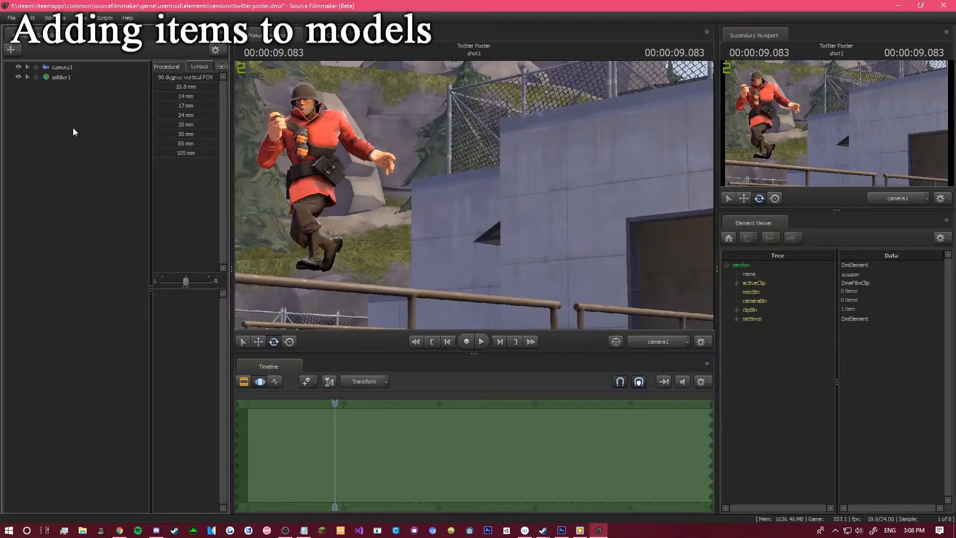
right_click(42, 163)
click(71, 190)
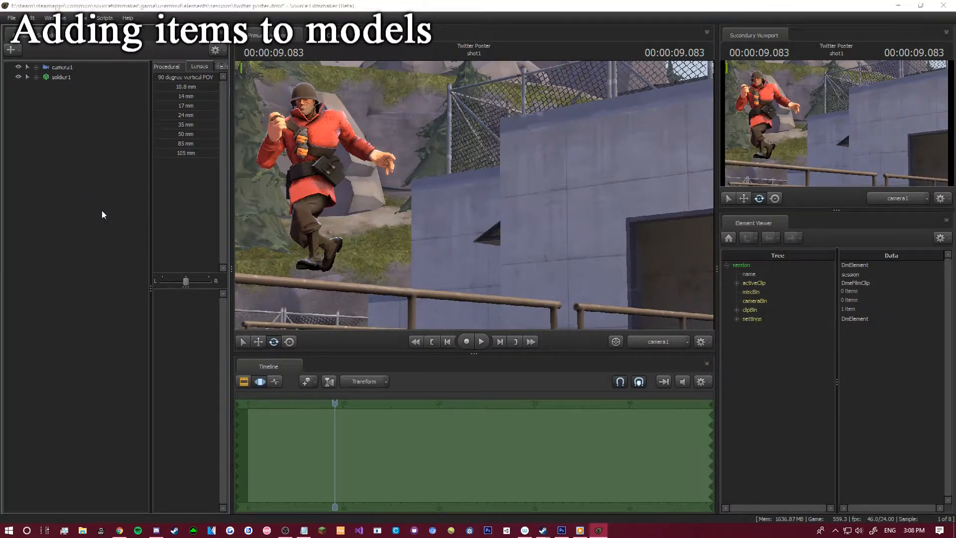
key(BackSpace)
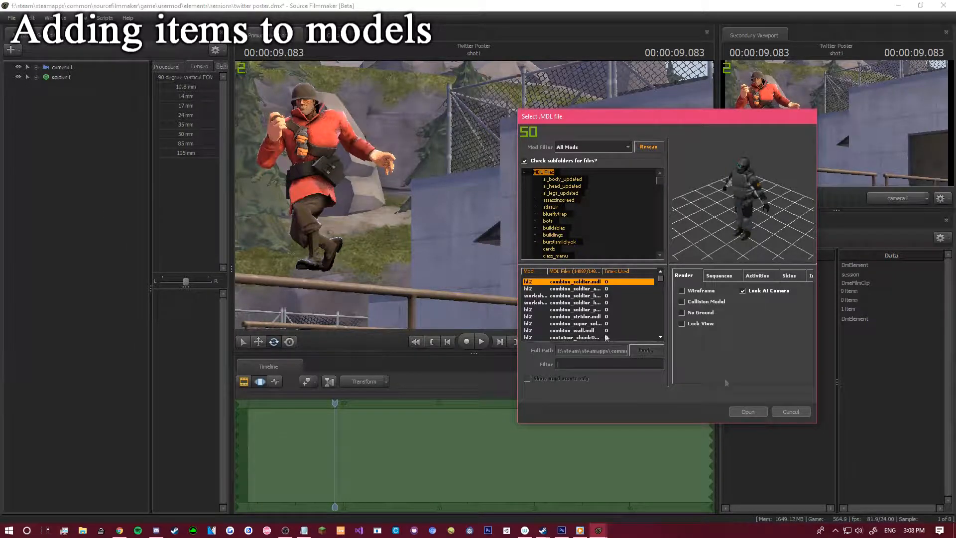
click(791, 412)
Add the Rocket Launcher as a Team Fortress item on soldier1, and delete that launcher's animation set.
click(63, 78)
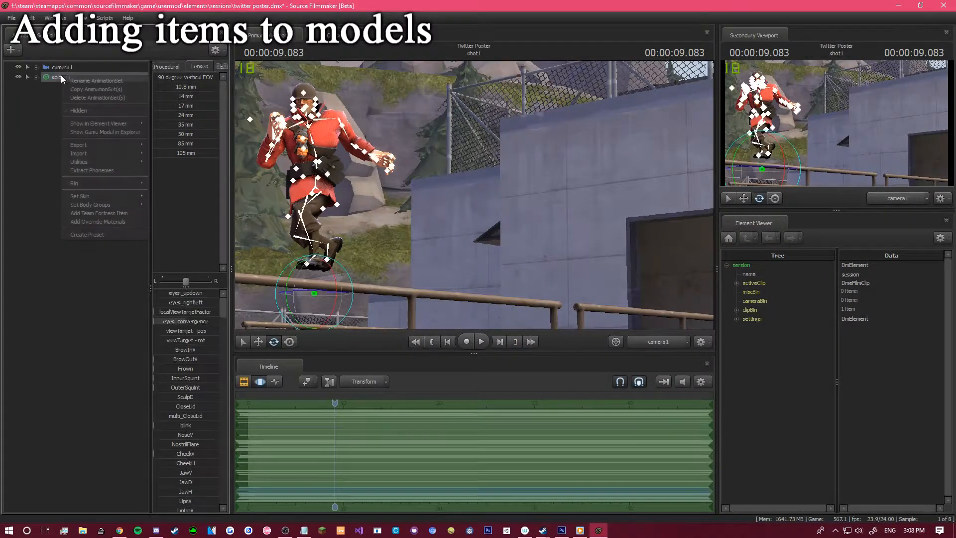
click(69, 213)
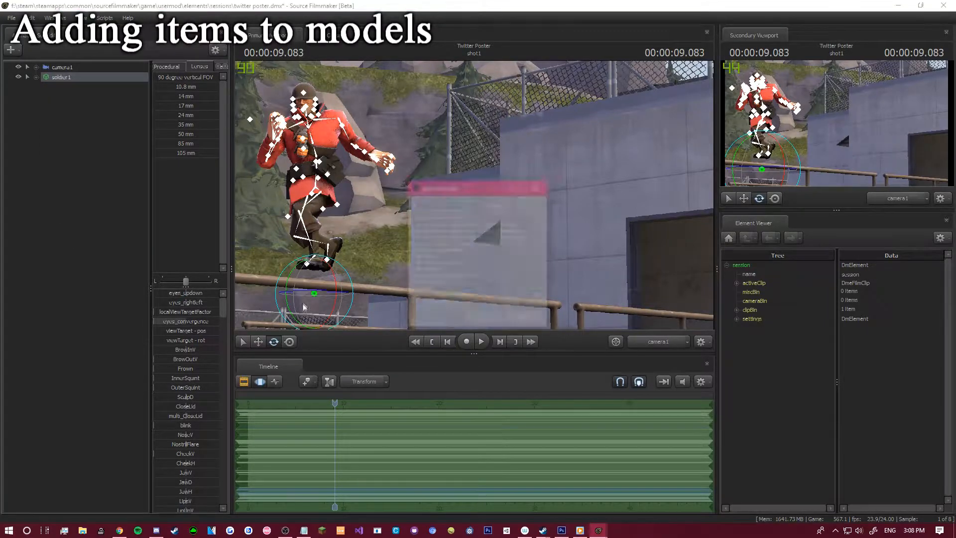
text(rocket)
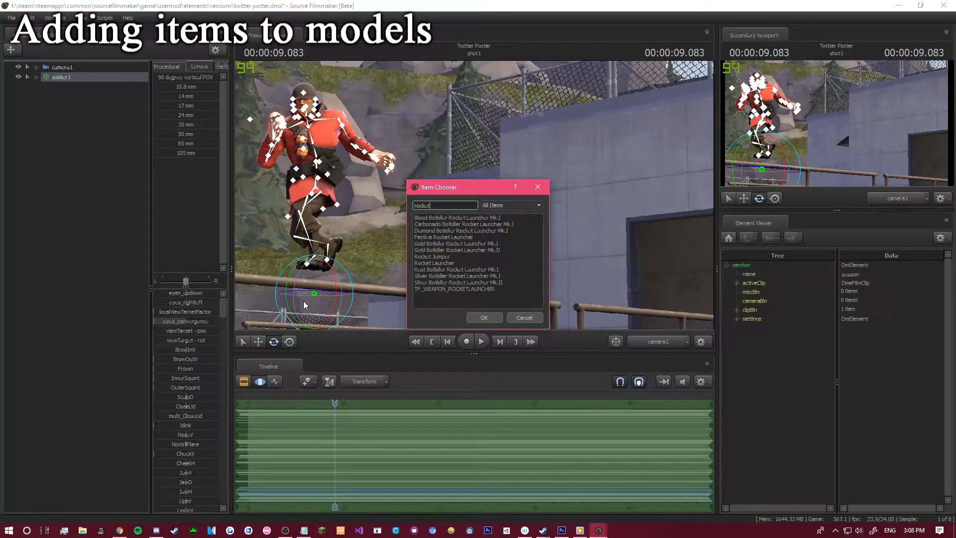
click(446, 262)
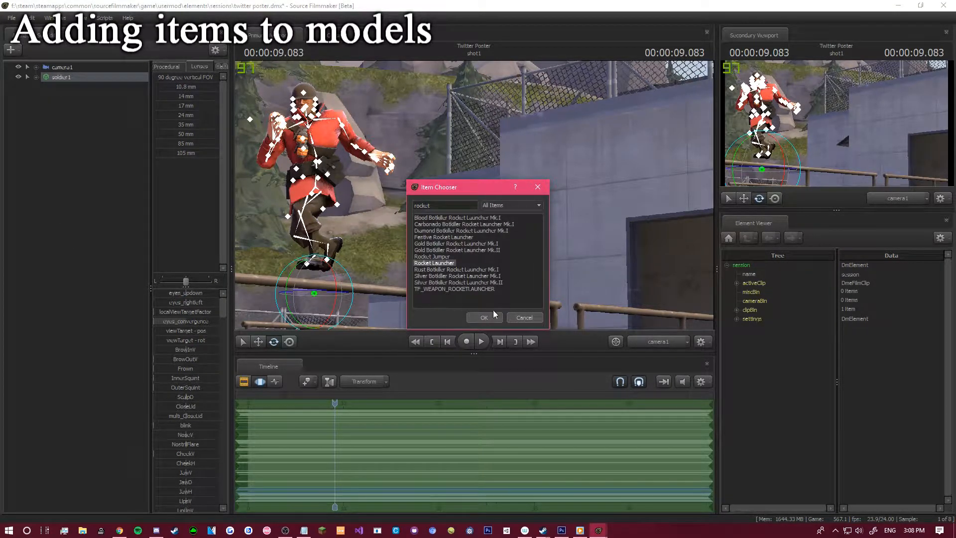
click(486, 317)
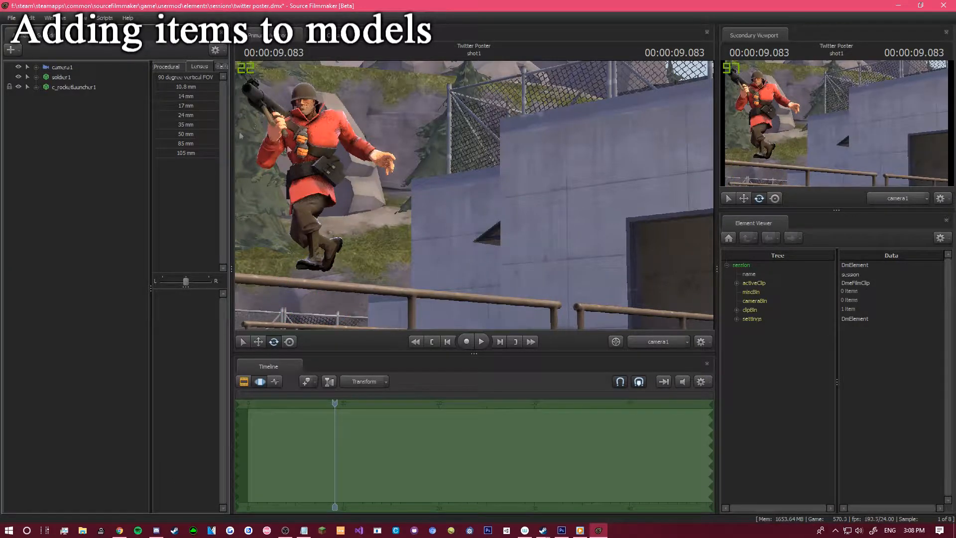
right_click(79, 88)
click(95, 113)
Create an animation set for a new model, filtering by "rocket launcher" and choosing the workshop c_rocketlauncher_decorated model.
right_click(84, 120)
click(94, 137)
text(rocket)
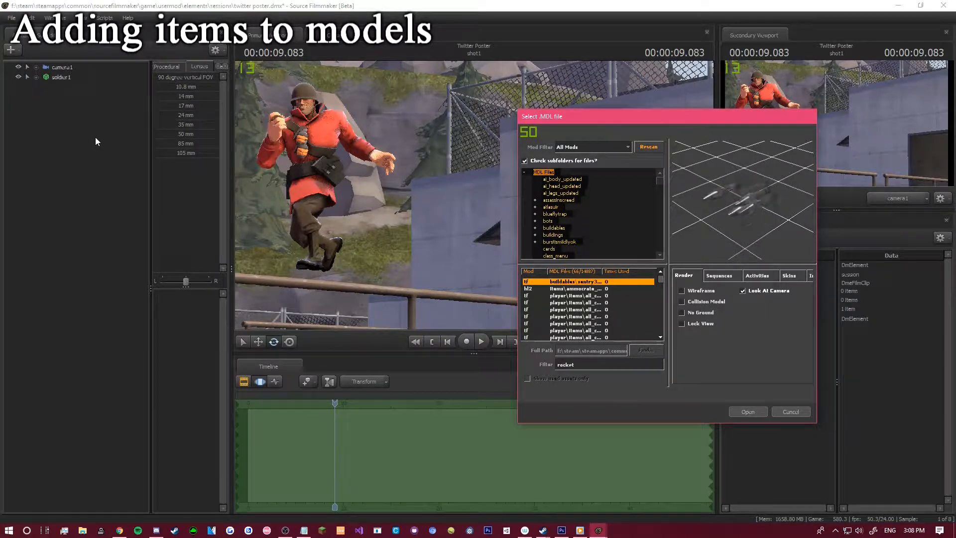
text(launcher)
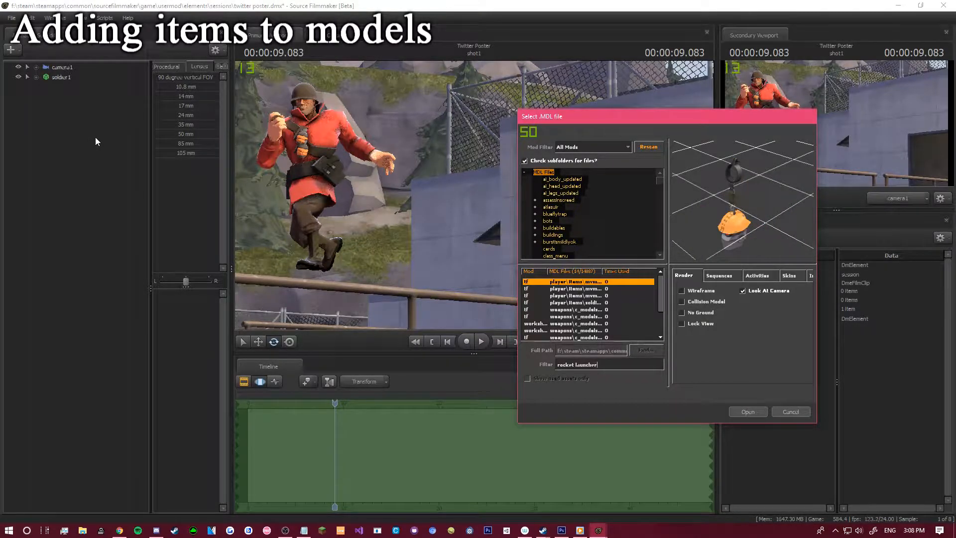
key(Down)
key(Down)
key(Down)
key(Down)
key(Down)
key(Down)
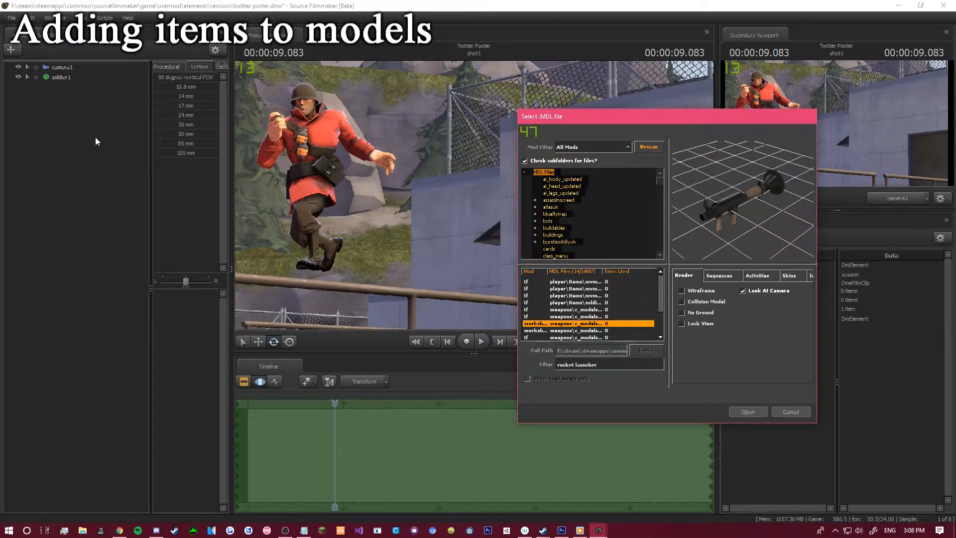
key(Return)
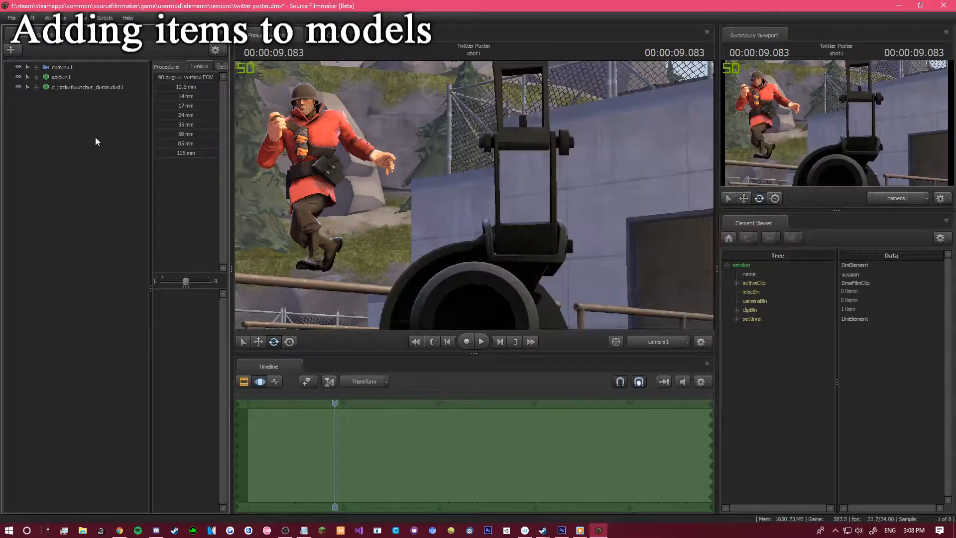
Move the decorated rocket launcher from the camera's position to beside the soldier's right hand, using the work camera.
click(90, 88)
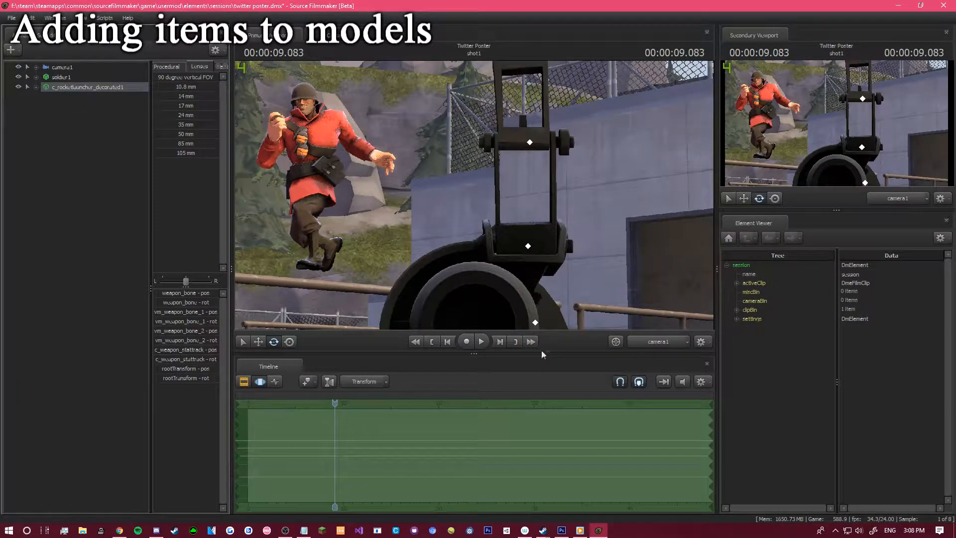
click(641, 338)
drag(588, 259, 660, 291)
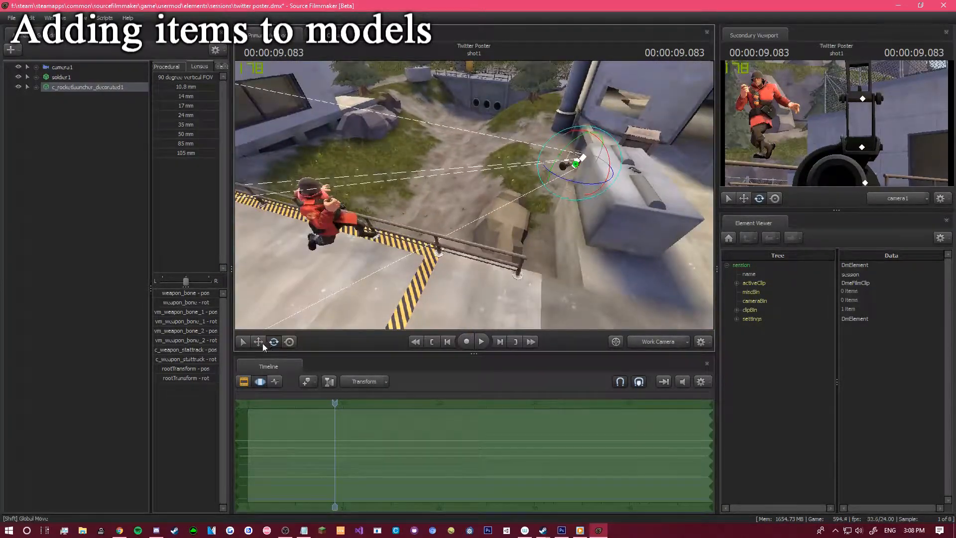
click(258, 342)
drag(565, 160, 319, 204)
key(ctrl)
key(ctrl+z)
key(d)
drag(475, 195, 447, 228)
key(w)
key(d)
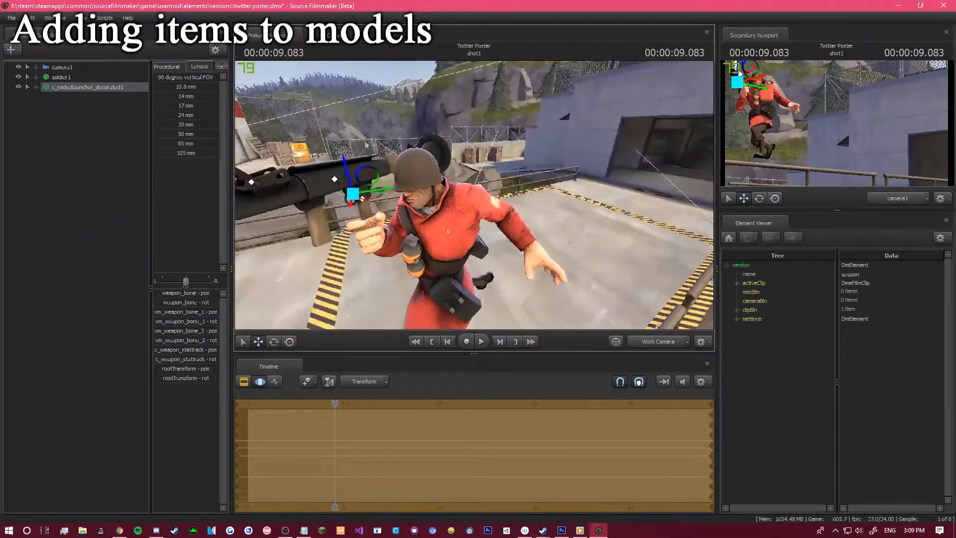
Lock the decorated rocket launcher to soldier1 and reset its transforms to snap it into the soldier's right hand.
click(71, 76)
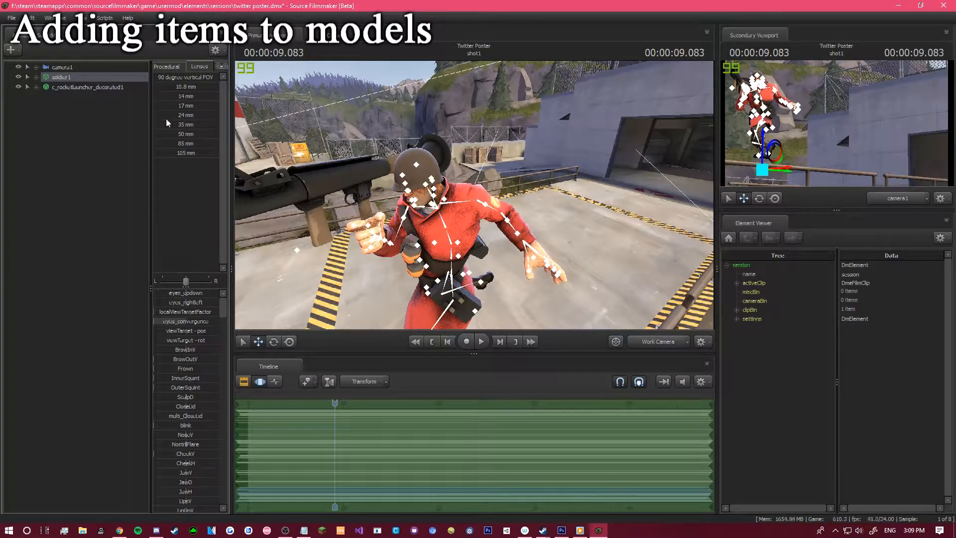
click(99, 86)
click(166, 66)
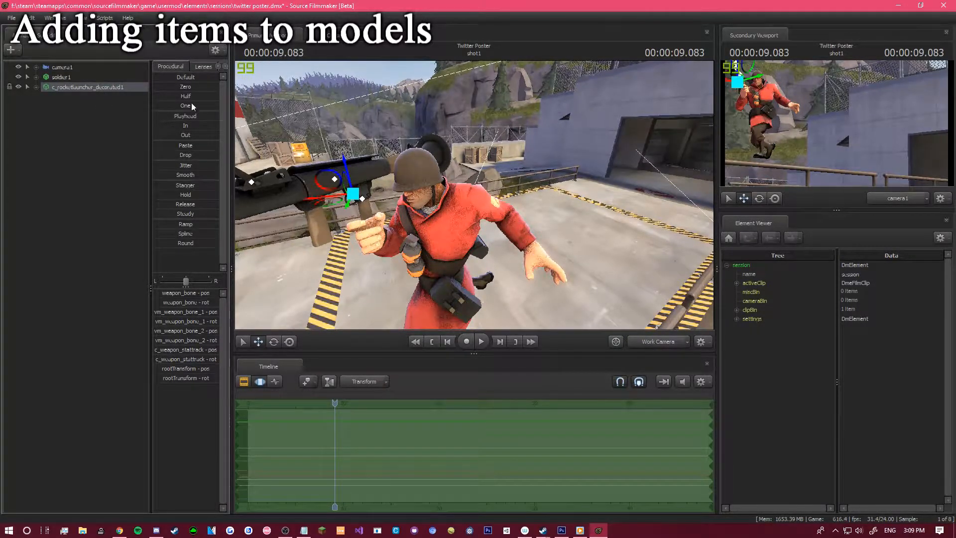
drag(168, 116, 217, 105)
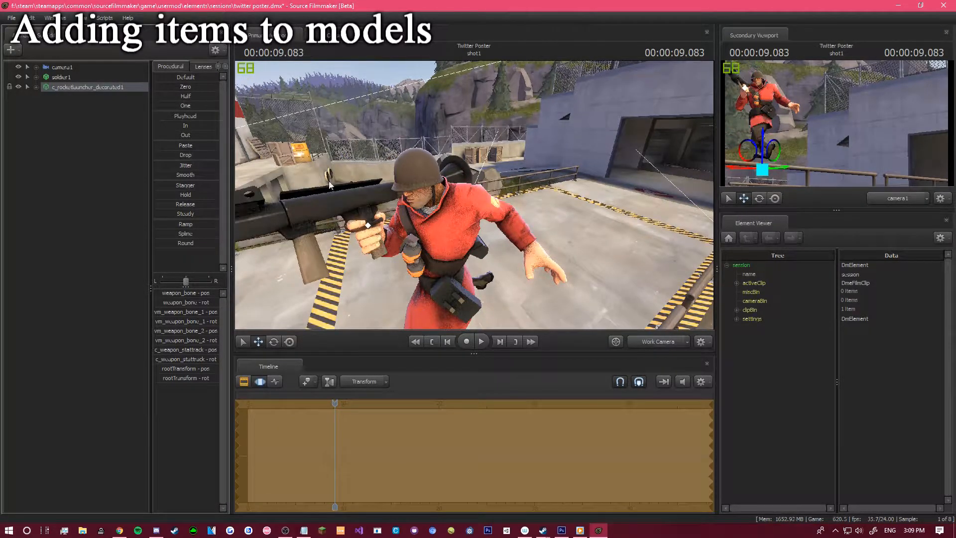
Unlock the transforms of the decorated rocket launcher.
right_click(75, 87)
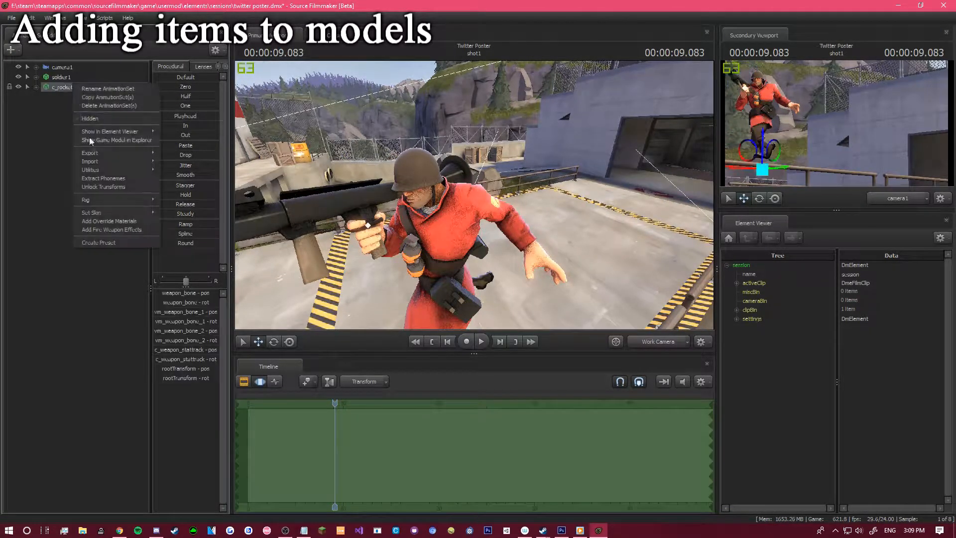
click(104, 187)
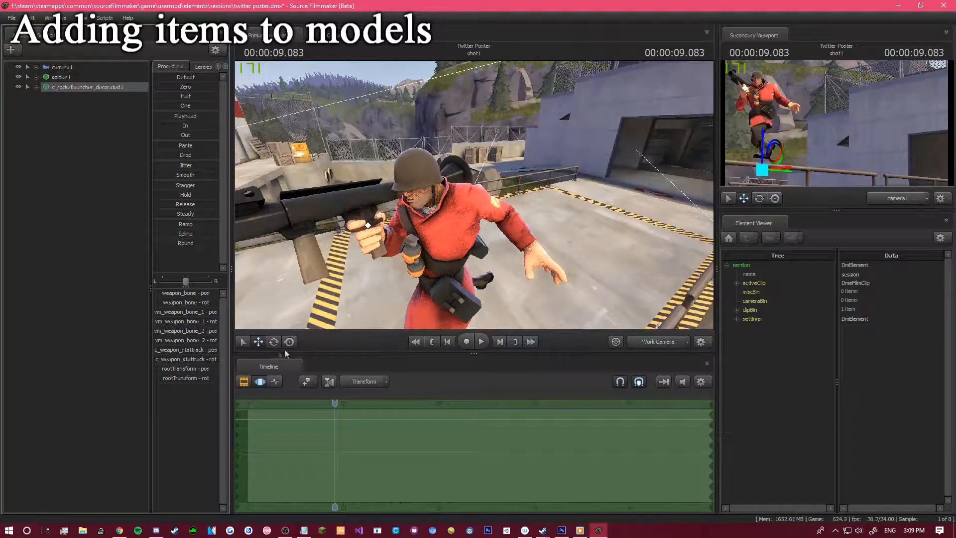
Rotate bip_upperArm_R to swing the soldier's right arm and rocket launcher upward, judging the pose through camera1.
drag(393, 206, 475, 195)
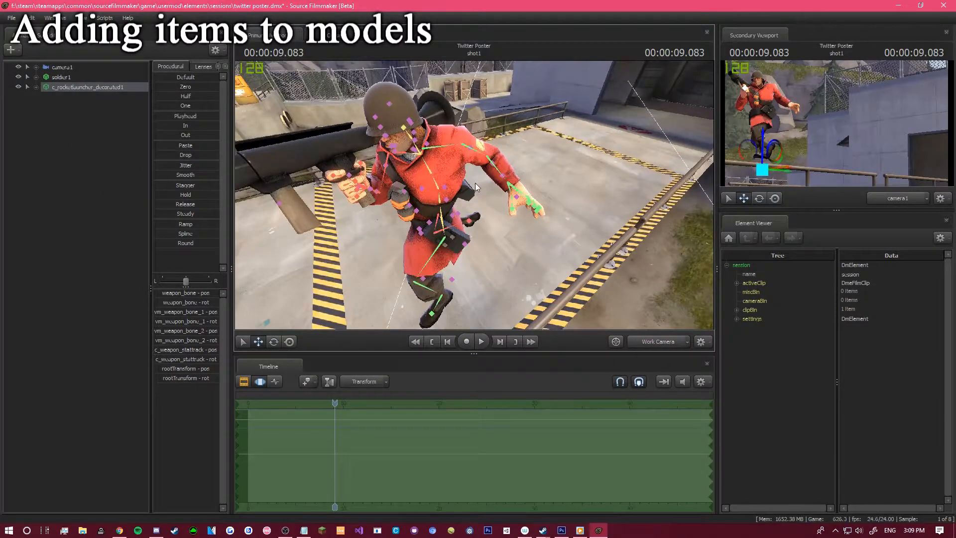
click(384, 178)
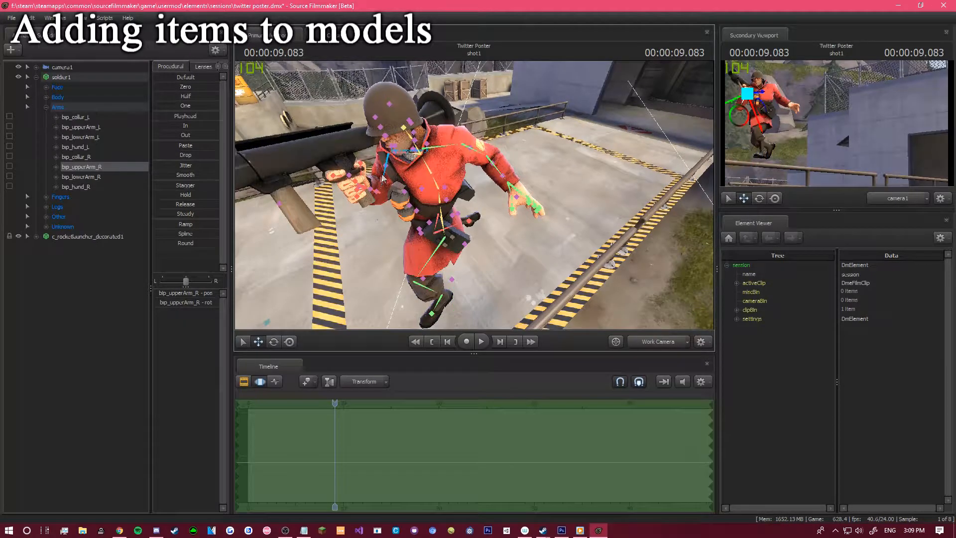
key(e)
drag(370, 174, 330, 251)
click(658, 343)
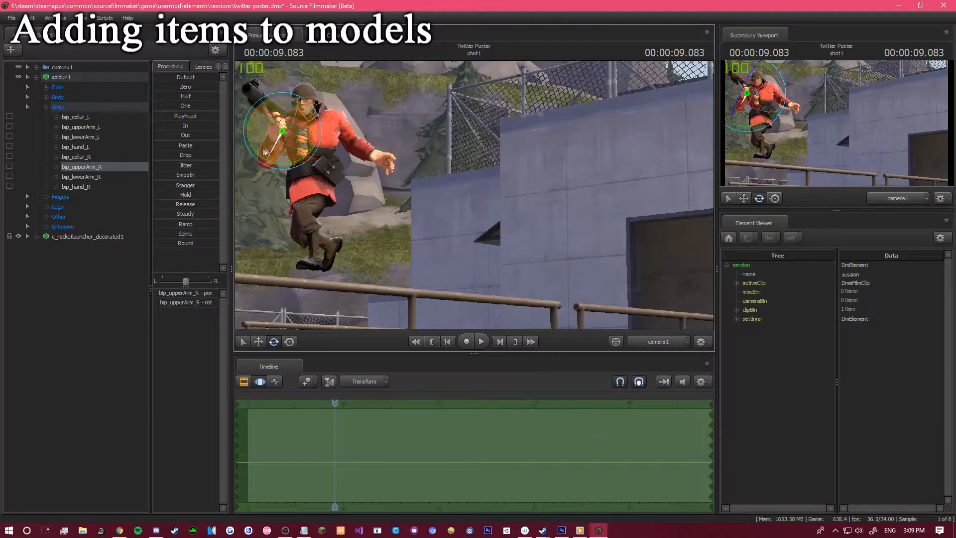
mouse_move(275, 152)
mouse_down()
mouse_move(286, 158)
mouse_move(259, 166)
mouse_move(267, 147)
mouse_move(277, 164)
mouse_move(293, 158)
mouse_up()
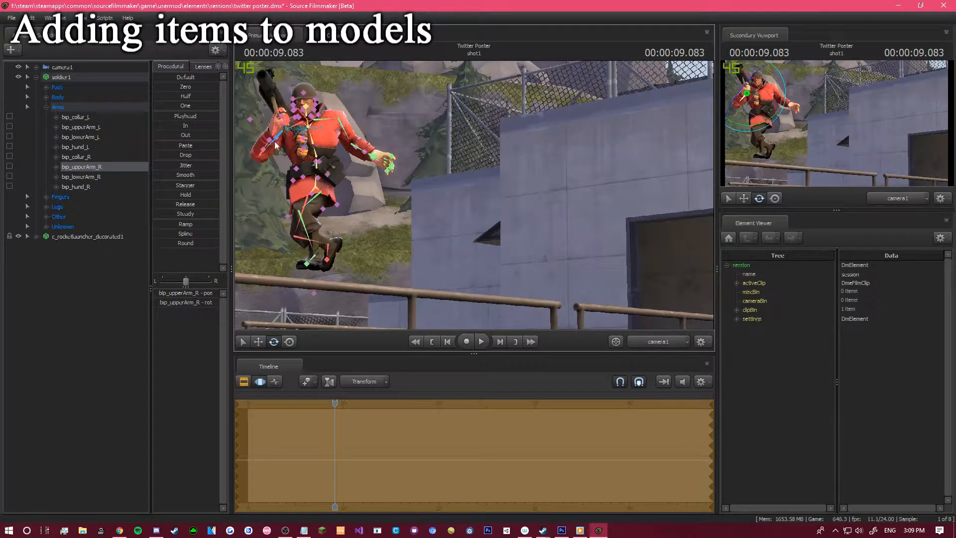
Fine-tune the rotation of the soldier's right arm bones, including bip_upperArm_R, to angle the launcher over his shoulder, and clear the selection.
ctrl+click(275, 133)
drag(268, 167, 259, 137)
click(70, 259)
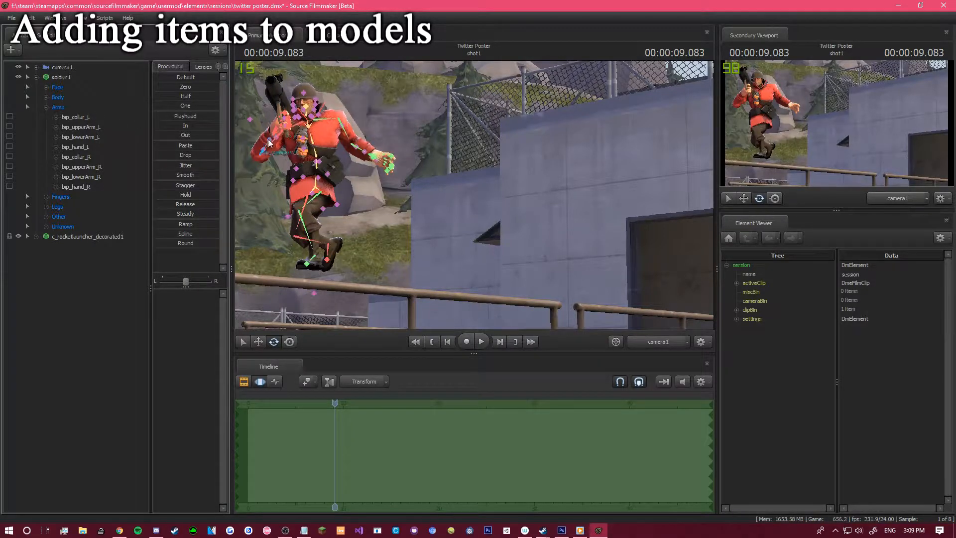
click(277, 143)
drag(285, 123, 281, 124)
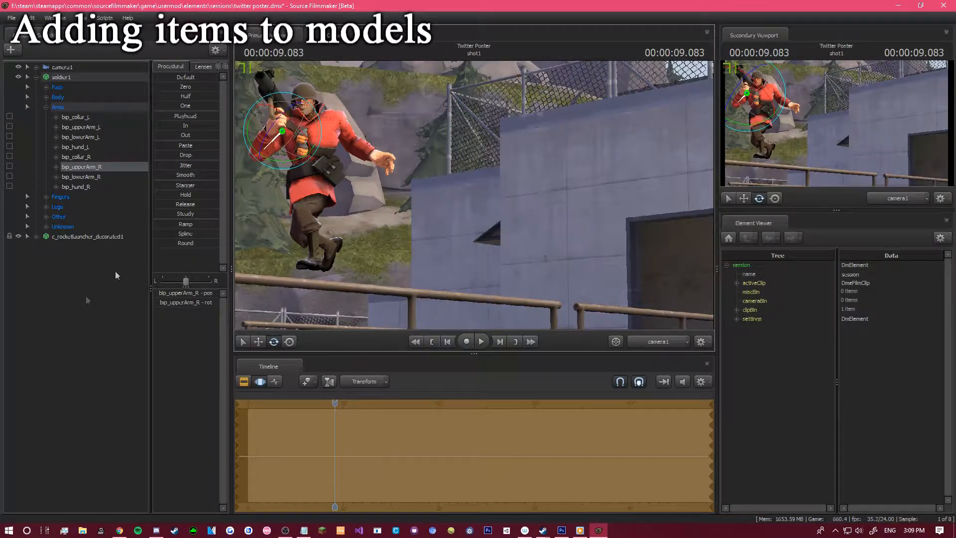
click(74, 287)
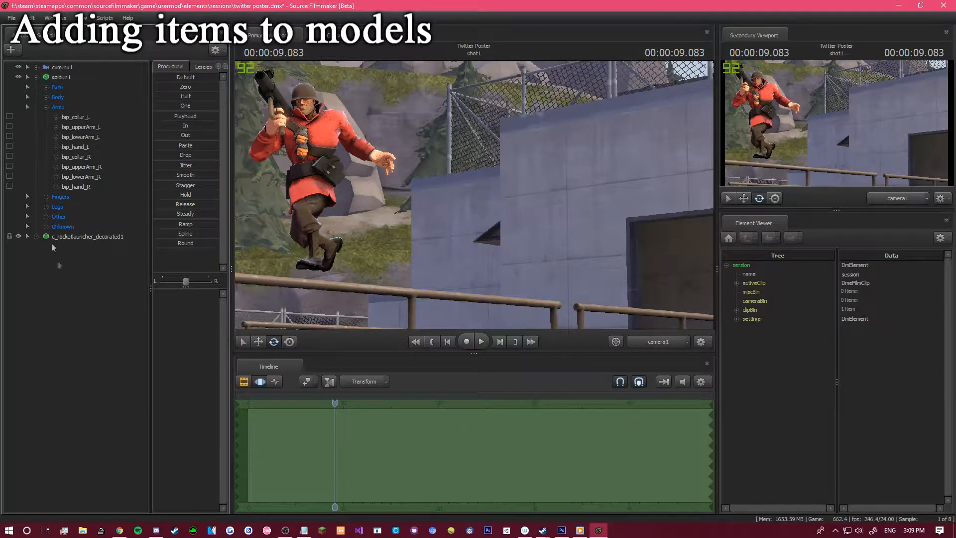
Set the decorated rocket launcher's skin to 8.
right_click(72, 238)
mouse_move(117, 323)
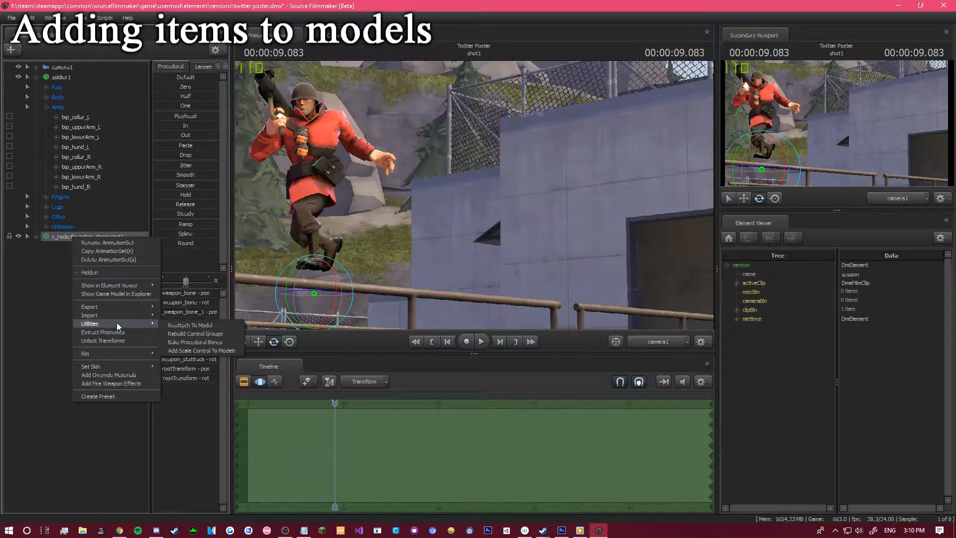
mouse_move(151, 363)
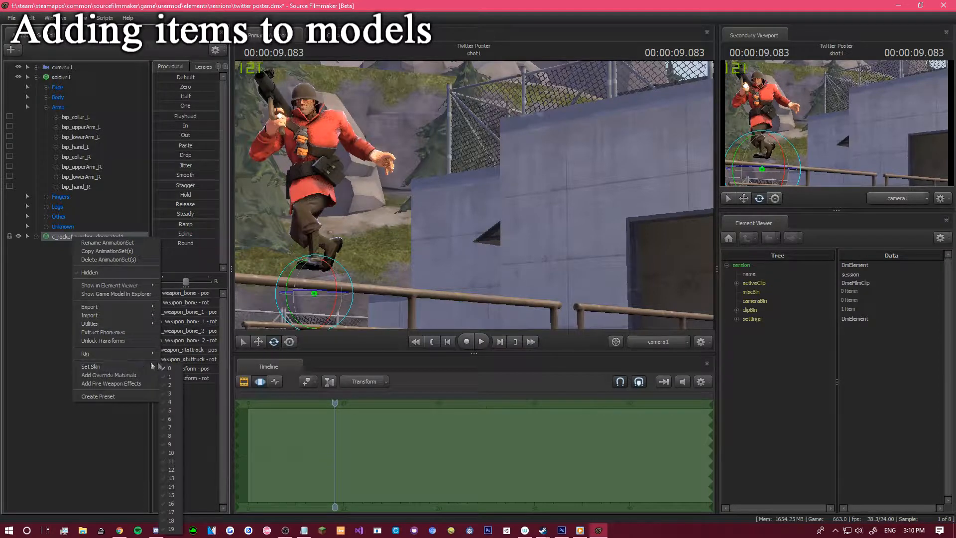
click(174, 436)
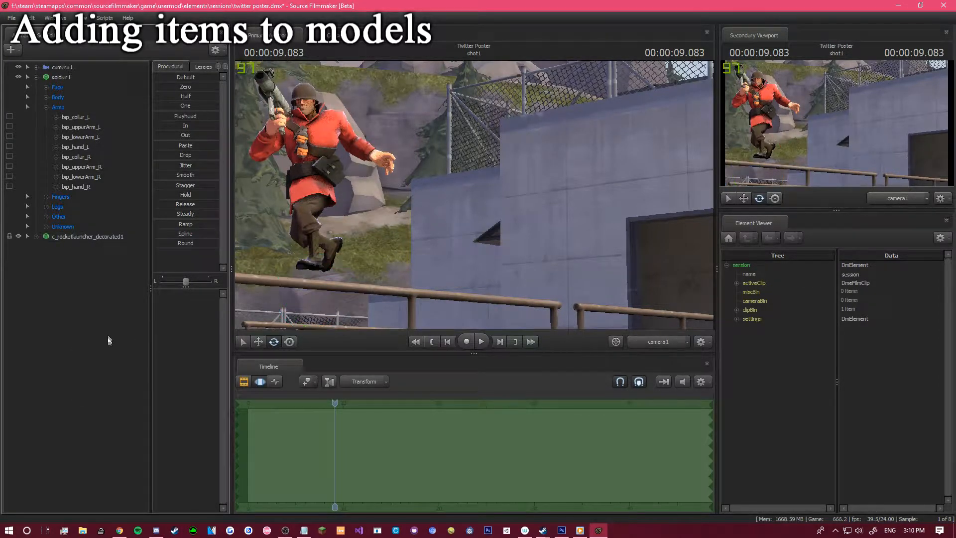
Add the Stat Clock model as a new animation set, filtering the model files by "stattra".
right_click(95, 303)
click(118, 322)
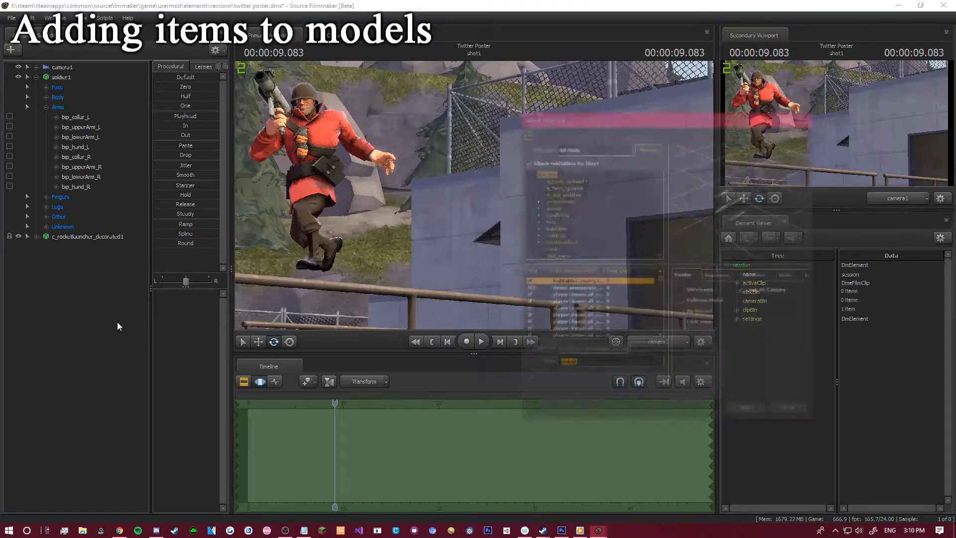
text(stat)
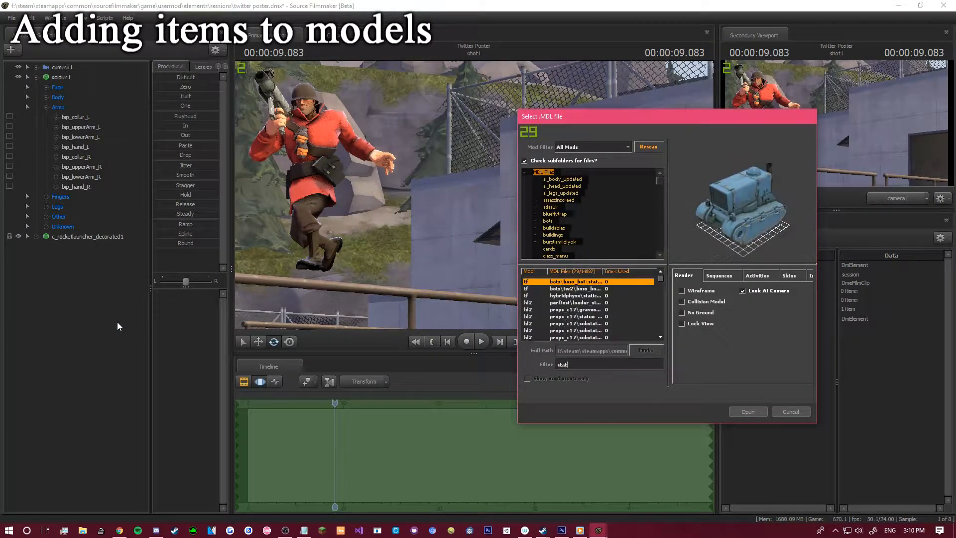
text(tra)
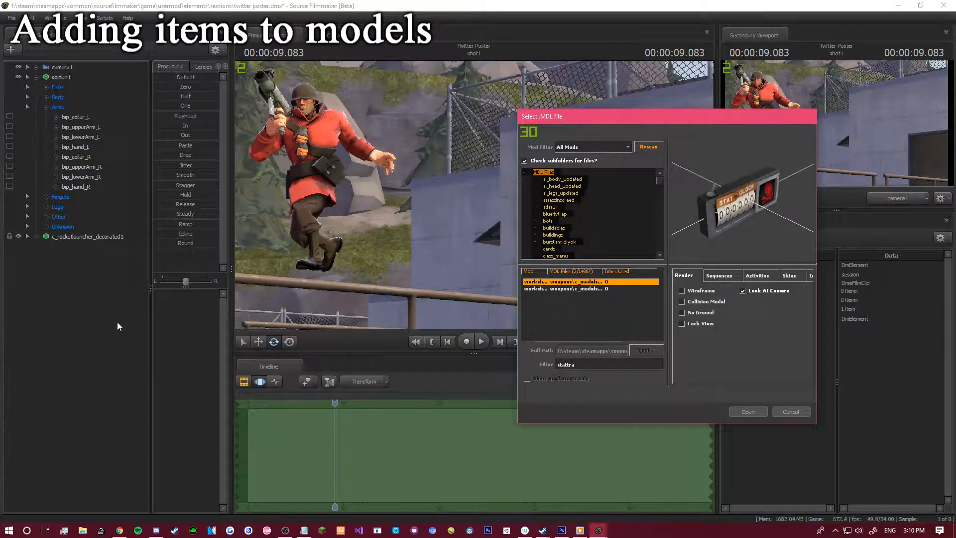
click(748, 412)
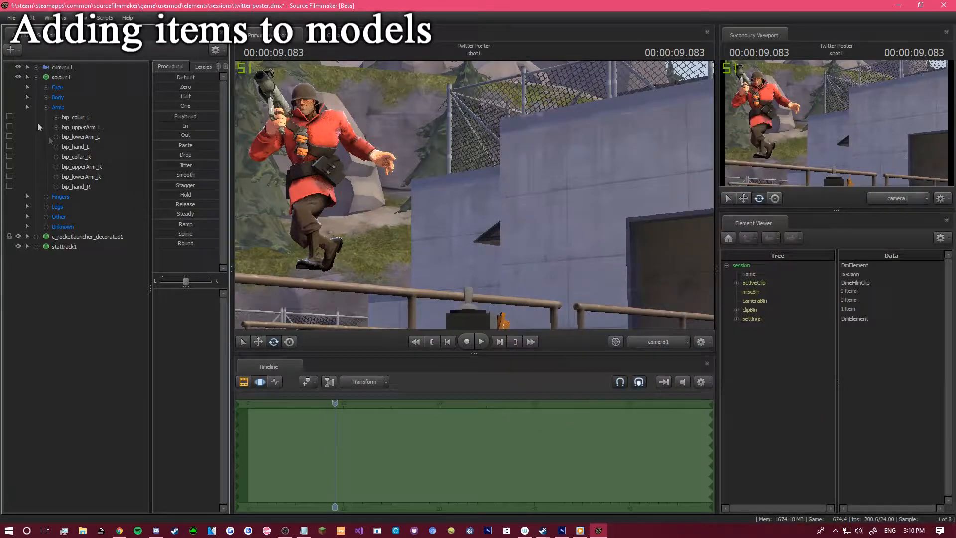
Lock stattrack1 to soldier1 and apply the One preset to the stattrack controls.
mouse_move(68, 77)
mouse_down()
mouse_move(70, 262)
mouse_move(61, 76)
mouse_up()
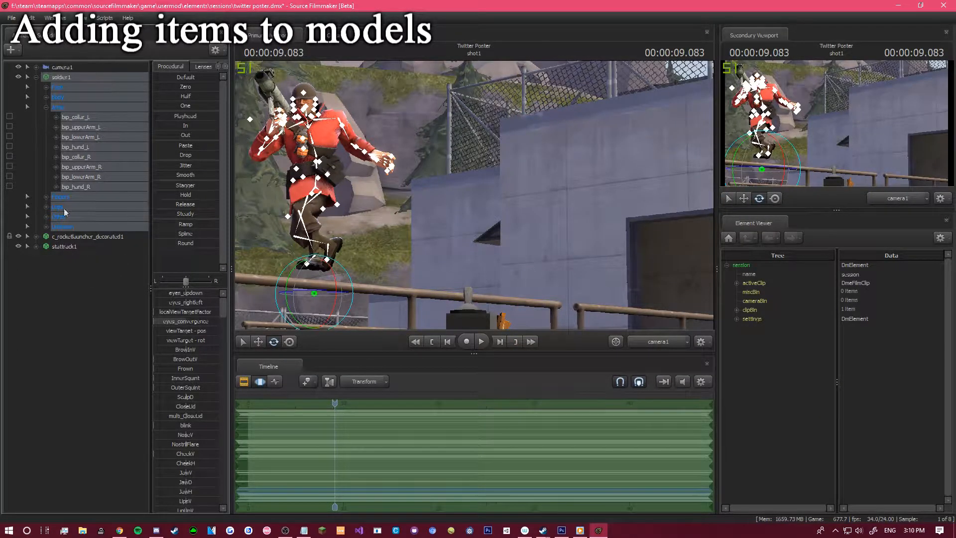
click(69, 247)
drag(173, 106, 218, 106)
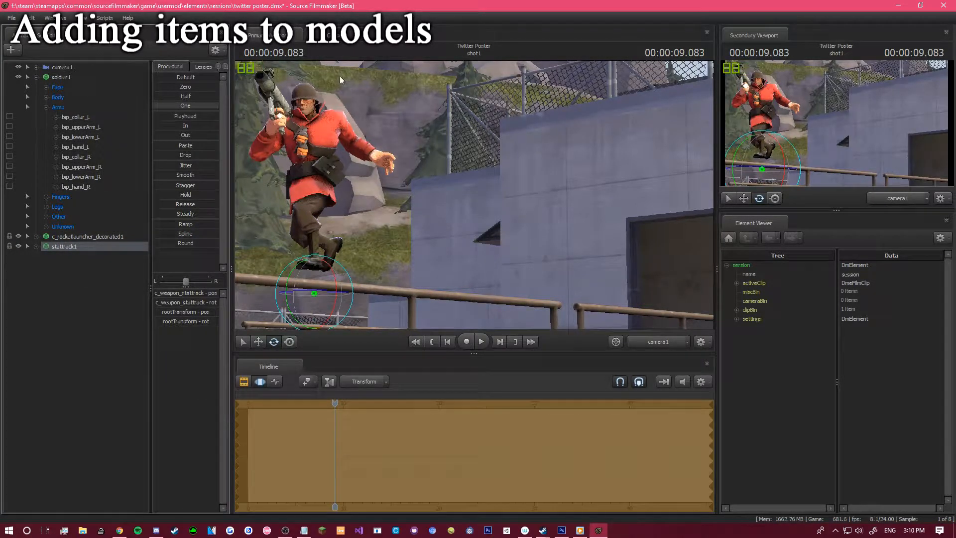
Undo the stattrack's snap to the soldier in the Work Camera view, lock it to the decorated rocket launcher and apply the One preset.
click(677, 344)
drag(440, 225, 469, 155)
key(ctrl+z)
drag(409, 225, 269, 238)
key(ctrl+z)
drag(432, 205, 339, 199)
drag(83, 237, 84, 247)
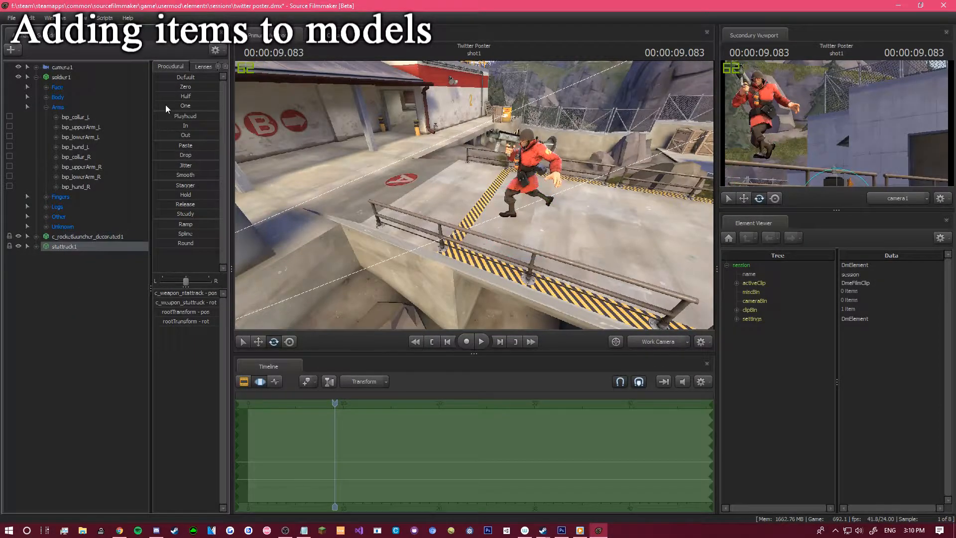
click(166, 106)
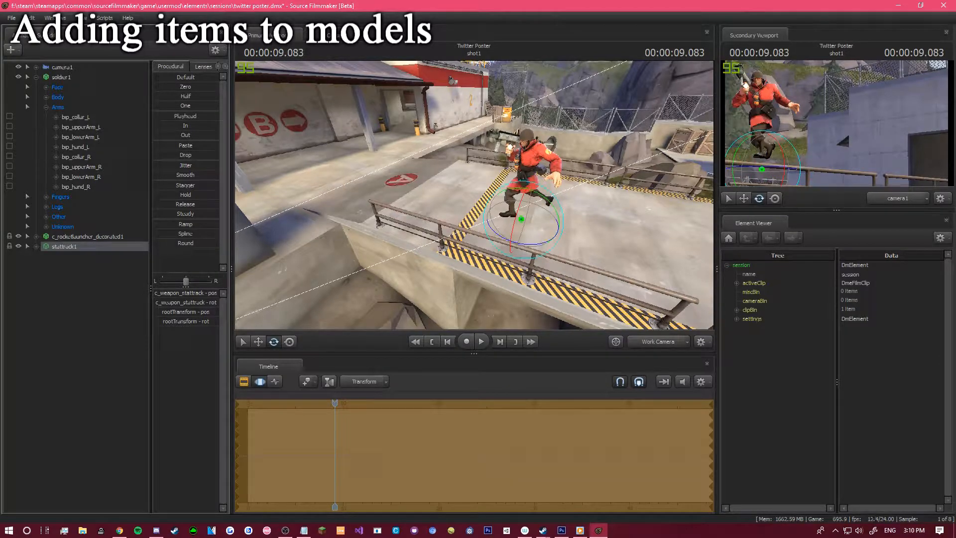
Undo the preset on the stattrack and move the model with the Move tool from the map's side area toward the soldier.
key(alt+Tab)
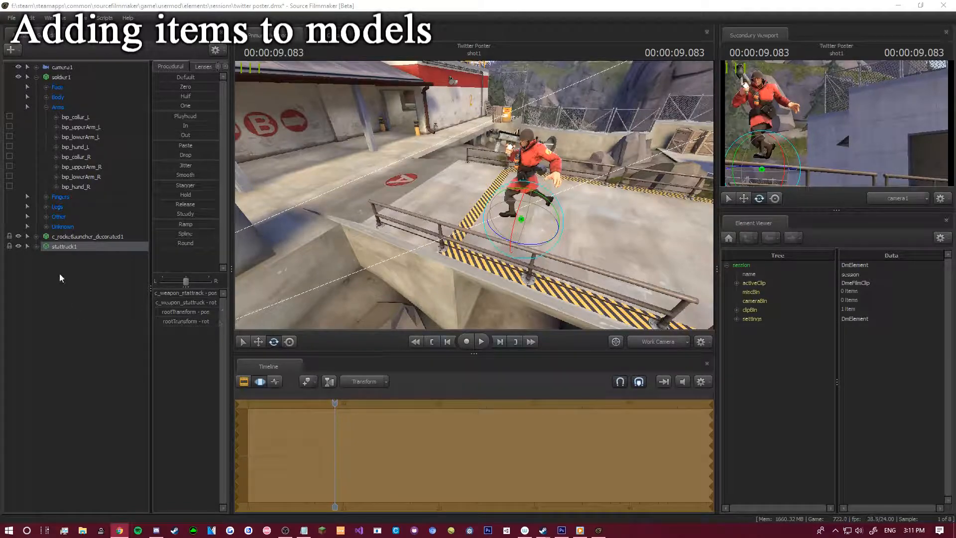
drag(384, 238, 477, 199)
key(w)
key(ctrl+z)
key(ctrl+z)
key(s)
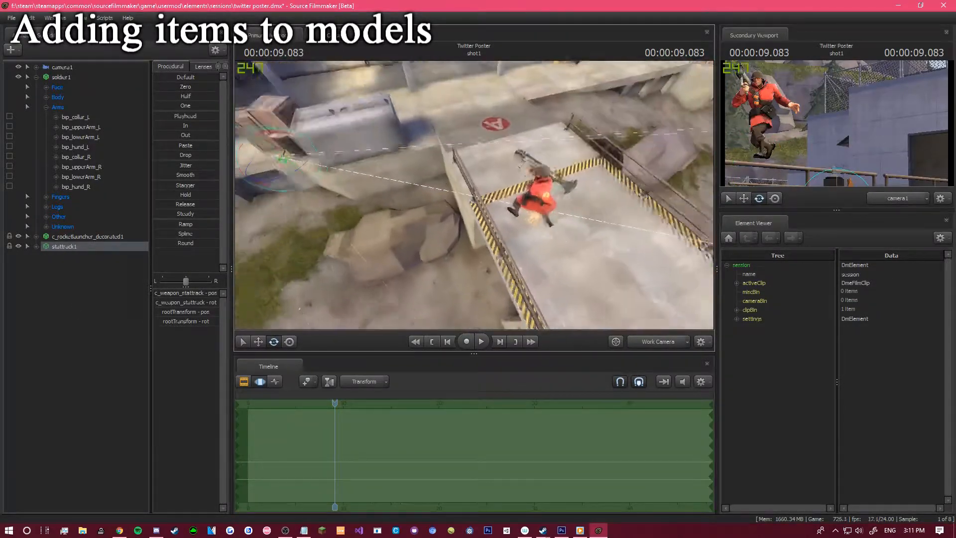
click(259, 343)
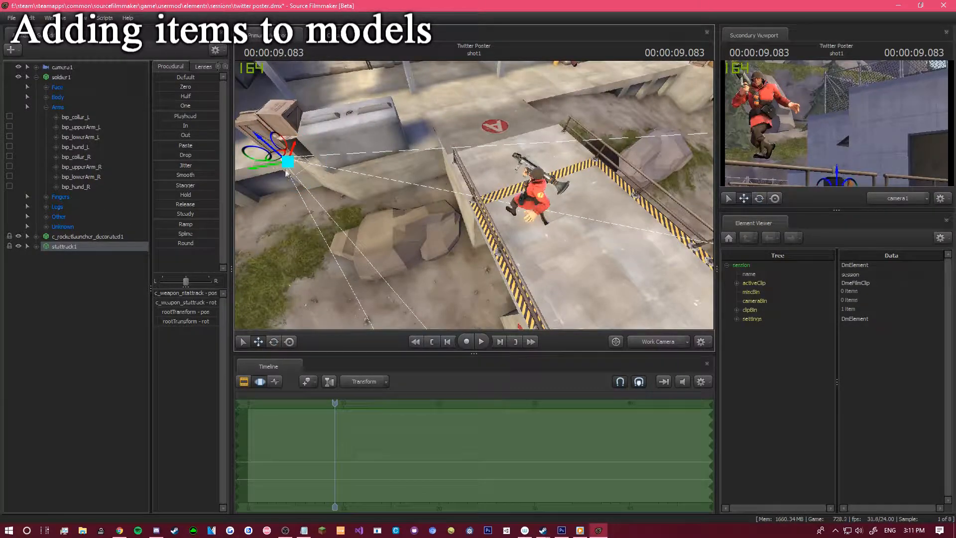
drag(277, 159, 521, 82)
key(w)
drag(459, 231, 608, 264)
key(w)
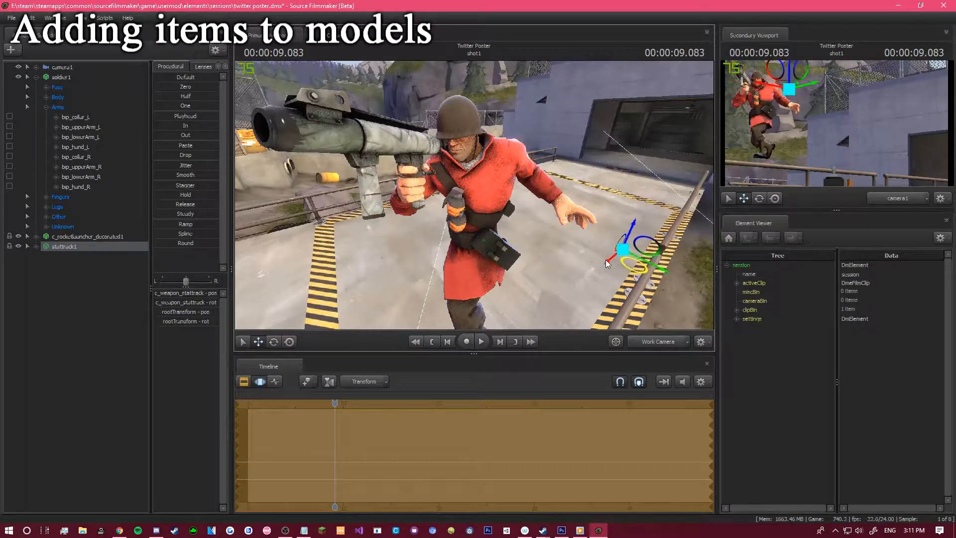
Delete stattrack1 and add a fresh copy of the Stat Clock model as a new animation set.
right_click(109, 249)
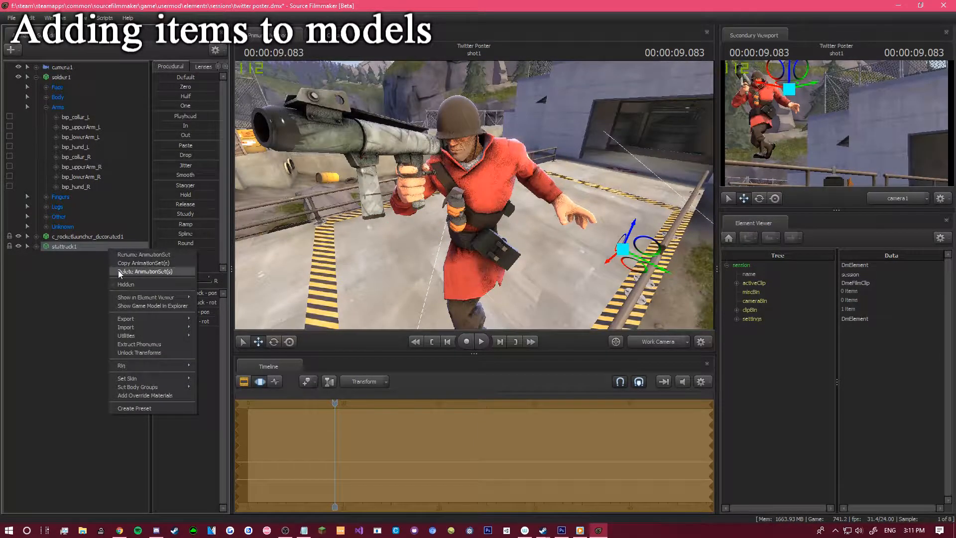
click(118, 271)
right_click(77, 270)
click(104, 290)
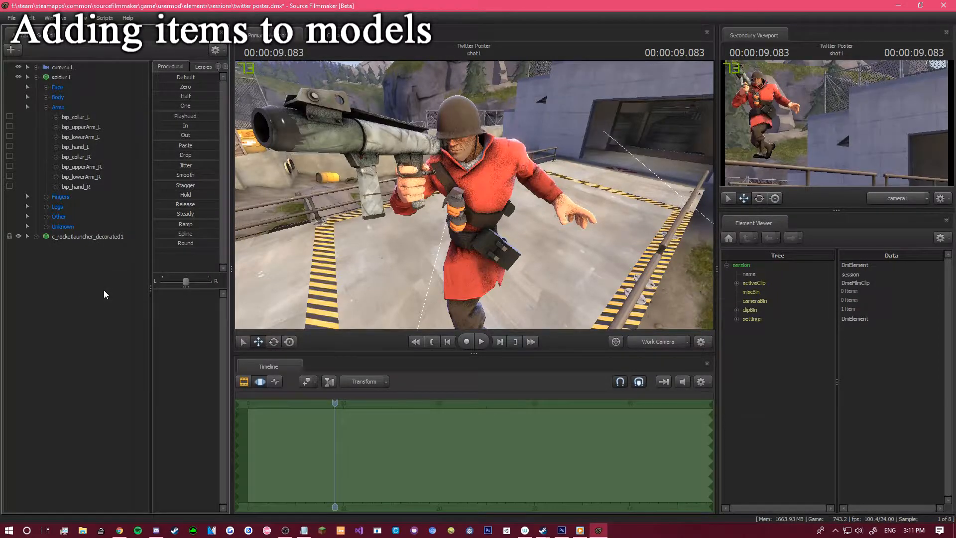
key(Return)
Move the new stattrack model next to the soldier's right hand, onto the side of the rocket launcher's tube.
click(101, 247)
drag(474, 194, 387, 214)
key(s)
key(w)
drag(384, 254, 593, 247)
key(w)
key(w)
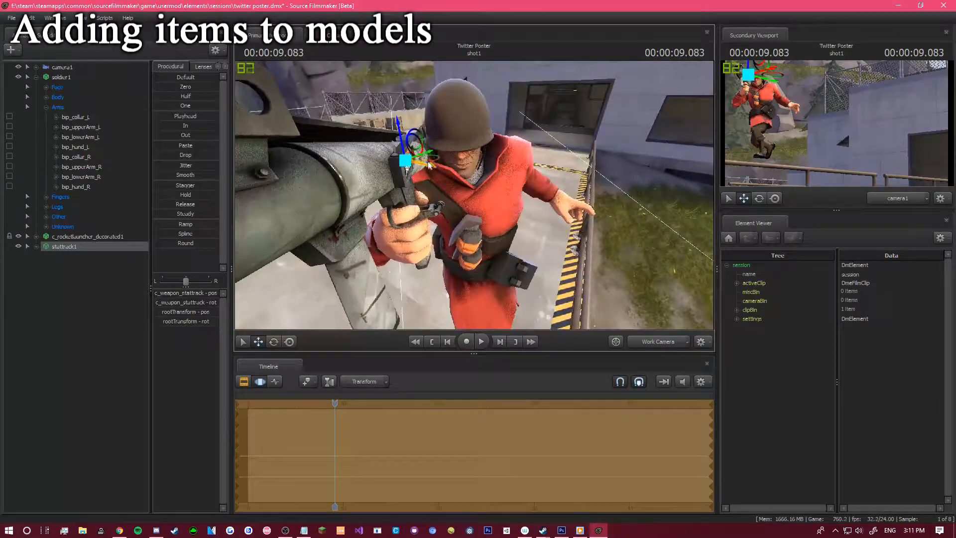
drag(426, 163, 406, 166)
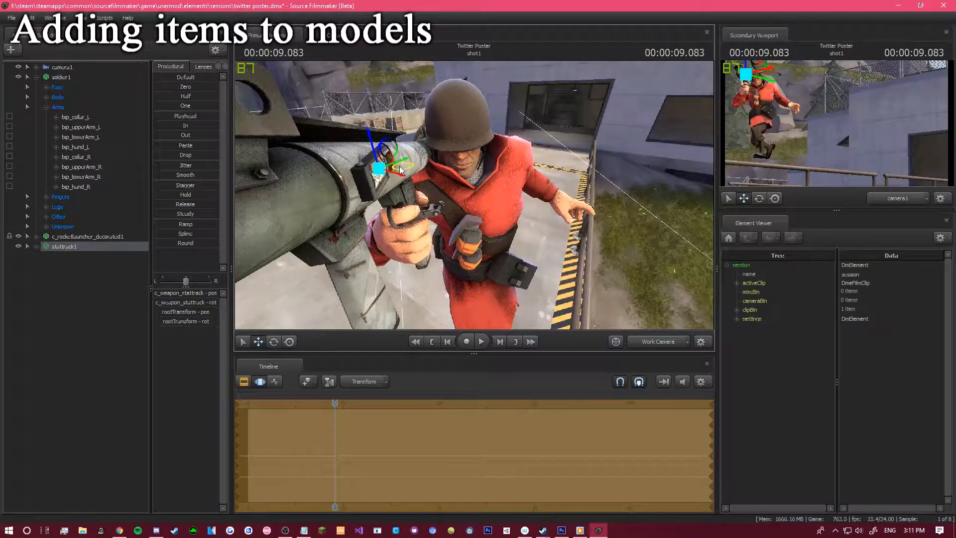
Rotate the stattrack to line up with the launcher's tube, nudge it into place along its side, and clear the selection.
click(273, 342)
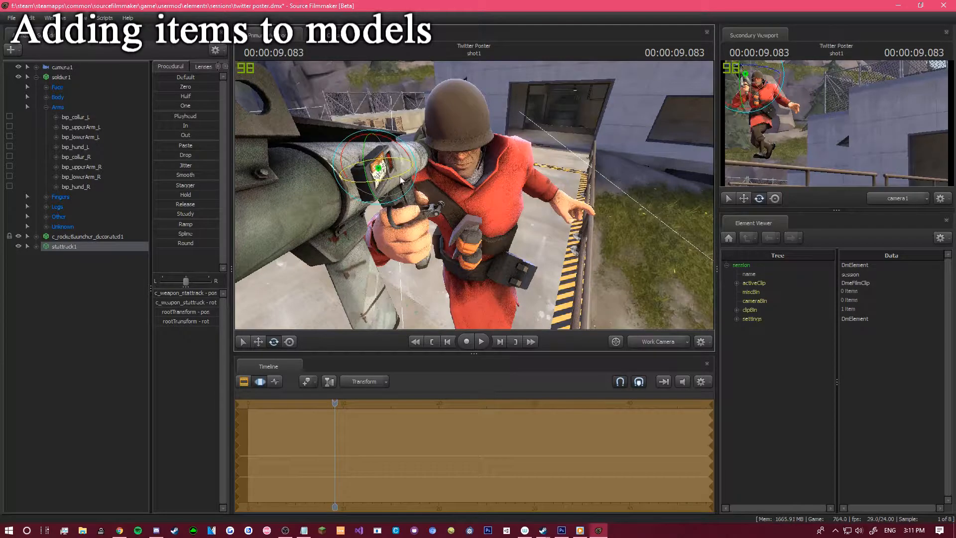
drag(395, 181, 410, 154)
click(258, 342)
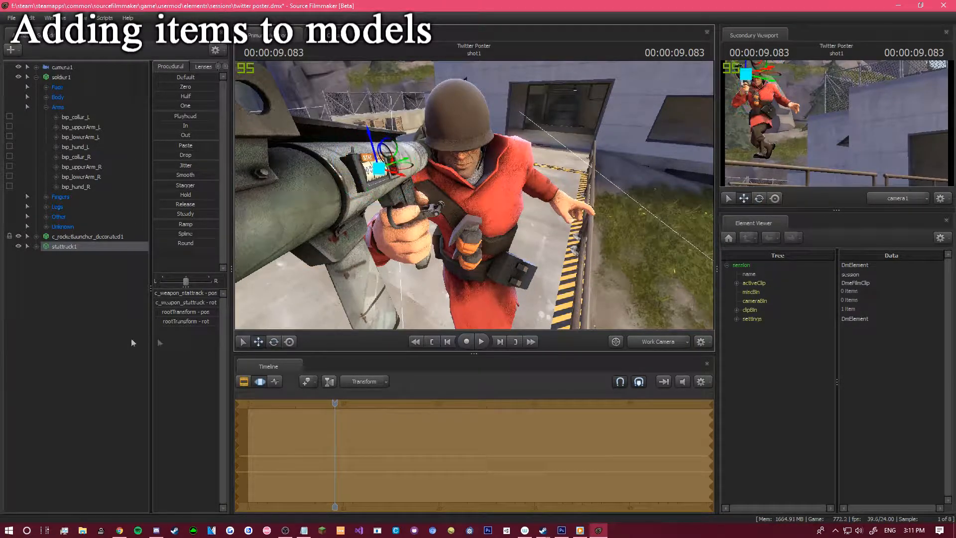
drag(392, 174, 396, 179)
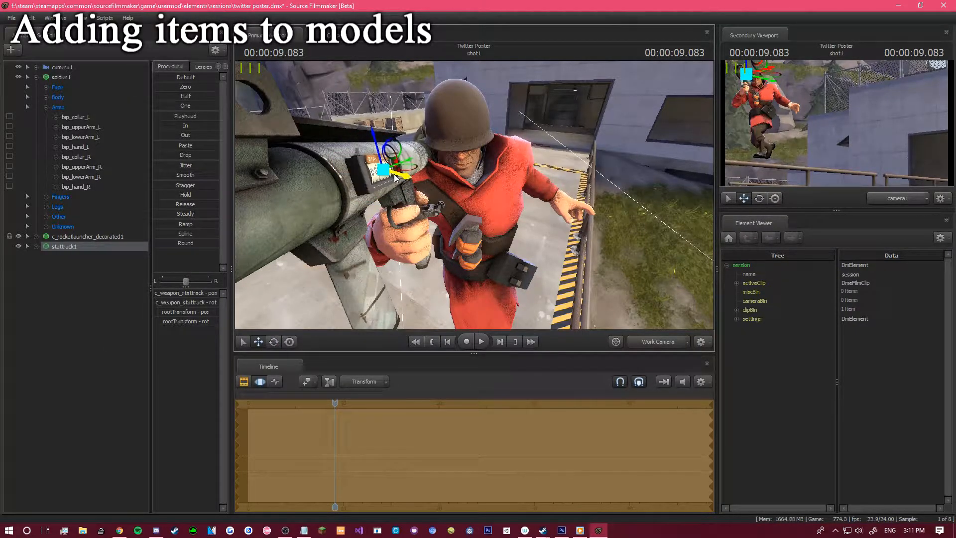
click(119, 290)
Switch the primary viewport to camera1 and lock the stattrack to the decorated rocket launcher.
click(660, 341)
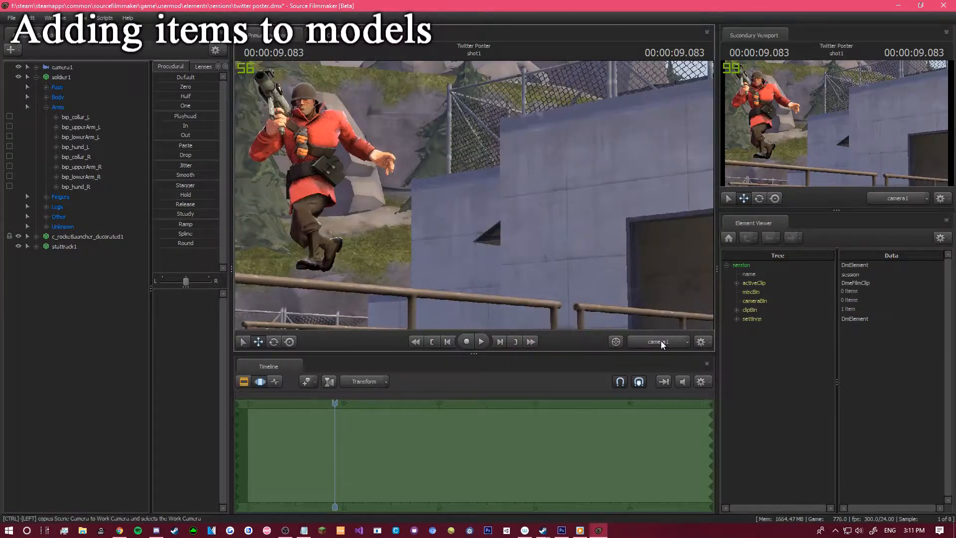
click(93, 235)
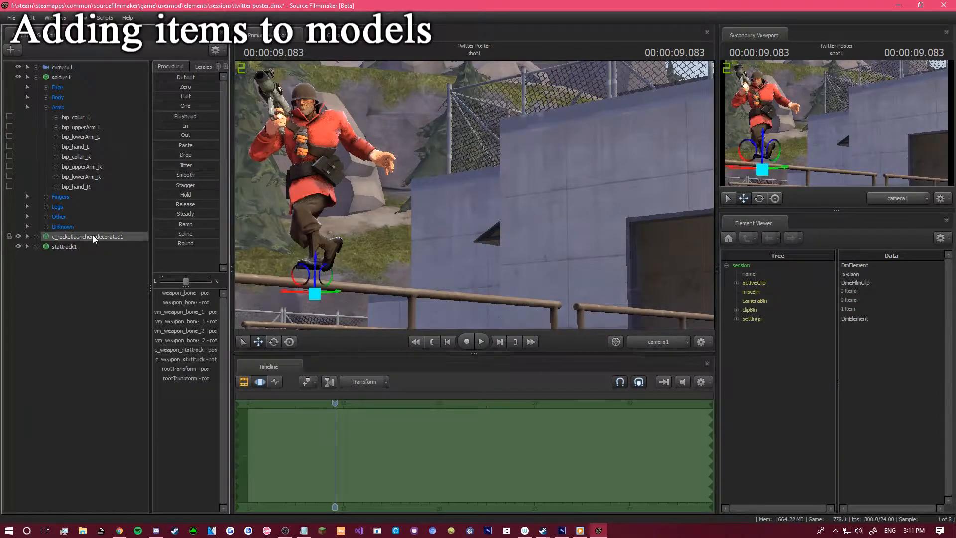
click(89, 244)
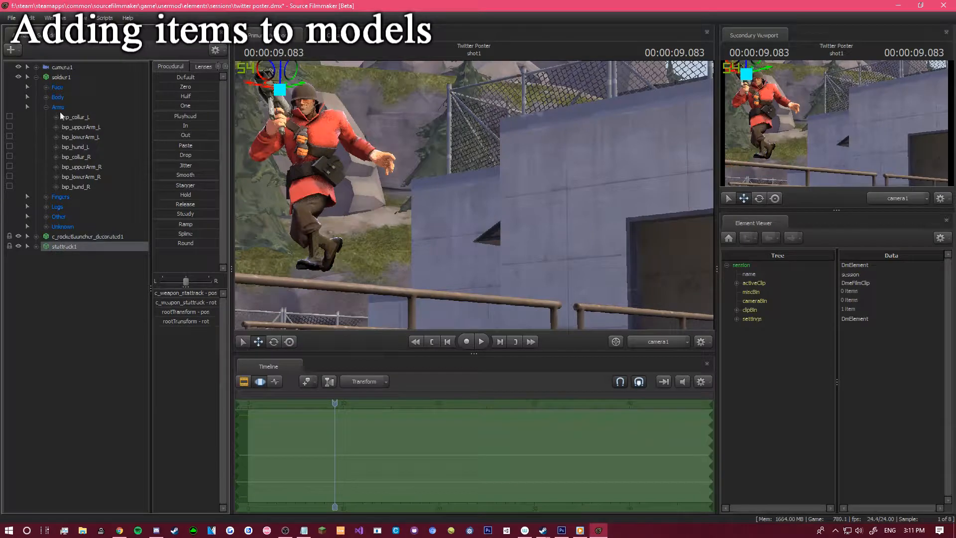
Try rotating bip_upperArm_R to test the stattrack's attachment, undo the rotation, and clear the selection.
click(61, 66)
click(271, 150)
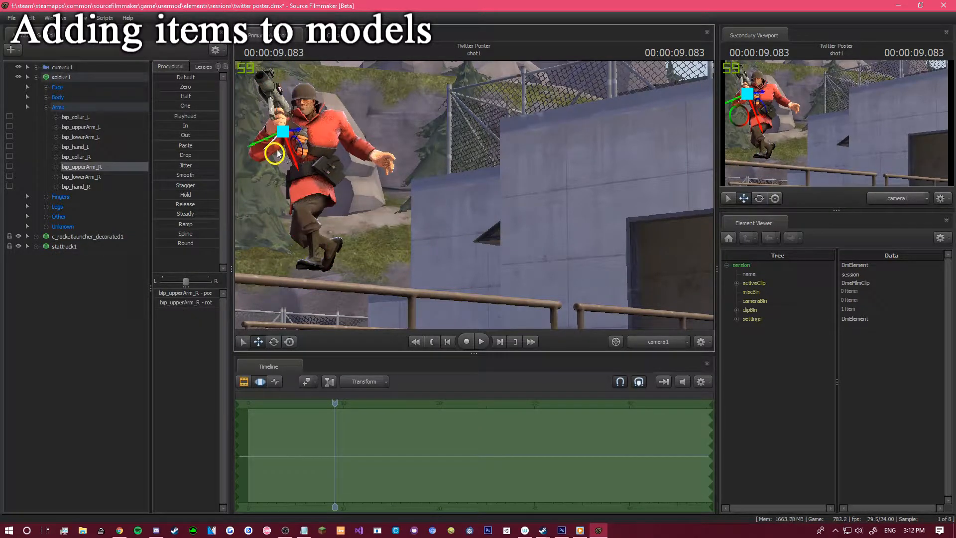
click(277, 339)
drag(265, 144, 283, 152)
key(ctrl+z)
click(51, 336)
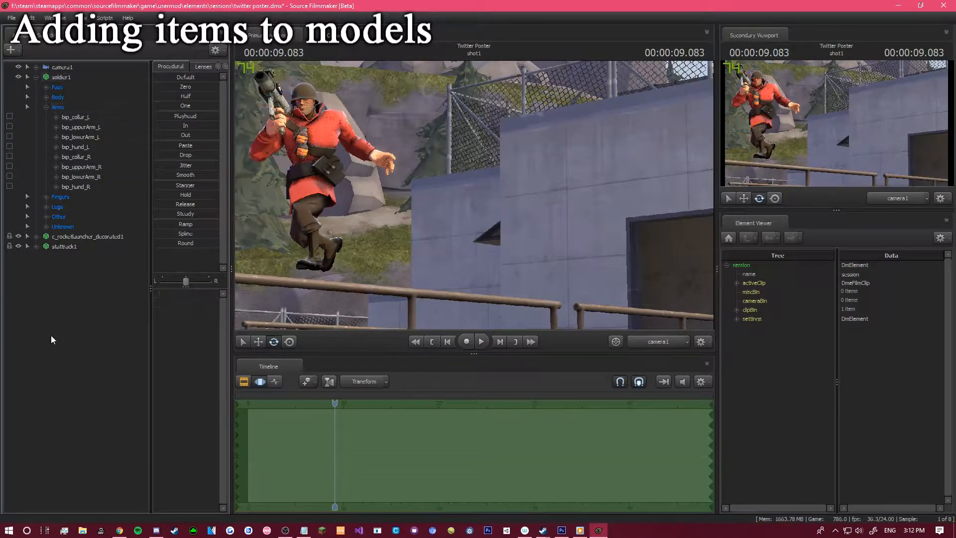
Return to the Work Camera and add a second decorated rocket launcher as a new animation set, filtering models by "rocket launcher".
click(675, 342)
drag(498, 214, 476, 199)
right_click(35, 322)
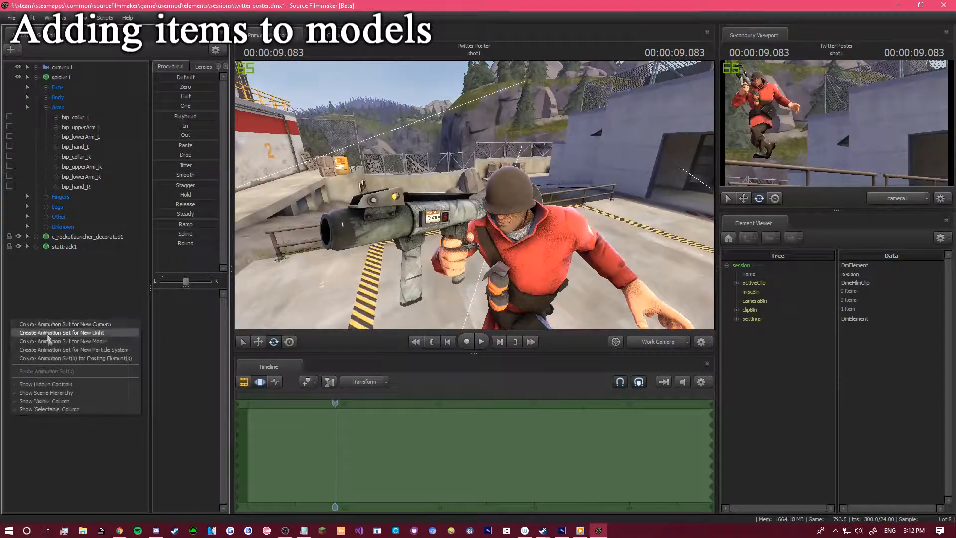
click(49, 342)
text(launcher)
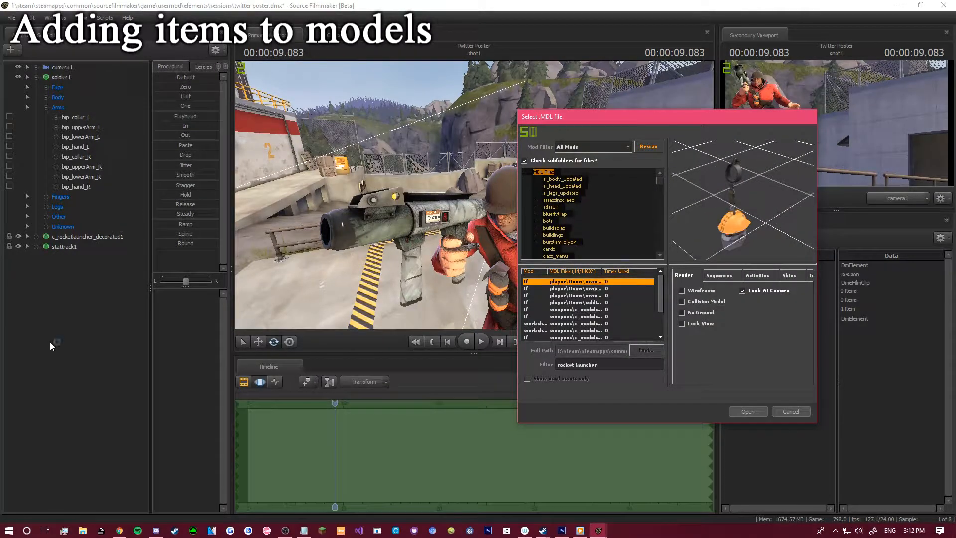
key(Down)
key(Down)
key(Down)
key(Down)
key(Down)
key(Down)
key(Up)
key(Up)
key(Down)
key(Return)
Try rotating vm_weapon_bone_2 on the second rocket launcher, undo the rotation, and delete that launcher's animation set.
drag(351, 239, 433, 254)
key(w)
key(s)
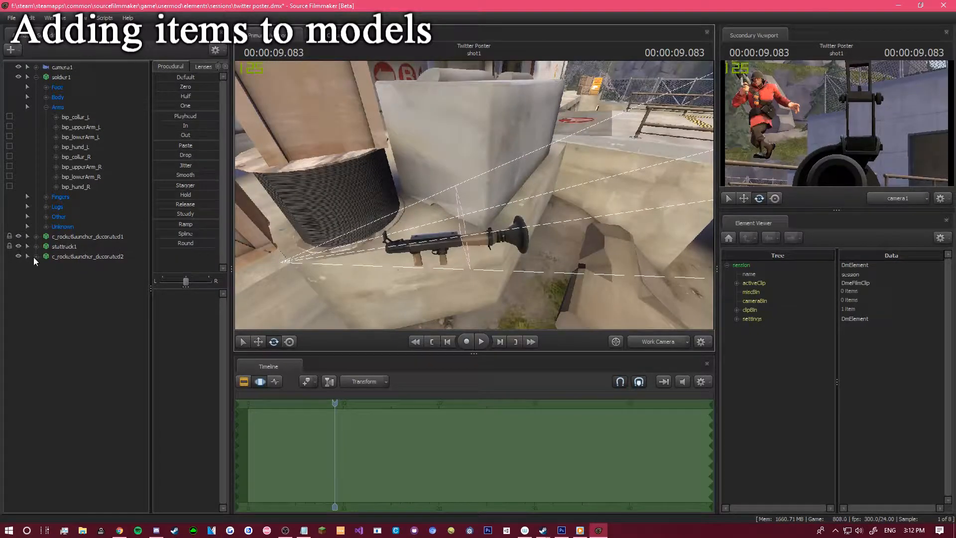
click(384, 239)
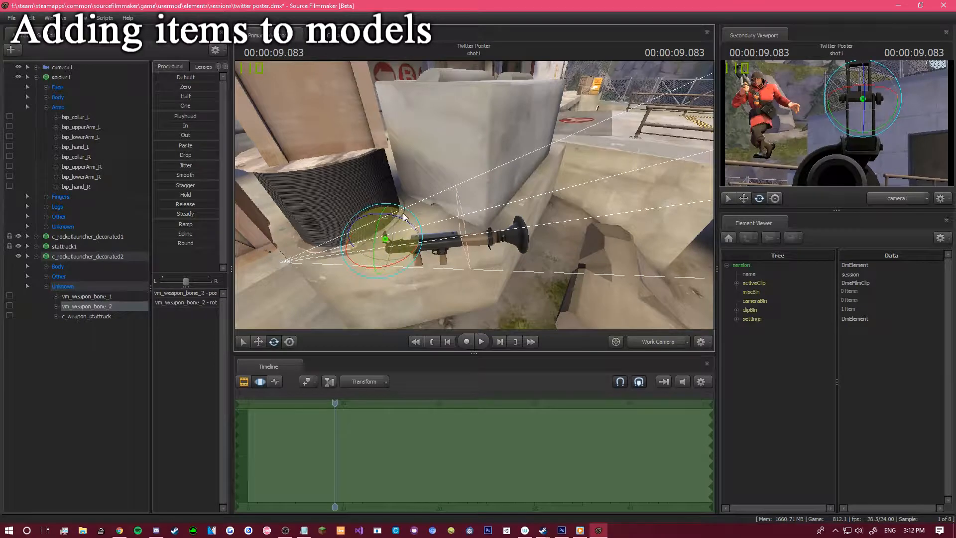
mouse_move(400, 215)
mouse_down()
mouse_move(432, 243)
mouse_move(404, 212)
mouse_up()
key(ctrl+z)
key(ctrl+z)
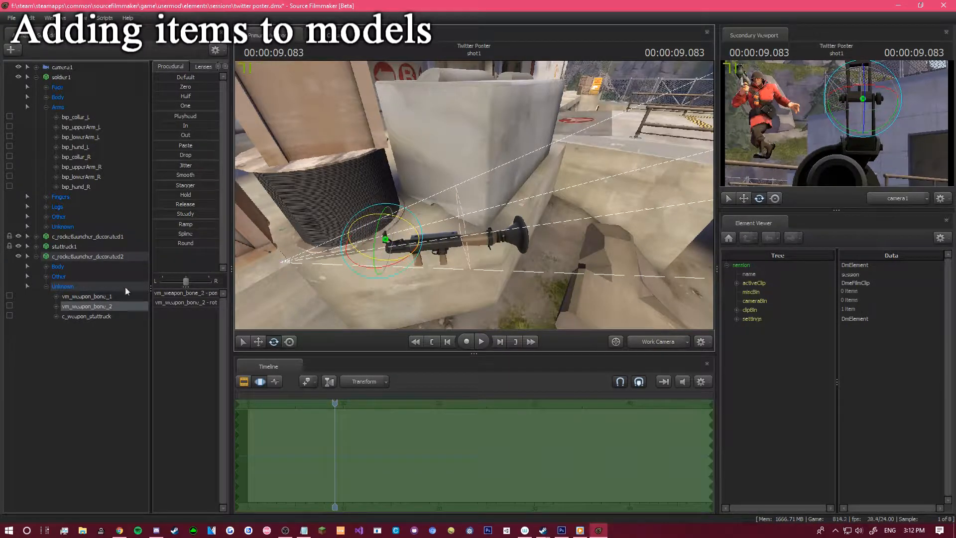
right_click(68, 258)
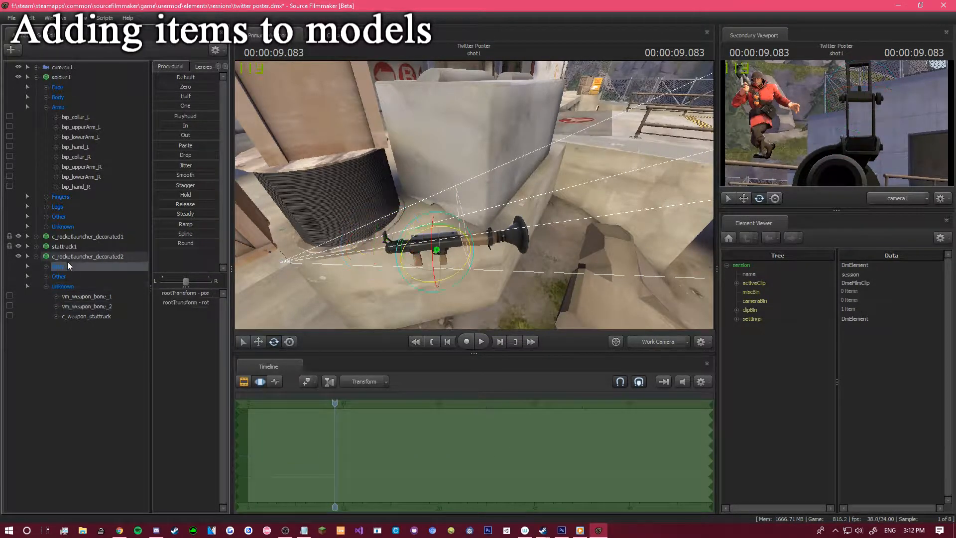
click(106, 280)
Expand the Unknown bone group of the soldier's decorated rocket launcher and select vm_weapon_bone_1.
drag(379, 239, 463, 253)
key(w)
click(27, 236)
click(46, 266)
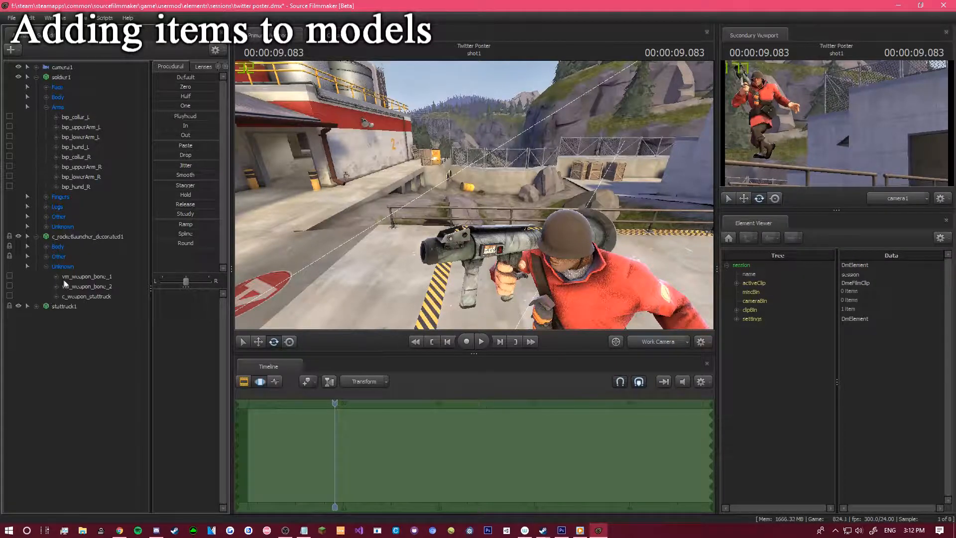
click(70, 276)
drag(474, 195, 454, 213)
key(s)
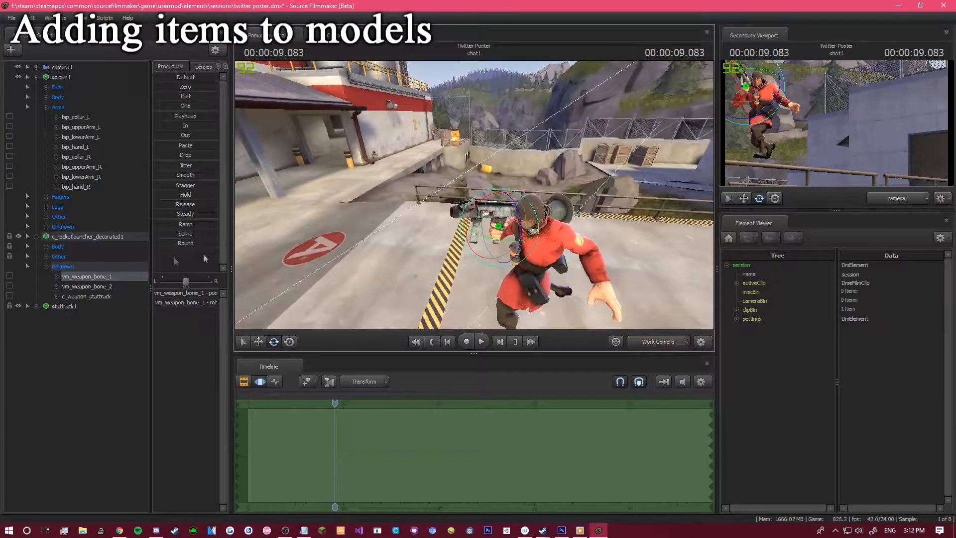
Try moving the rocket launcher's vm_weapon_bone_2, reset vm_weapon_bone_1 and vm_weapon_bone_2 to Default, and clear the selection.
click(80, 287)
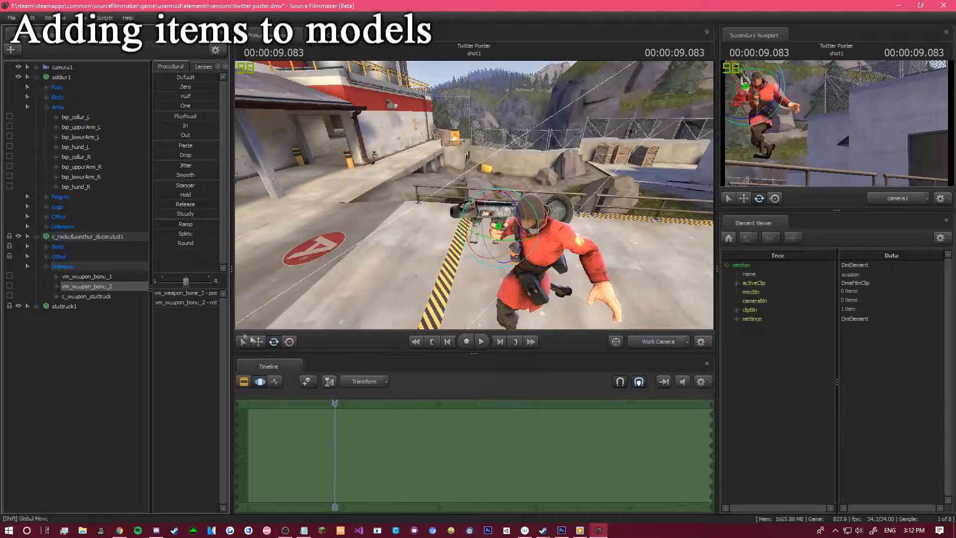
click(258, 342)
drag(503, 200, 506, 164)
key(w)
drag(505, 171, 476, 199)
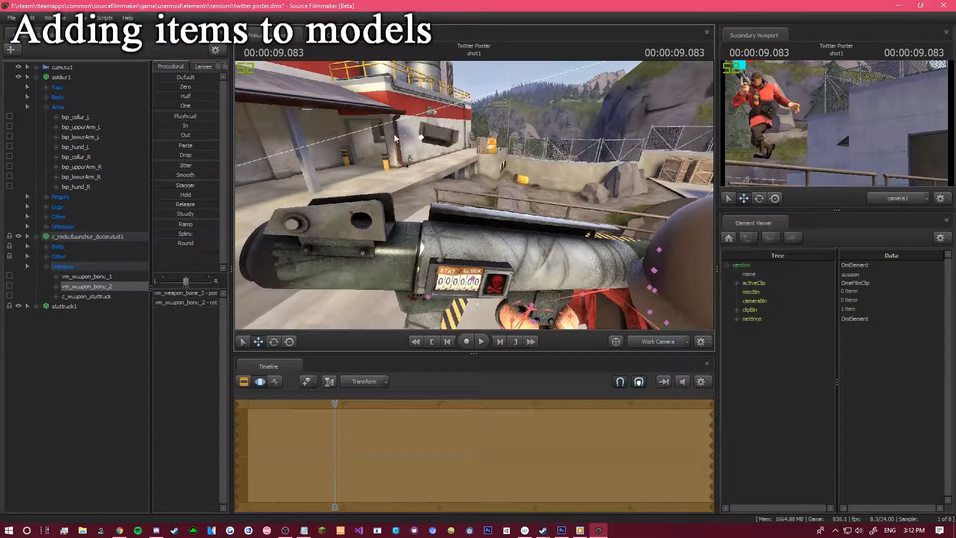
ctrl+click(81, 276)
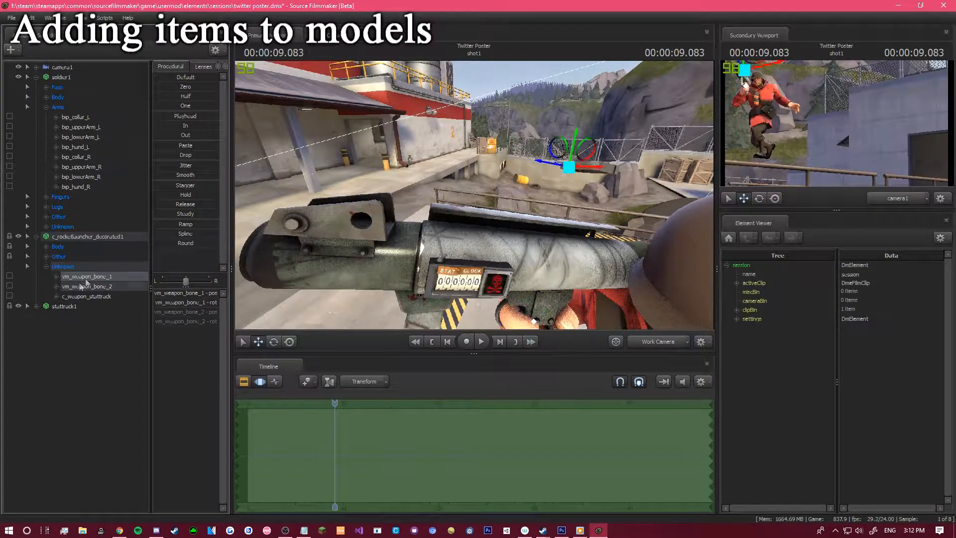
drag(185, 77, 213, 77)
click(92, 344)
View the shot through camera1 and start adding a model as a new animation set, filtering by "medic.mdl".
drag(319, 269, 475, 195)
key(s)
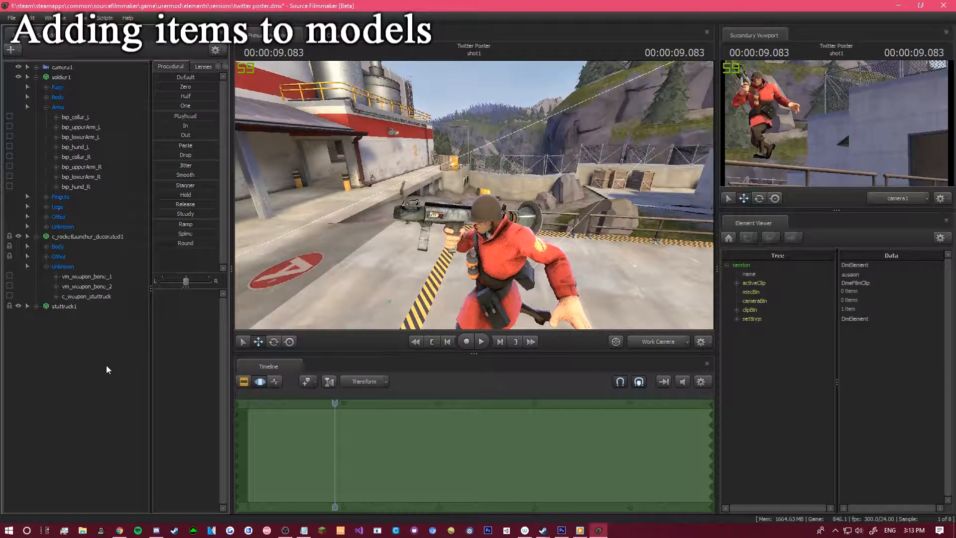
click(645, 342)
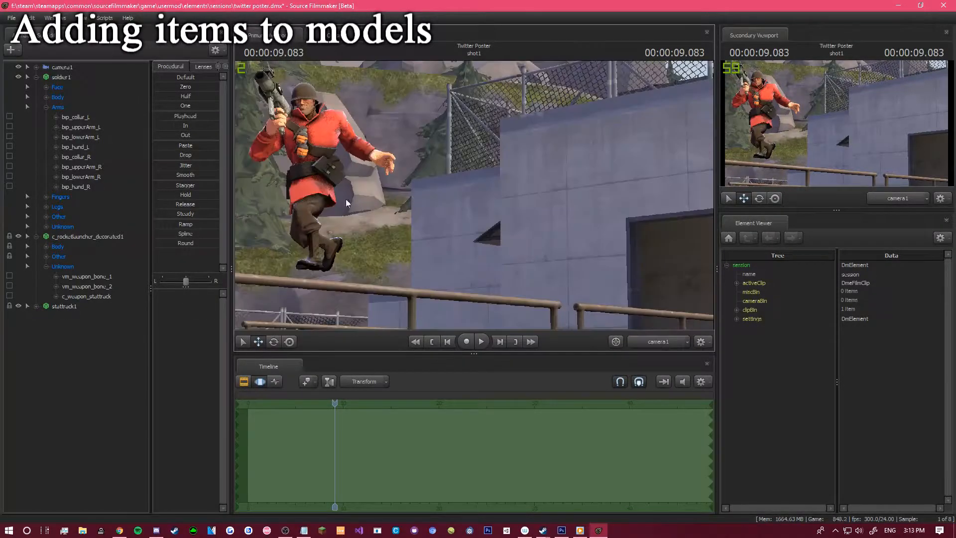
right_click(133, 353)
click(136, 380)
text(medic.mdl)
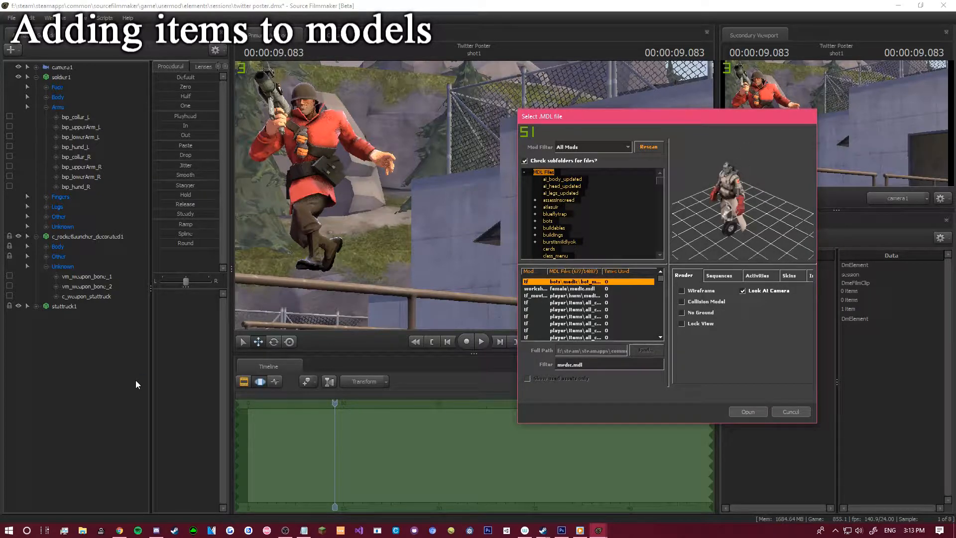
Browse the medic matches and add the tf_movies player\hwm medic model to the scene.
key(Down)
key(Down)
key(Down)
key(Down)
key(Down)
key(Up)
key(Up)
key(Up)
key(Up)
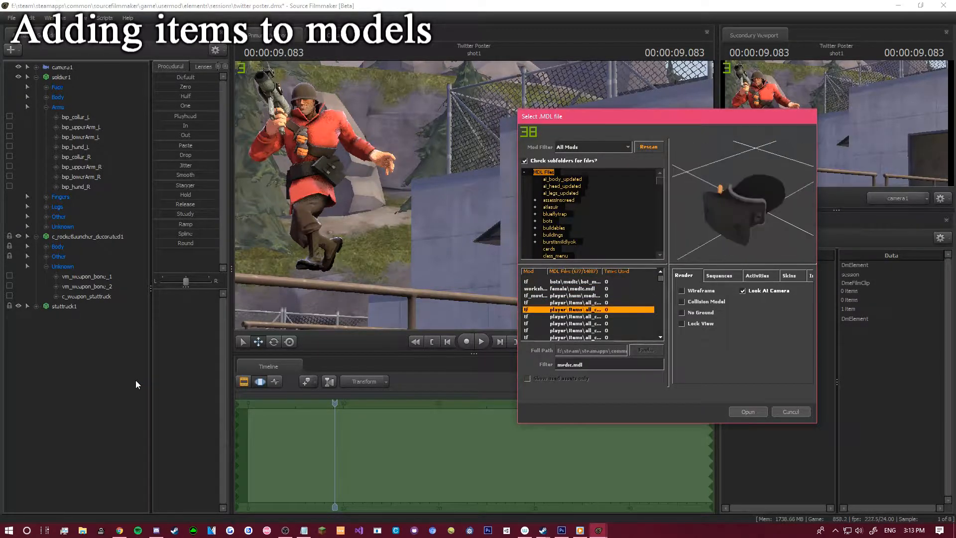
key(Down)
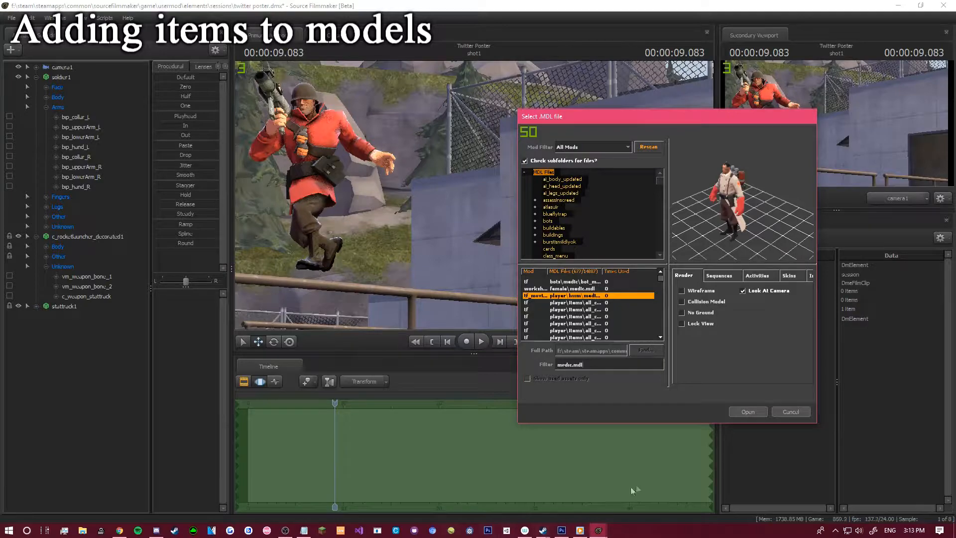
click(742, 413)
Using the Work Camera, move medic1 onto the concrete platform behind the railing and adjust its rotation.
click(650, 338)
drag(503, 209, 465, 227)
key(s)
click(80, 316)
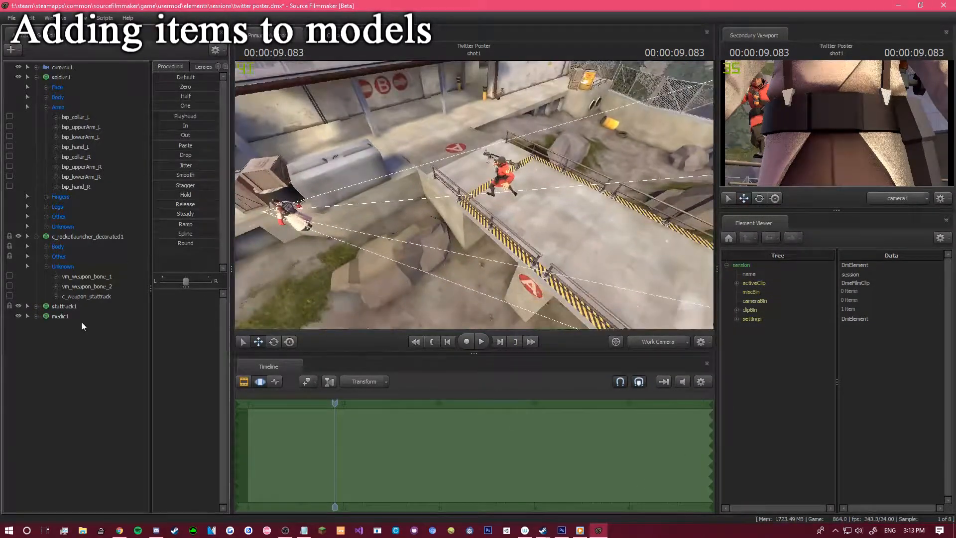
drag(280, 248, 488, 193)
key(w)
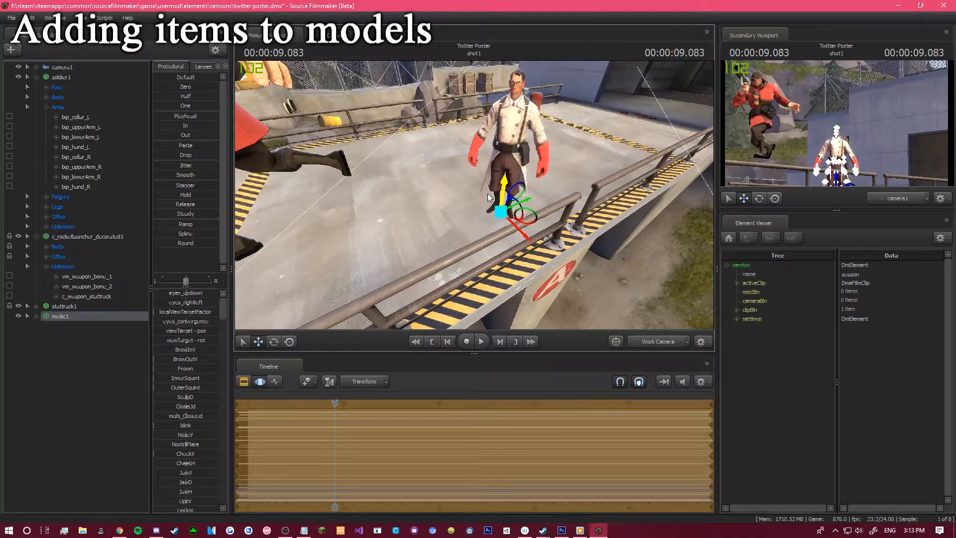
click(273, 342)
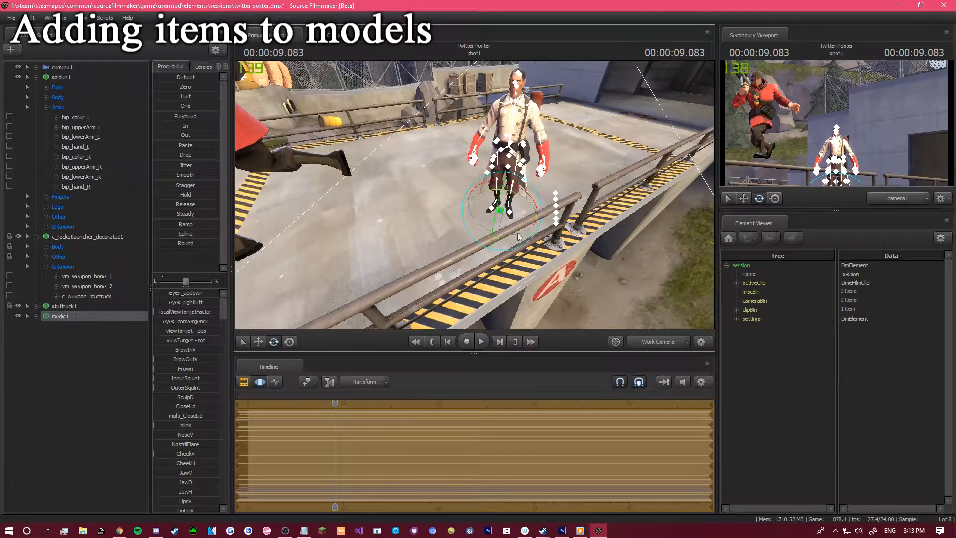
drag(503, 245, 494, 222)
key(w)
key(s)
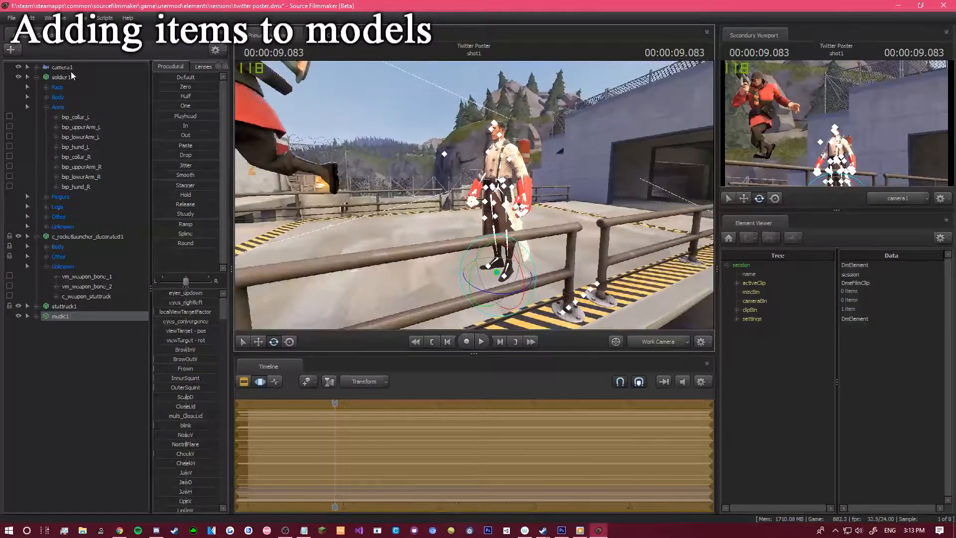
right_click(69, 318)
mouse_move(135, 397)
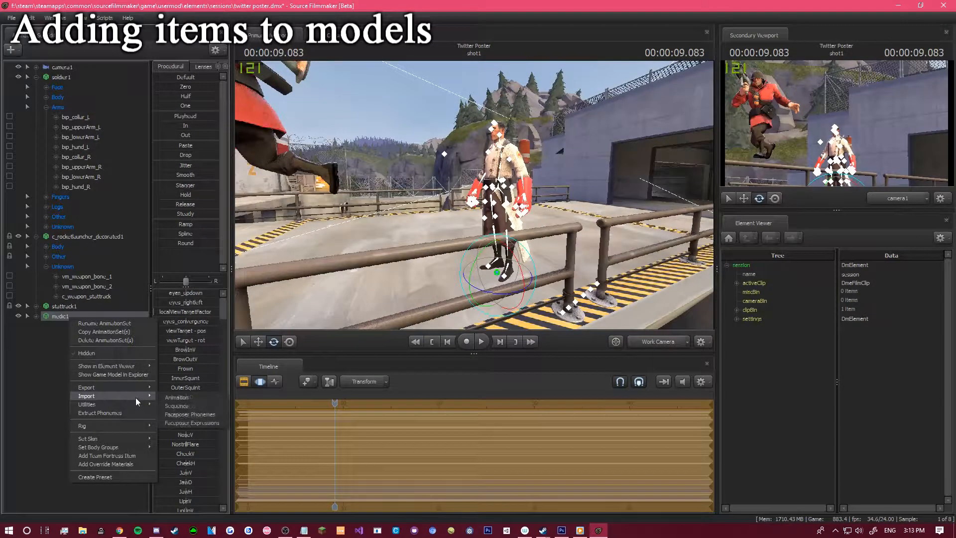
click(180, 398)
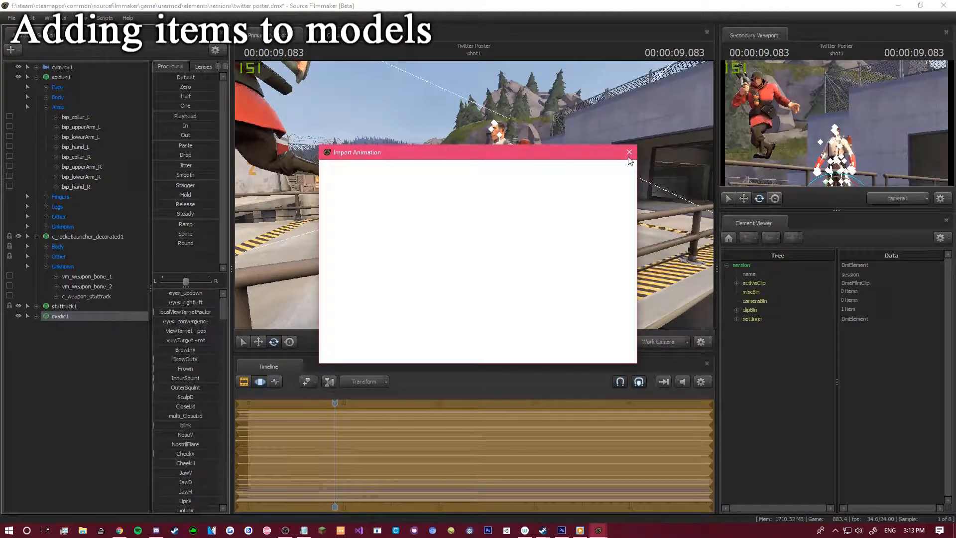
click(629, 152)
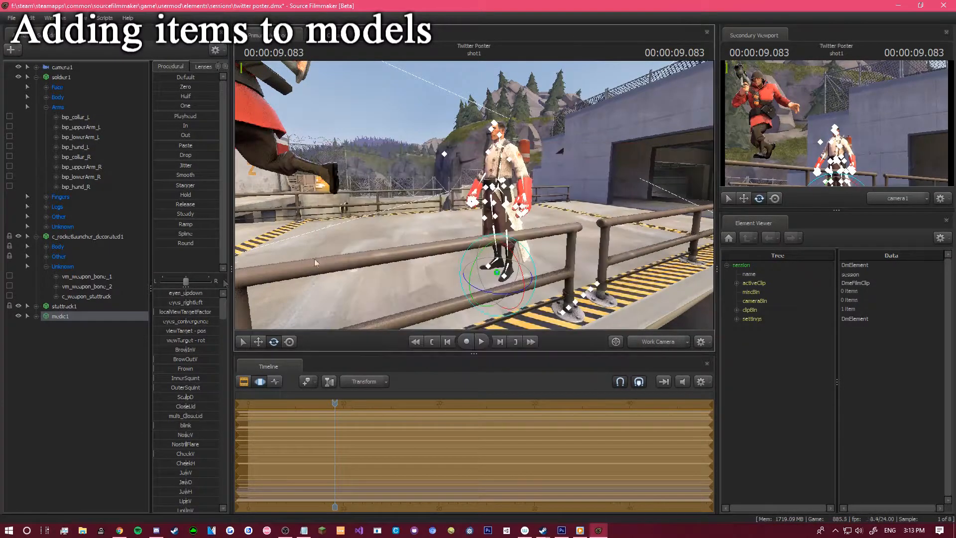
right_click(89, 319)
mouse_move(157, 399)
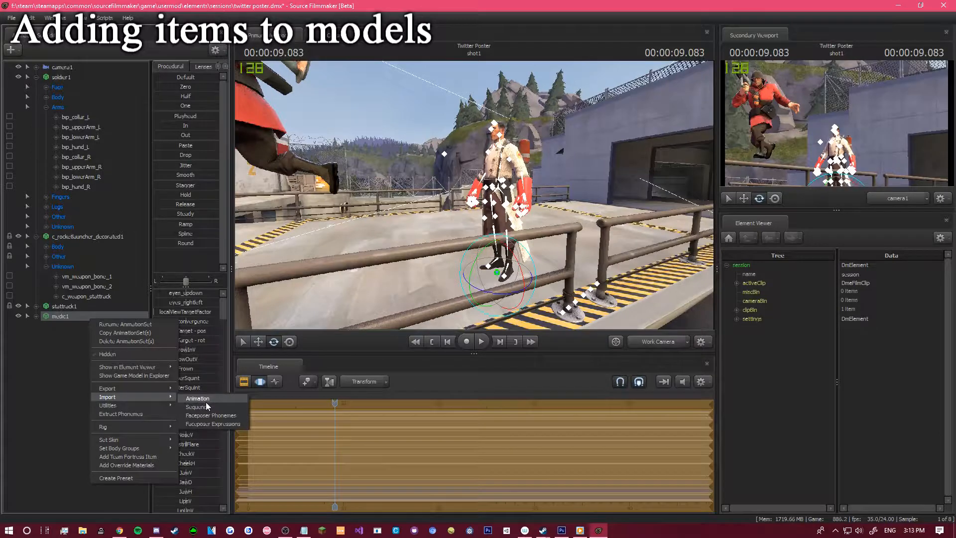
click(205, 402)
click(629, 153)
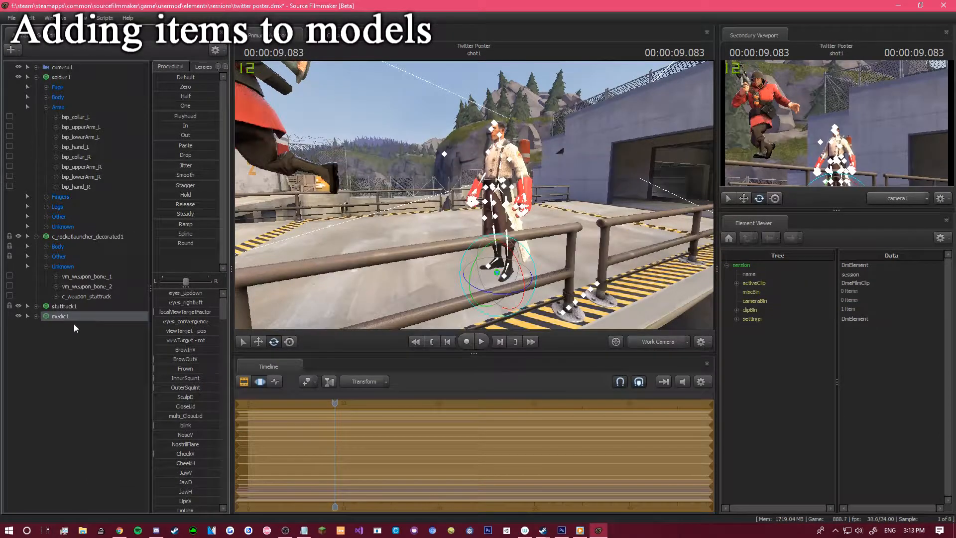
Import the run_SECONDARY sequence onto medic1 with move_x set to 1.00, and clear the selection.
right_click(73, 321)
mouse_move(121, 400)
click(180, 402)
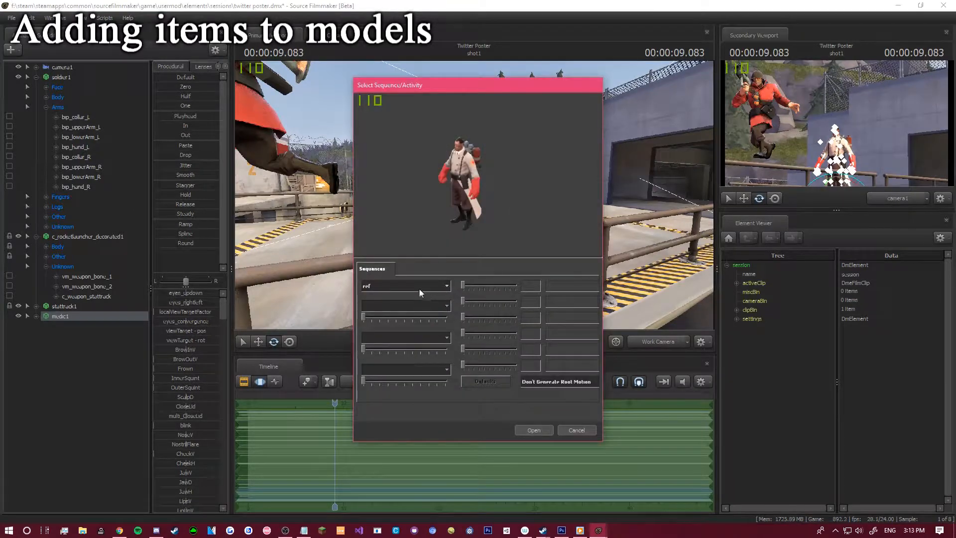
click(418, 287)
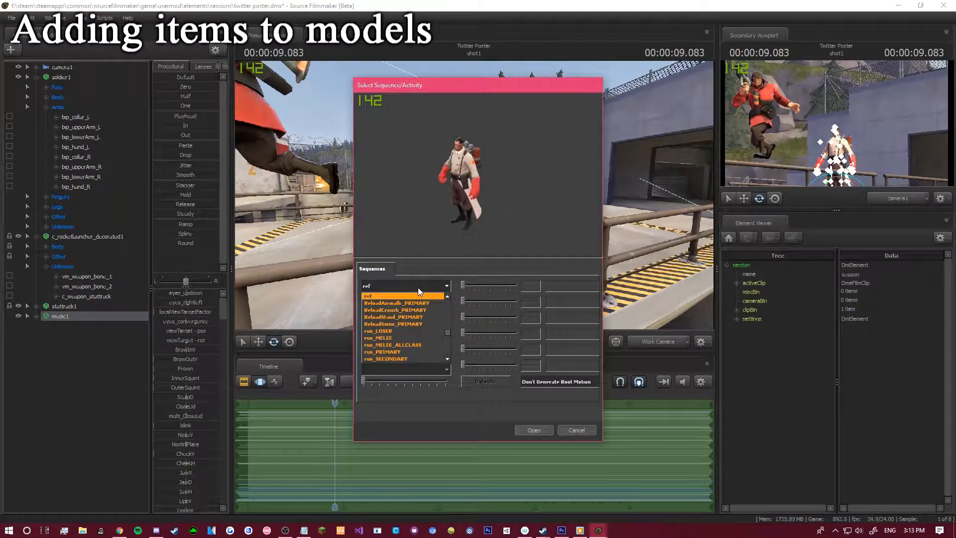
click(399, 356)
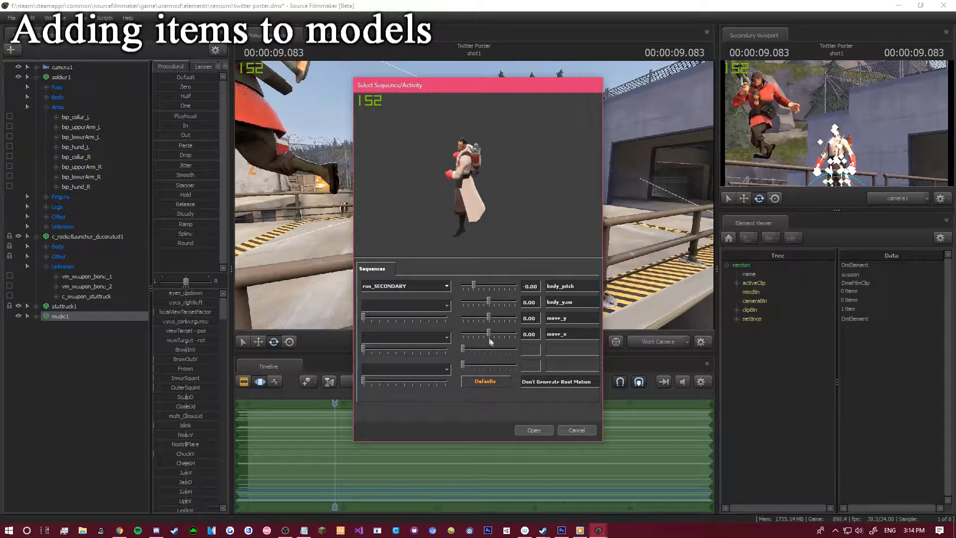
drag(488, 334, 529, 334)
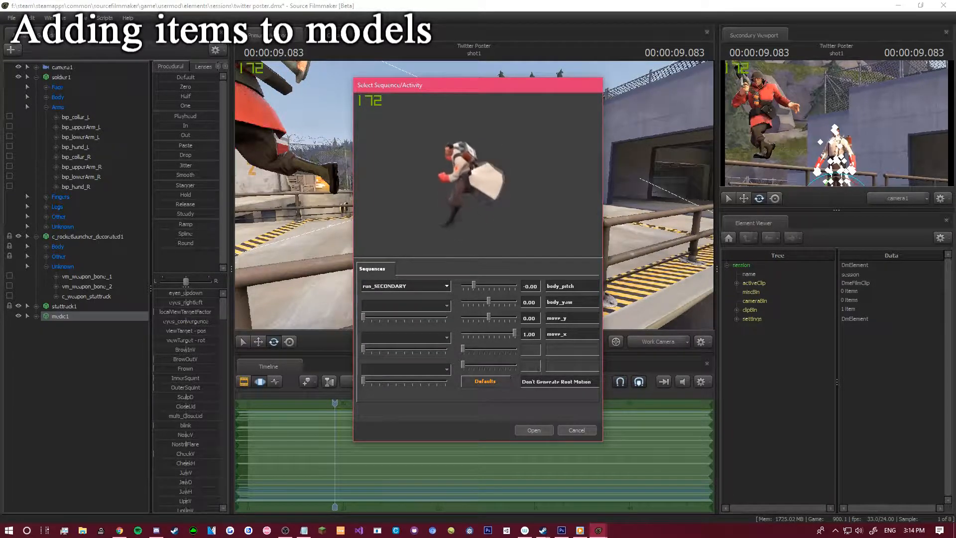
click(544, 431)
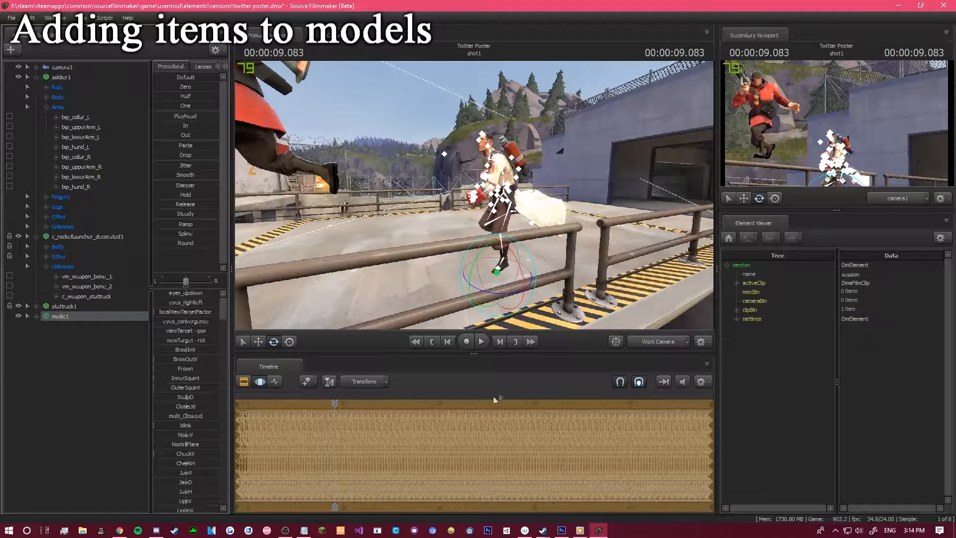
click(98, 394)
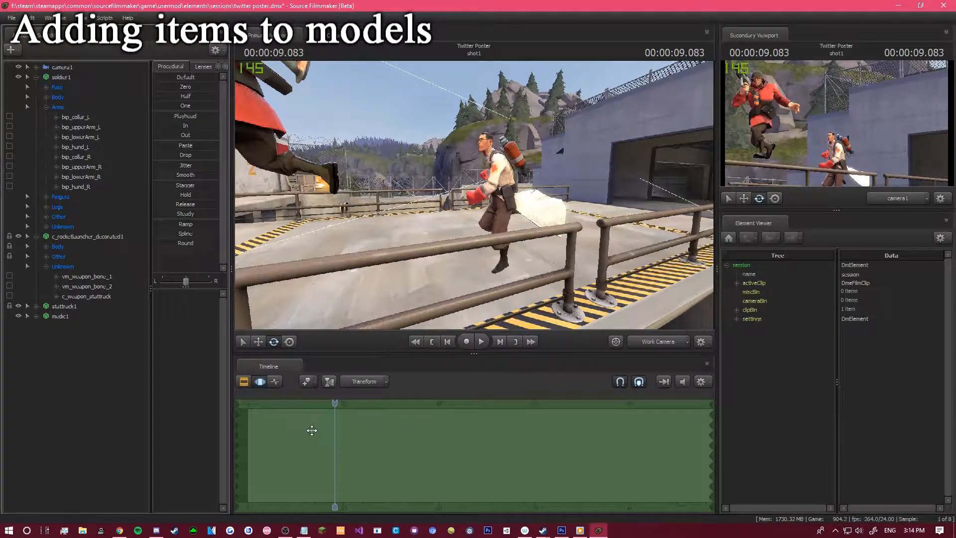
Set the playhead to 00:00:09.125 and flatten medic1's motion after it to the pose at the playhead.
click(85, 317)
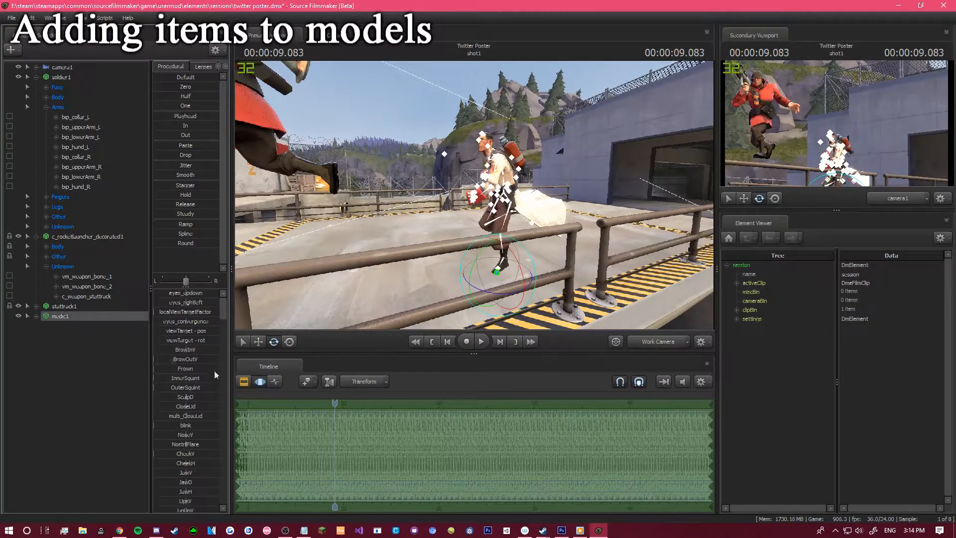
drag(335, 407, 336, 406)
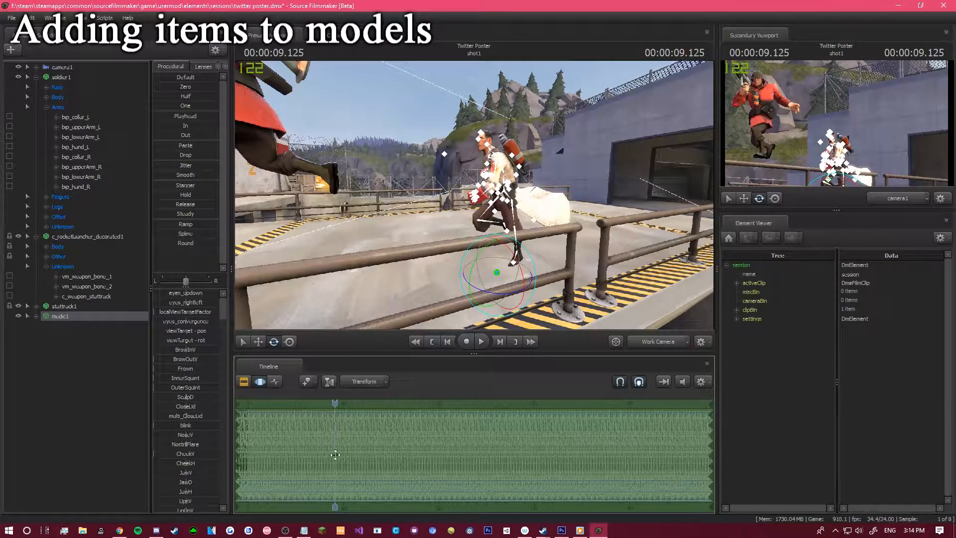
drag(238, 420, 337, 414)
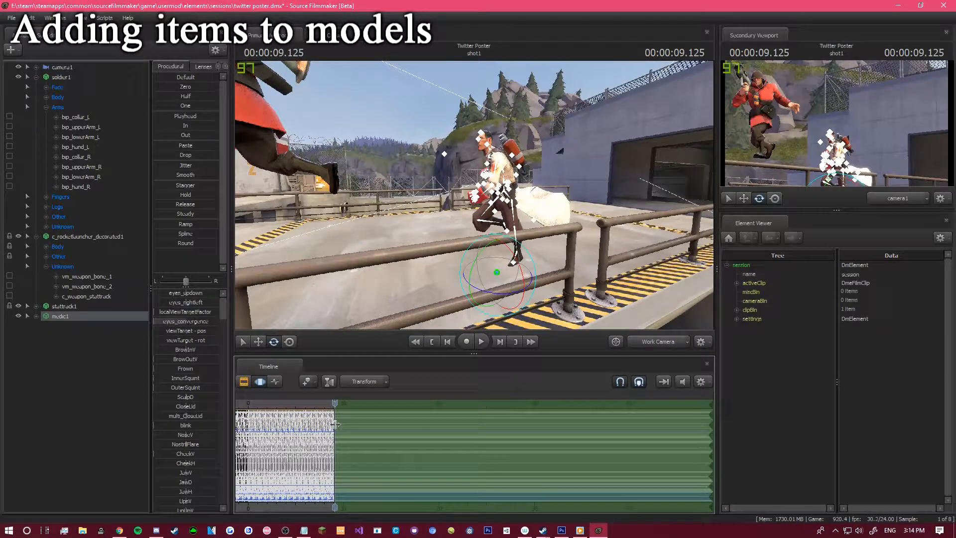
drag(336, 424, 186, 406)
key(Delete)
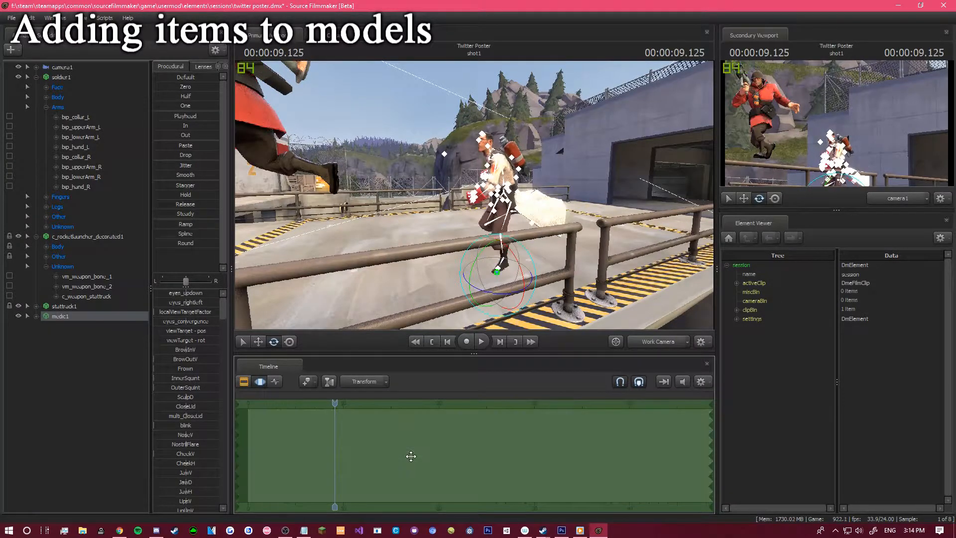
key(ctrl+z)
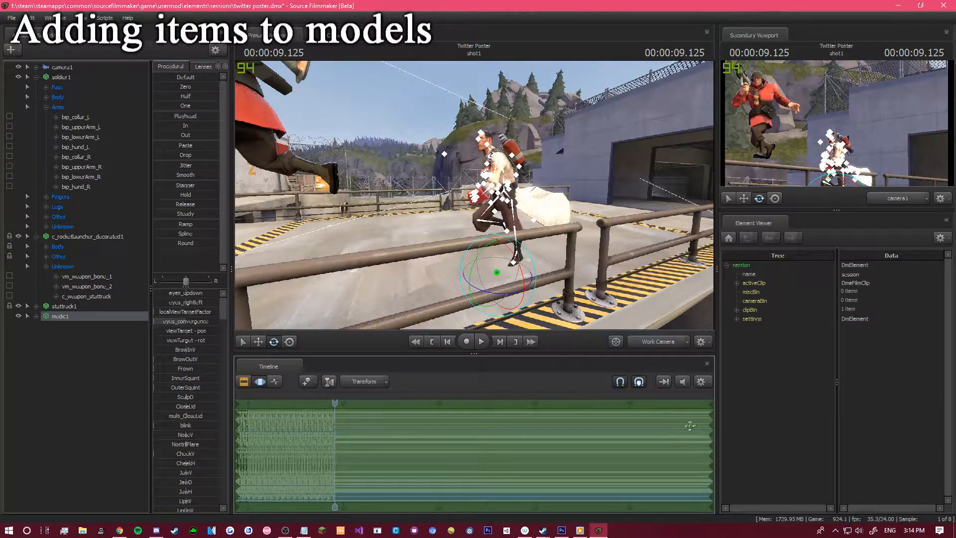
Flatten medic1's motion before the playhead to the same pose, widen the time selection again, and deselect the medic.
drag(713, 423, 337, 423)
key(Delete)
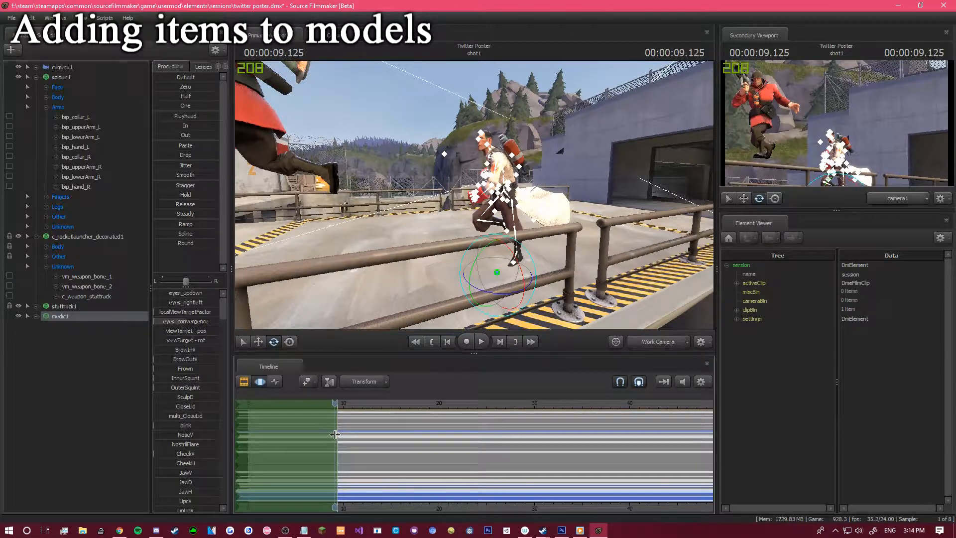
drag(337, 433, 696, 432)
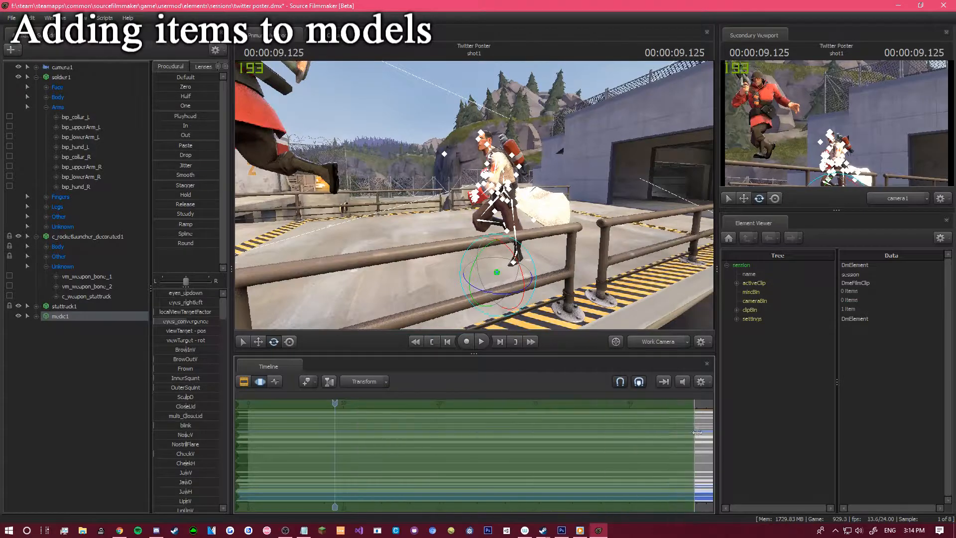
click(104, 364)
Return to camera1 and start adding another model as an animation set, filtering by "medigun.mdl" and browsing the matches.
click(653, 343)
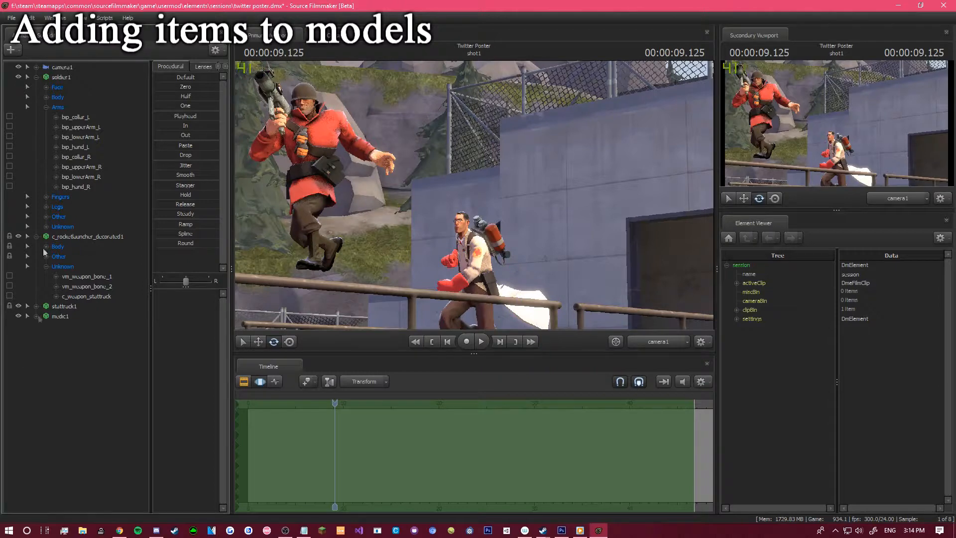
right_click(72, 351)
click(89, 375)
text(medicgun.mdl)
key(Down)
key(Down)
key(Down)
key(Down)
key(Down)
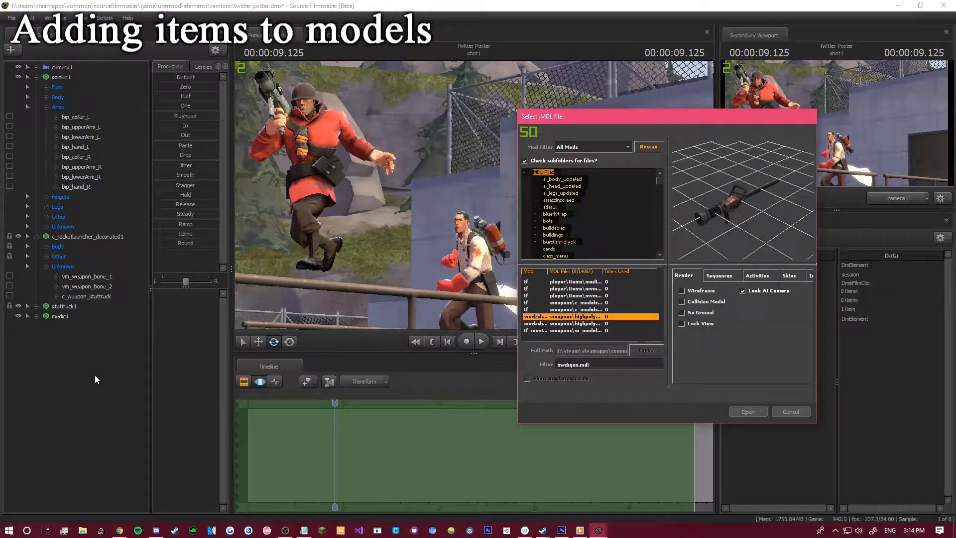
key(Down)
key(Down)
Broaden the model filter to "medigun" and add the decorated medigun model to the scene.
key(BackSpace)
key(BackSpace)
key(BackSpace)
key(BackSpace)
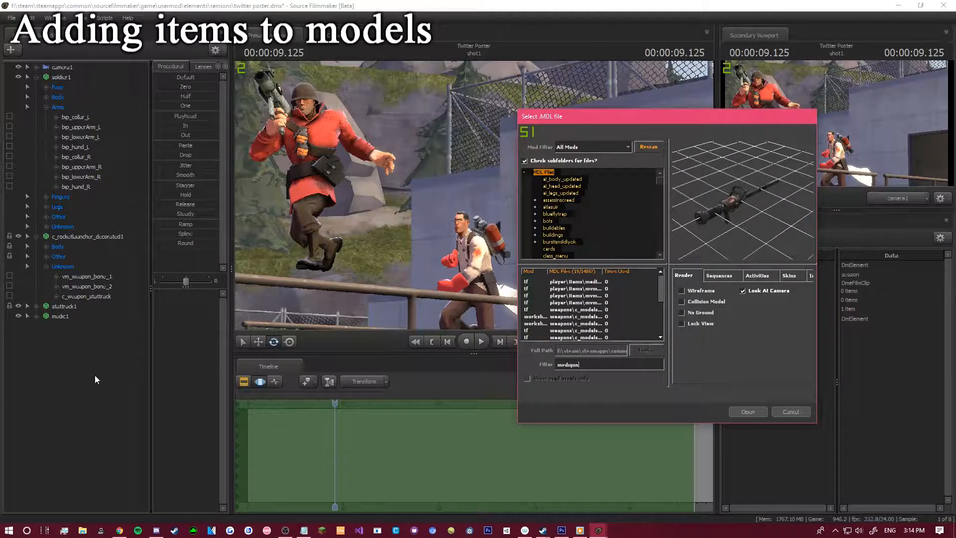
click(542, 317)
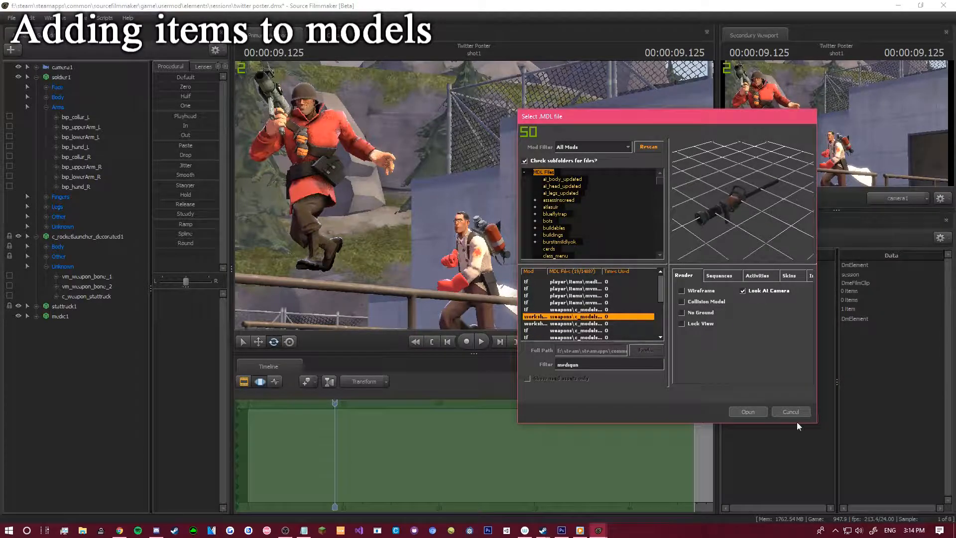
click(748, 412)
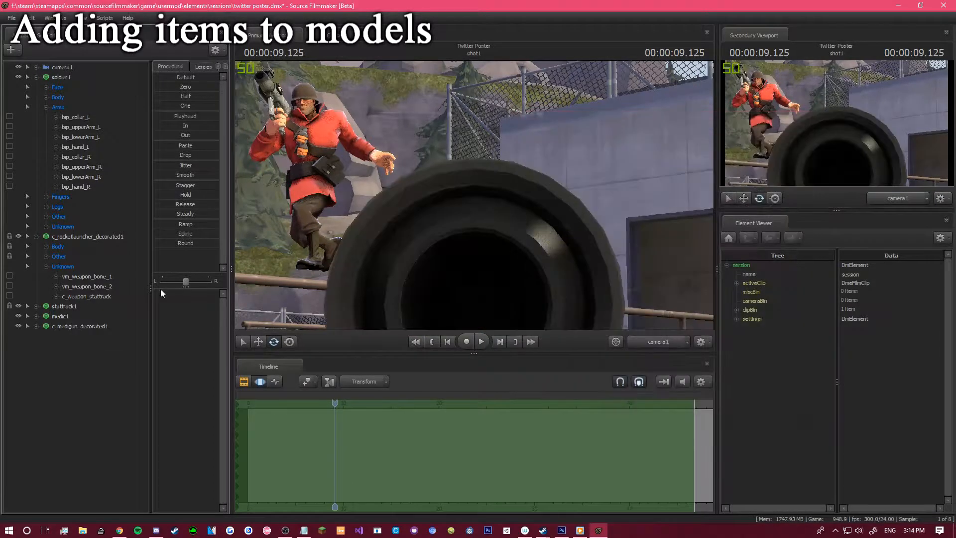
Collapse soldier1's control groups, lock c_medigun_decorated1 to medic1 so he holds it, and clear the selection.
click(35, 77)
click(36, 87)
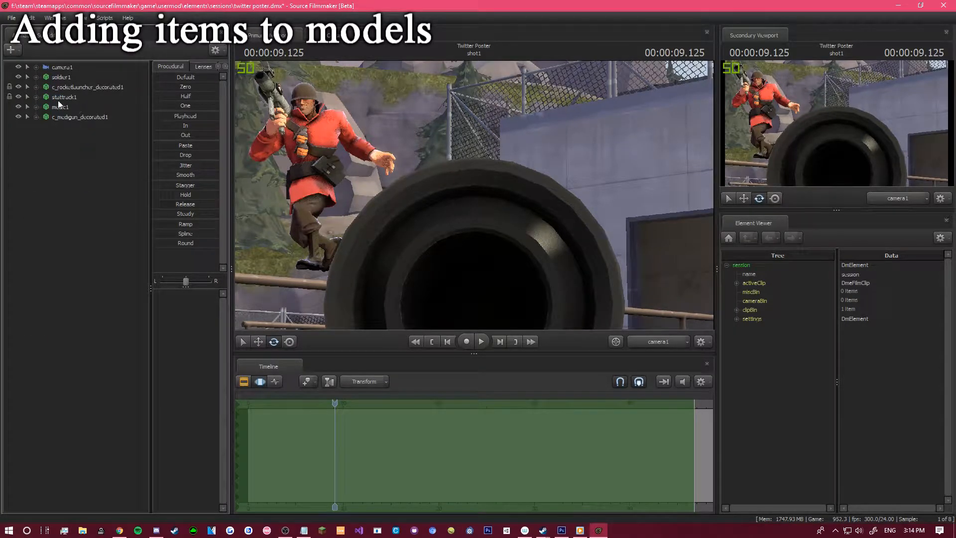
click(62, 117)
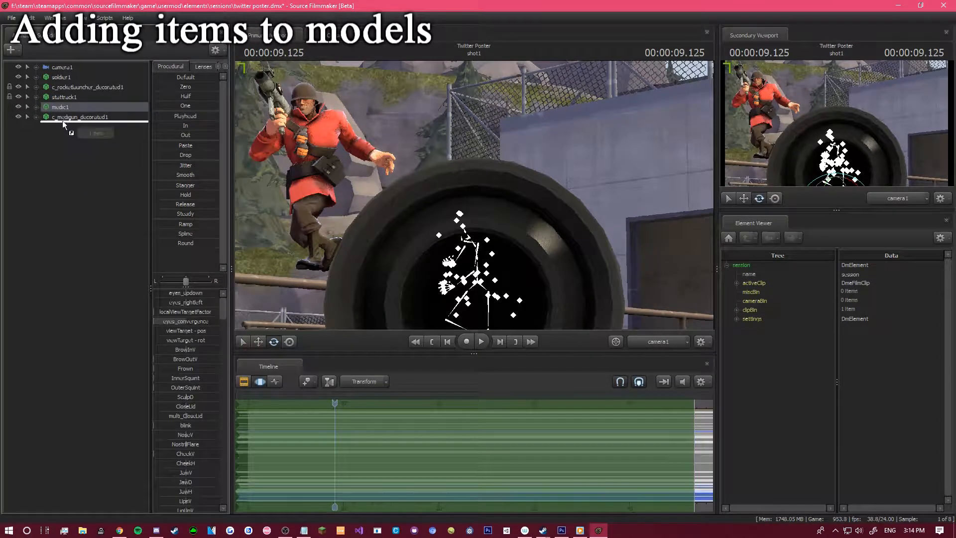
click(165, 105)
click(78, 220)
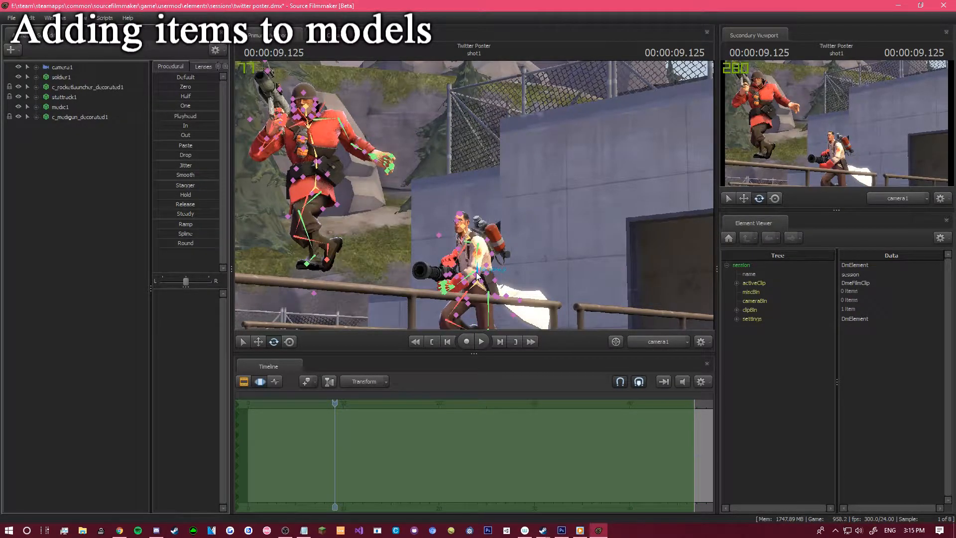
Rotate medic1's torso so the medigun aims more toward the camera, and adjust his neck (bip_neck) rotation.
click(476, 289)
drag(481, 290, 468, 269)
ctrl+click(471, 273)
ctrl+click(462, 230)
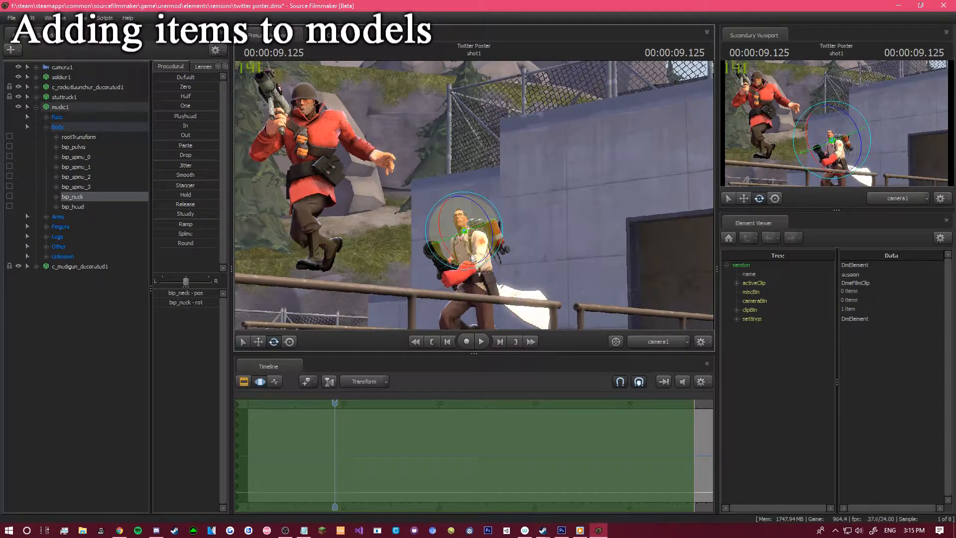
drag(471, 250, 462, 249)
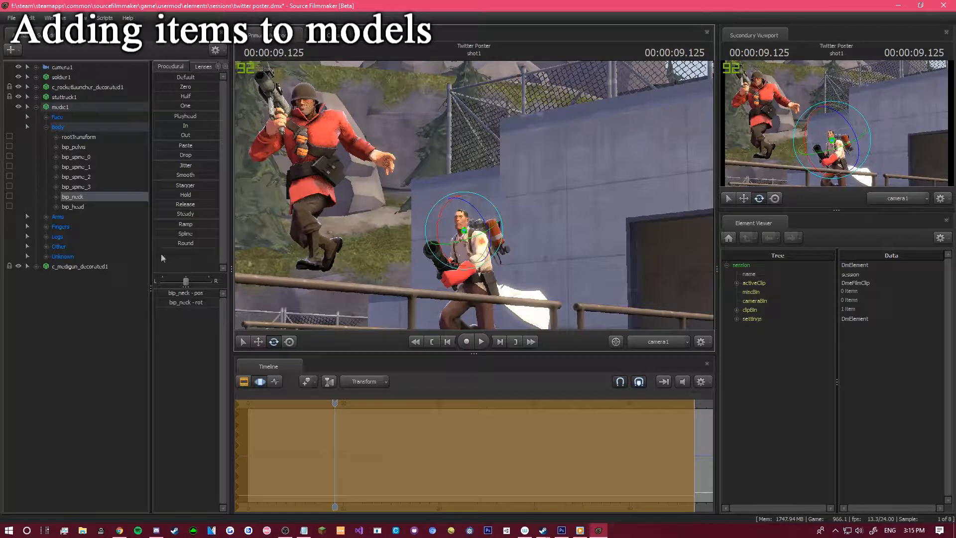
View medic1's face up close with the Work Camera and give him a toothy grin using the LipsV, LipUpV and smile controls.
click(63, 106)
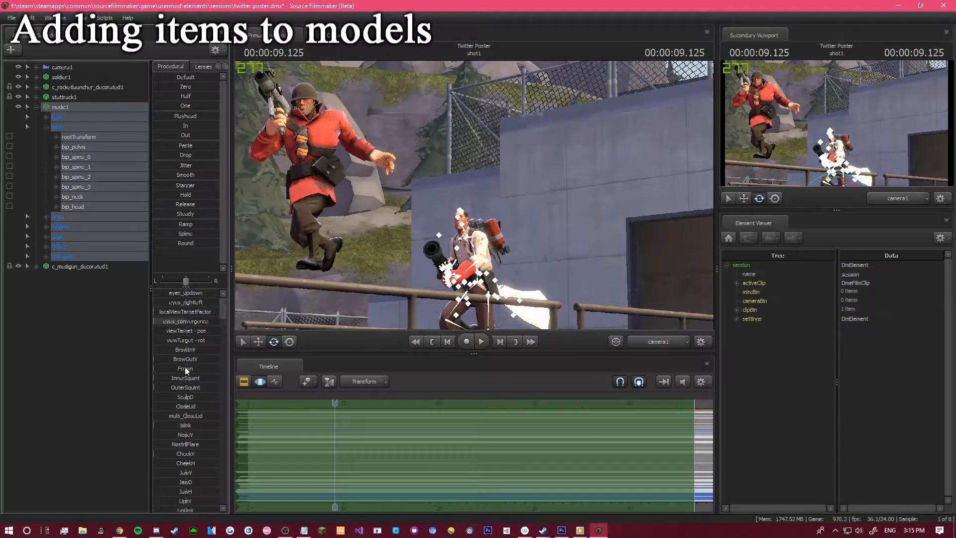
scroll(189, 384, down, 4)
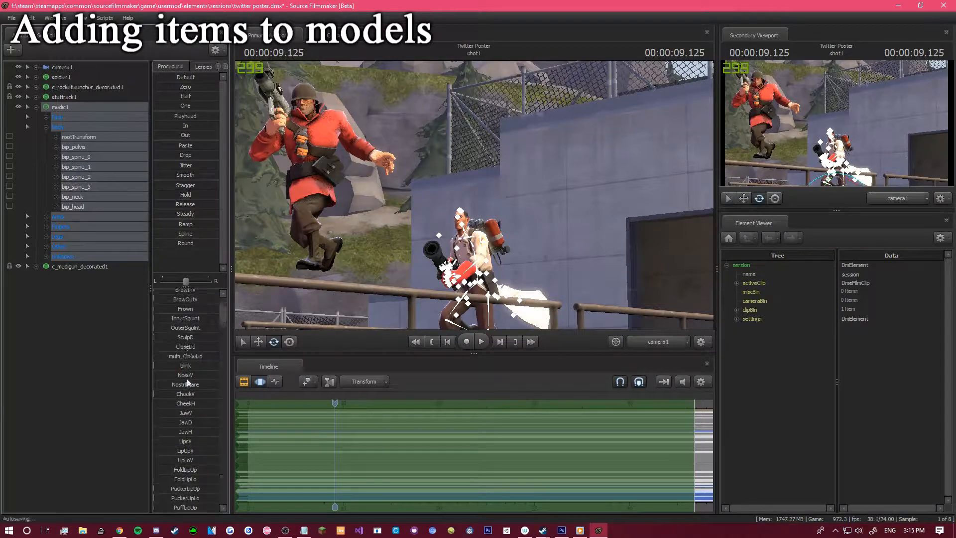
click(649, 344)
drag(498, 224, 527, 209)
key(w)
key(a)
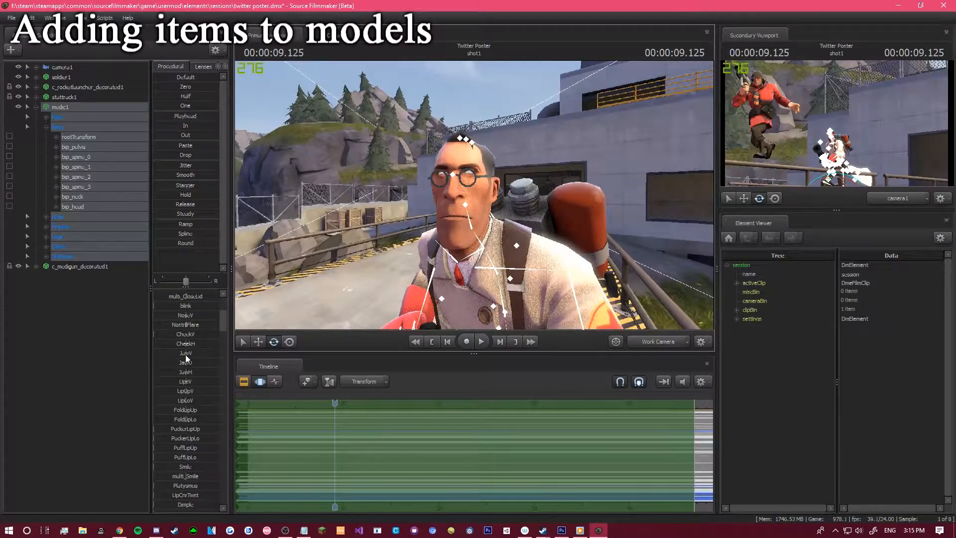
mouse_move(187, 384)
mouse_down()
mouse_move(200, 382)
mouse_move(198, 392)
mouse_up()
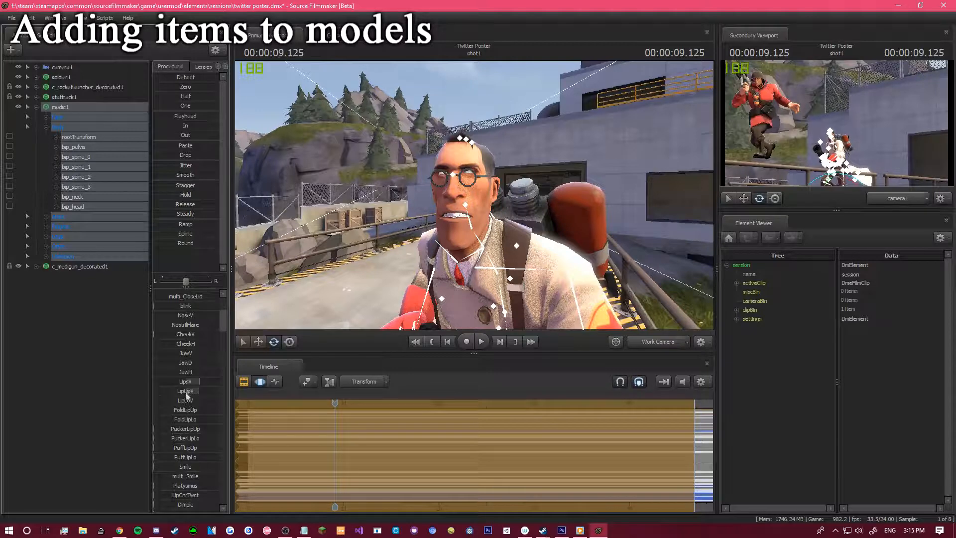
scroll(187, 438, down, 1)
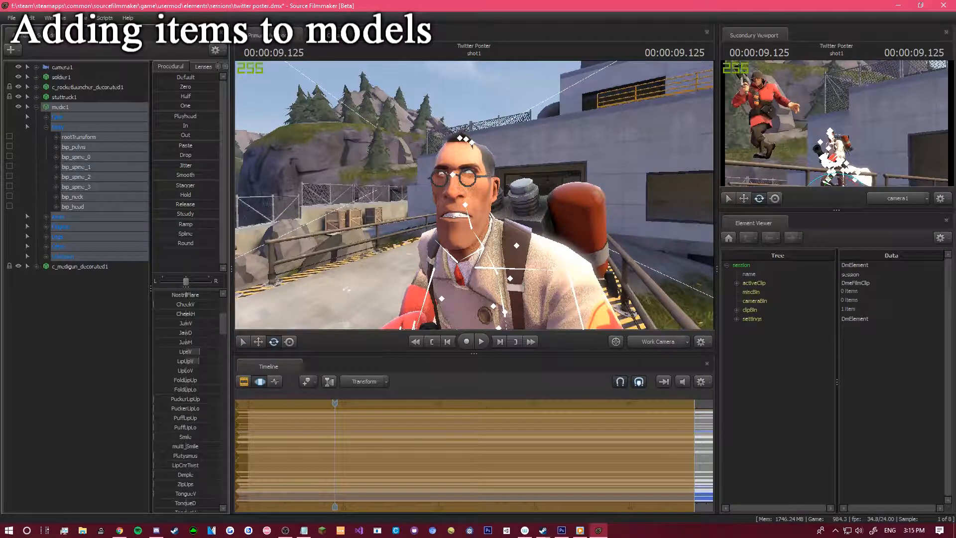
click(85, 347)
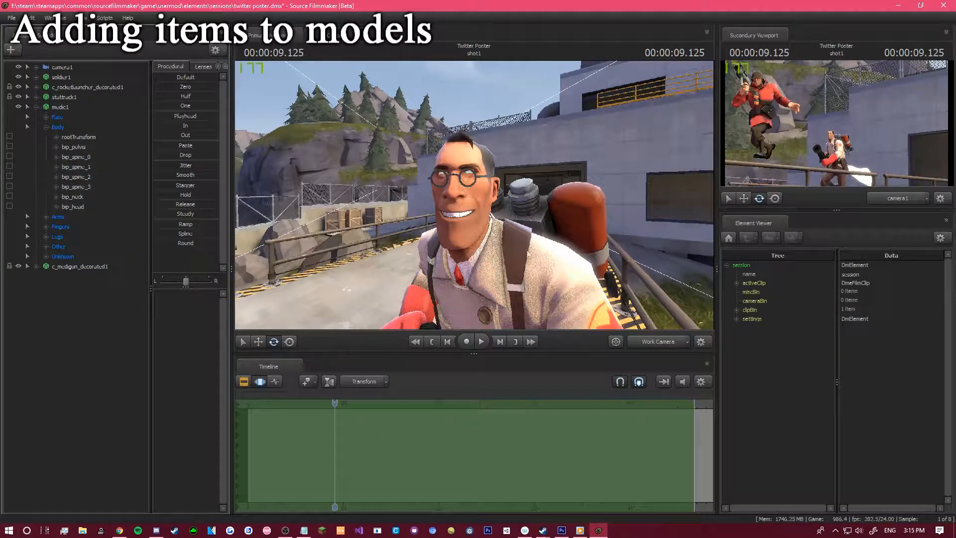
Select the viewTarget control in the Eyes group of medic1's Face controls.
drag(555, 267, 503, 309)
key(s)
drag(474, 195, 474, 240)
key(z)
key(ctrl)
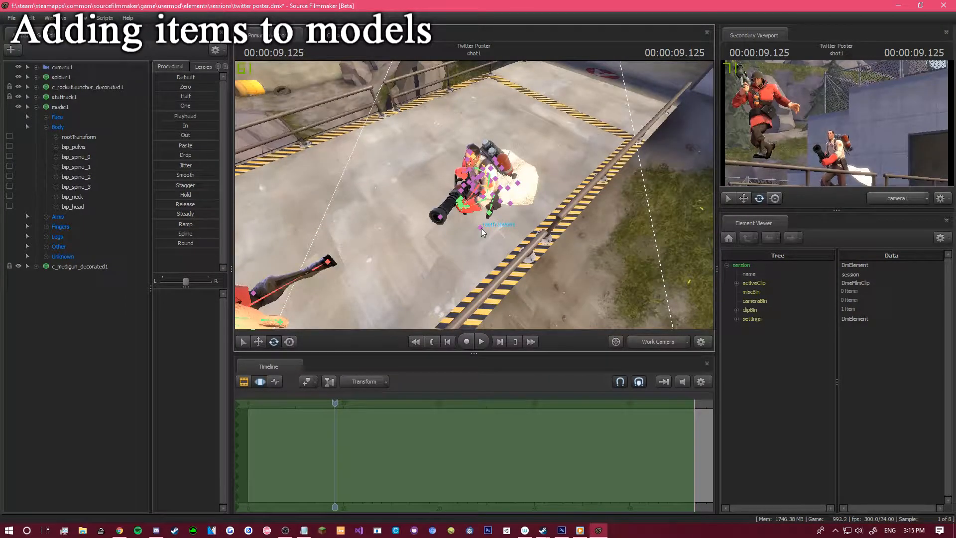
click(45, 126)
click(46, 117)
click(57, 127)
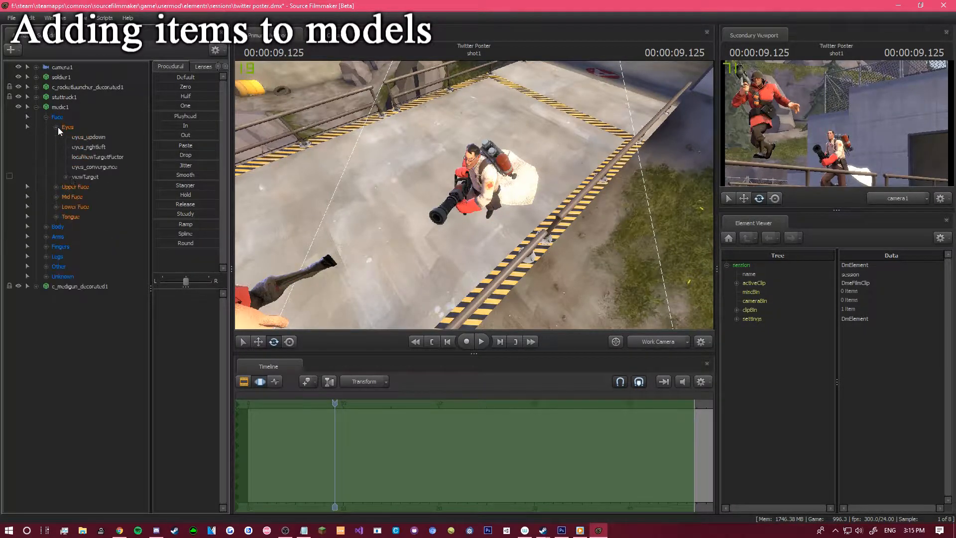
click(85, 177)
drag(563, 247, 475, 192)
key(w)
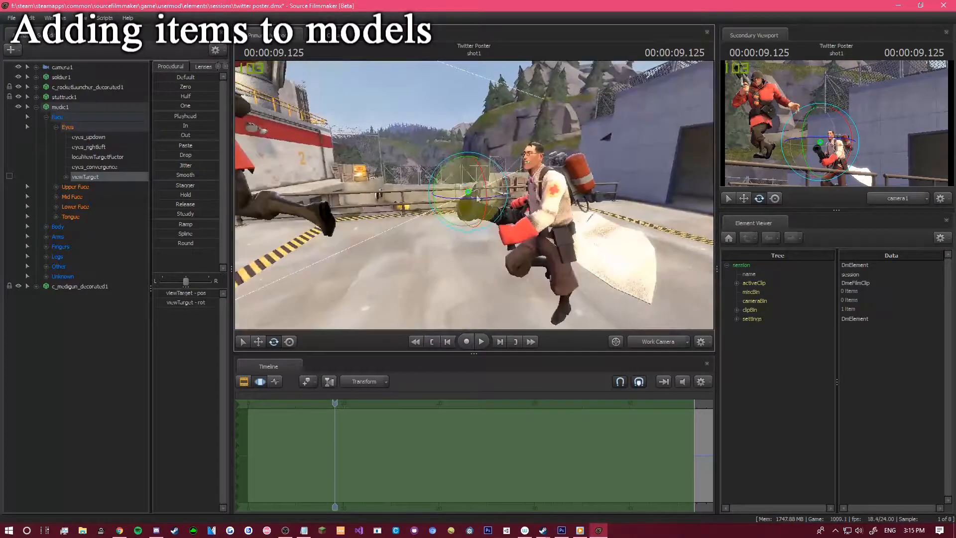
Move medic1's viewTarget upward and toward the soldier to redirect his gaze.
click(258, 341)
mouse_move(474, 195)
mouse_down()
mouse_move(493, 195)
mouse_move(474, 194)
mouse_up()
key(a)
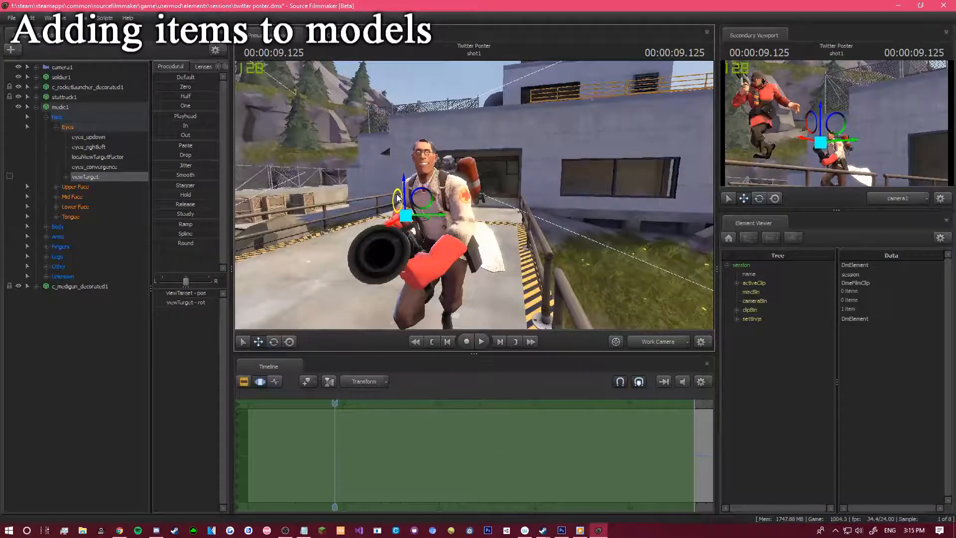
drag(397, 198, 386, 107)
mouse_move(426, 135)
mouse_down()
mouse_move(383, 135)
mouse_move(468, 134)
mouse_move(414, 134)
mouse_up()
drag(429, 165, 321, 161)
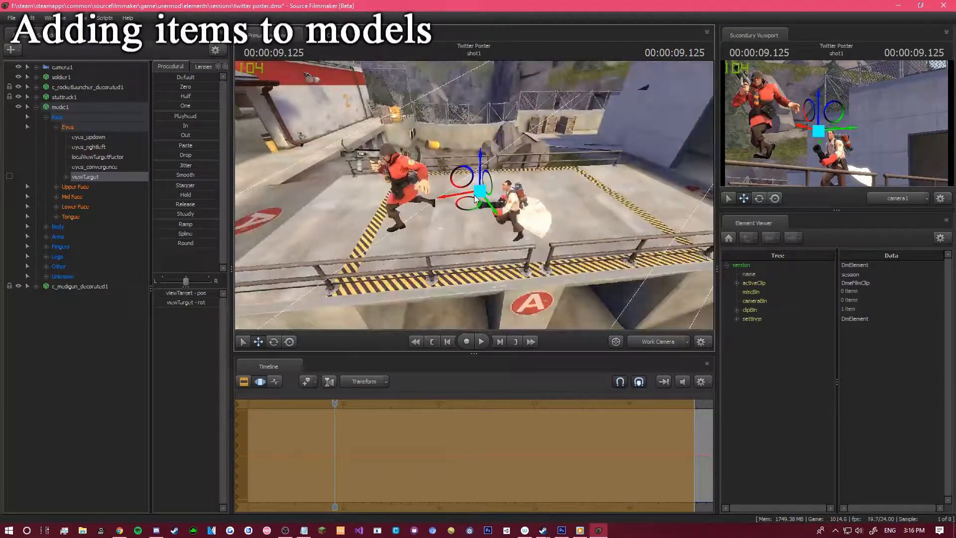
Expand soldier1's controls, collapse the Arms group, check the Face group, and list the Body bones.
click(36, 77)
click(45, 98)
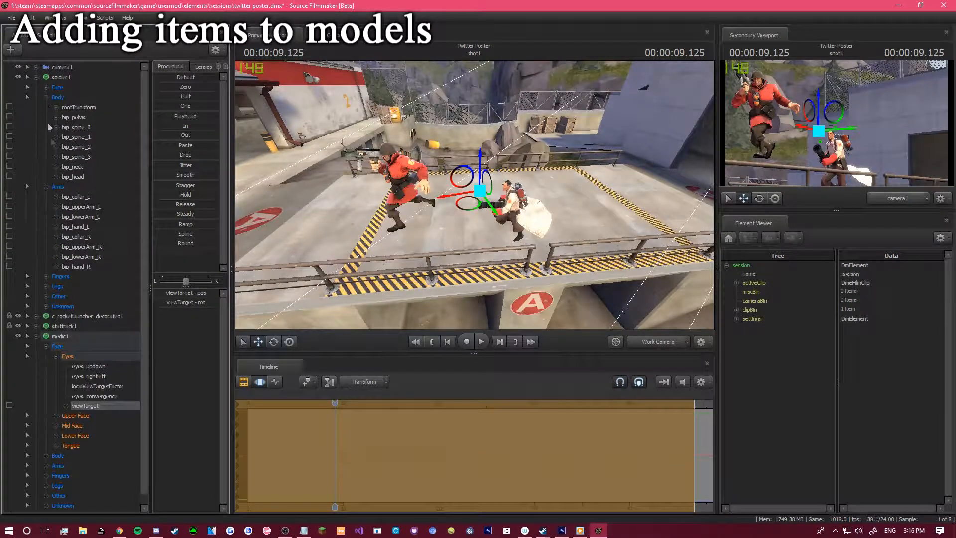
click(45, 187)
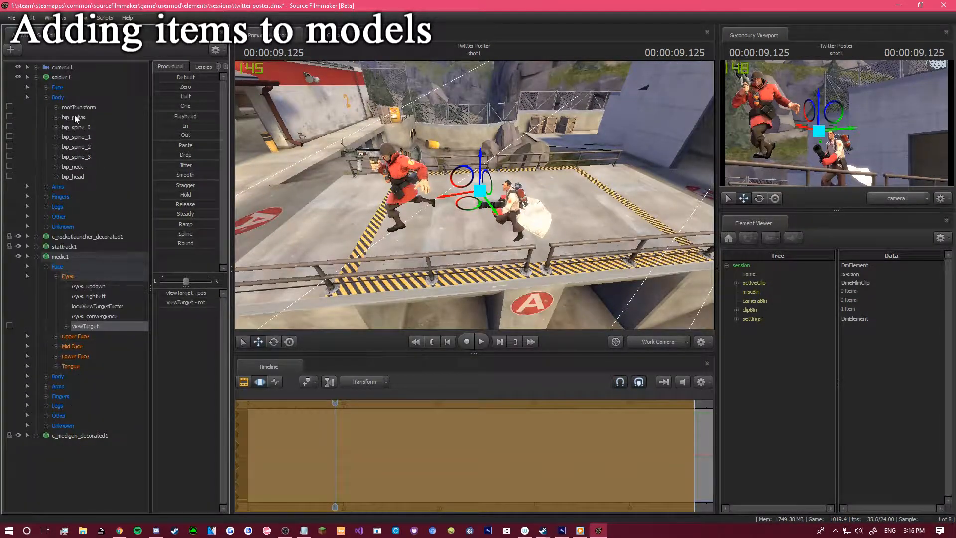
click(46, 96)
click(47, 87)
click(46, 87)
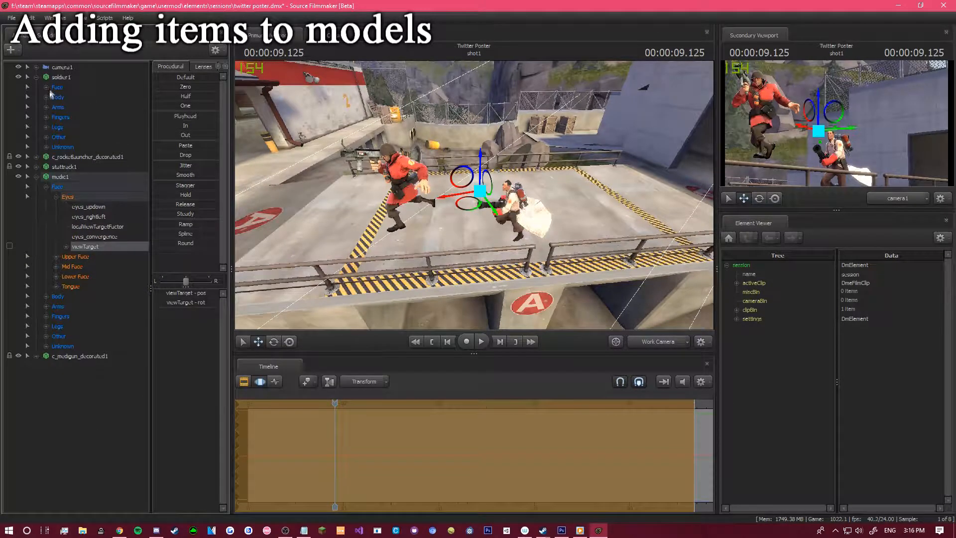
click(46, 97)
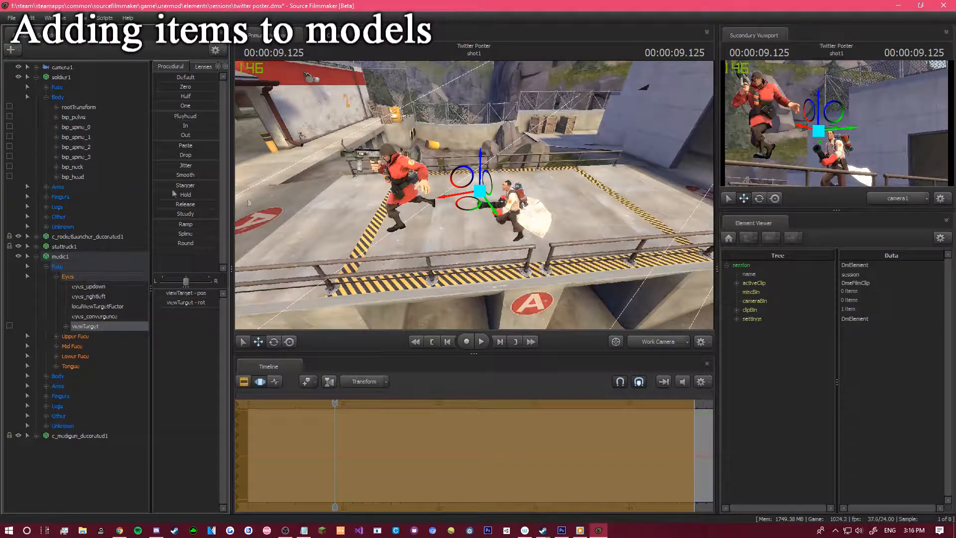
Lock the medic's viewTarget to the soldier's bip_head and bring the target onto the soldier's head so the medic looks at him.
drag(77, 178, 106, 326)
click(99, 326)
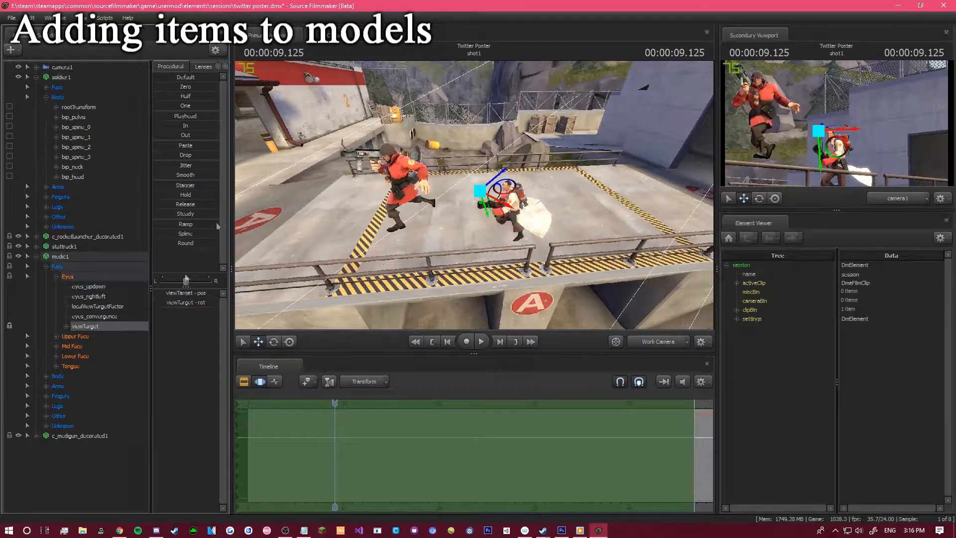
drag(171, 107, 217, 106)
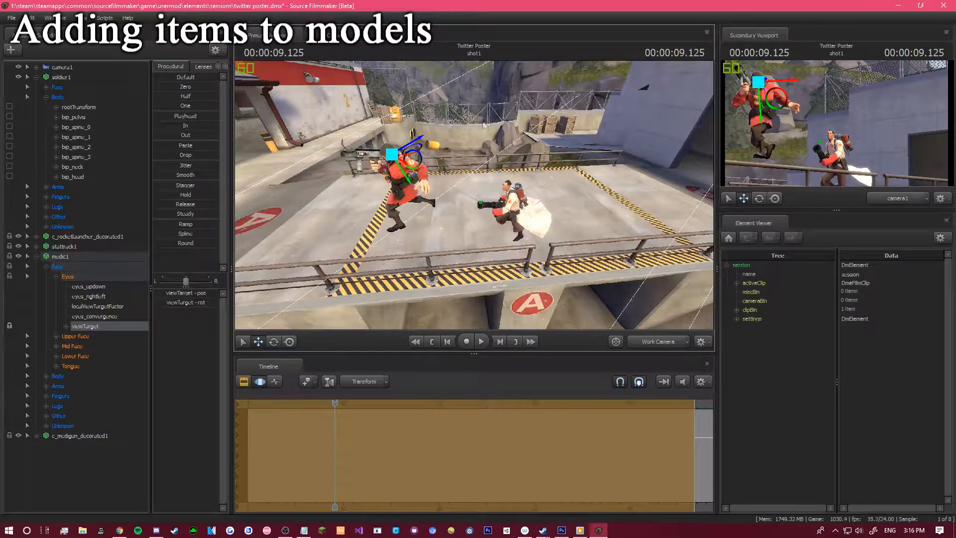
Collapse the soldier's controls, remove the lock on the medic's viewTarget, and show the scene through camera1.
click(34, 77)
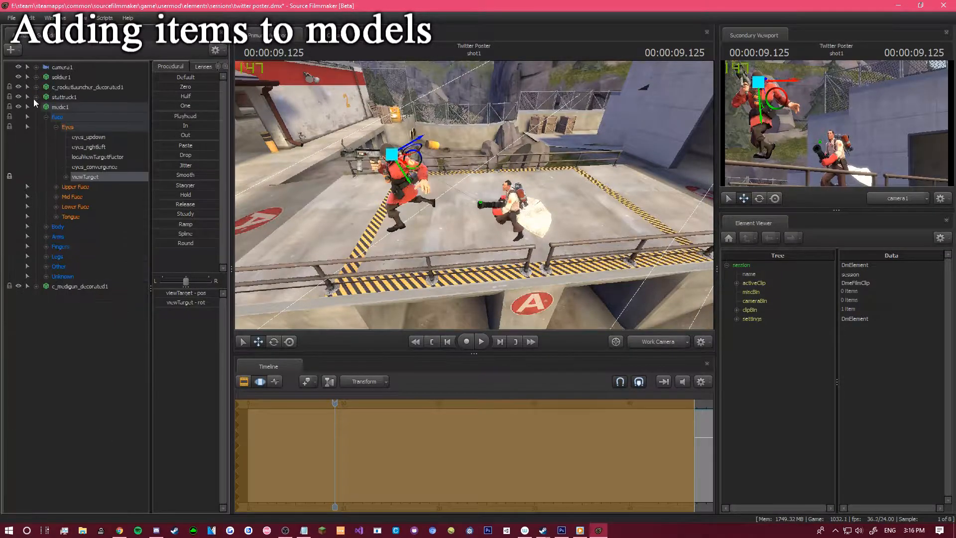
right_click(58, 111)
click(130, 212)
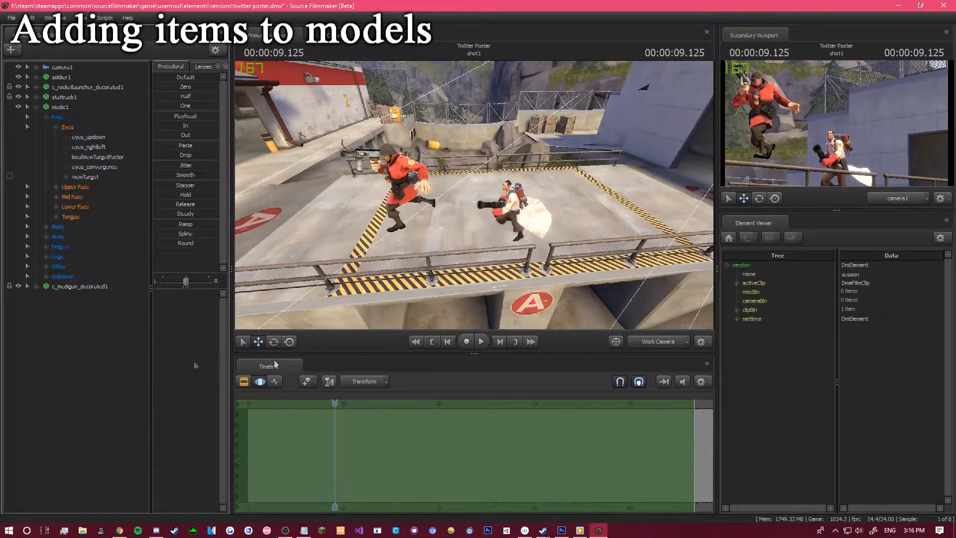
click(635, 346)
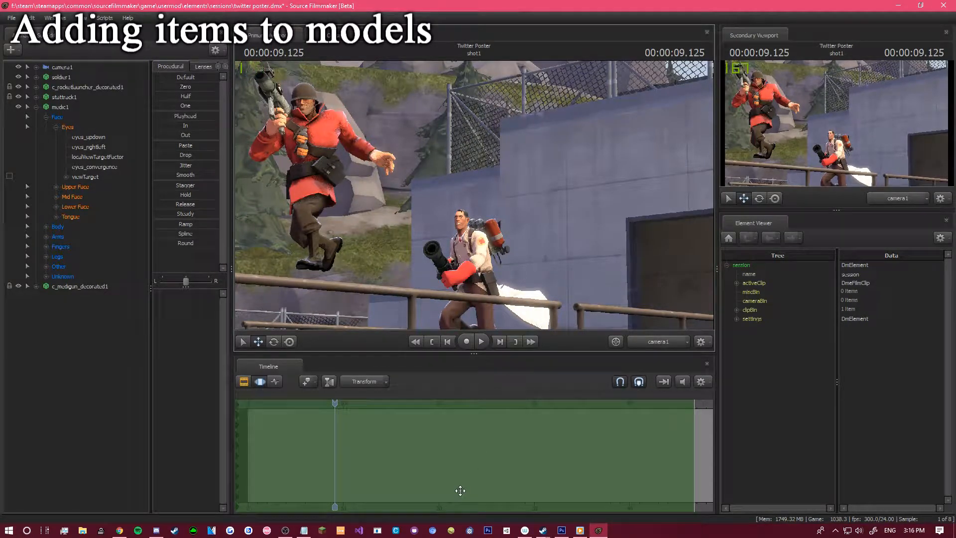
right_click(50, 313)
click(77, 294)
click(77, 290)
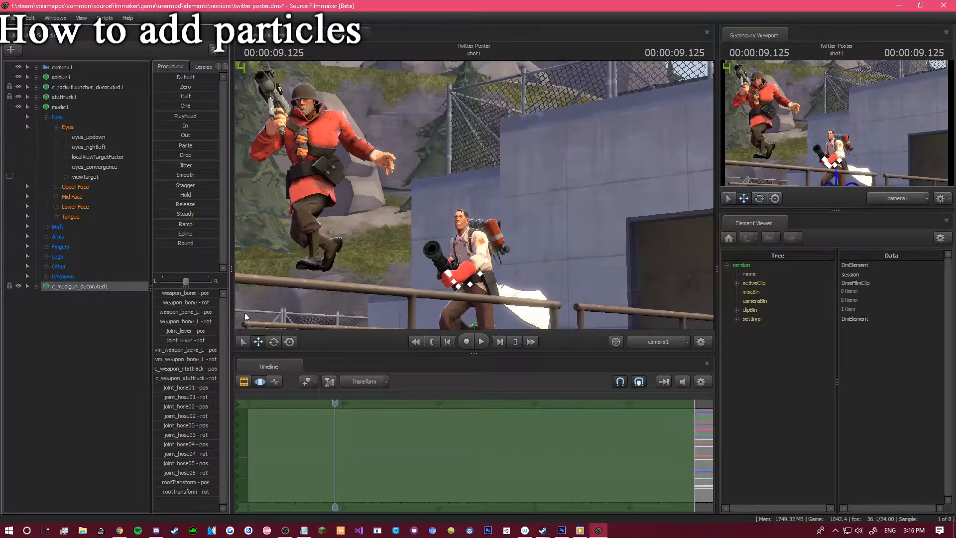
click(126, 366)
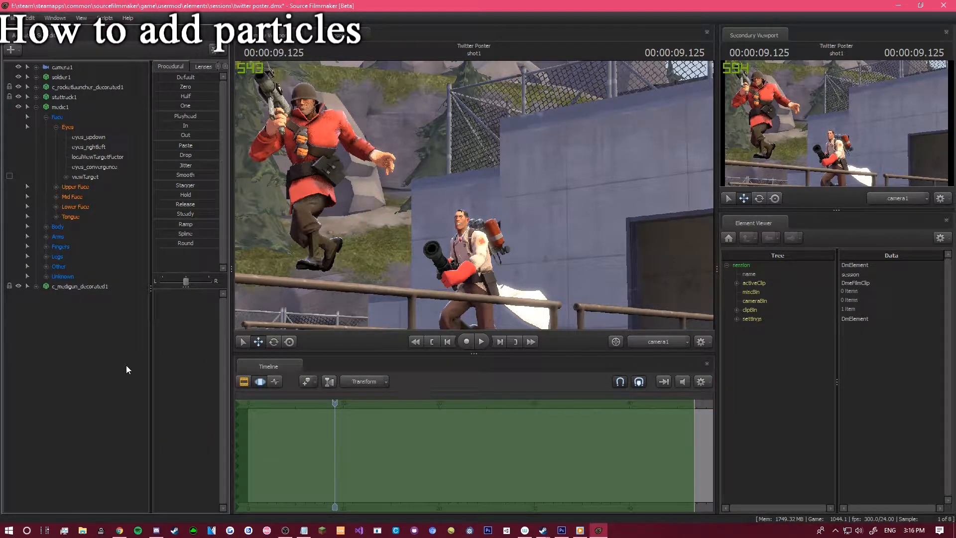
Start an animation set for a new particle system and browse to the game's tf/particles folder for its definition file.
right_click(102, 354)
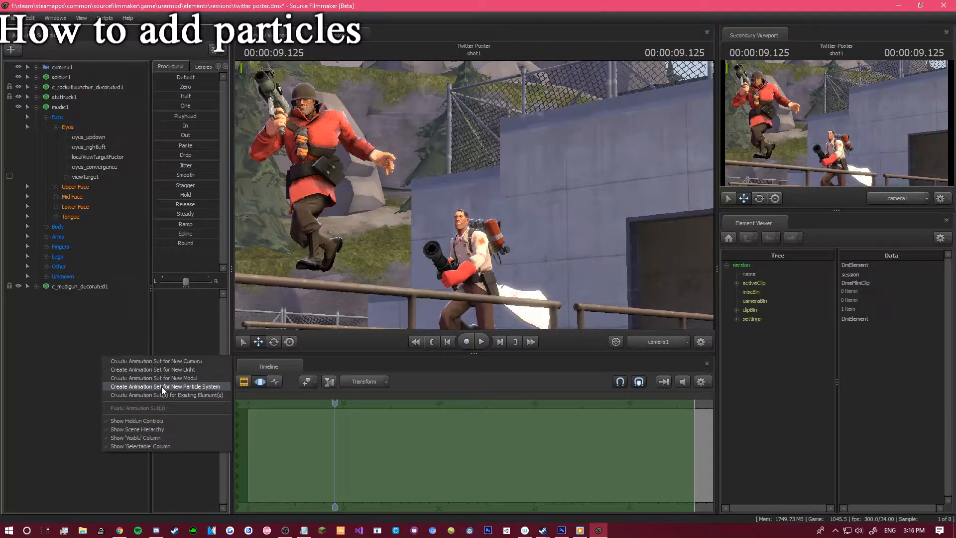
click(149, 390)
click(566, 228)
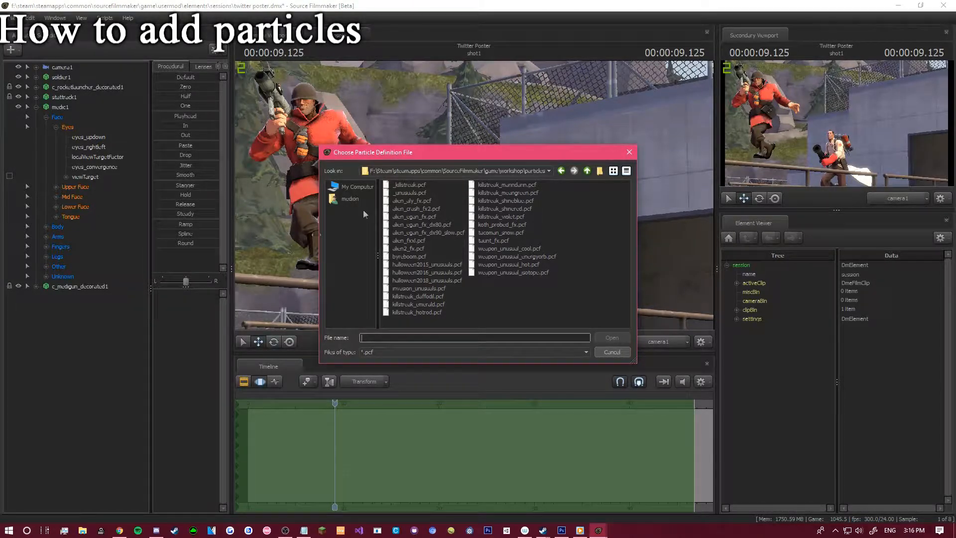
click(586, 172)
click(586, 171)
double_click(397, 248)
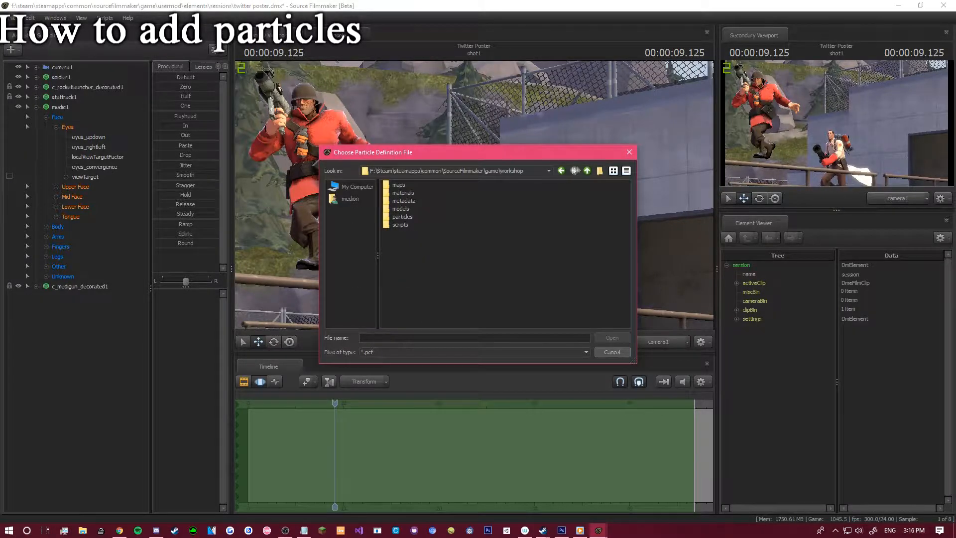
key(BackSpace)
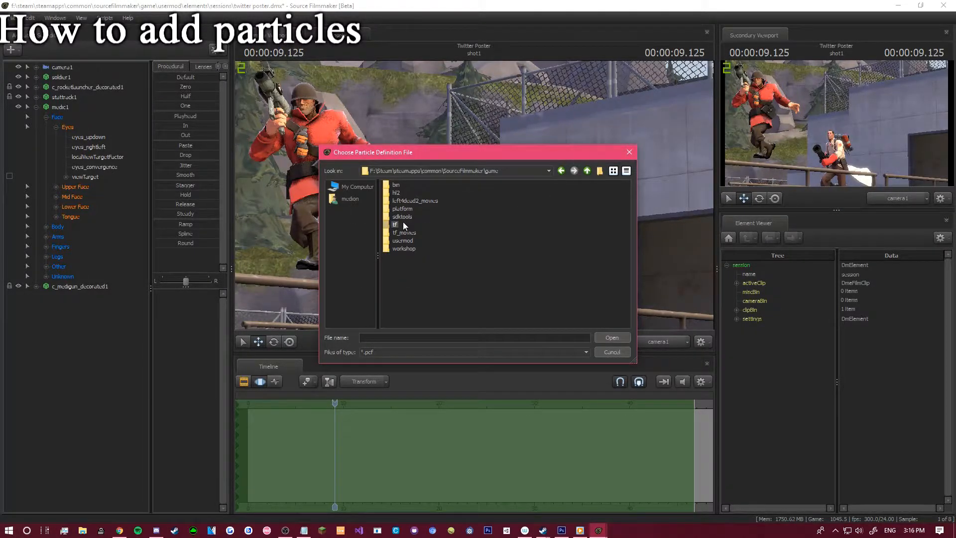
double_click(403, 222)
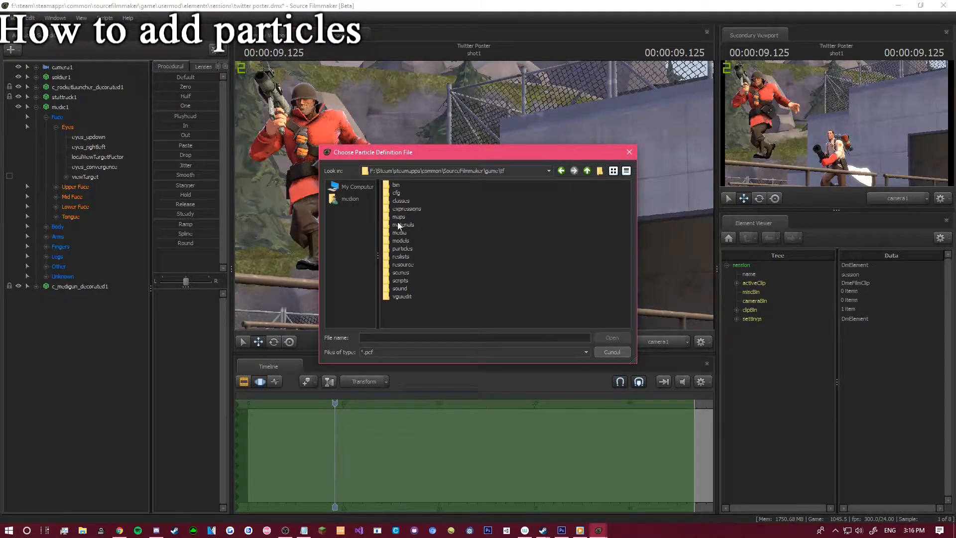
click(403, 256)
double_click(403, 249)
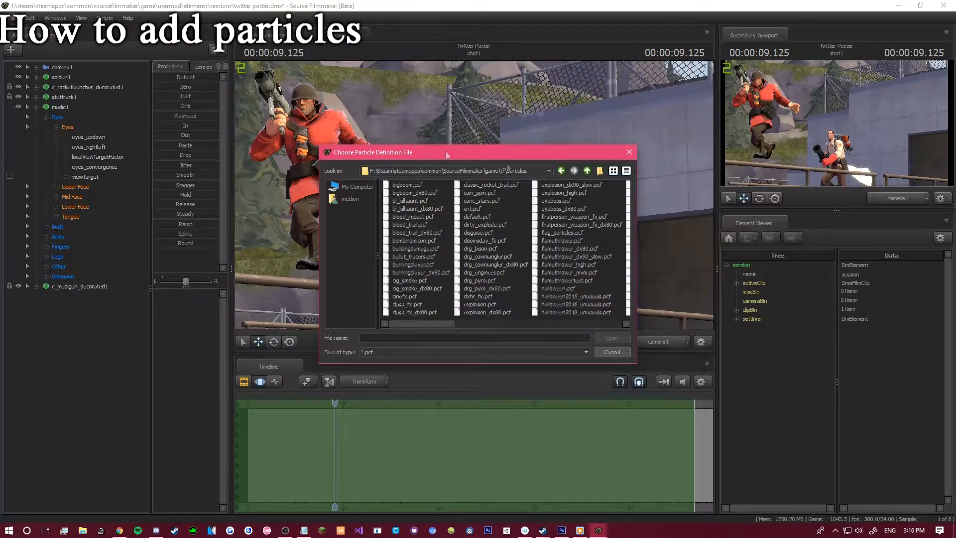
Search the particle definition files for heal and halloween effects, jumping through the list by file name.
click(423, 338)
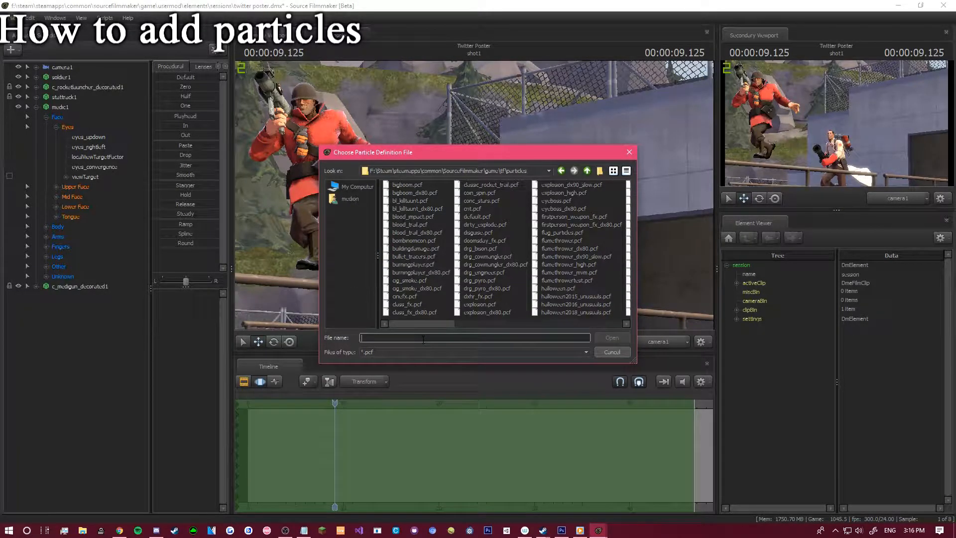
text(heal)
key(BackSpace)
key(BackSpace)
key(BackSpace)
key(BackSpace)
text(halloween)
click(569, 304)
key(Down)
key(Down)
key(Down)
key(h)
key(h)
key(h)
key(h)
key(h)
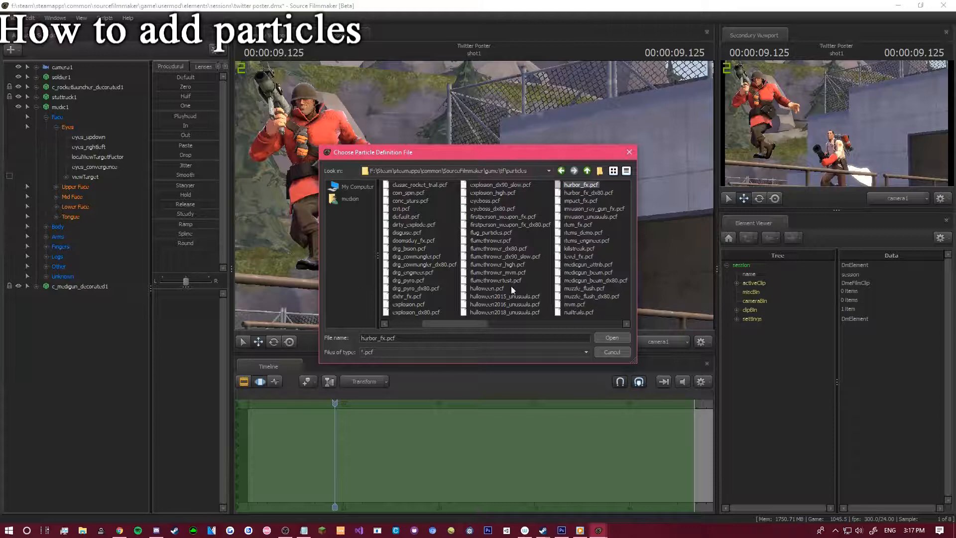
click(488, 247)
key(d)
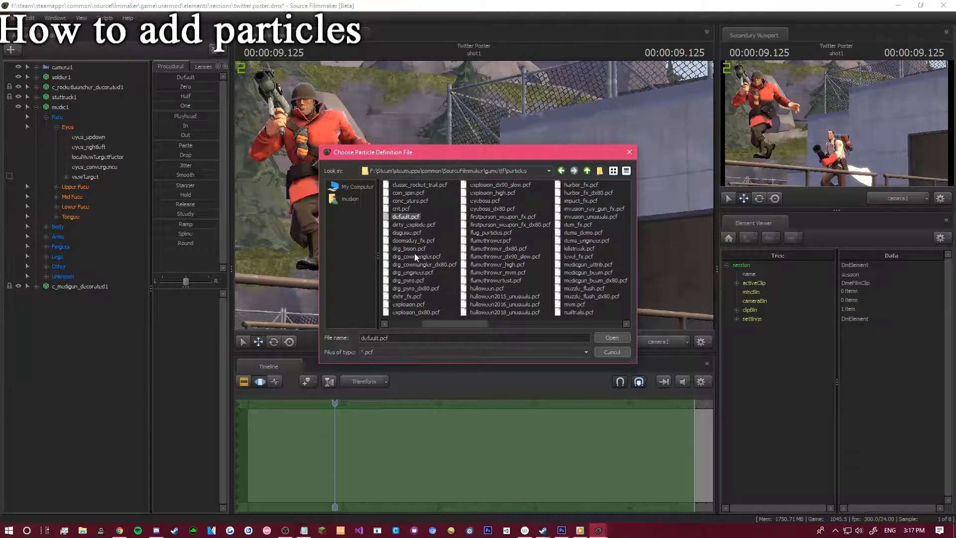
drag(440, 328, 462, 319)
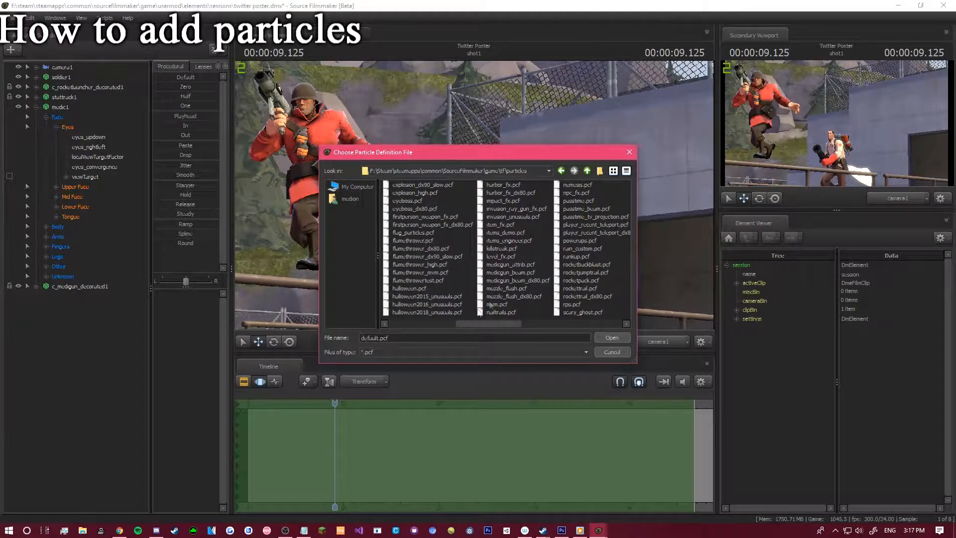
Pick medicgun_beam.pcf as the particle definition file, and cancel the creation of the particle system.
click(508, 256)
click(518, 279)
click(518, 273)
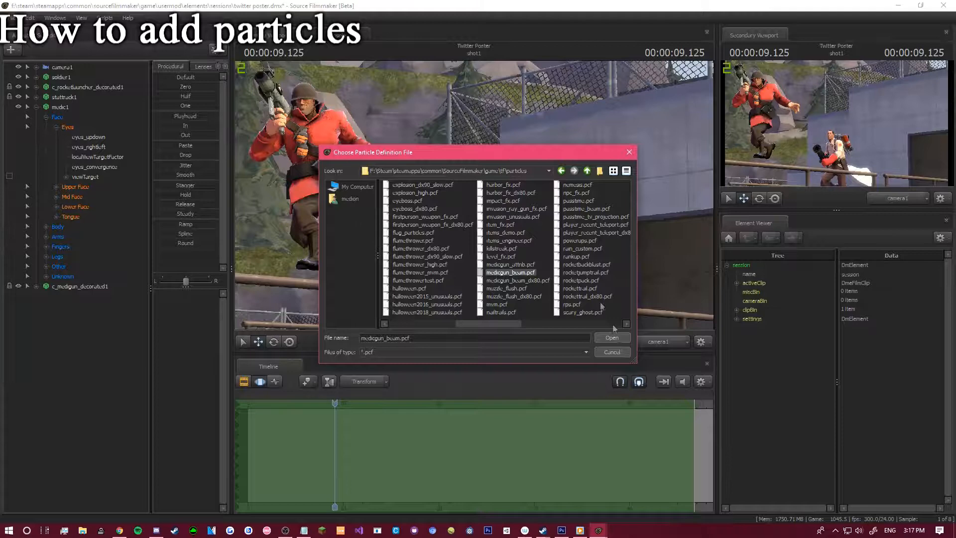
click(618, 352)
click(567, 296)
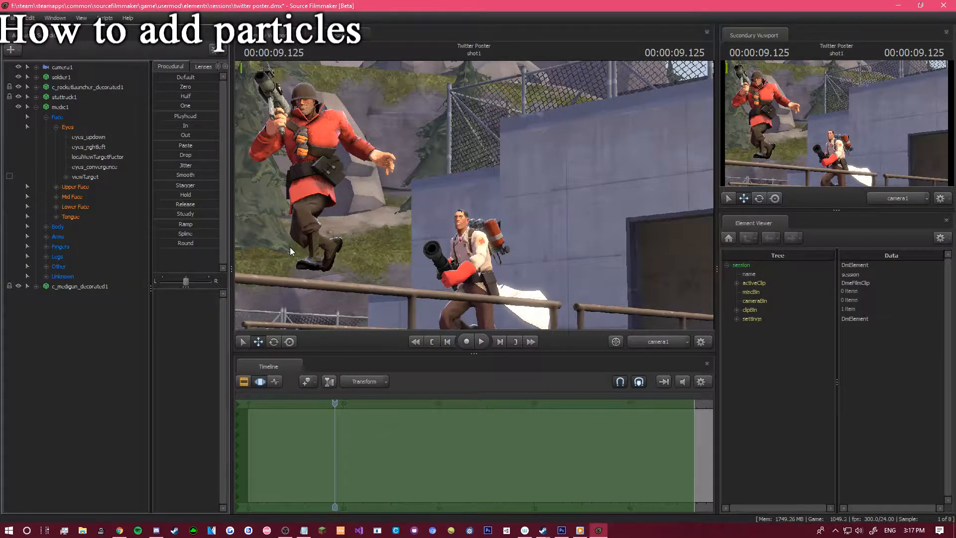
Reframe camera1 so the soldier sits closer to the centre and the medic stands at the lower edge of the shot.
click(70, 62)
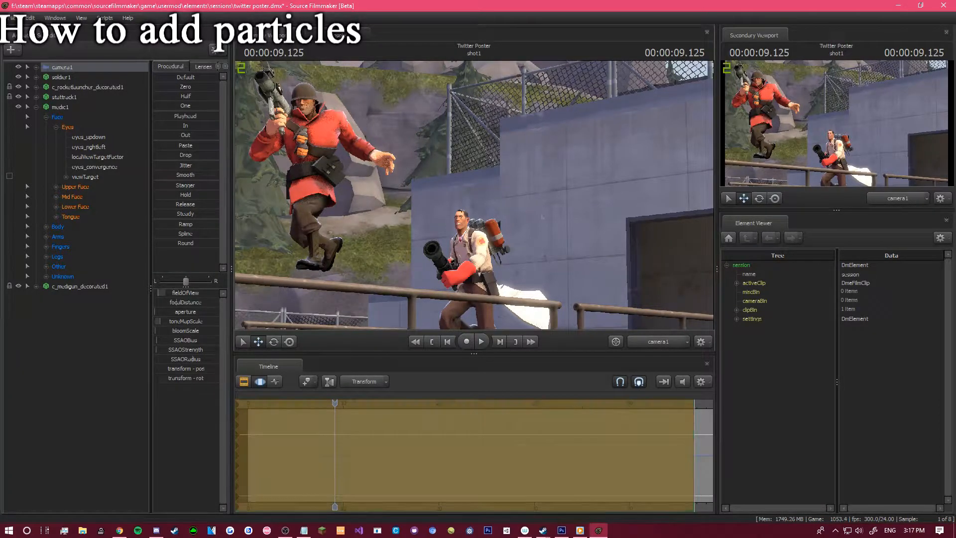
drag(474, 195, 438, 159)
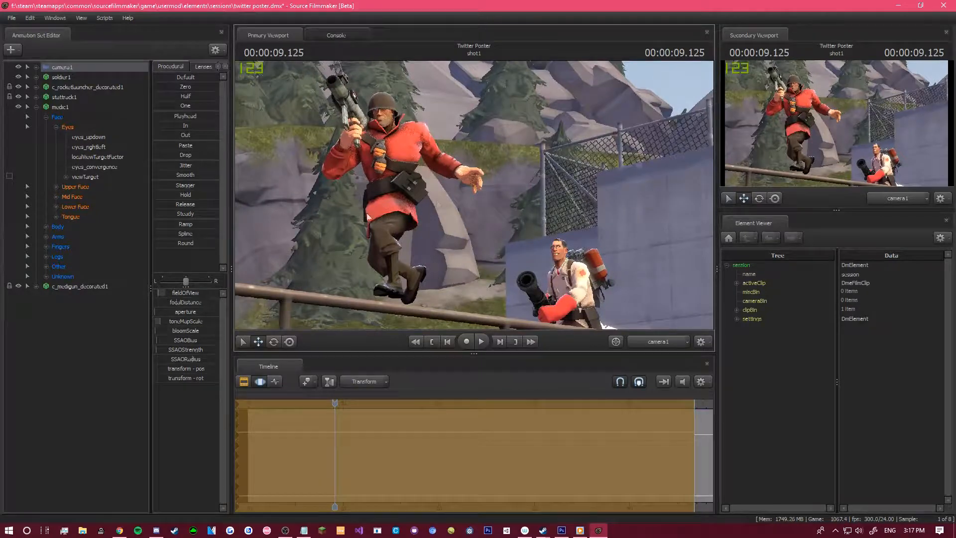
click(82, 378)
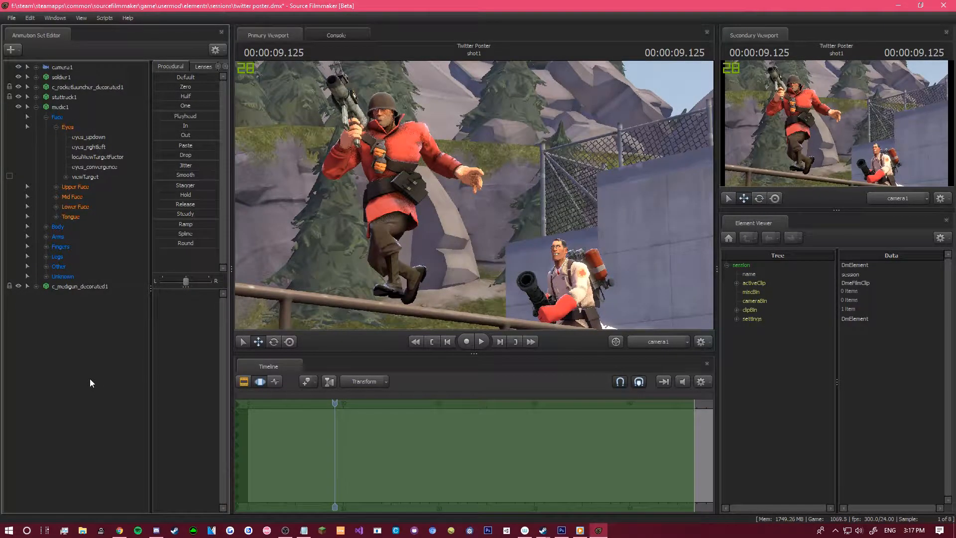
Move the whole soldier model slightly up and away from the medic within the camera frame.
click(61, 76)
drag(395, 308, 373, 292)
click(274, 343)
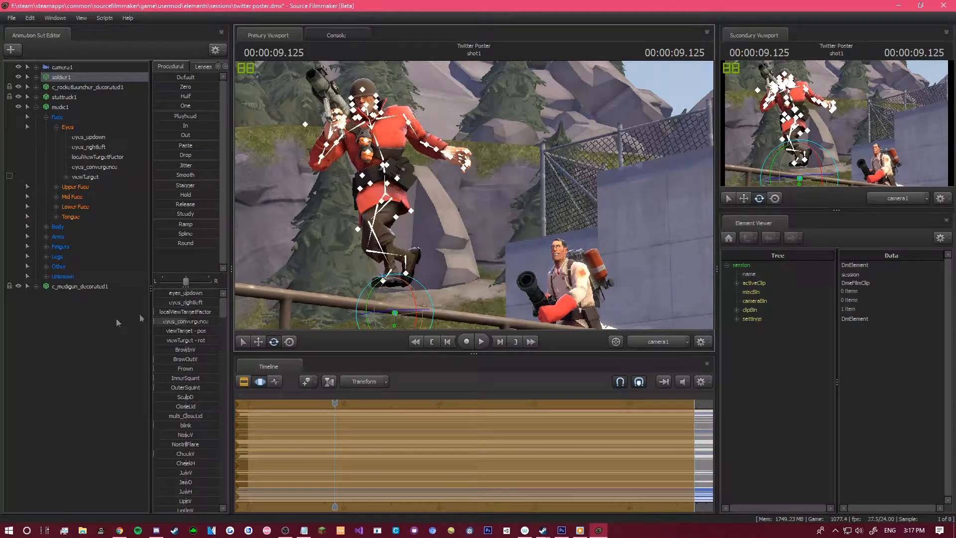
click(62, 334)
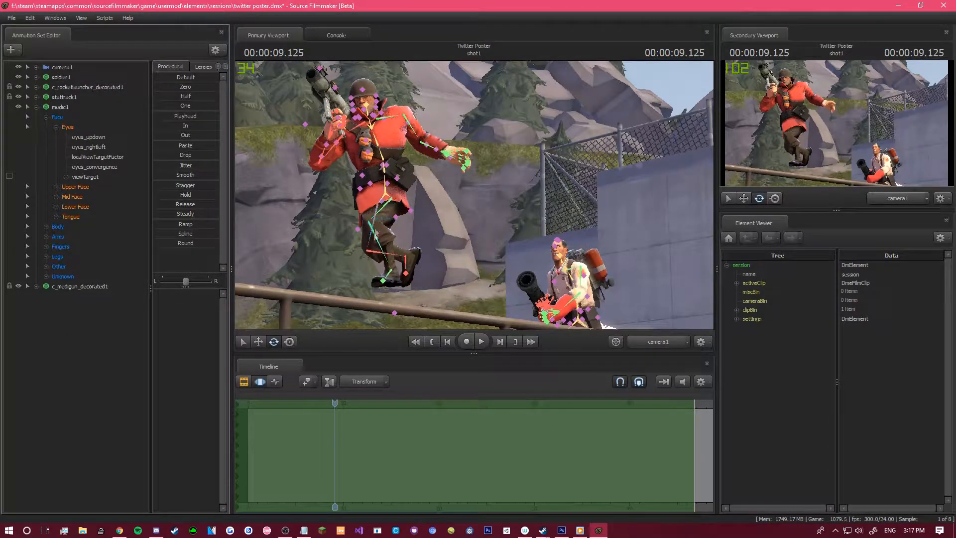
Rotate the bone of the soldier's extended leg to refine his leaping pose.
click(377, 226)
drag(356, 246, 376, 235)
ctrl+click(372, 225)
click(36, 77)
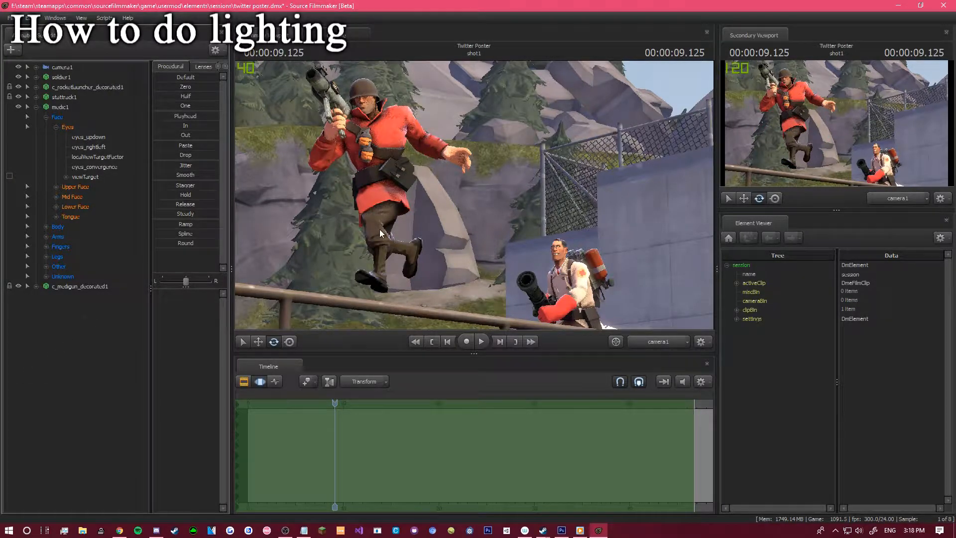
Lower camera1's toneMapScale slightly to darken the shot.
click(77, 68)
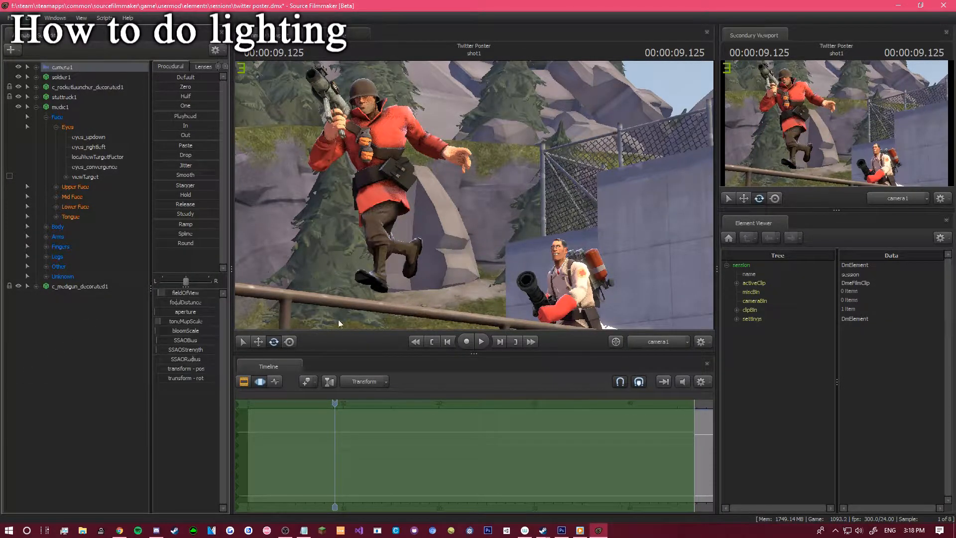
drag(175, 320, 173, 319)
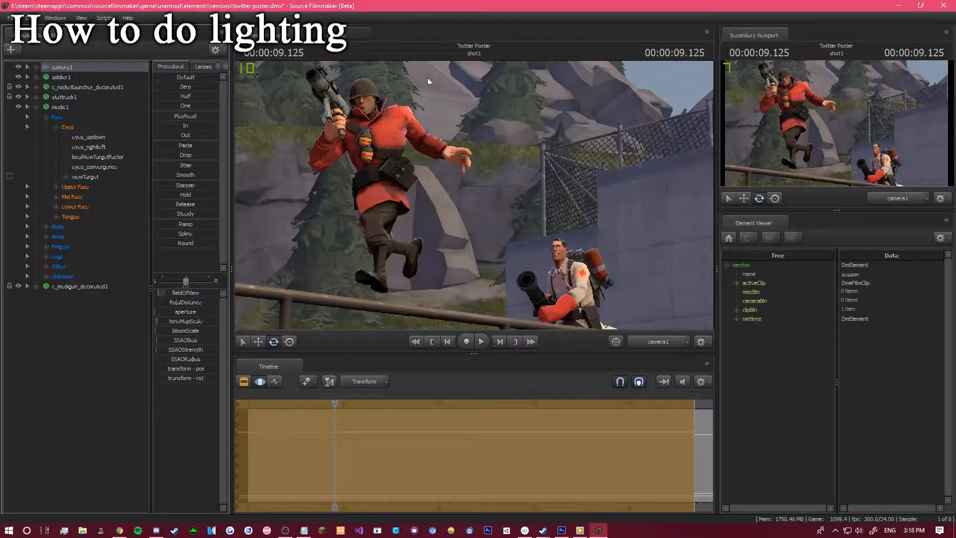
Create an animation set for a new light, collapse the medic's controls, and look through light1 in the primary viewport.
right_click(79, 343)
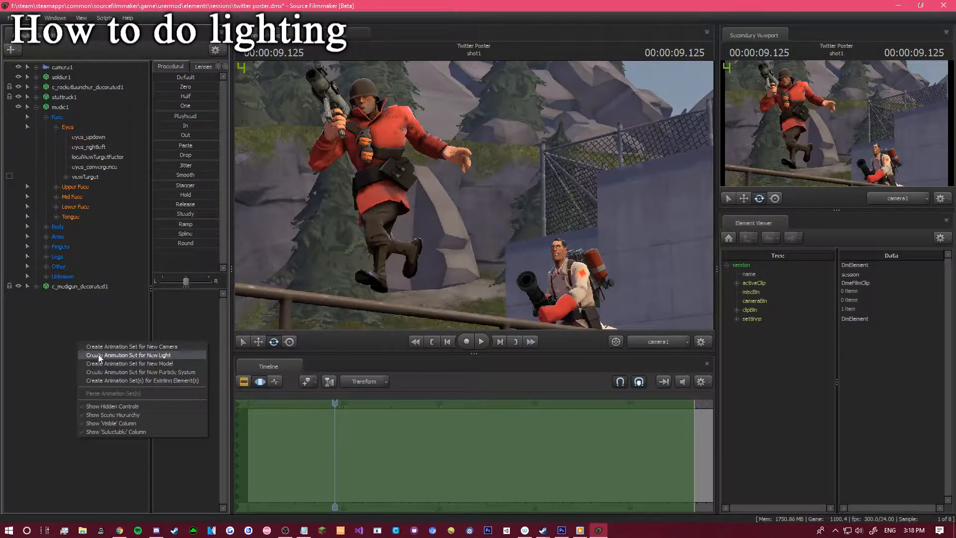
click(98, 354)
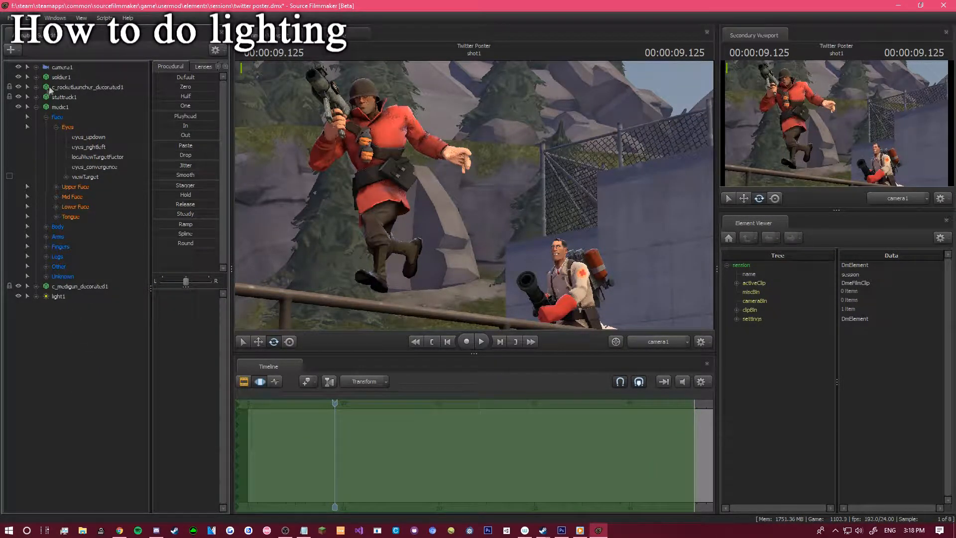
click(35, 104)
click(59, 127)
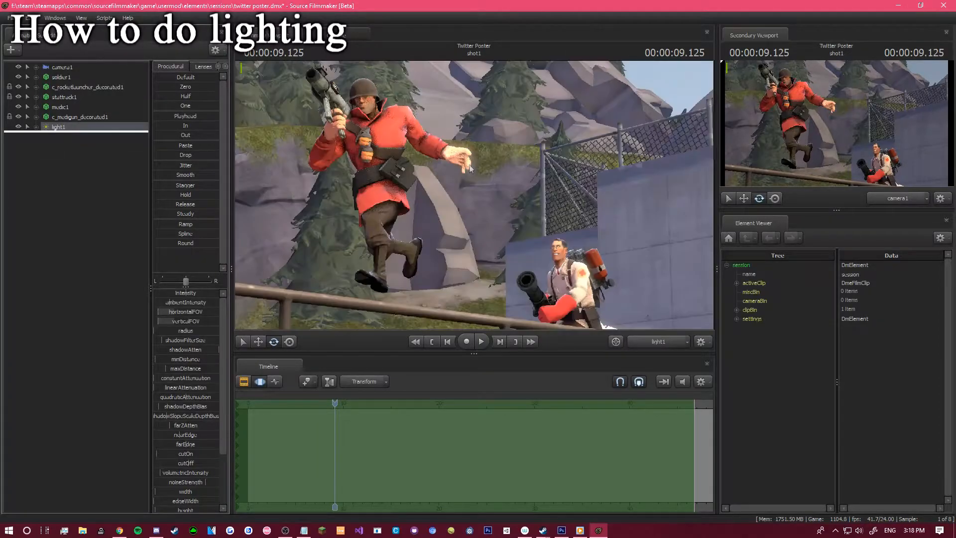
Move light1 in front of and above the characters and aim it down at the soldier and medic.
key(a)
drag(475, 195, 511, 269)
key(z)
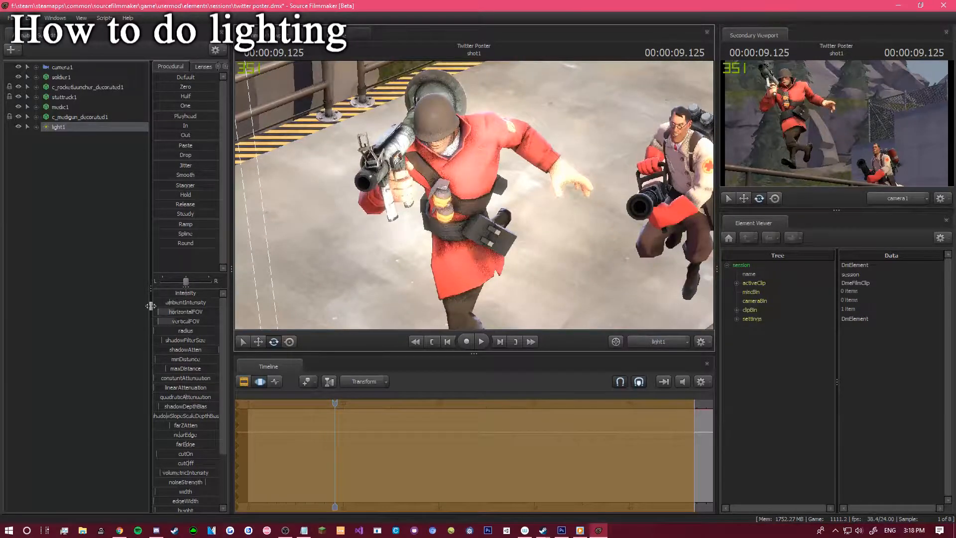
click(59, 128)
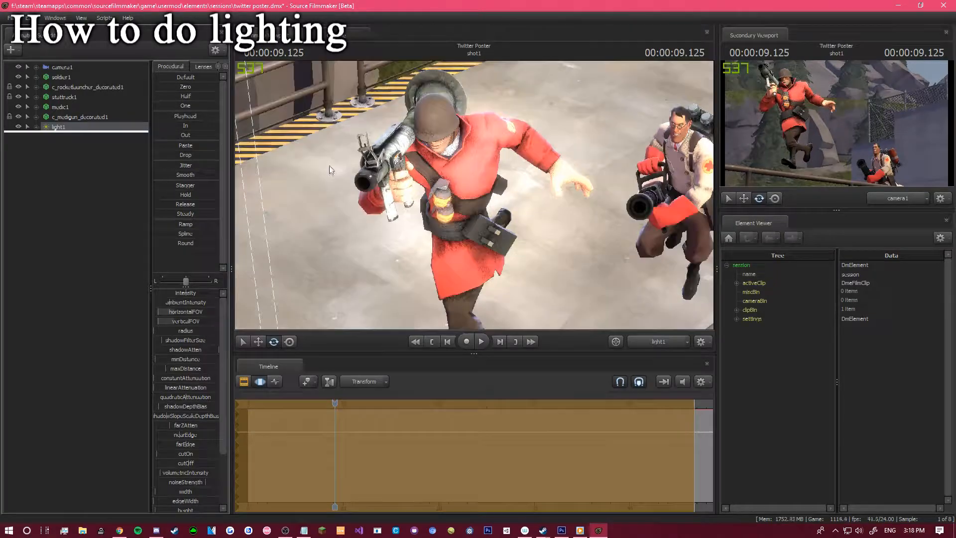
Adjust light1's horizontalFOV and reposition the light so it covers both the soldier and the medic.
drag(166, 312, 189, 313)
drag(474, 196, 471, 194)
key(w)
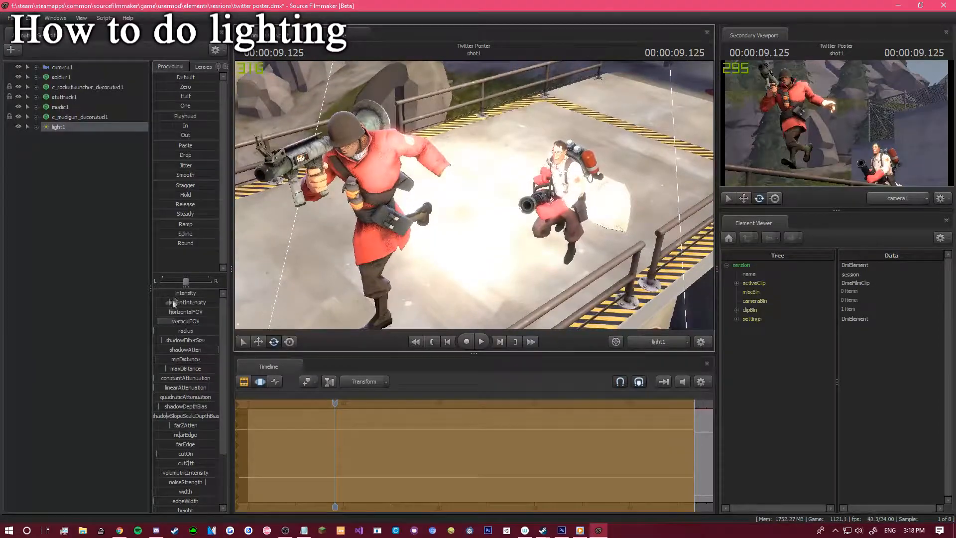
drag(174, 312, 187, 312)
drag(474, 195, 474, 195)
key(w)
Return the primary viewport to camera1 and reduce light1's color_blue value to give the light a warm tint.
click(674, 342)
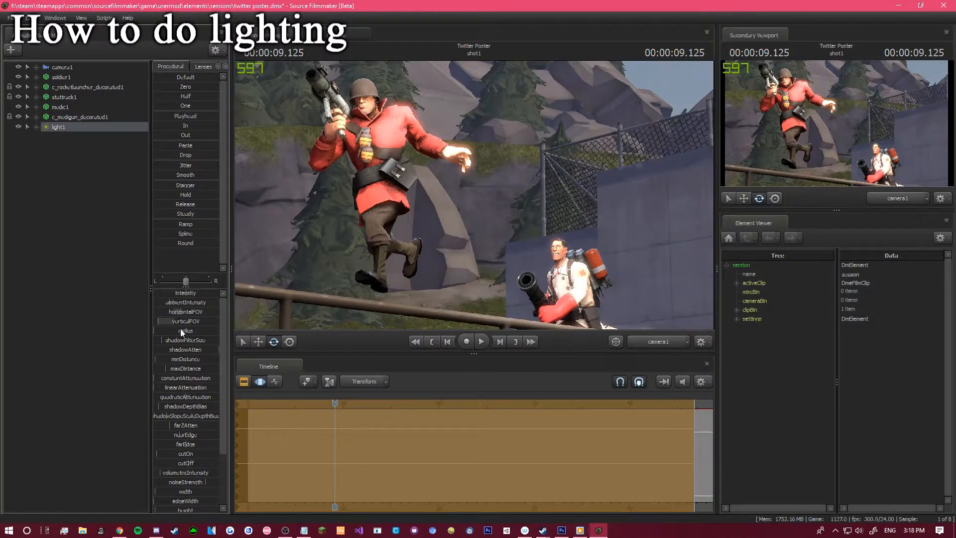
scroll(180, 329, down, 3)
drag(216, 477, 193, 464)
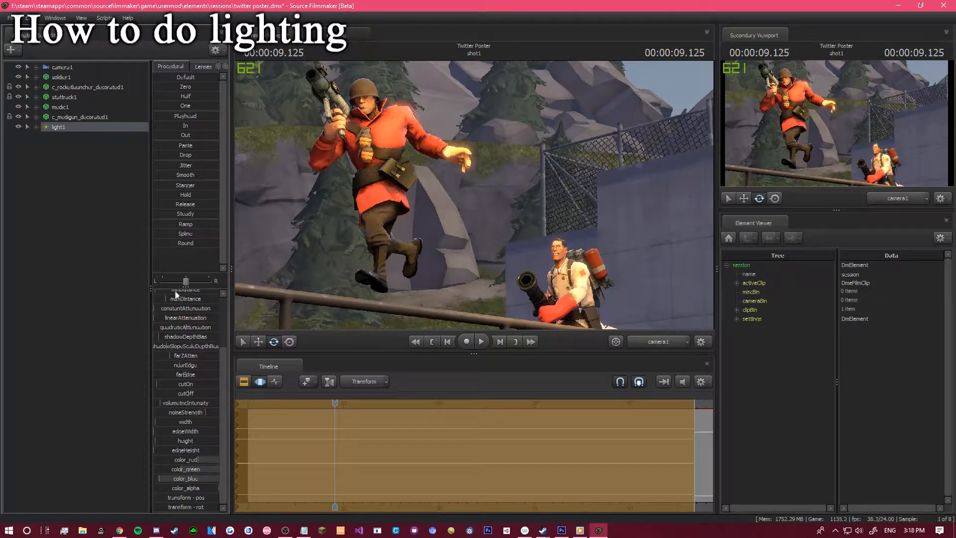
Check light1's coverage through its own view, return the primary viewport to camera1, and rebalance light1's color_red and color_green values.
scroll(179, 301, up, 3)
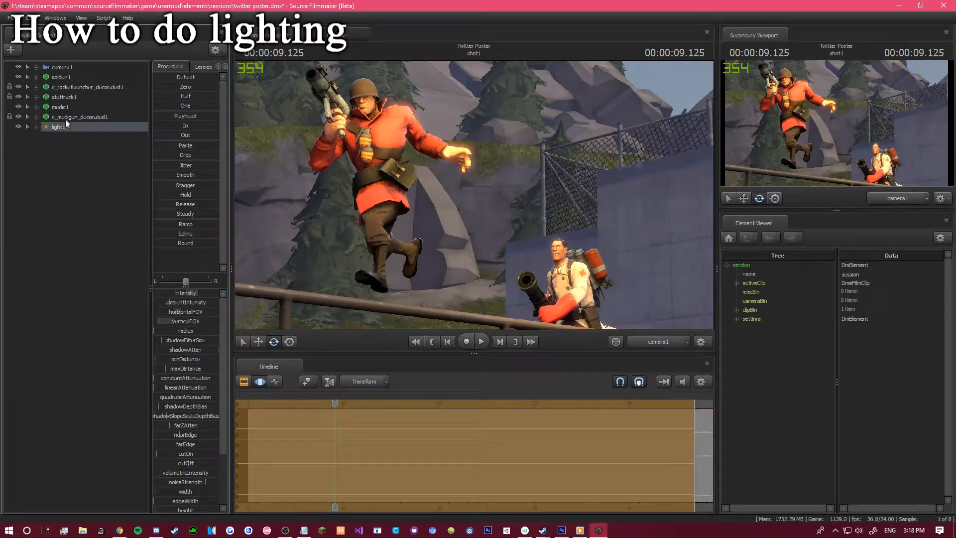
drag(64, 129, 474, 195)
click(653, 341)
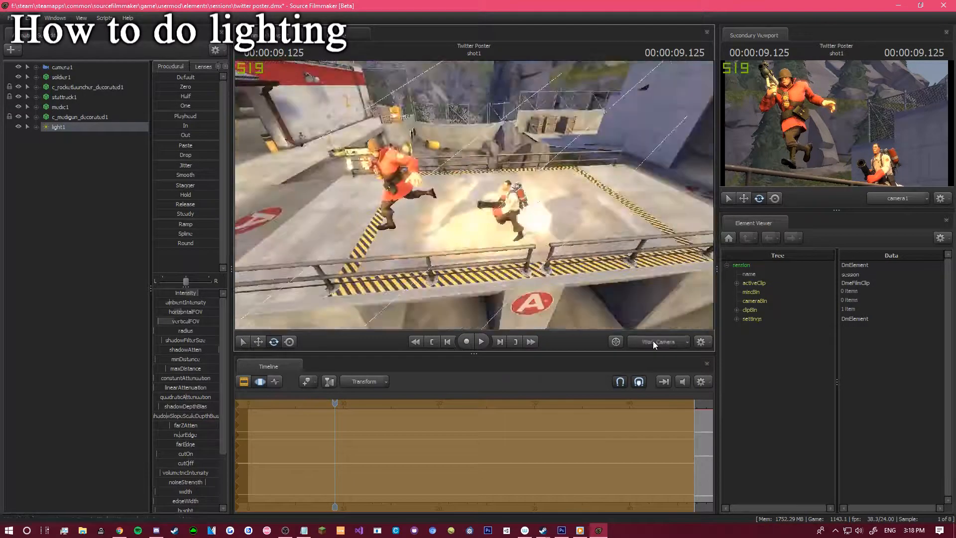
click(653, 341)
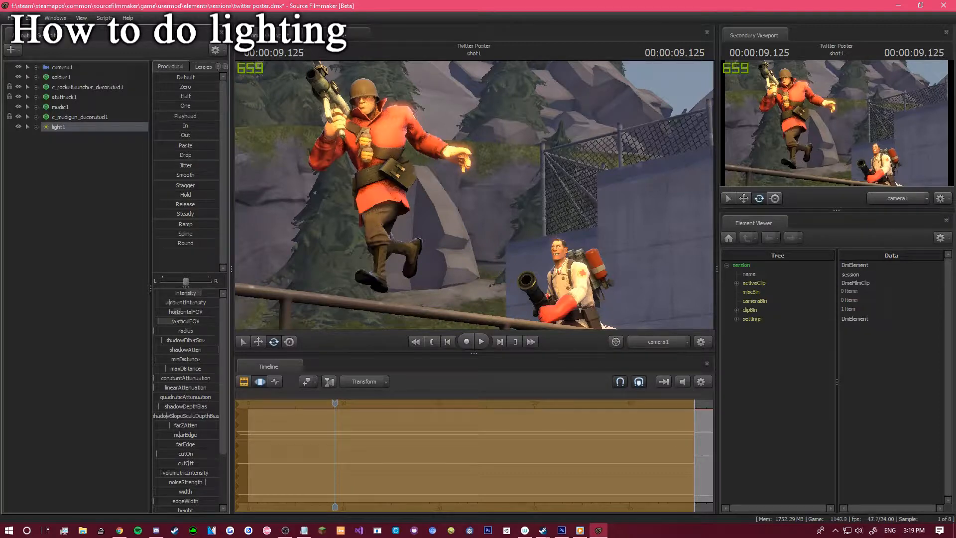
scroll(204, 465, down, 3)
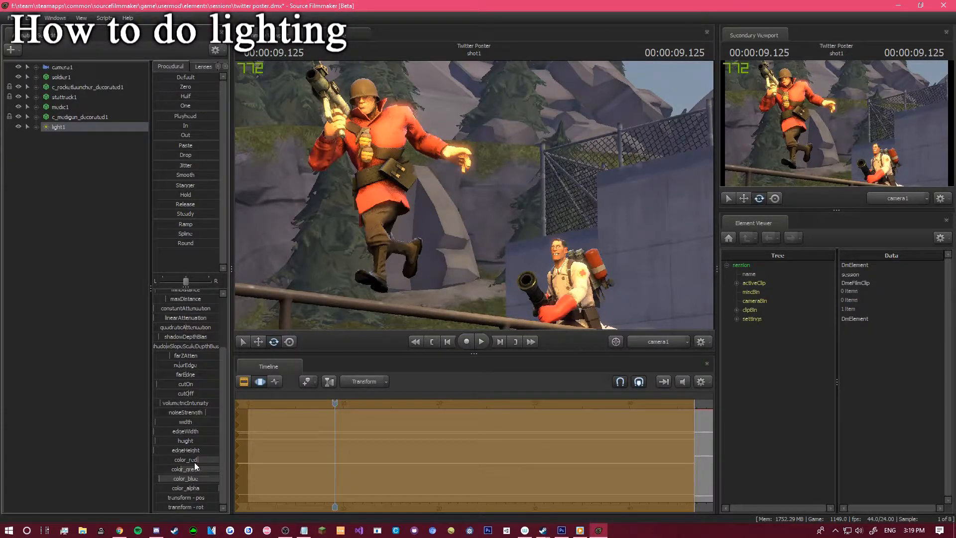
drag(194, 468, 182, 468)
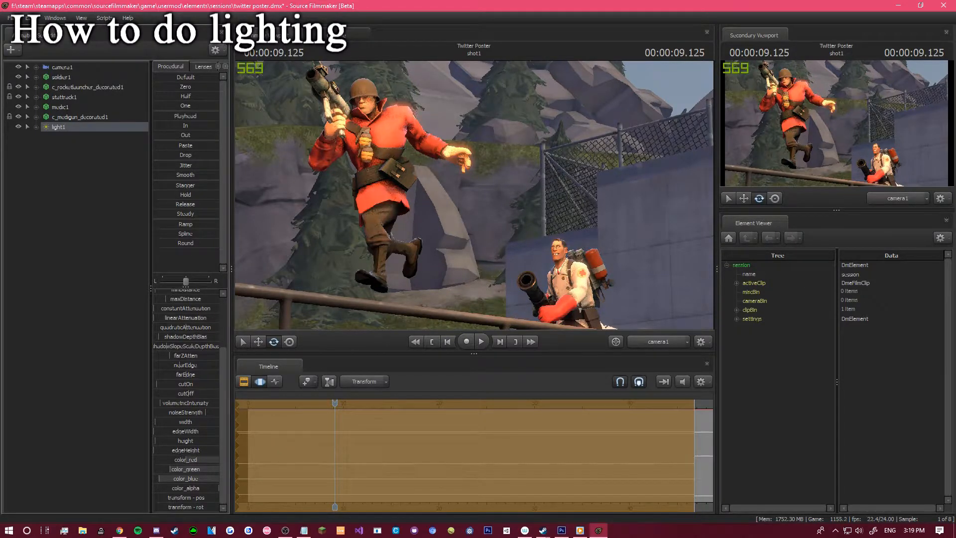
Create an animation set for a new light, look through light2 and position it to light the soldier from the side.
right_click(88, 186)
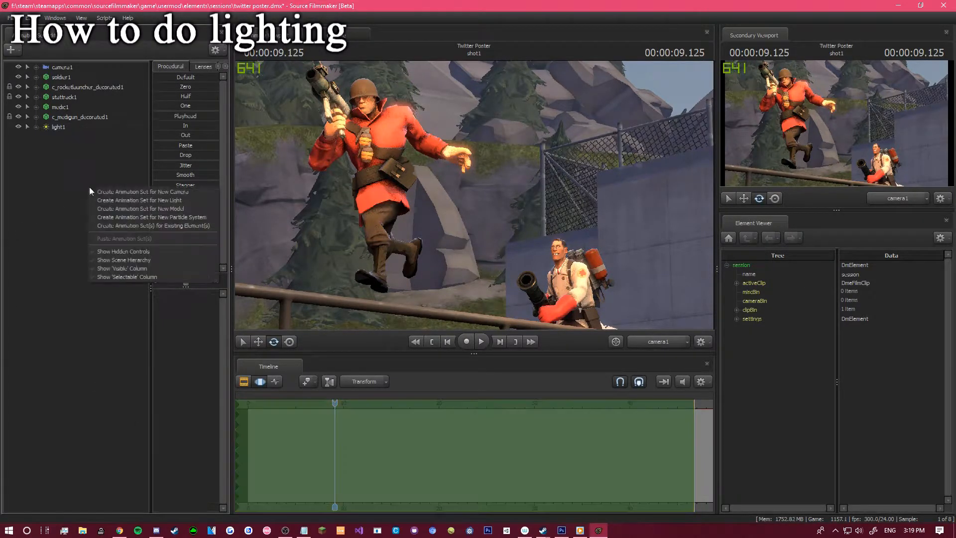
click(115, 201)
drag(66, 134, 406, 226)
key(w)
key(s)
key(a)
Adjust light2's horizontalFOV and, viewing through camera1, change its color values to give it a cooler tint.
drag(202, 312, 210, 312)
click(658, 342)
click(668, 334)
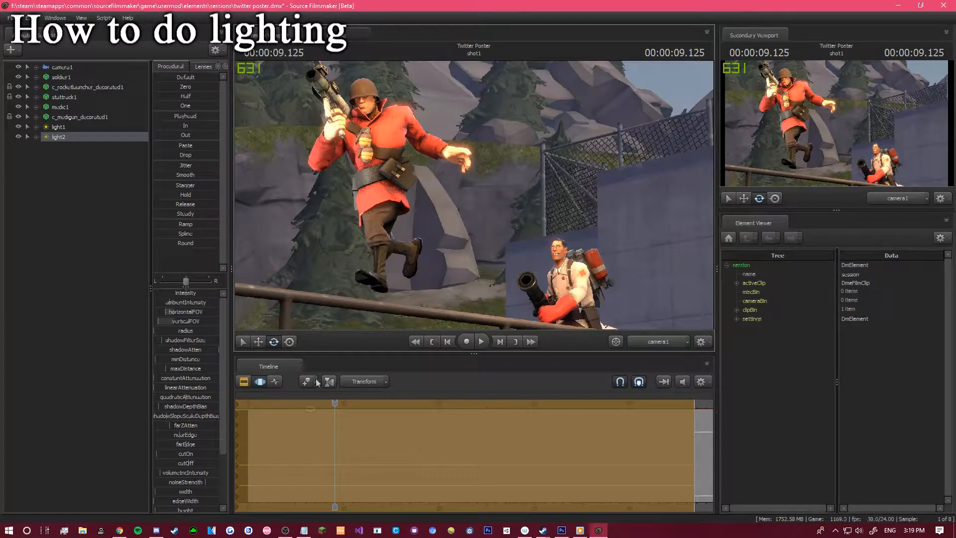
scroll(211, 425, down, 3)
drag(224, 462, 205, 479)
scroll(178, 300, up, 3)
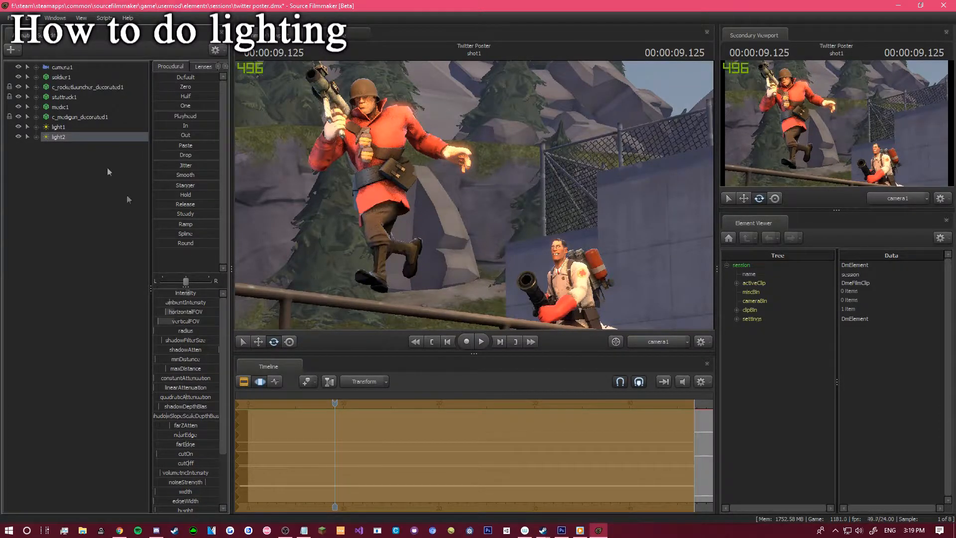
Copy light2's animation set and paste it as a third light.
click(89, 139)
right_click(81, 135)
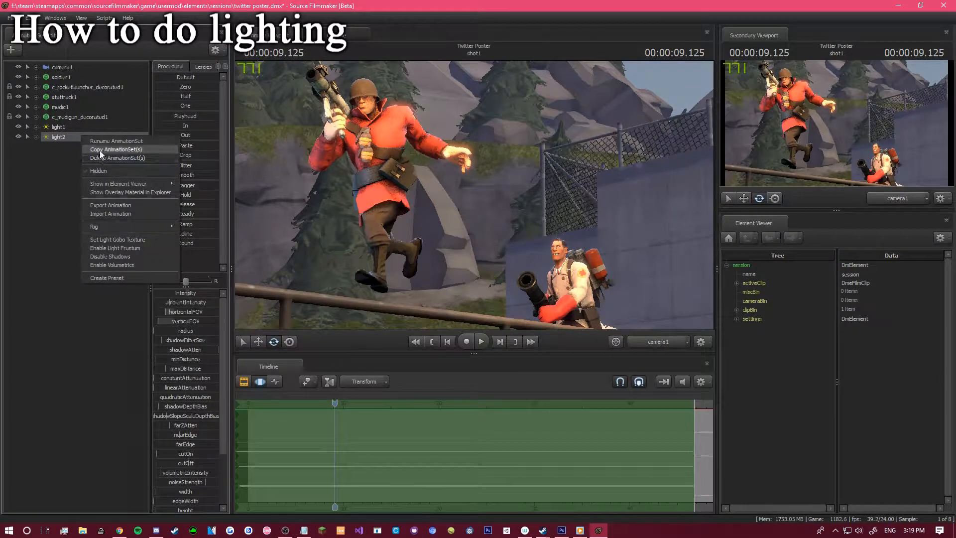
right_click(88, 232)
click(133, 287)
Look through light3 in the primary viewport and move it close to the medic, aimed at his body.
drag(67, 146, 400, 212)
key(w)
drag(474, 195, 475, 196)
key(a)
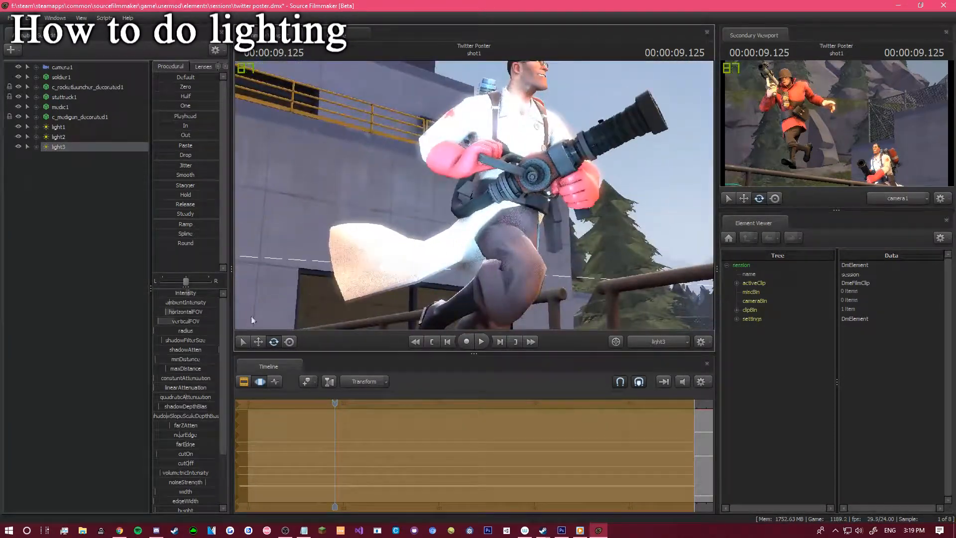
Adjust light3's horizontalFOV and framing of the medic, and lower its intensity while viewing through camera1.
drag(160, 312, 167, 313)
drag(487, 240, 494, 230)
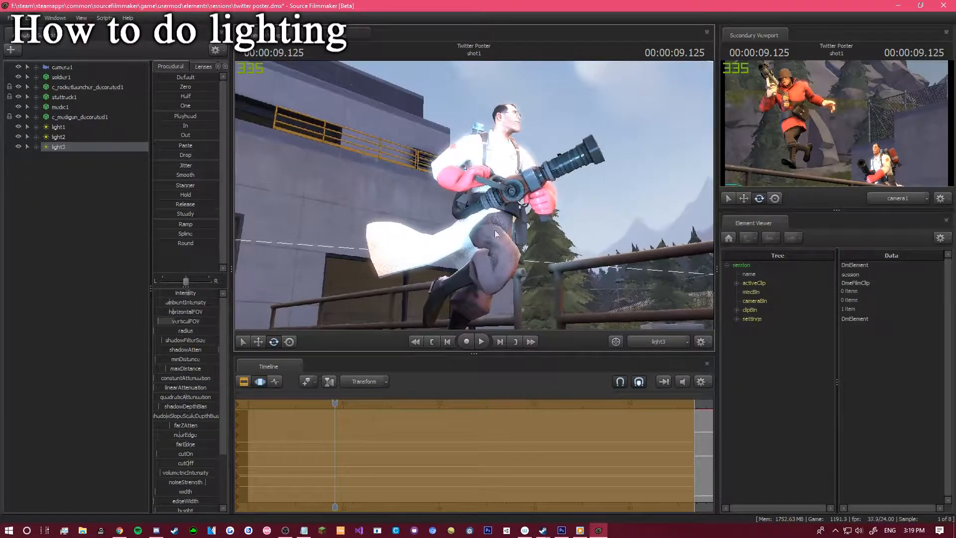
click(669, 342)
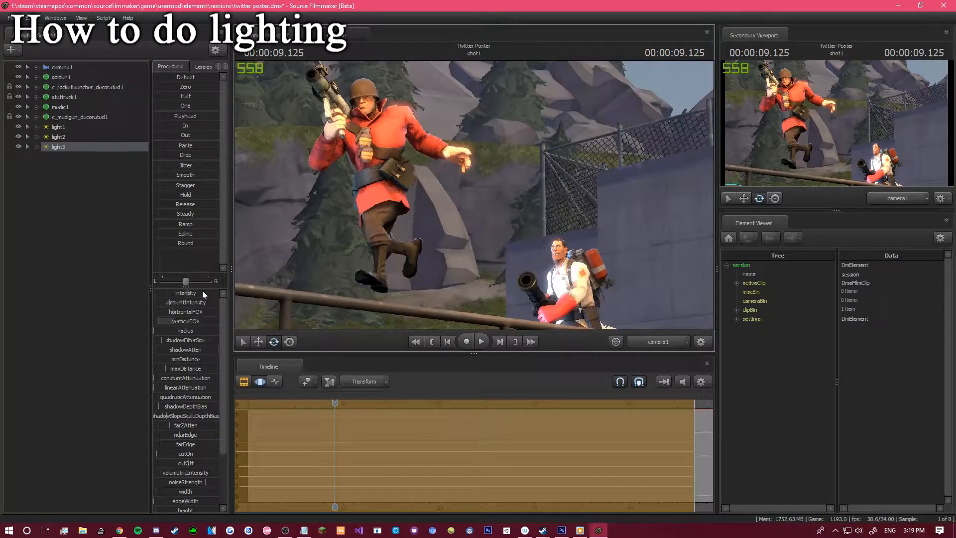
drag(202, 293, 177, 293)
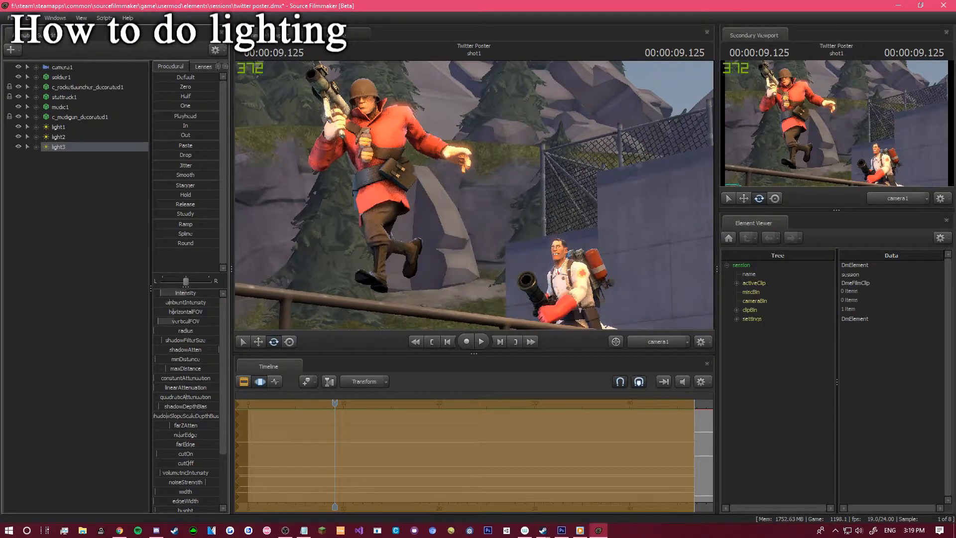
Create an animation set for a fourth light, look through it and move it behind the soldier, aimed at his back.
right_click(79, 225)
click(99, 231)
drag(100, 157, 448, 194)
drag(448, 194, 685, 210)
key(w)
key(w)
key(a)
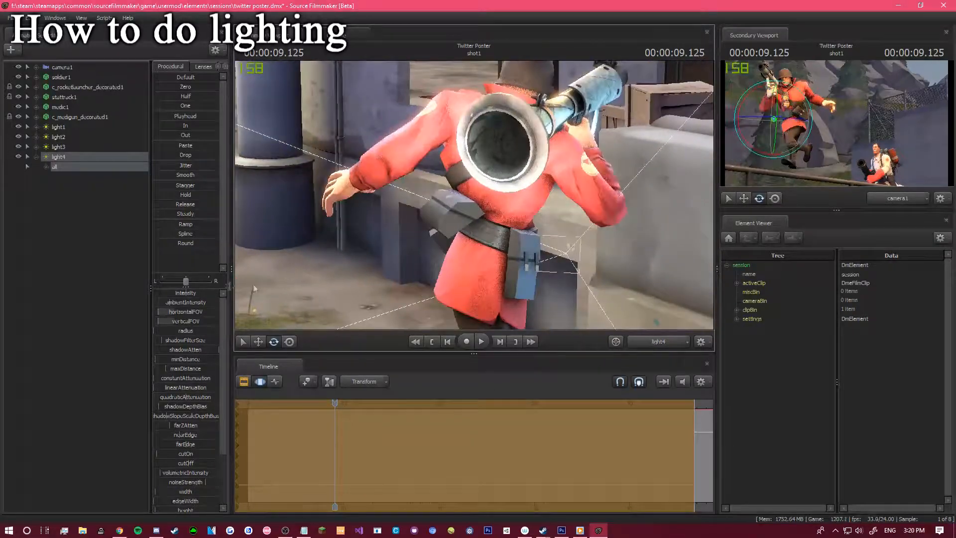
Adjust light4's horizontalFOV and refine its position and aim so it covers the soldier from behind.
drag(159, 314, 182, 314)
key(w)
mouse_move(398, 239)
mouse_down()
mouse_move(409, 232)
mouse_move(416, 264)
mouse_move(412, 248)
mouse_up()
key(z)
drag(431, 205, 432, 220)
drag(181, 312, 189, 316)
Return the primary viewport to camera1 and adjust light4's color values to give it a yellow tint.
click(658, 342)
click(652, 352)
scroll(199, 449, down, 3)
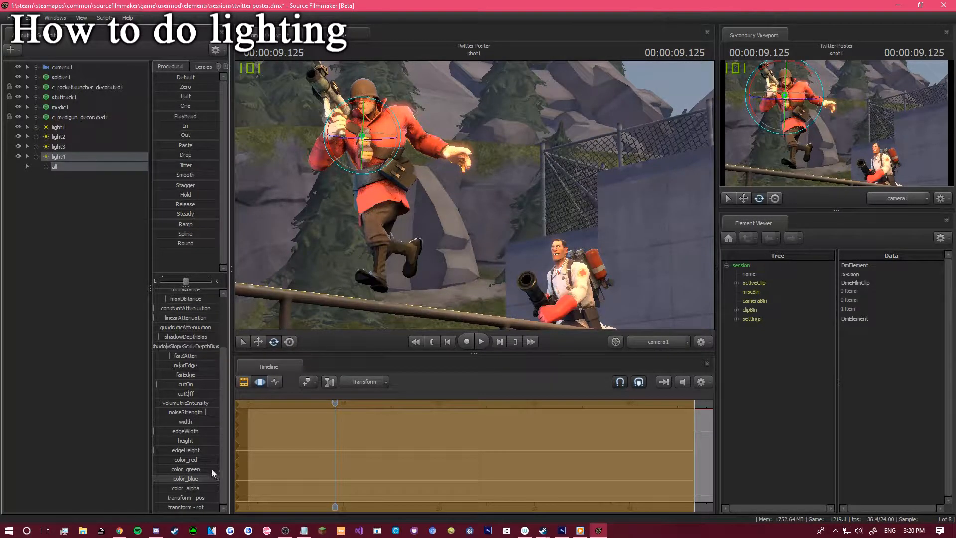
scroll(205, 428, up, 3)
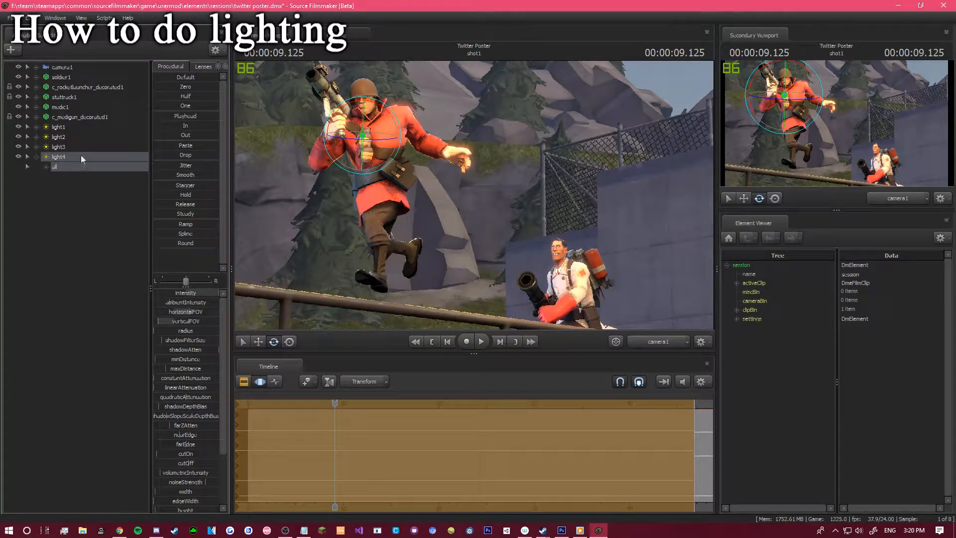
Look through light4 again, shift it sideways behind the soldier, and return the primary viewport to camera1.
drag(79, 156, 355, 167)
key(a)
key(a)
double_click(658, 343)
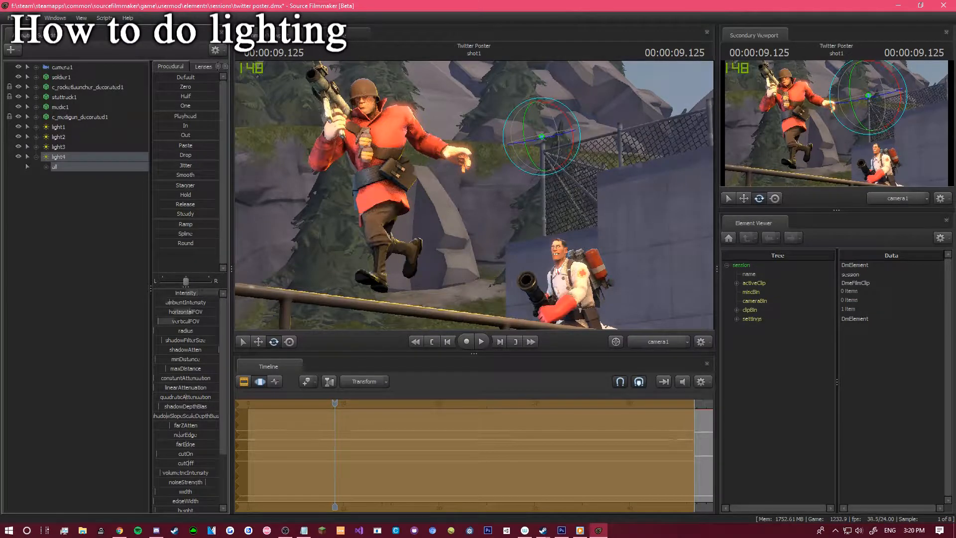
Copy light4's animation set, paste it as a fifth light, and look through light5 in the primary viewport.
right_click(98, 161)
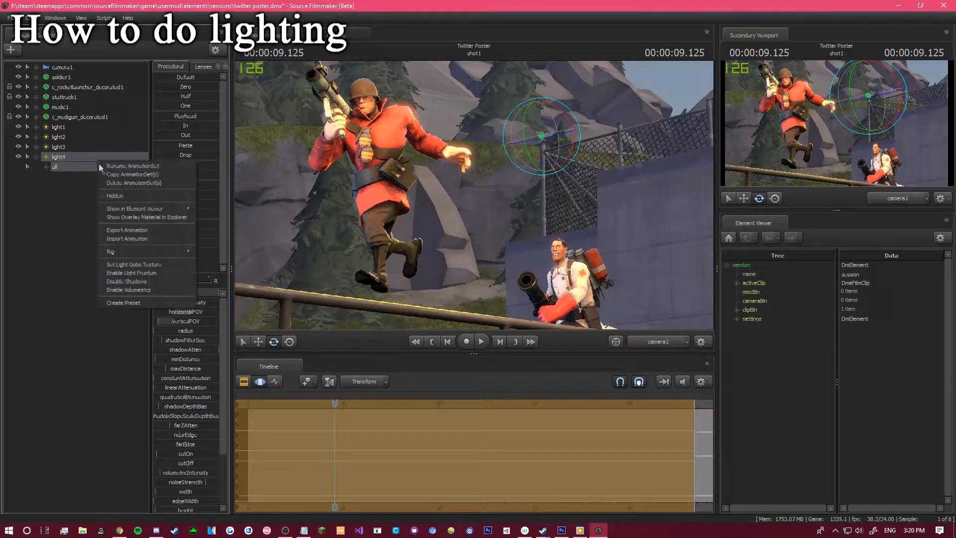
click(105, 173)
right_click(93, 239)
click(108, 290)
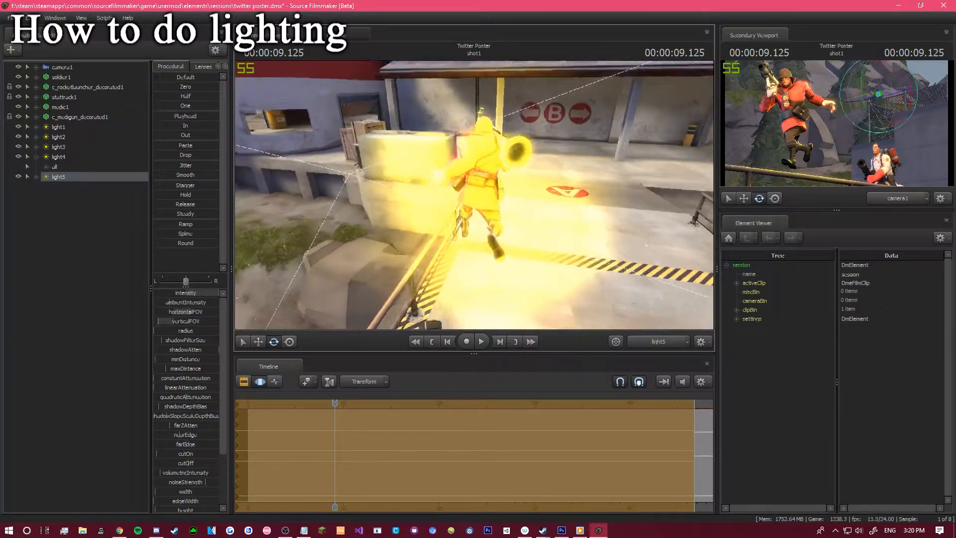
Move and aim light5 so it lights the medic from behind, and return the primary viewport to camera1.
key(s)
mouse_move(474, 195)
mouse_down()
mouse_move(463, 224)
mouse_move(423, 195)
mouse_move(467, 191)
mouse_up()
key(d)
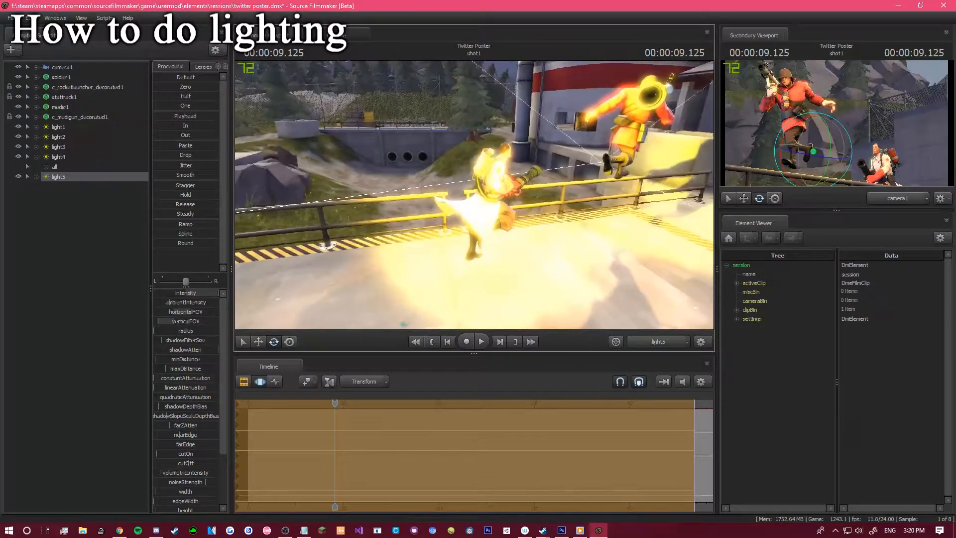
click(657, 336)
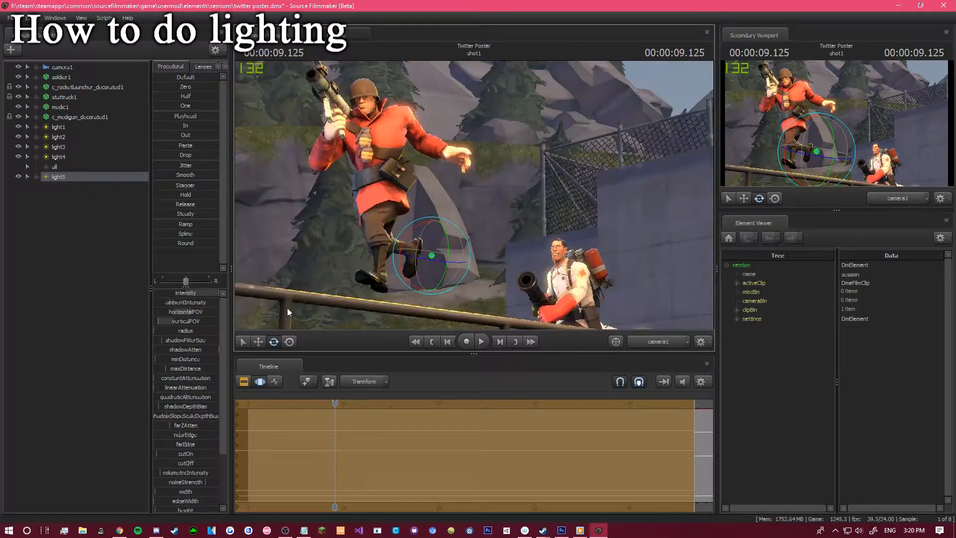
Fine-tune light5's intensity and clear the animation set selection.
mouse_move(209, 293)
mouse_down()
mouse_move(166, 293)
mouse_move(220, 293)
mouse_up()
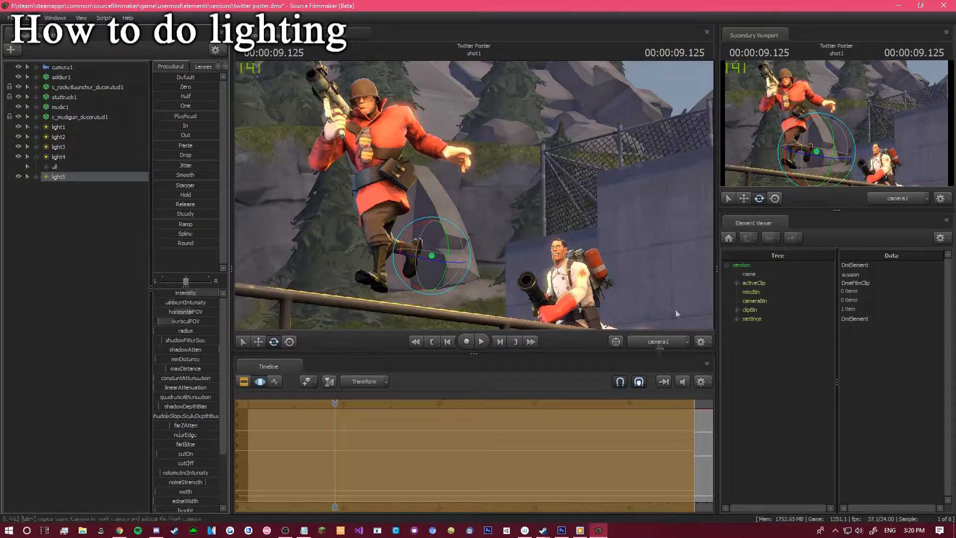
mouse_move(213, 294)
mouse_down()
mouse_move(183, 294)
mouse_move(215, 294)
mouse_up()
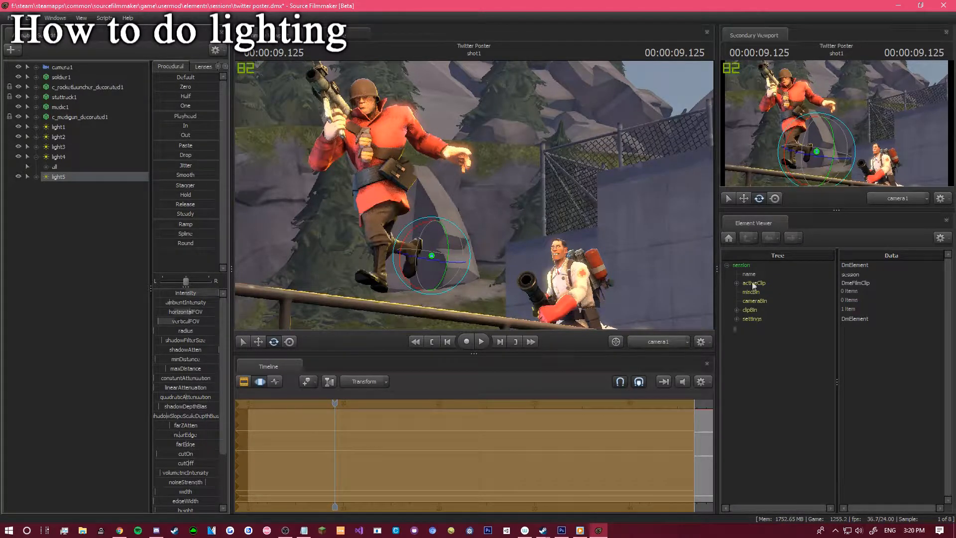
click(56, 202)
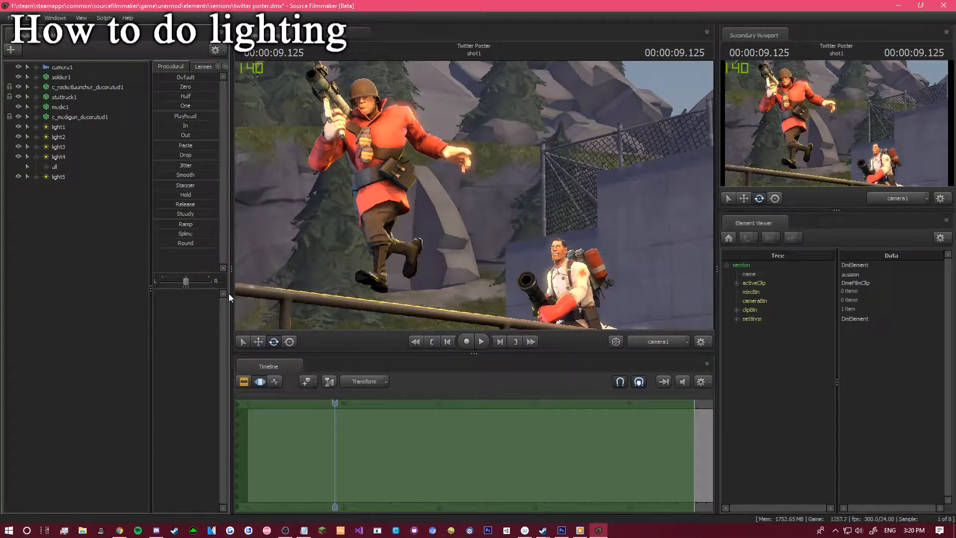
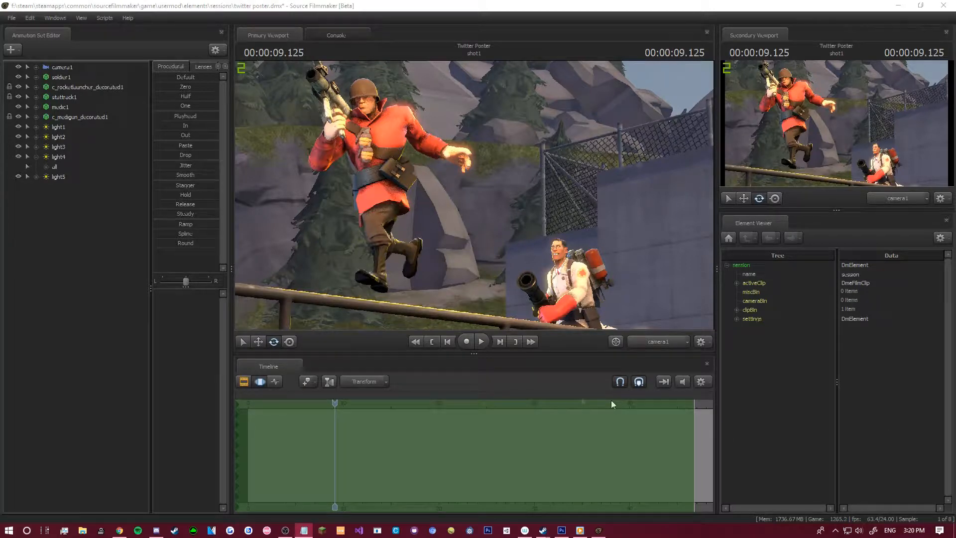
right_click(107, 213)
click(134, 235)
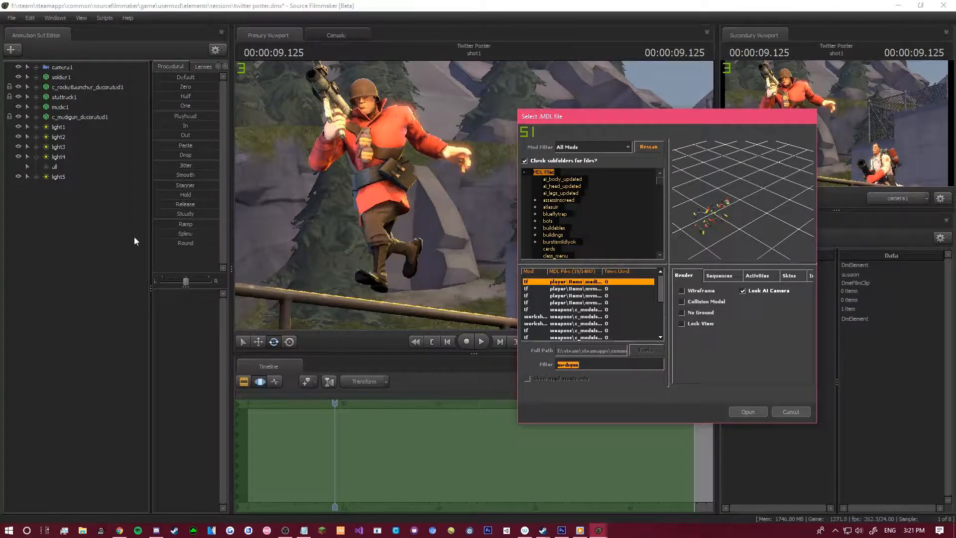
key(BackSpace)
text(k)
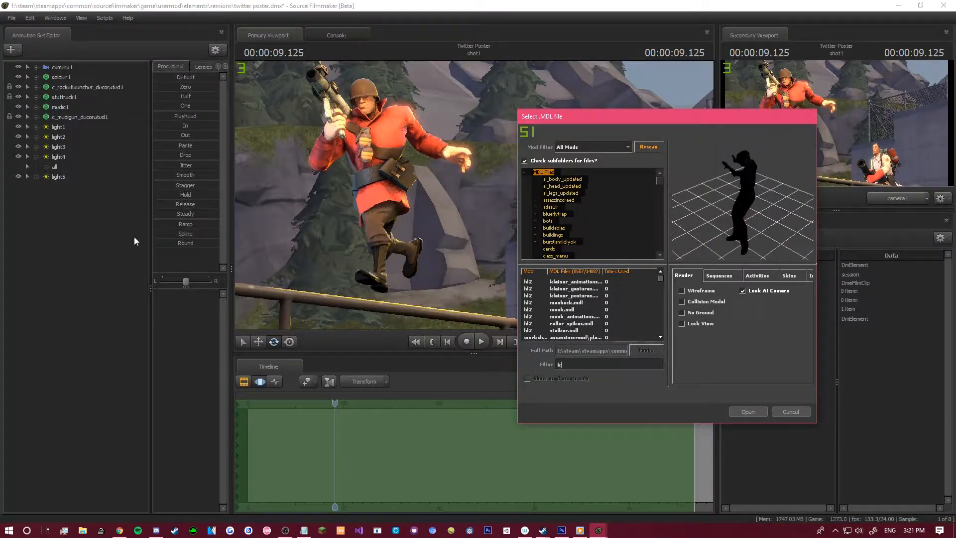
text(iller)
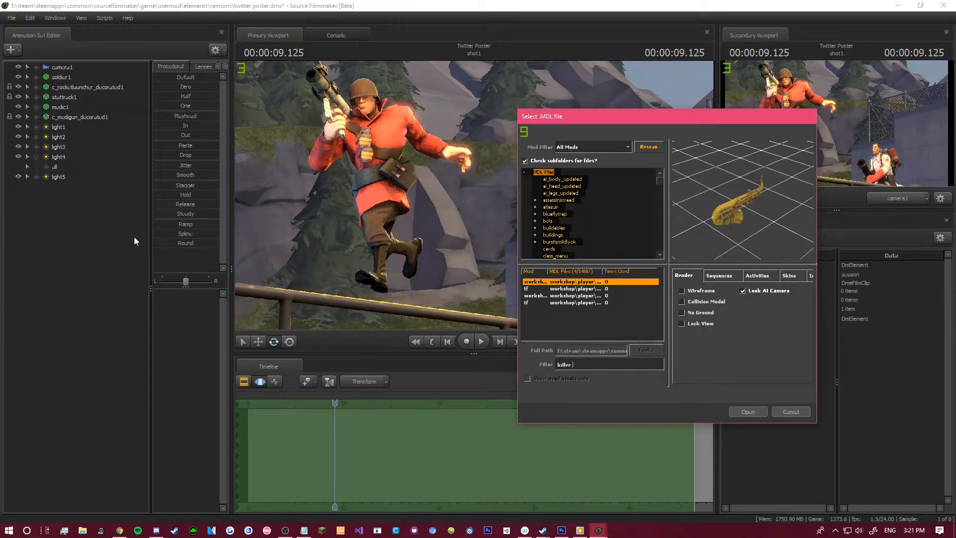
click(791, 412)
Add the Team Fortress item Killer's Kabuto to soldier1, filtering the item list by "killer".
right_click(64, 69)
right_click(57, 79)
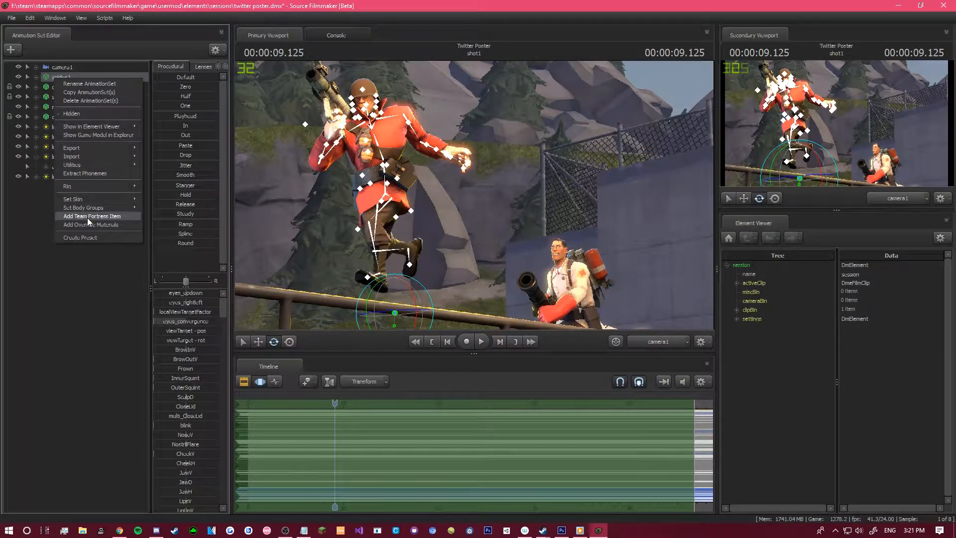
click(87, 221)
text(killer)
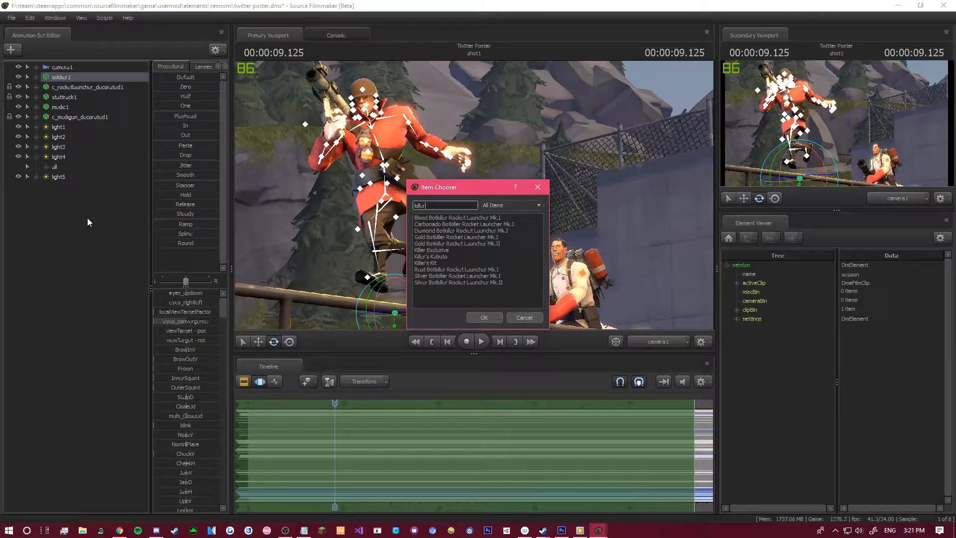
click(431, 255)
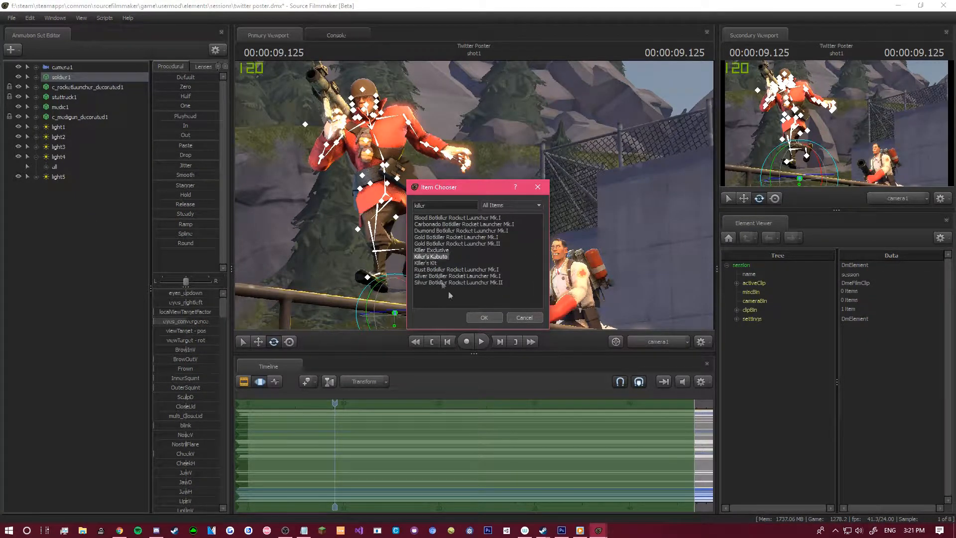
click(484, 318)
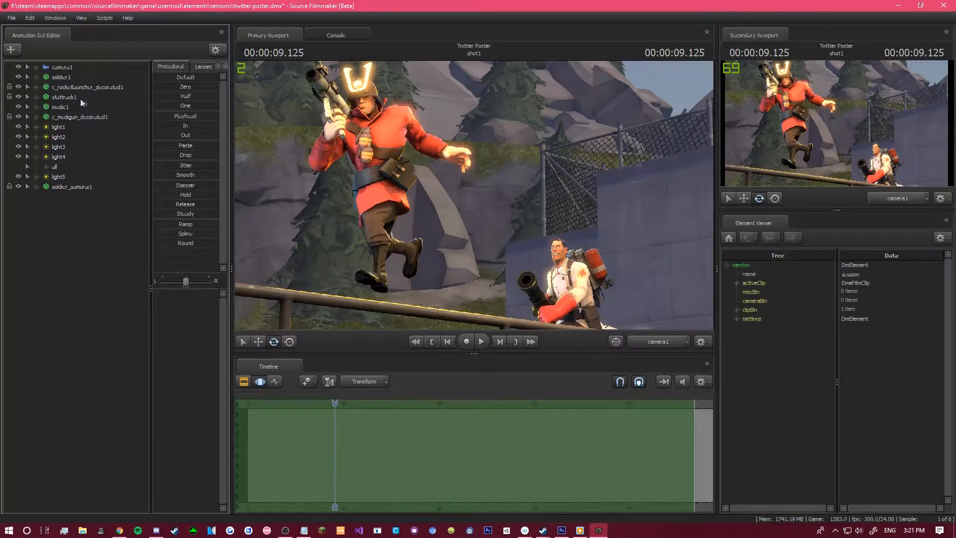
Set soldier1's helmet body group to none and move soldier_samurai1 directly below soldier1 in the animation set list.
right_click(66, 76)
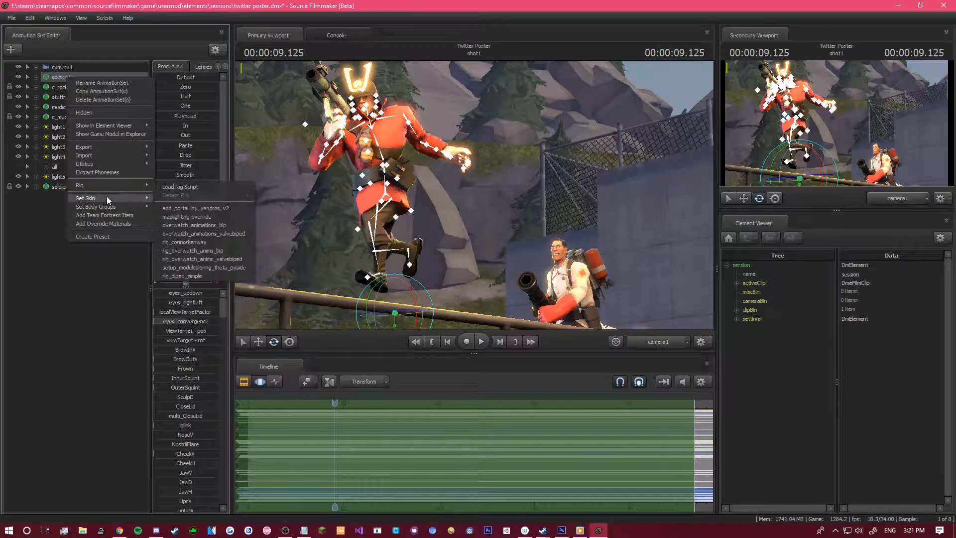
mouse_move(106, 204)
mouse_move(177, 225)
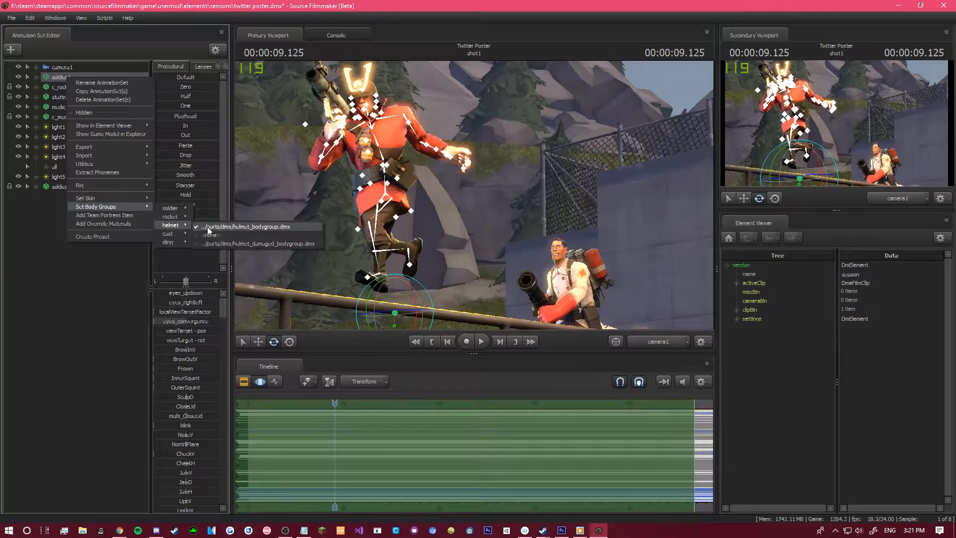
click(209, 234)
click(66, 209)
drag(71, 187, 67, 83)
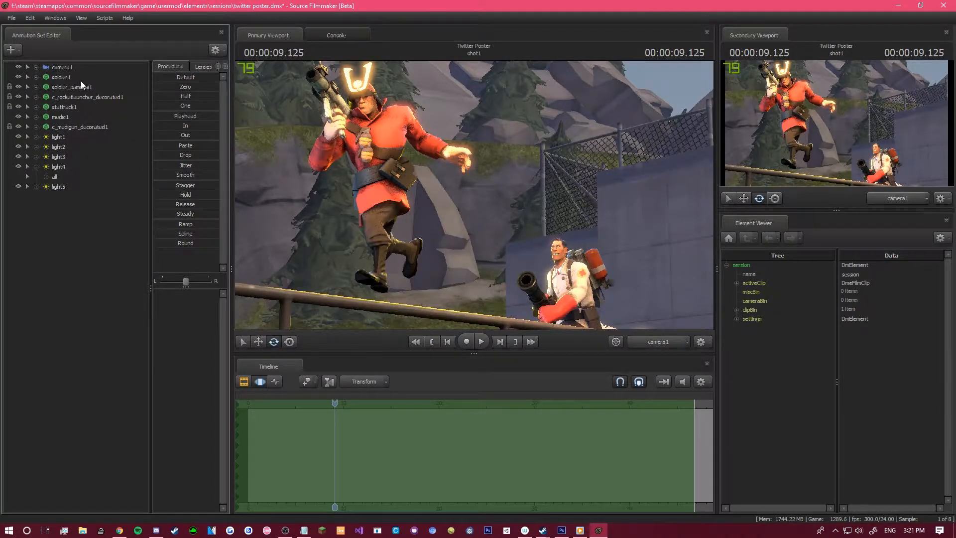
Add the Team Fortress item Hornblower to soldier1, filtering by "horn", and move jul13_generals_attire1 below soldier_samurai1 in the animation set list.
right_click(81, 81)
click(119, 219)
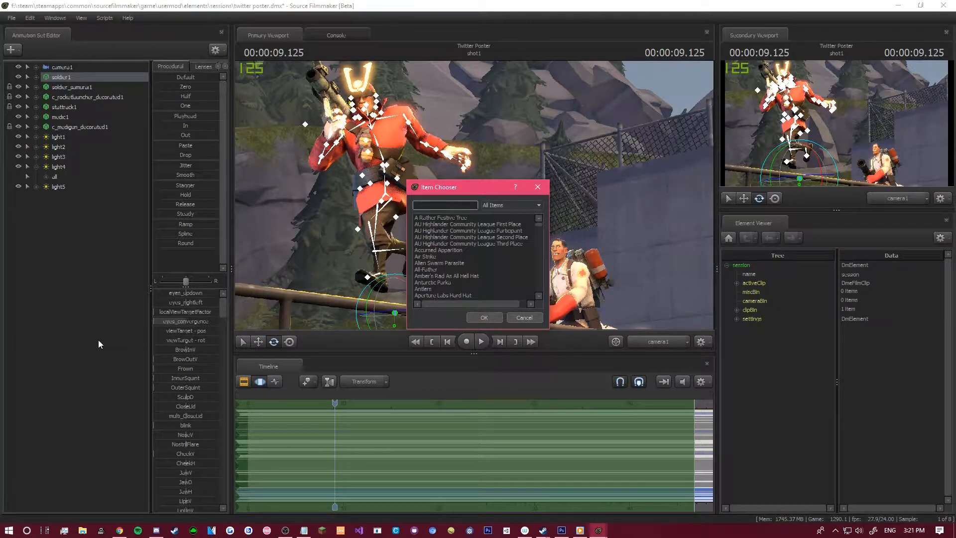
text(horn)
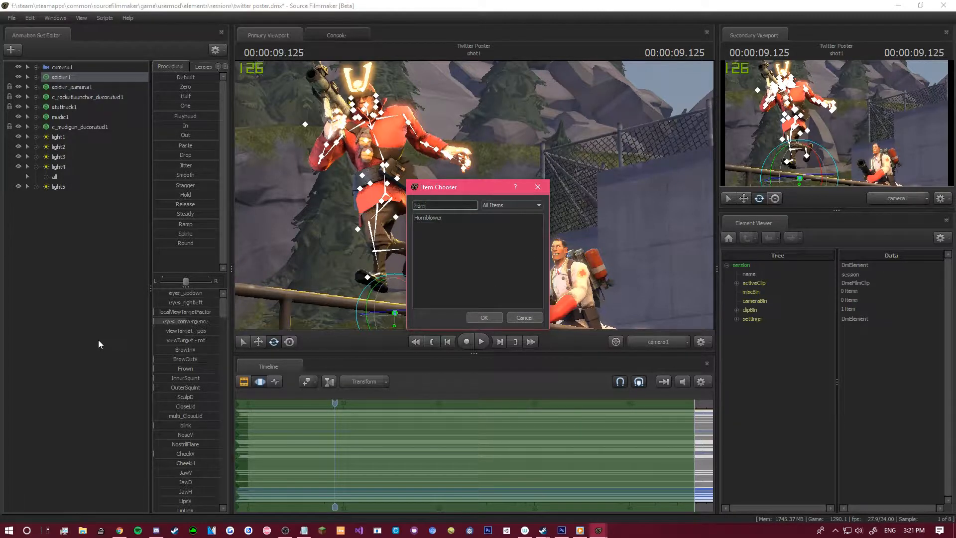
click(479, 317)
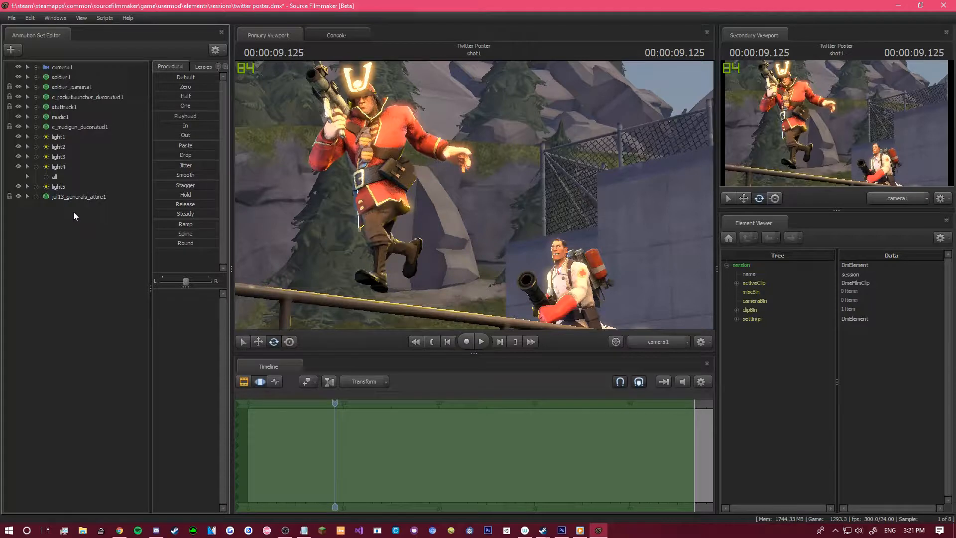
drag(73, 198, 72, 92)
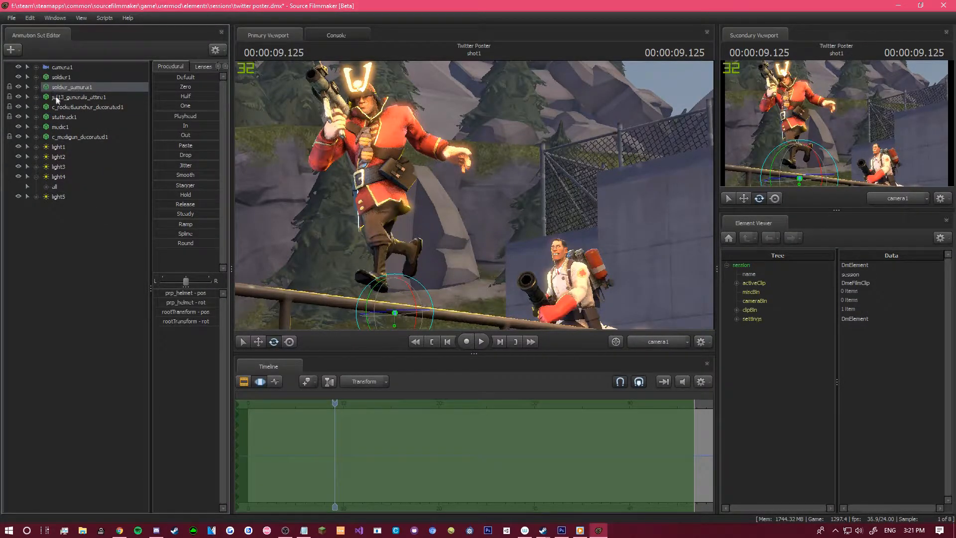
Paint soldier_samurai1 with the colour A Distinctive Lack of Hue, applied as the base tint.
right_click(60, 97)
click(92, 197)
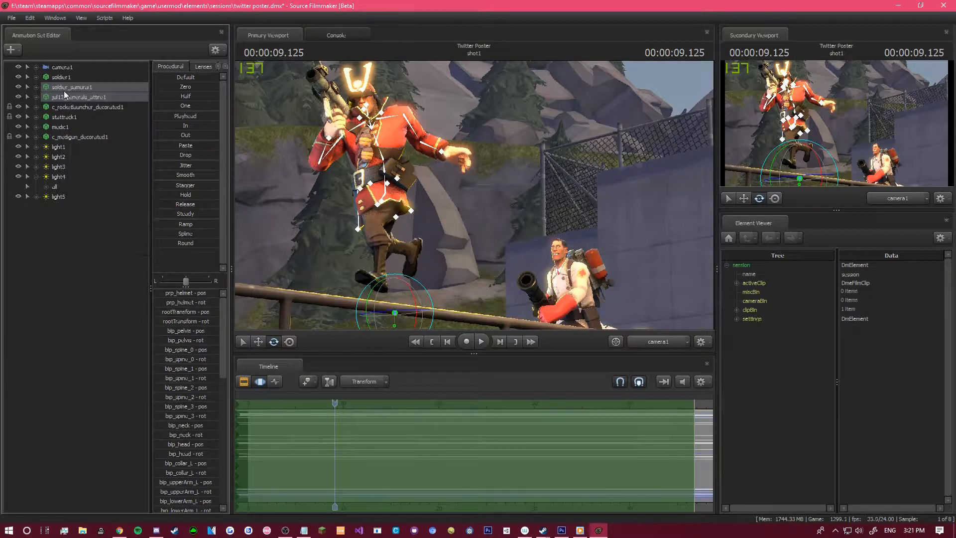
click(63, 91)
right_click(64, 91)
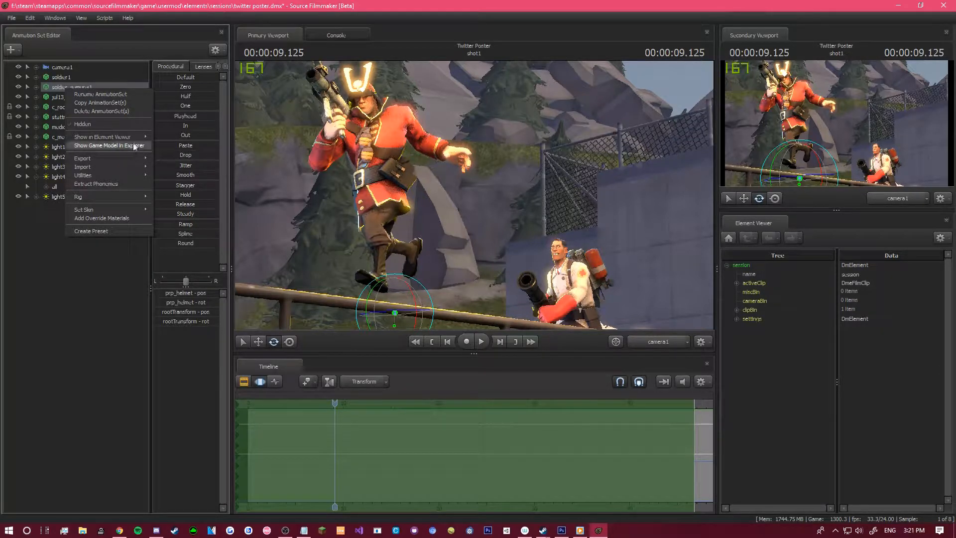
mouse_move(133, 160)
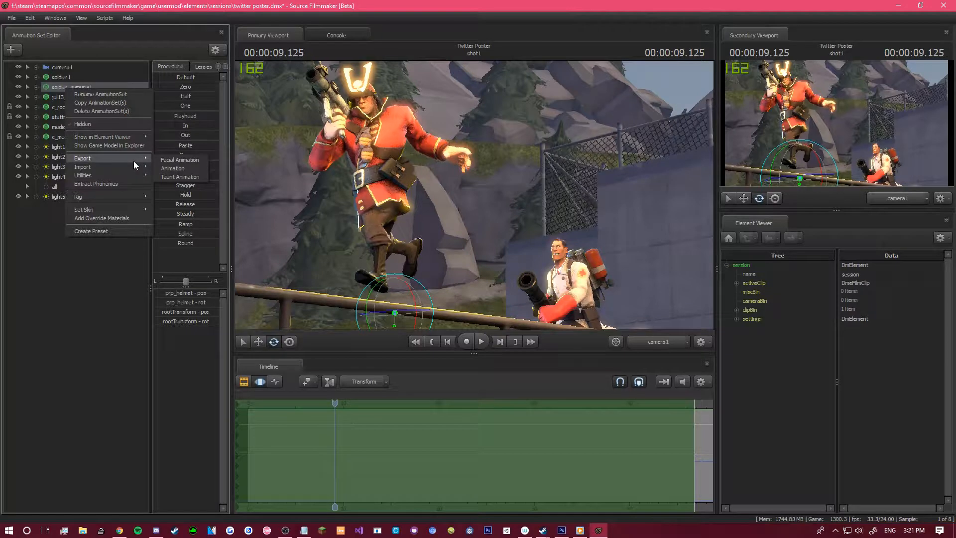
mouse_move(145, 197)
click(180, 275)
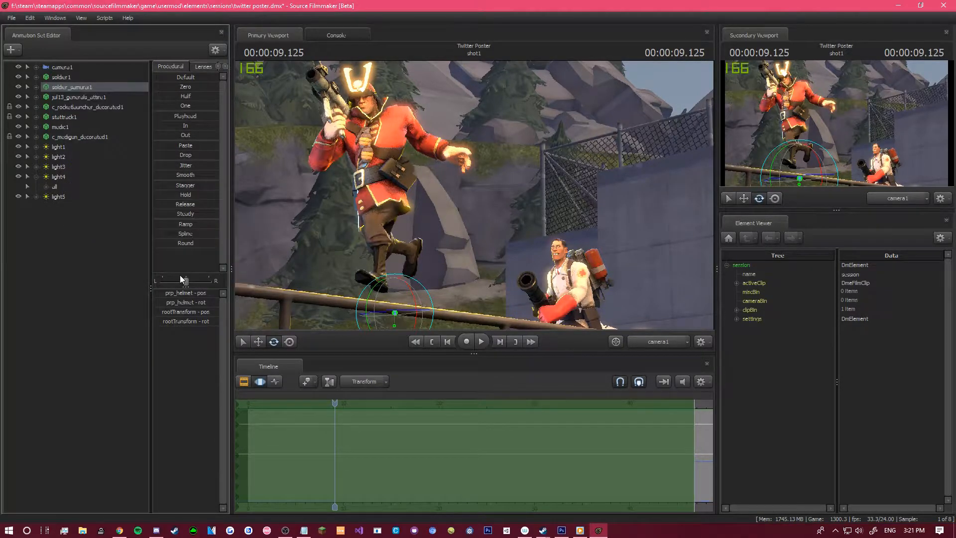
click(487, 237)
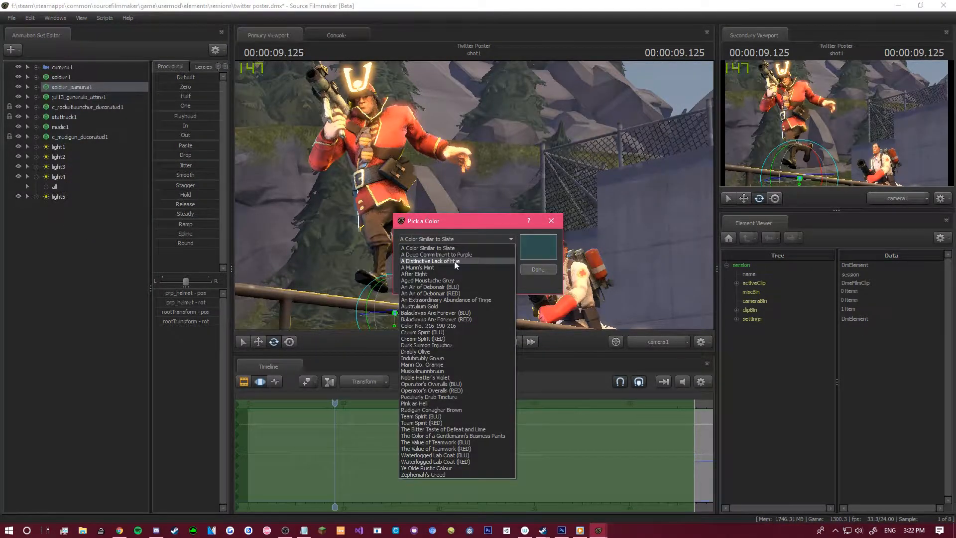
click(454, 261)
click(470, 286)
click(472, 321)
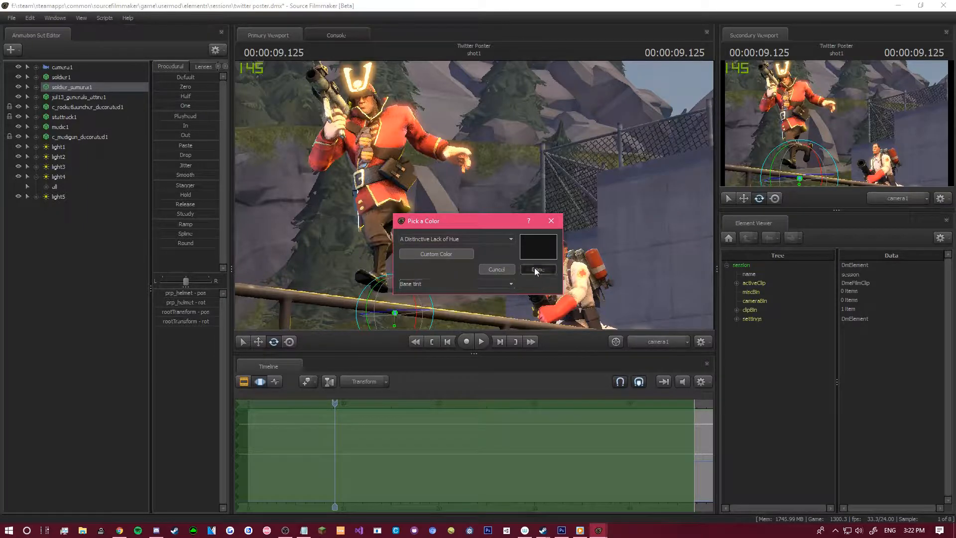
click(537, 269)
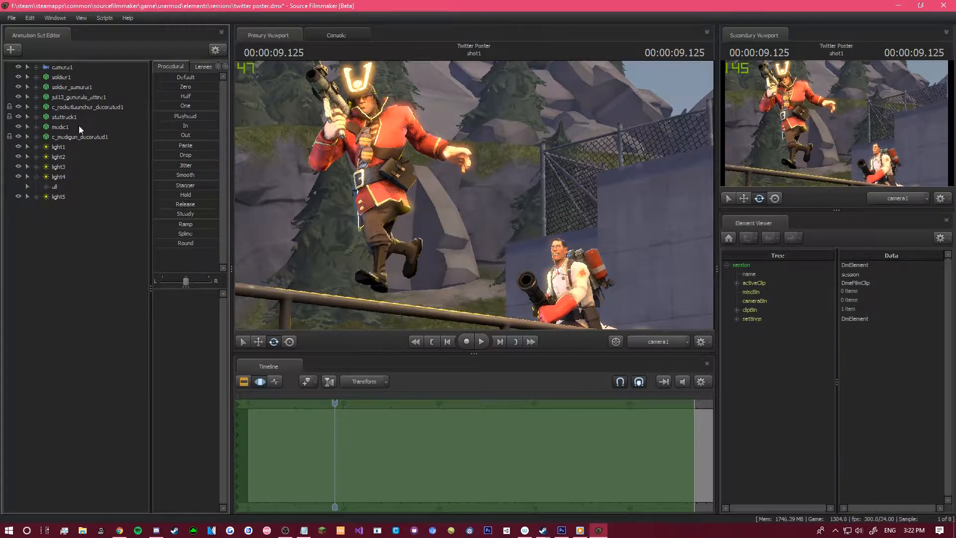
Paint jul13_generals_attire1 with the colour Pink as Hell, applied as the base tint.
click(85, 97)
right_click(85, 97)
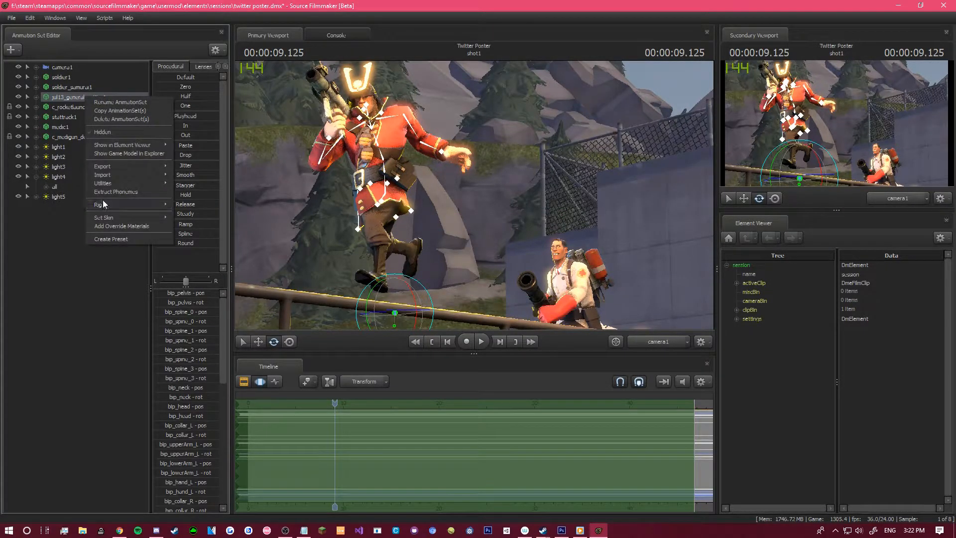
mouse_move(115, 207)
click(224, 287)
click(449, 240)
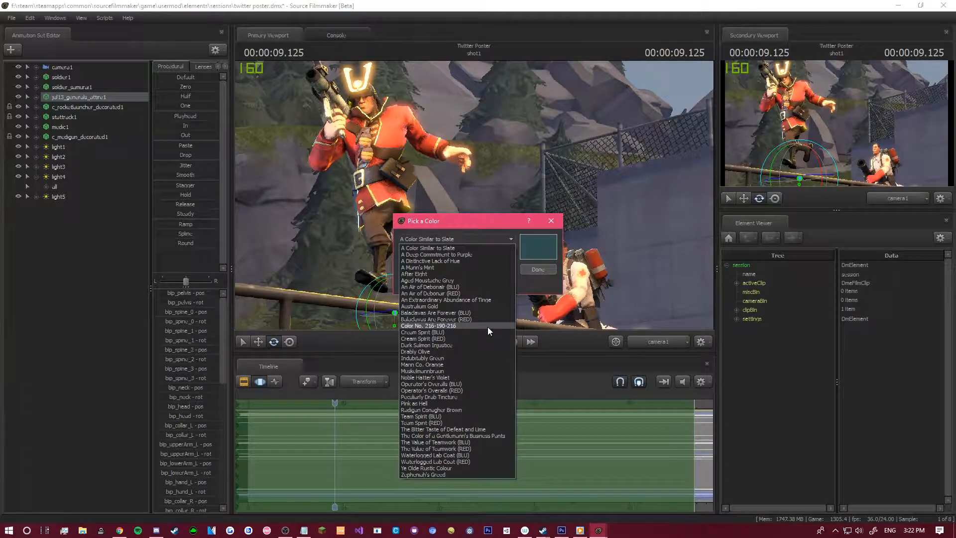
click(413, 403)
click(463, 284)
click(432, 315)
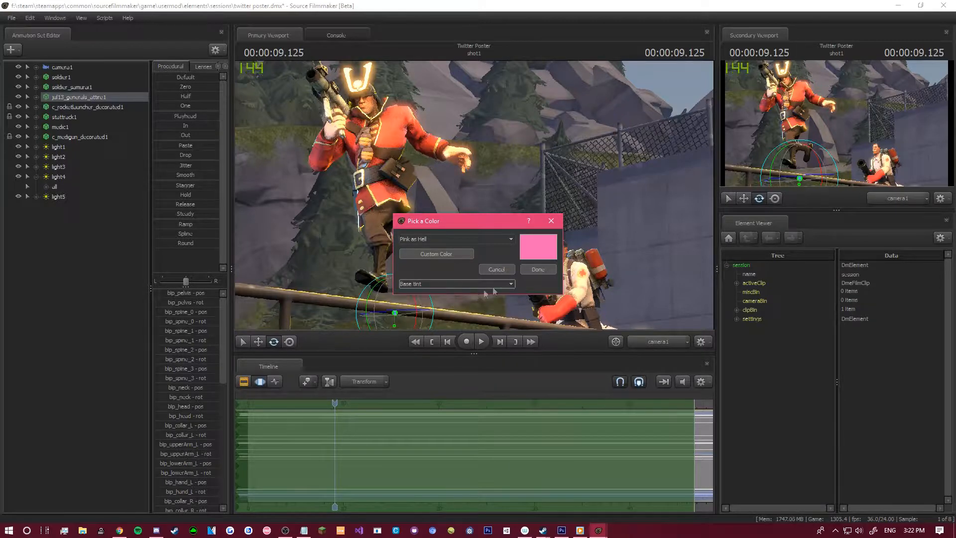
click(538, 269)
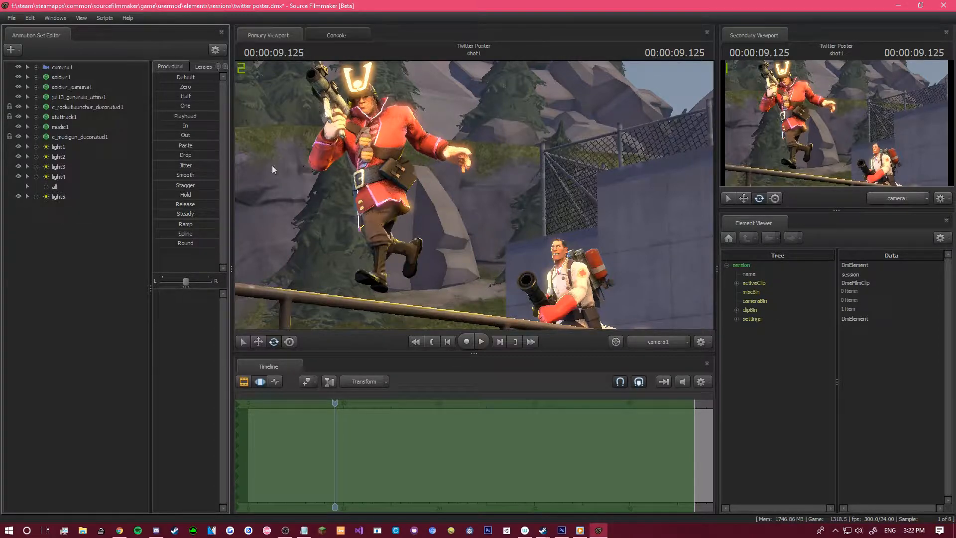
Add the rocket boots item to soldier1, filtering the items by "gun", and move c_rocketboots_soldier1 directly above medic1 in the animation set list.
right_click(37, 216)
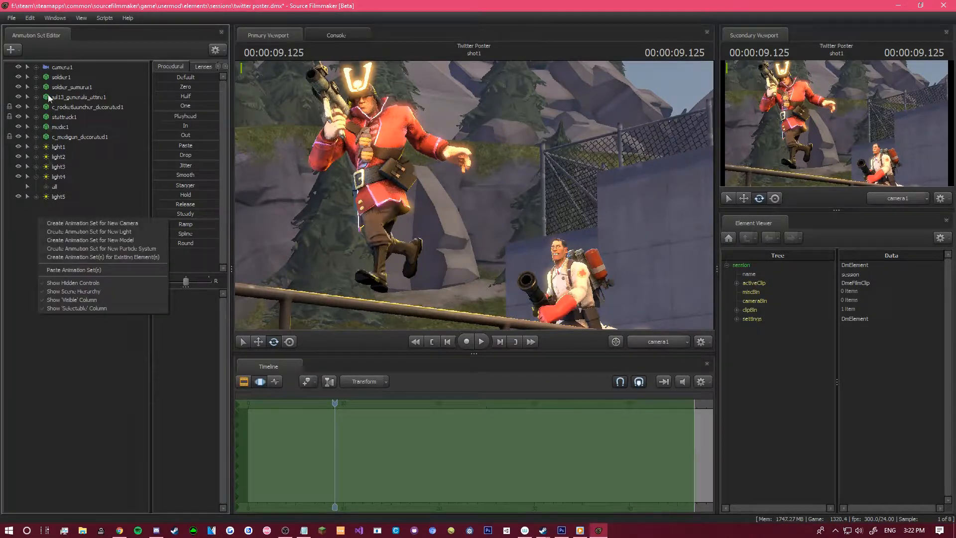
right_click(53, 79)
click(82, 219)
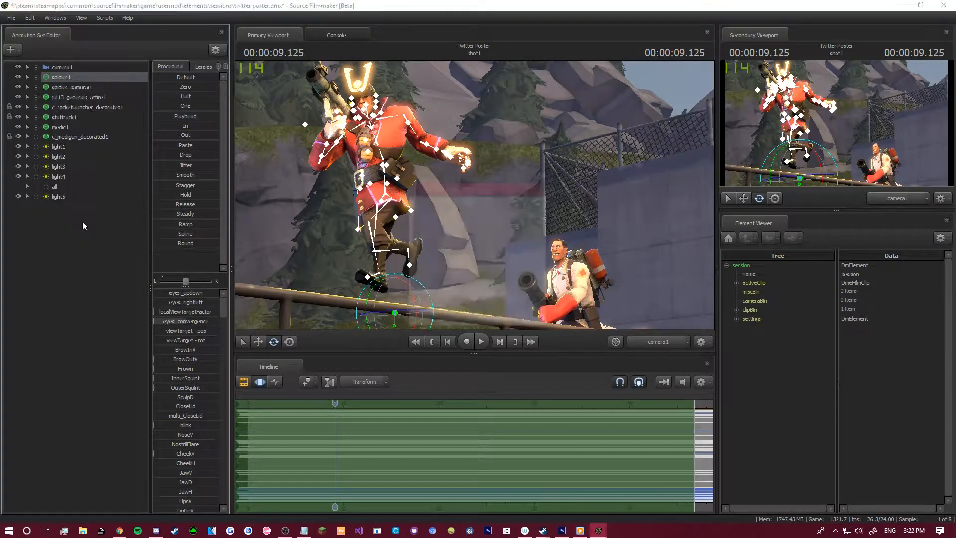
text(gun)
click(427, 217)
click(484, 318)
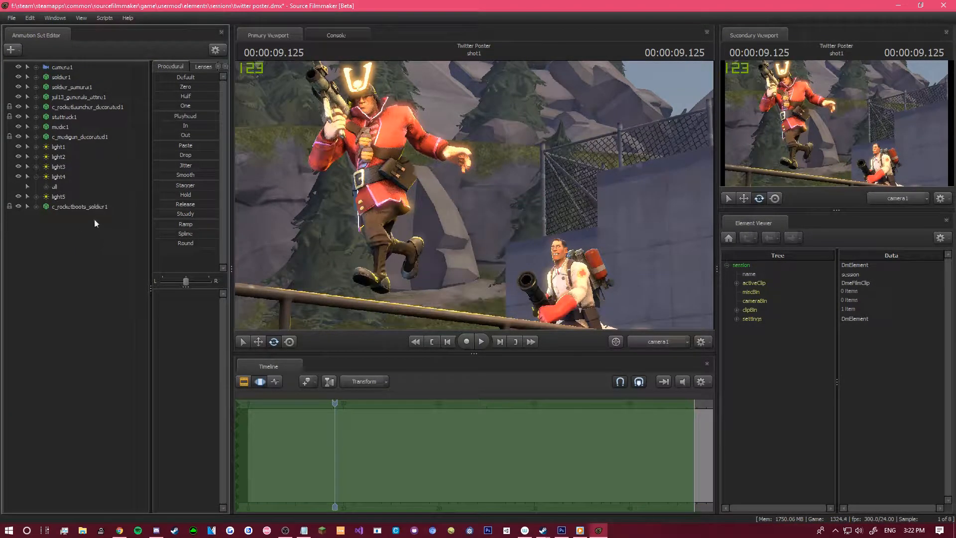
click(90, 199)
drag(71, 205, 69, 123)
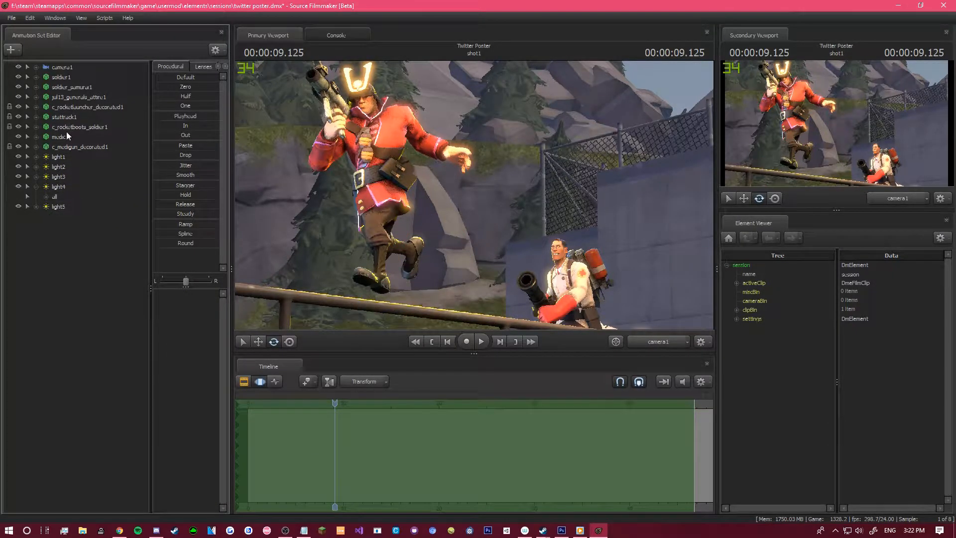
right_click(65, 133)
click(100, 271)
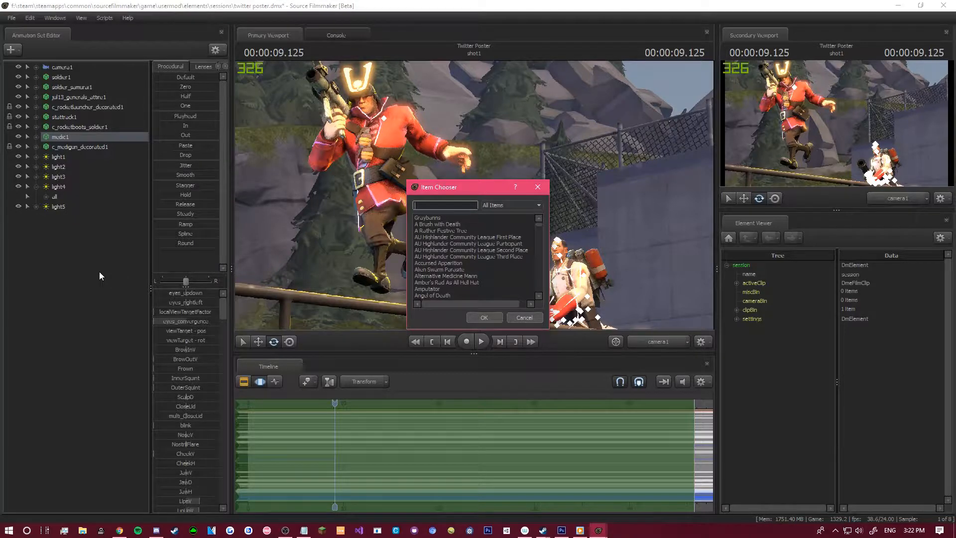
text(medical)
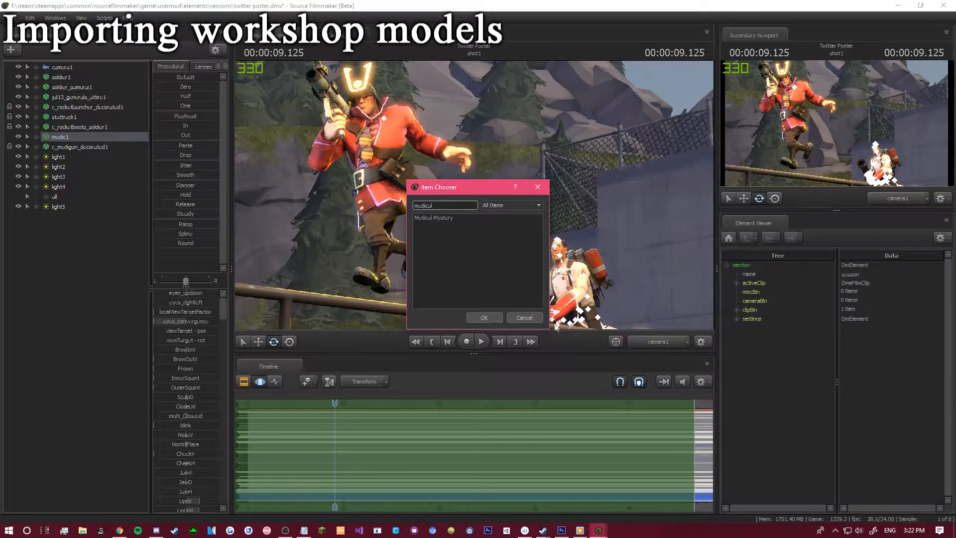
key(Return)
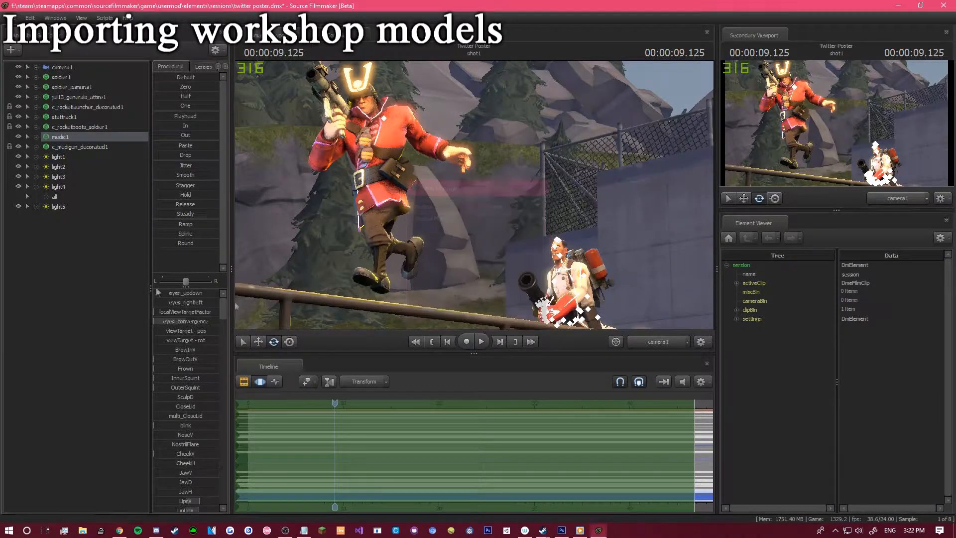
Create an animation set for the workshop model dec15_medic_winter_jacket2_emblem, filtering the model list by "medic jacket".
right_click(60, 326)
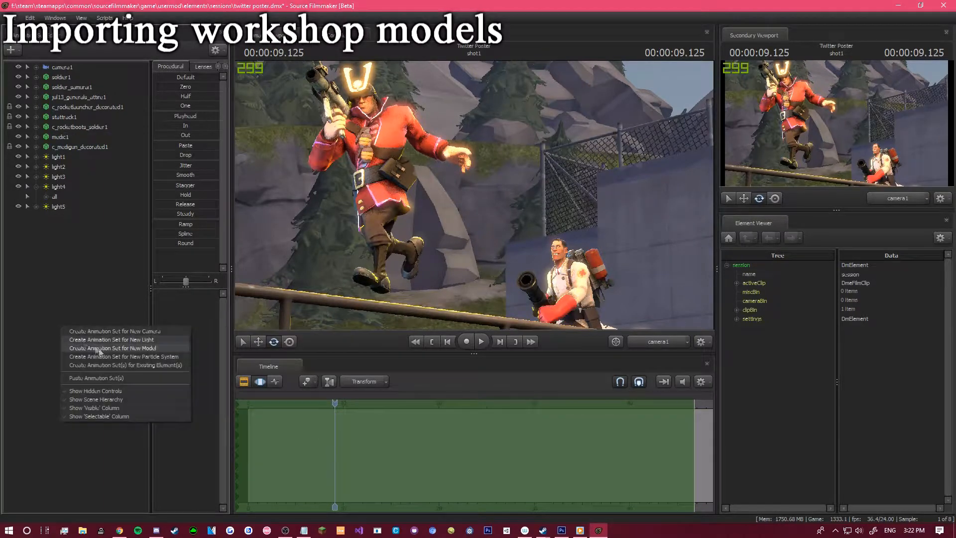
click(99, 351)
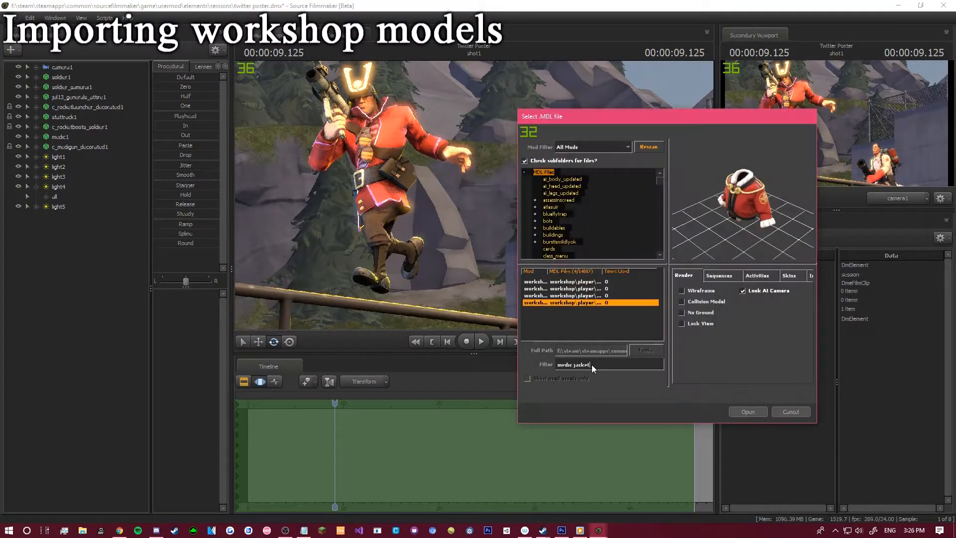
click(750, 412)
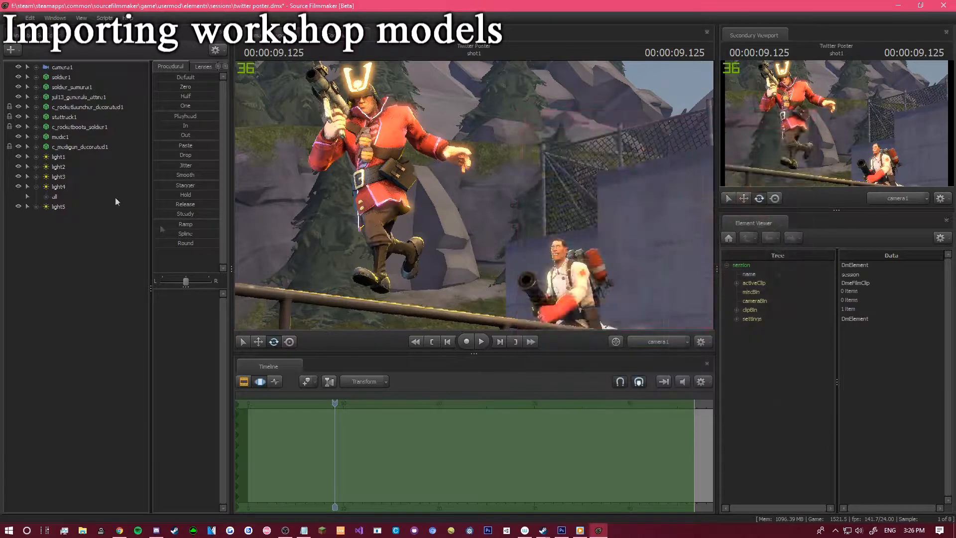
Lock dec15_medic_winter_jacket2_emblem1 to medic1 so the jacket fits the medic's body, and clear the selection.
drag(72, 128, 77, 220)
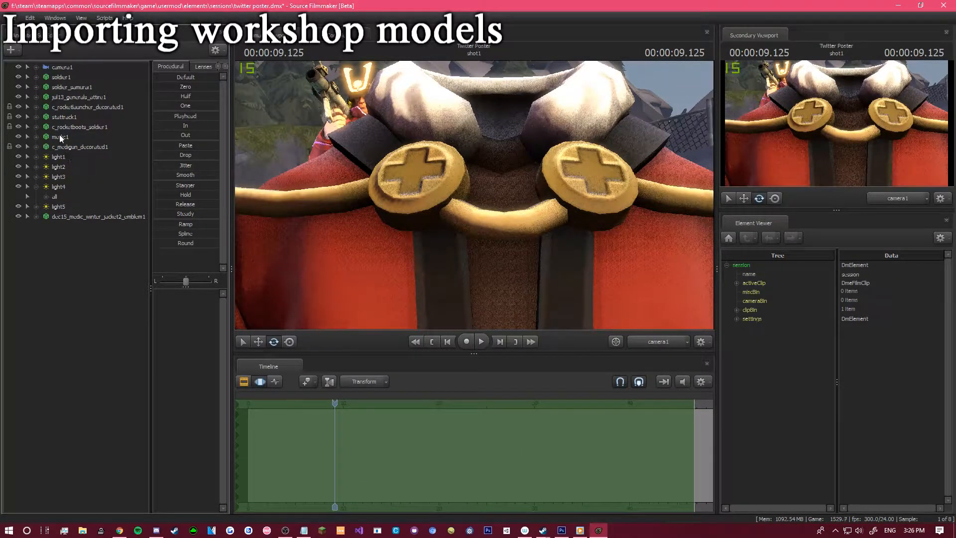
click(59, 136)
click(75, 217)
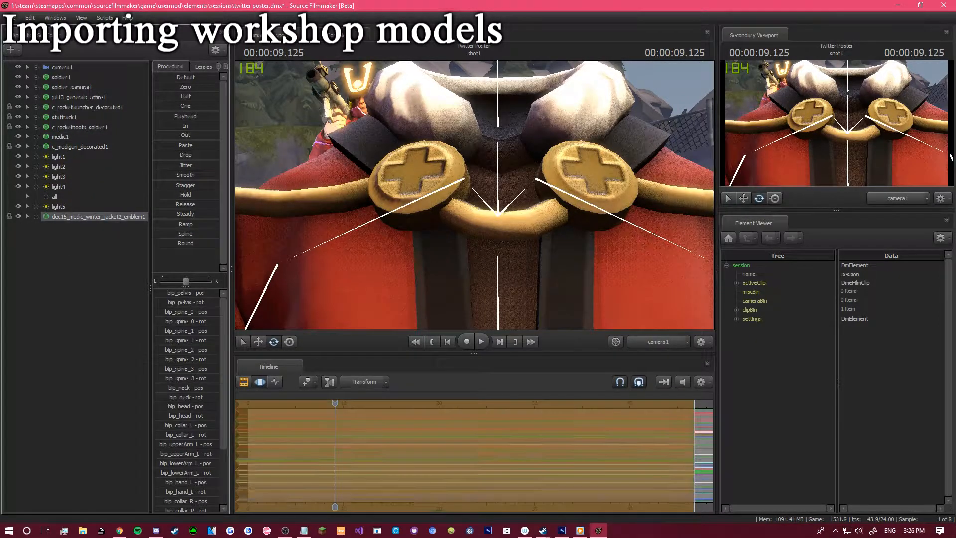
click(79, 354)
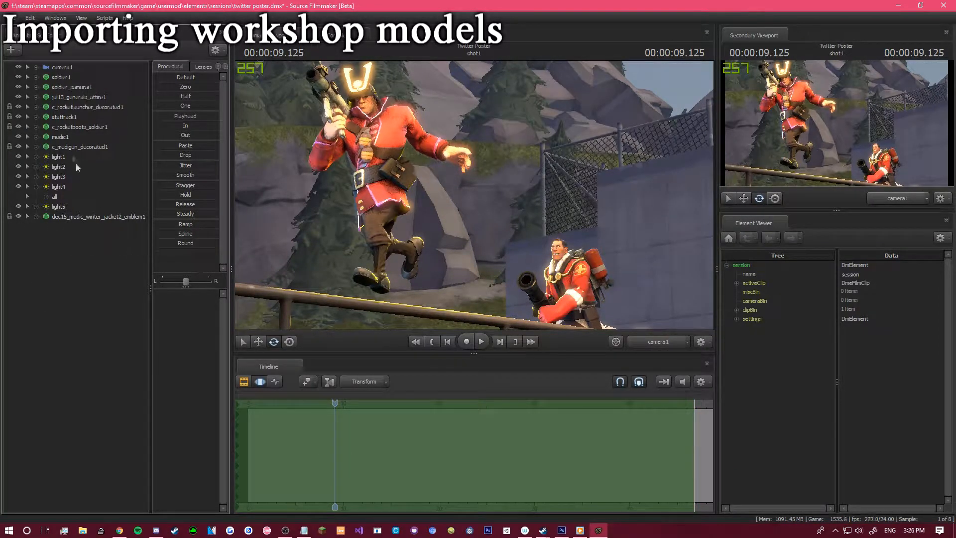
click(71, 132)
right_click(71, 134)
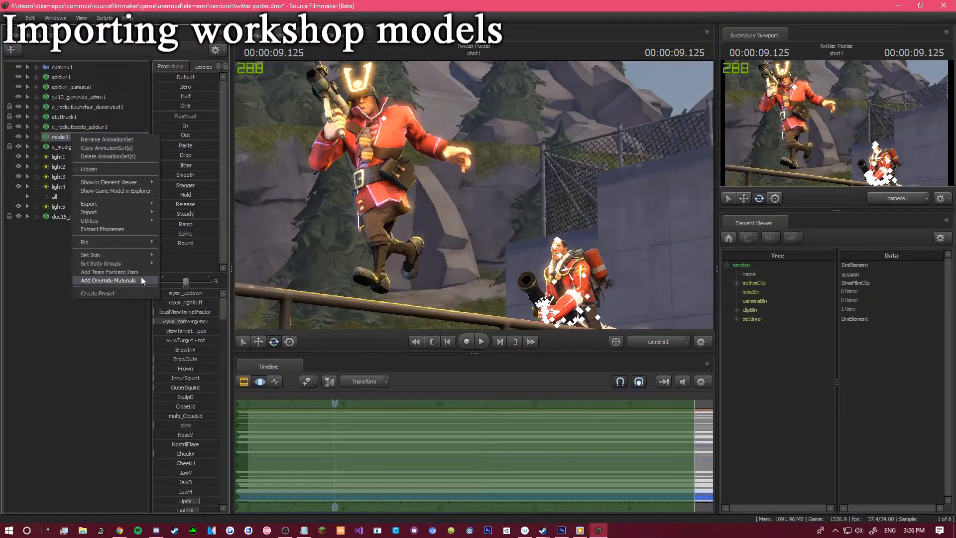
click(136, 272)
text(sn)
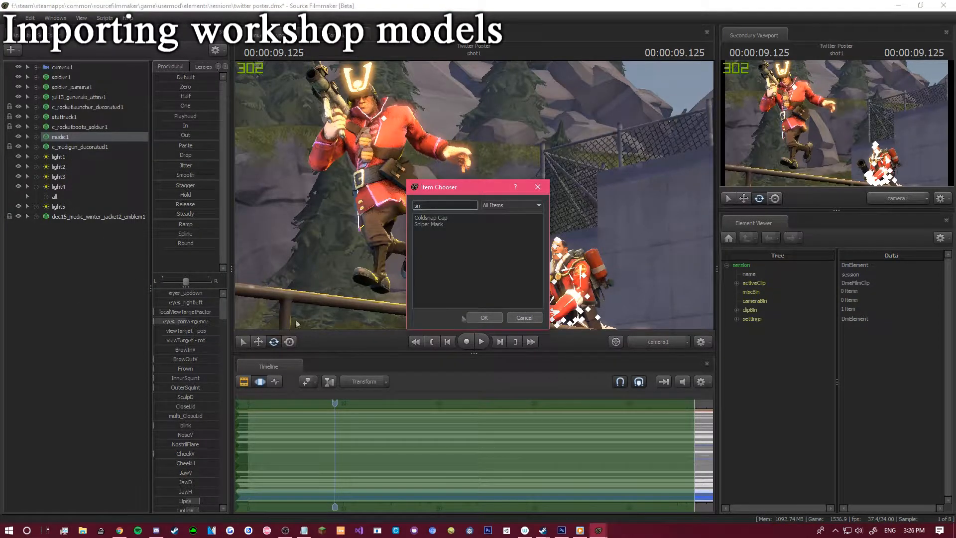
click(524, 317)
click(62, 256)
right_click(62, 256)
click(132, 285)
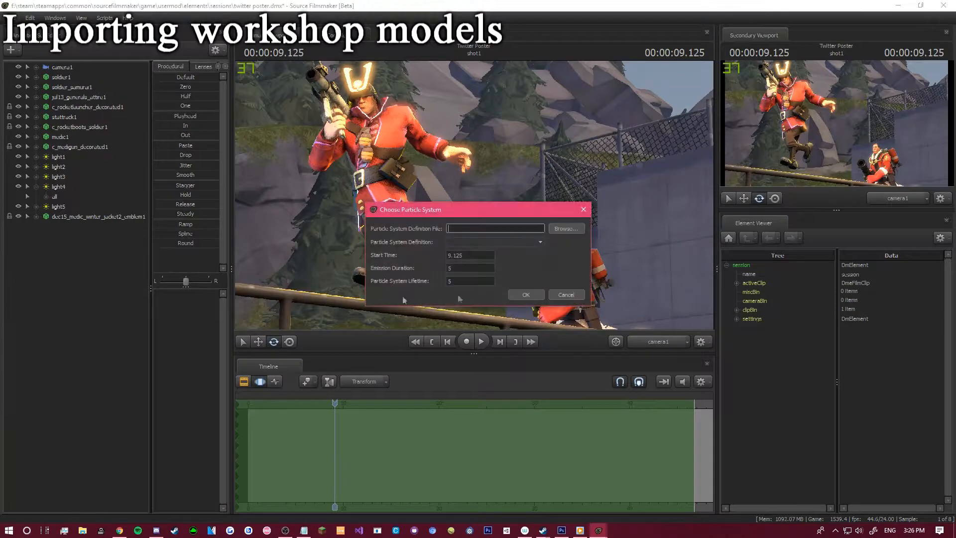
click(567, 299)
Create an animation set for the workshop model dec18_snowcapped, filtering the model list by "snow capped".
right_click(137, 284)
click(190, 306)
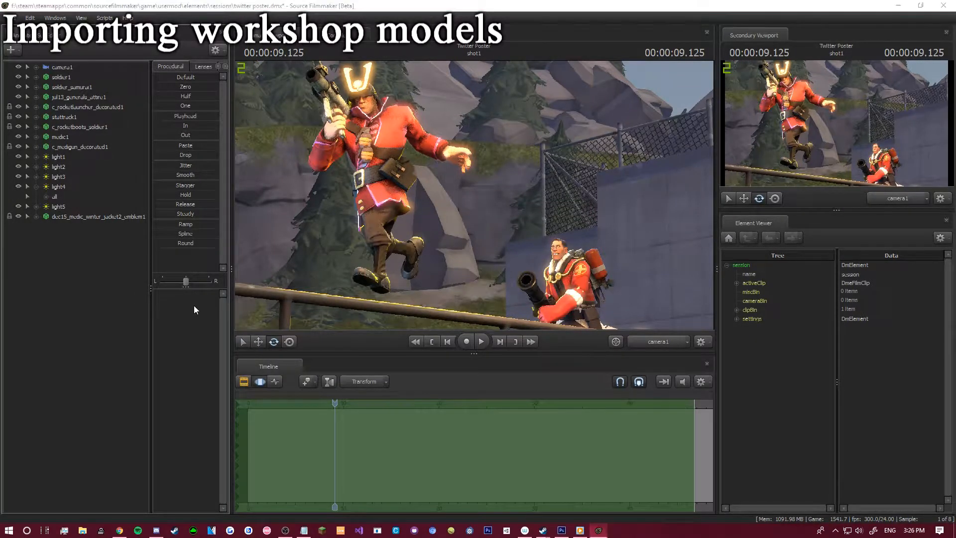
text(snow capped)
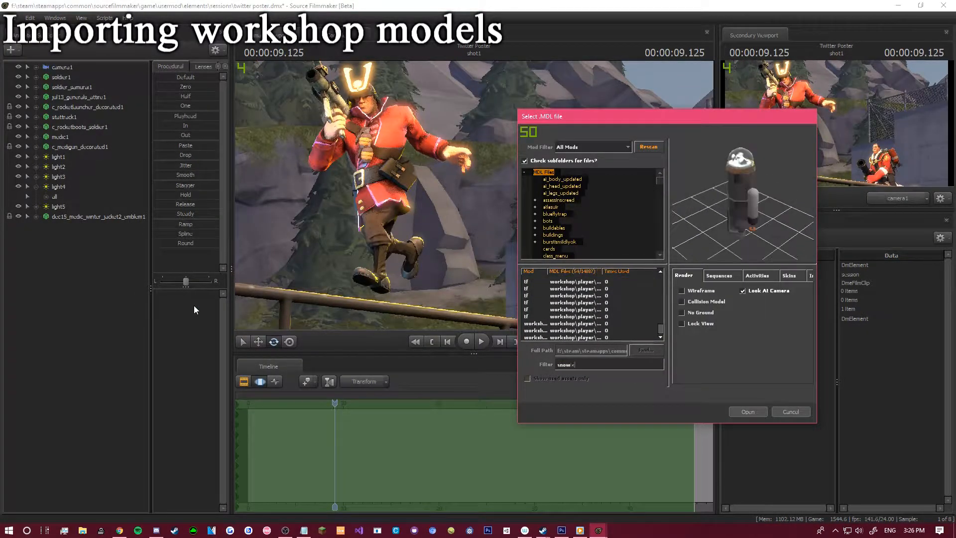
click(734, 406)
Lock dec18_snowcapped1 to medic1, and try to fit the whole set with the One preset.
click(76, 227)
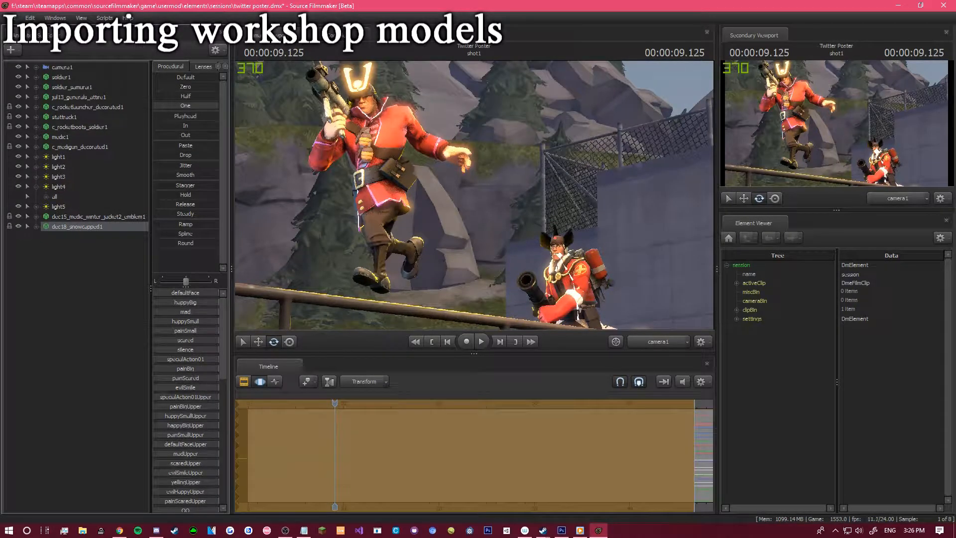
mouse_move(200, 106)
mouse_down()
mouse_move(167, 105)
mouse_move(214, 106)
mouse_up()
click(36, 226)
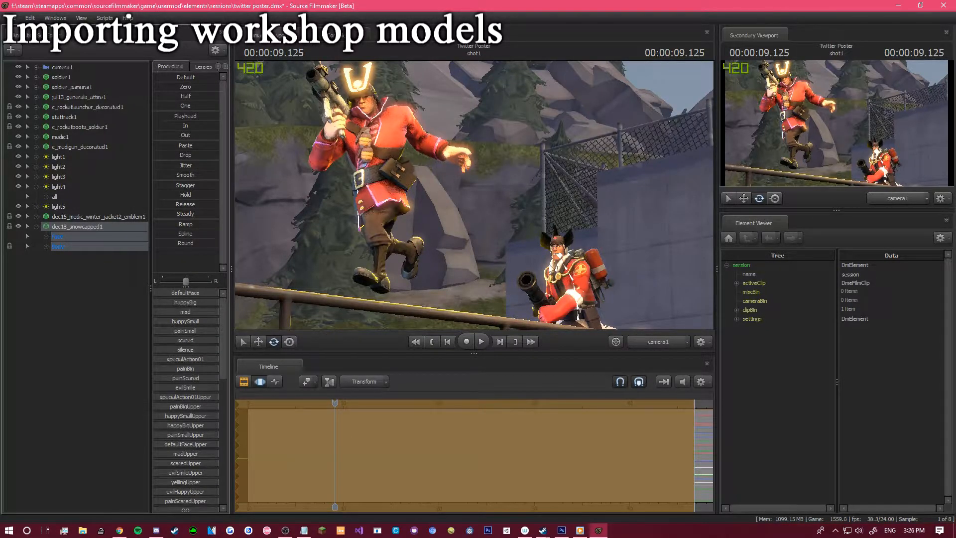
key(ctrl+z)
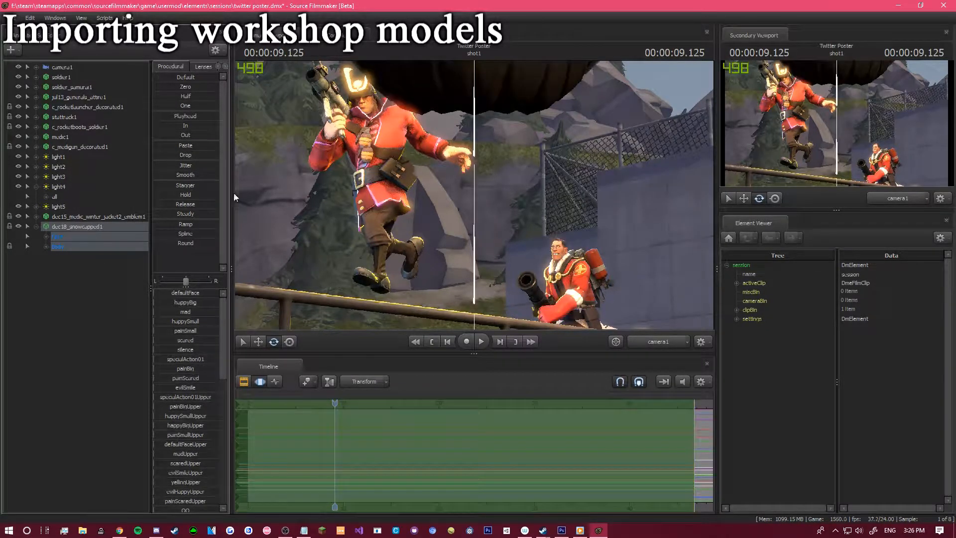
Apply the One preset only to the Body group of dec18_snowcapped1, and clear the selection.
click(65, 246)
click(168, 105)
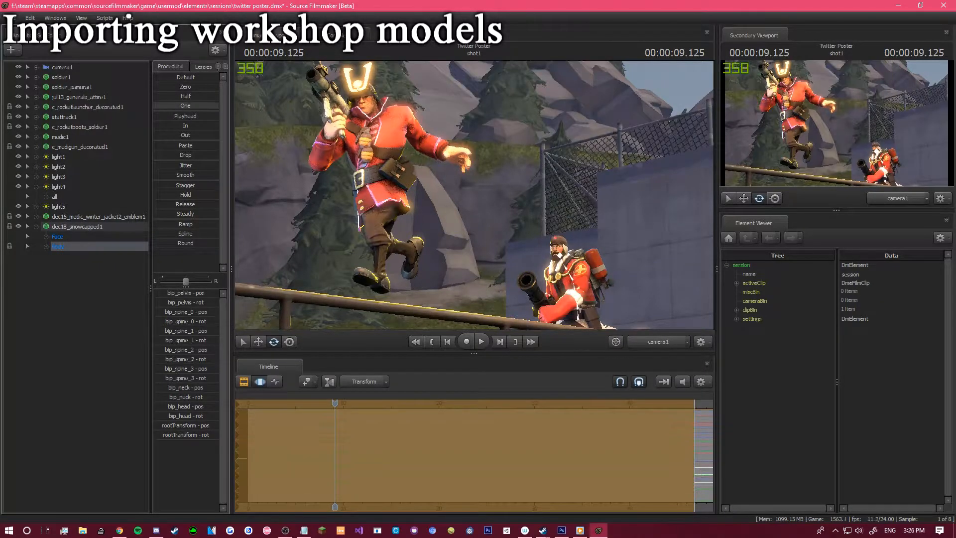
click(61, 301)
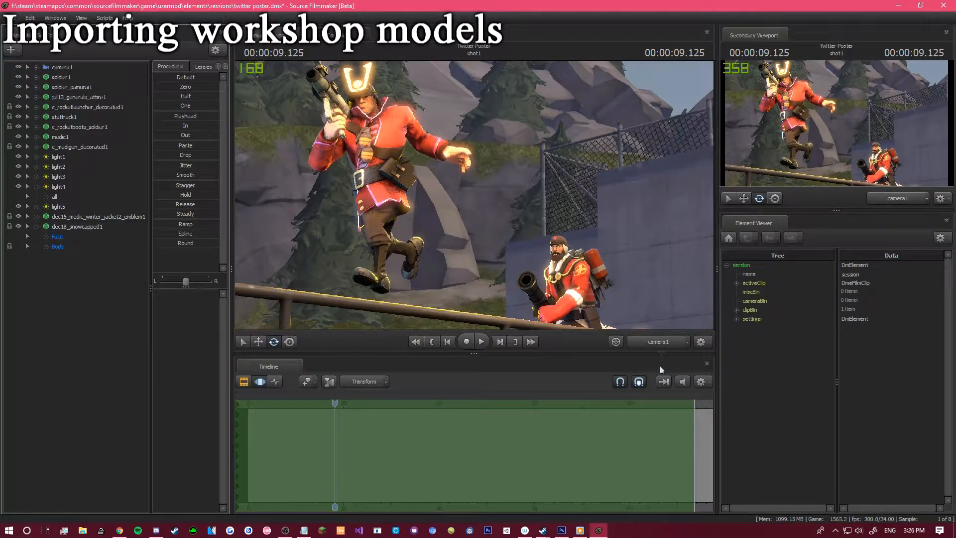
Apply the happySmall preset to the Face group of dec18_snowcapped1, checking it close up with the Work Camera, and return to camera1.
click(659, 342)
drag(474, 195, 471, 220)
key(w)
key(w)
key(d)
key(w)
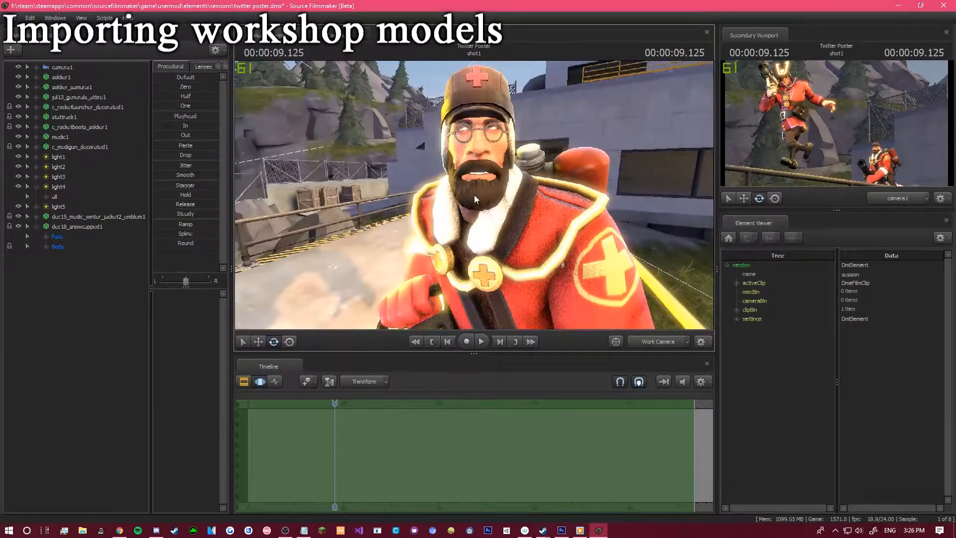
click(113, 240)
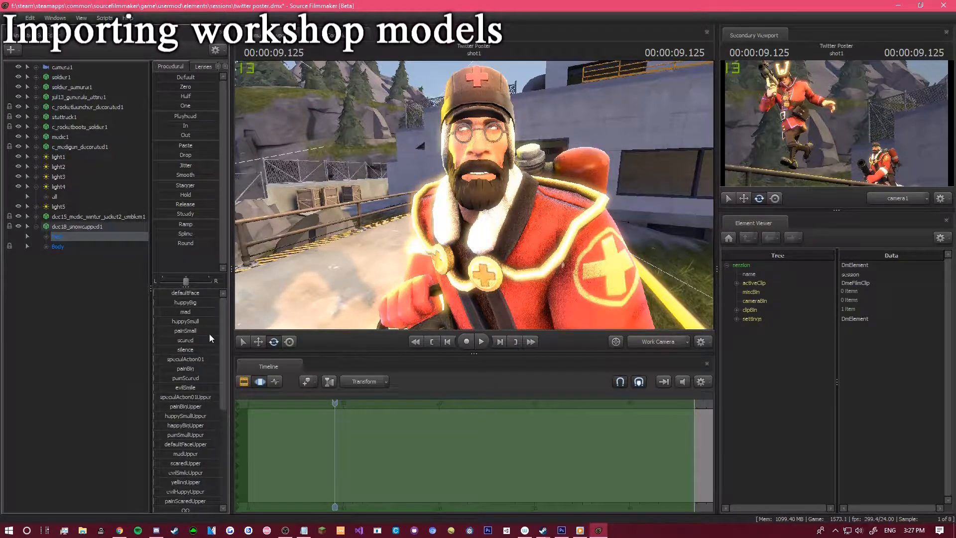
click(169, 323)
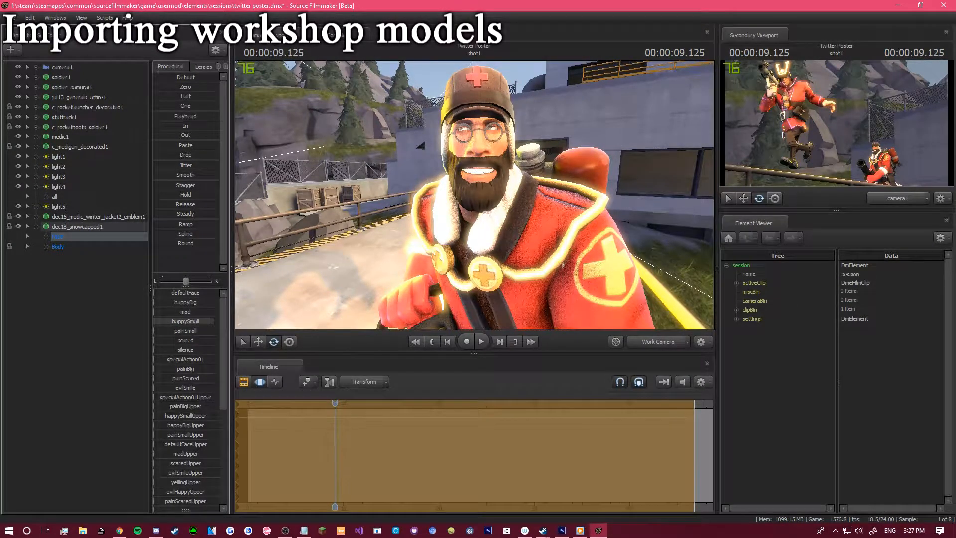
click(54, 394)
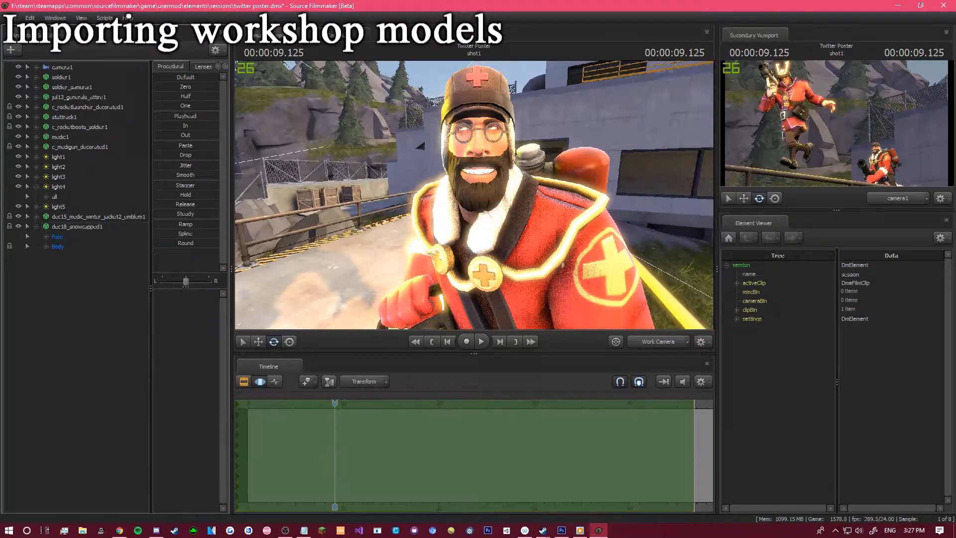
click(653, 340)
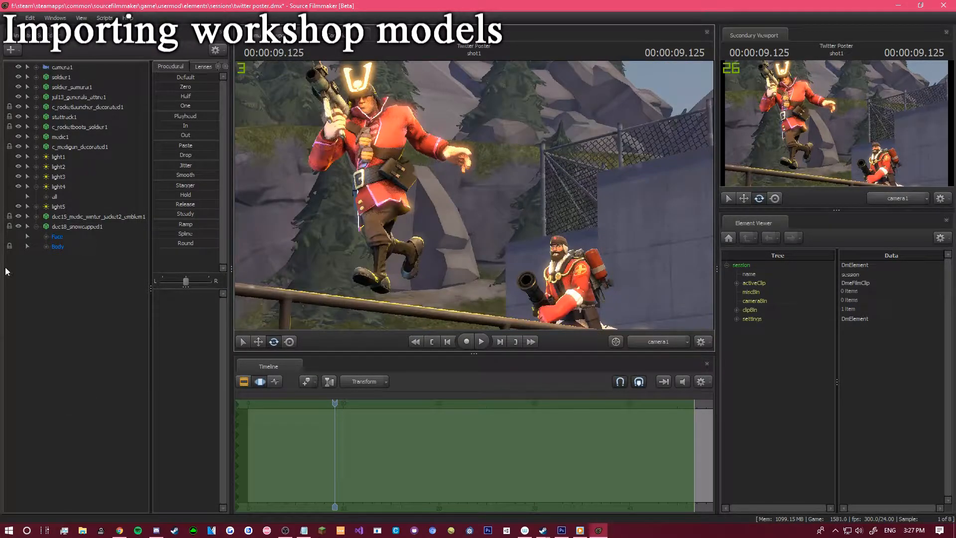
Search the models for a new animation set for the medic's sunglasses, using the filters "graybanns" and "sun".
click(82, 137)
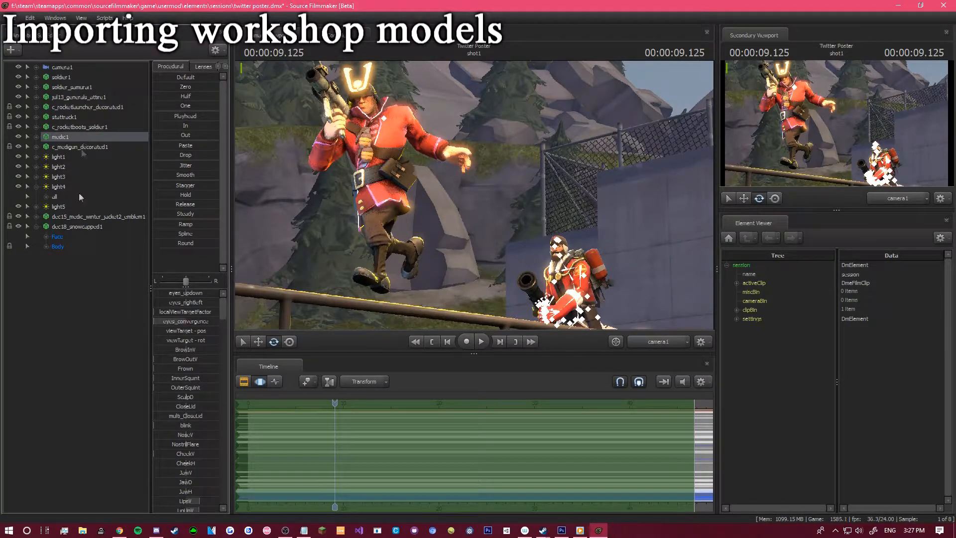
right_click(77, 337)
click(135, 358)
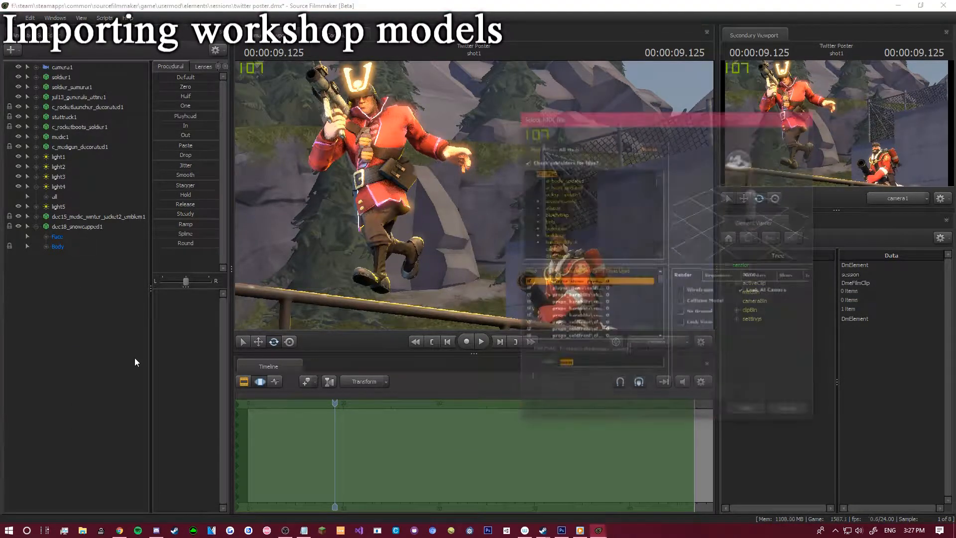
text(gray)
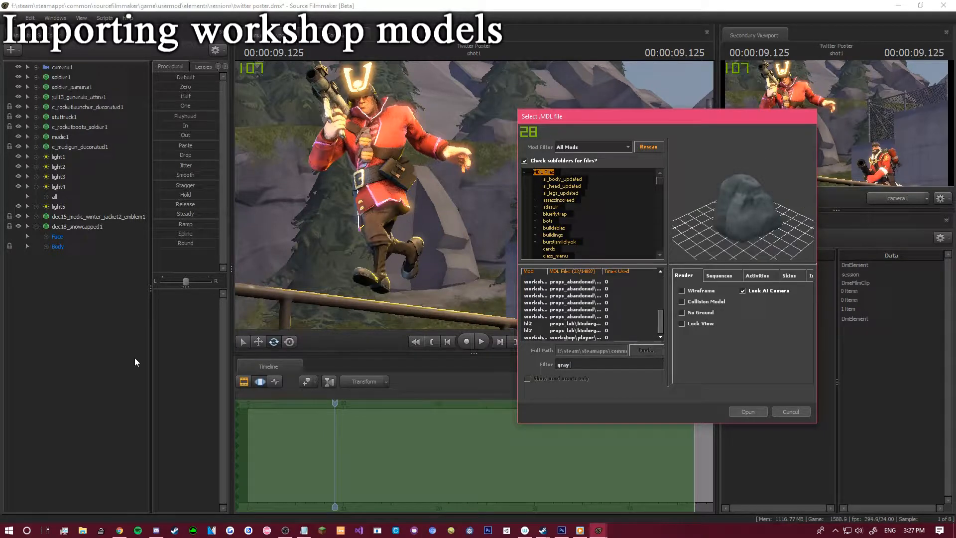
text(banns)
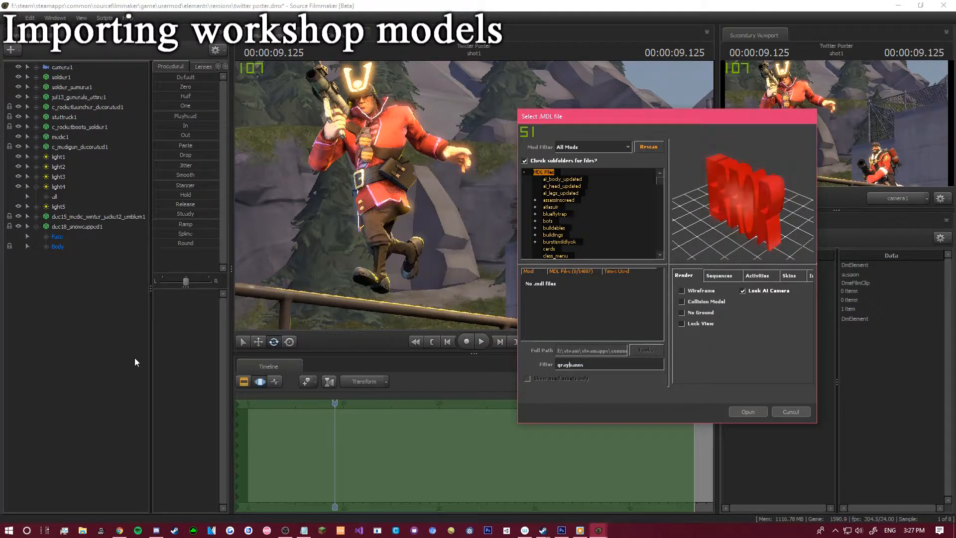
key(ctrl+a)
text(sun)
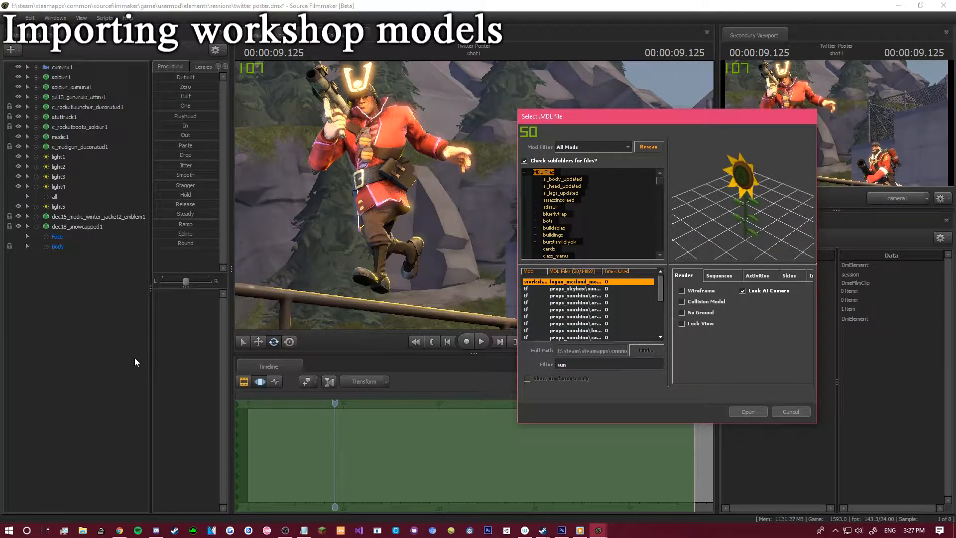
Filter the model list by "glasses medic" and preview the matching models.
text(glasses)
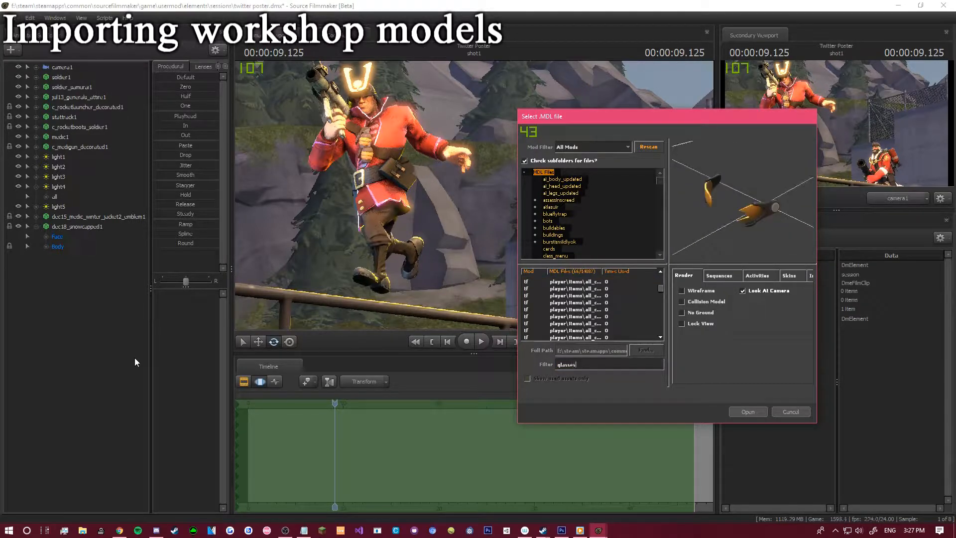
text( medic)
key(Down)
key(Down)
key(Down)
key(Down)
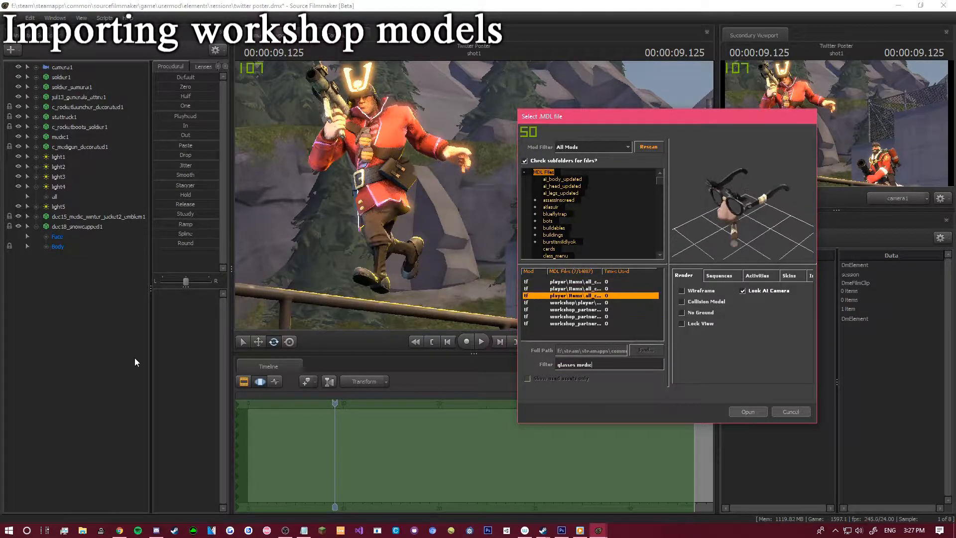
key(Down)
key(Down)
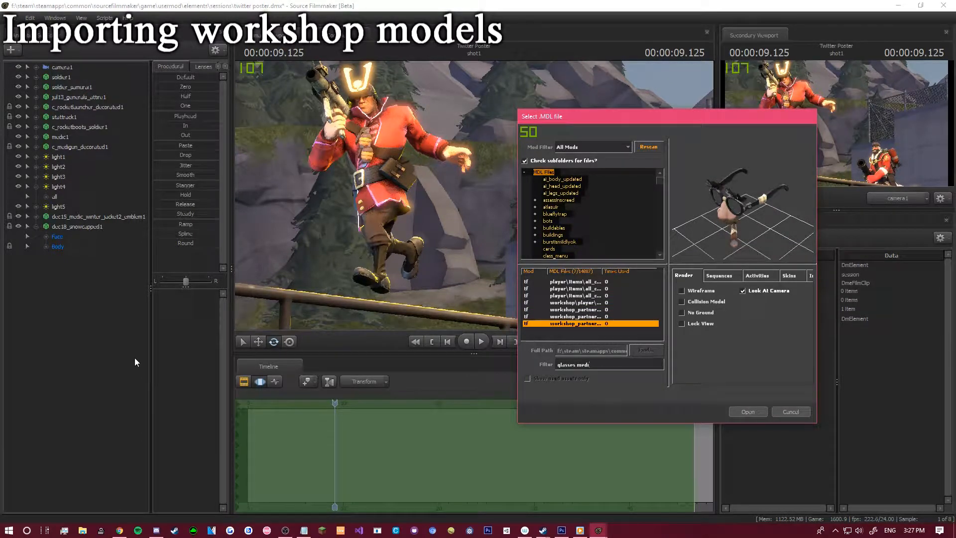
Replace the model filter with "banns" to look for the sunglasses.
key(BackSpace)
key(BackSpace)
key(BackSpace)
key(BackSpace)
key(BackSpace)
key(BackSpace)
key(BackSpace)
key(BackSpace)
key(BackSpace)
key(BackSpace)
key(BackSpace)
key(BackSpace)
text(h)
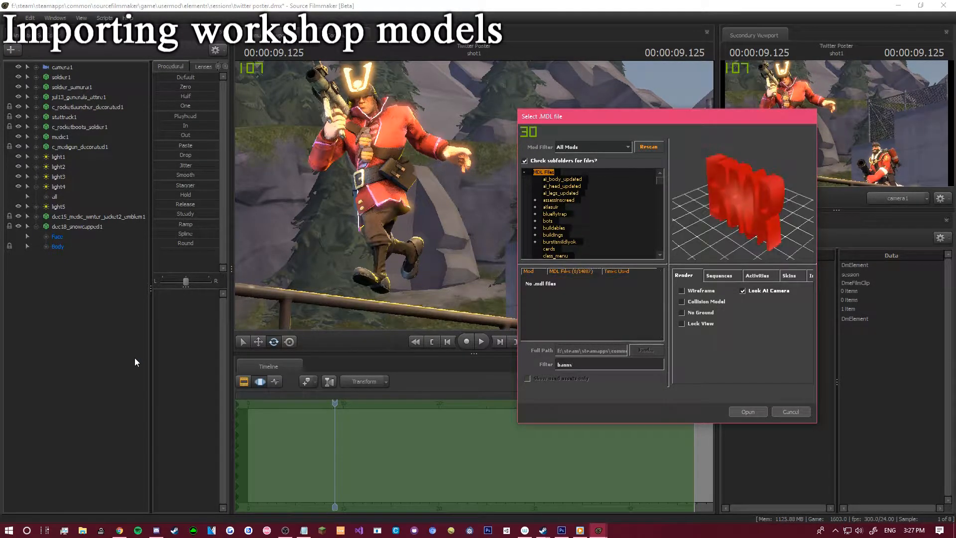
Preview the models filtered by "sun", and close the model browser without picking one.
key(ctrl+a)
key(BackSpace)
text(sun)
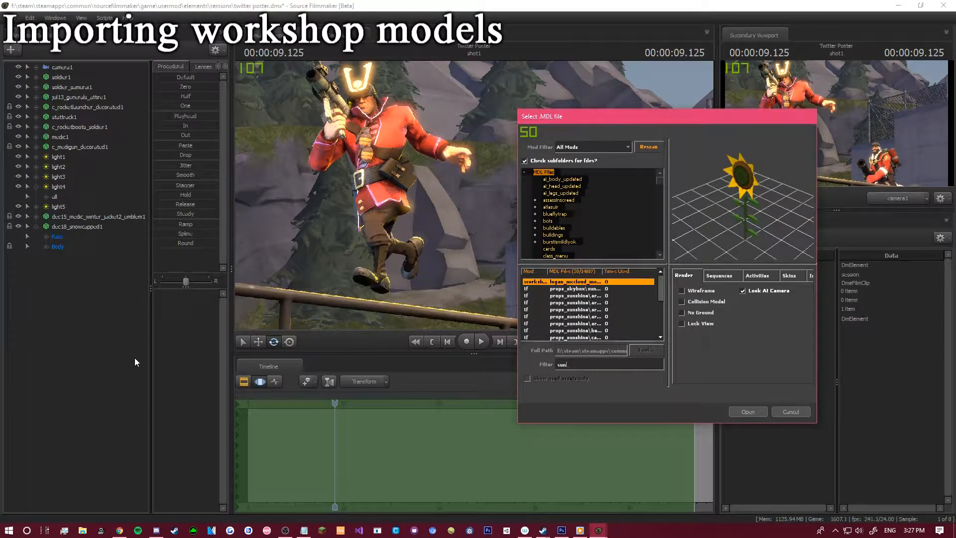
text(gl)
key(BackSpace)
key(BackSpace)
key(Down)
key(Down)
key(Down)
key(Down)
key(Down)
key(Down)
key(Down)
key(Down)
key(Down)
key(Down)
key(Down)
key(Down)
key(Down)
key(Down)
key(Down)
key(Down)
key(Down)
key(Down)
key(Down)
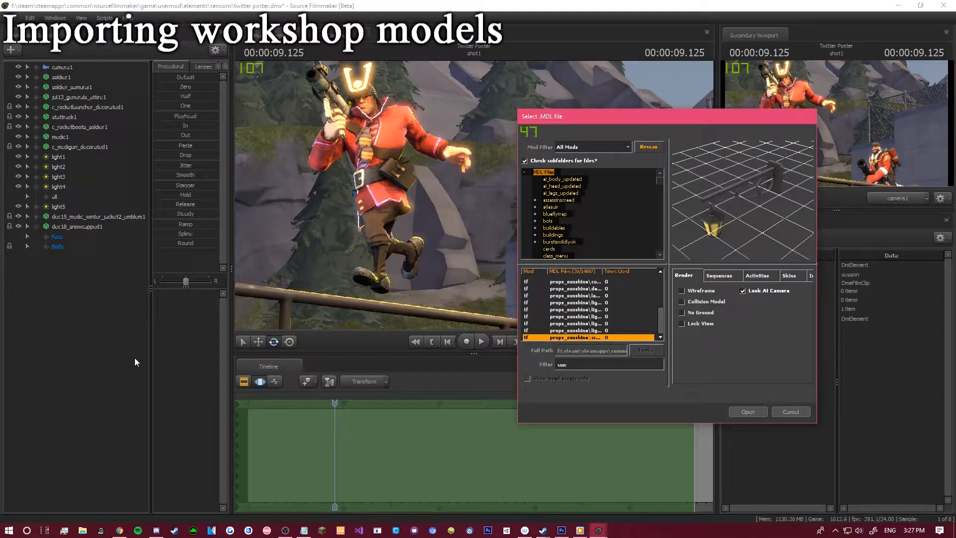
key(BackSpace)
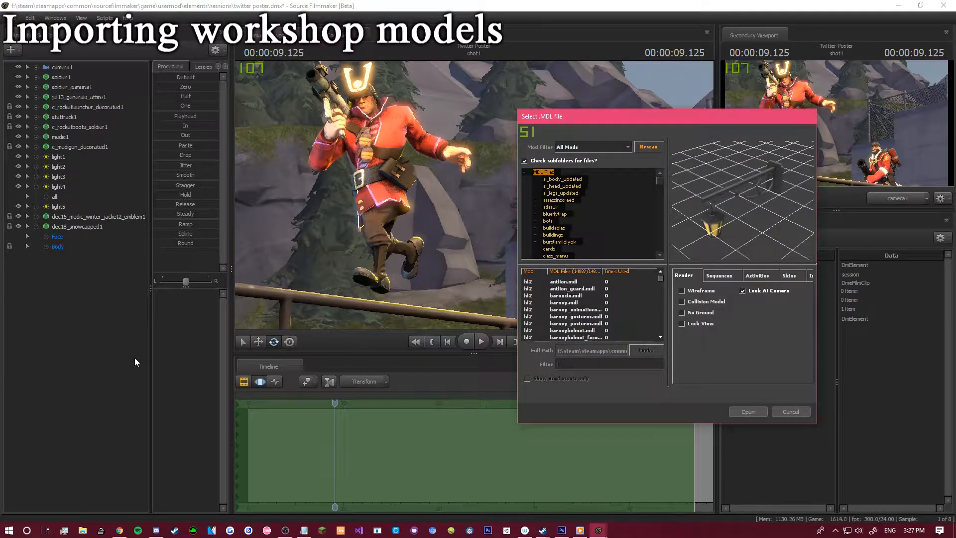
click(774, 414)
Add the Graybanns item to medic1, filtering the items by "gray".
right_click(68, 130)
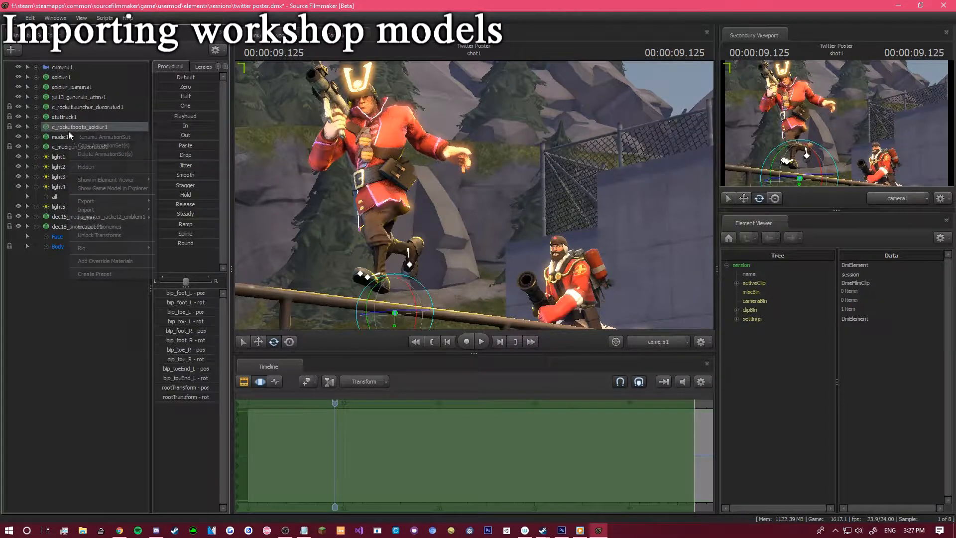
right_click(56, 137)
click(106, 275)
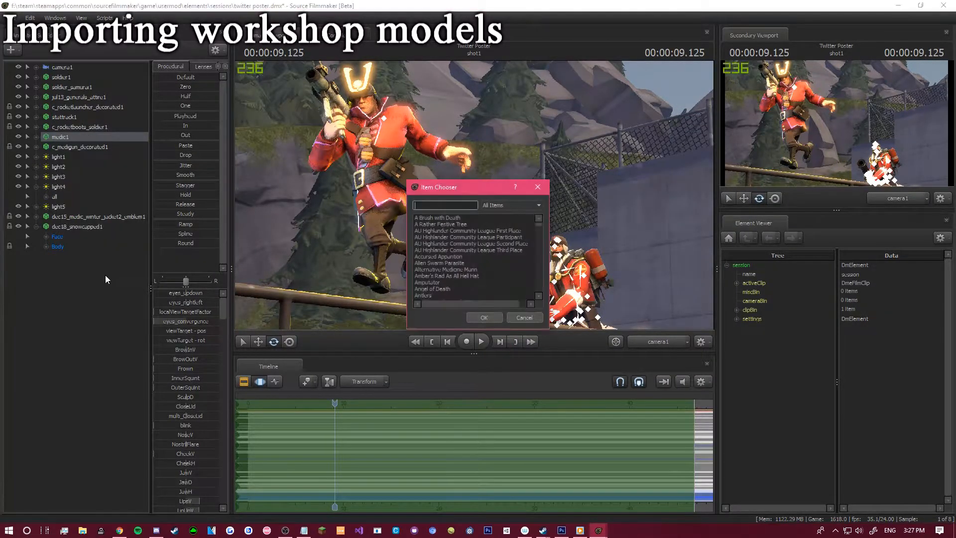
text(gray)
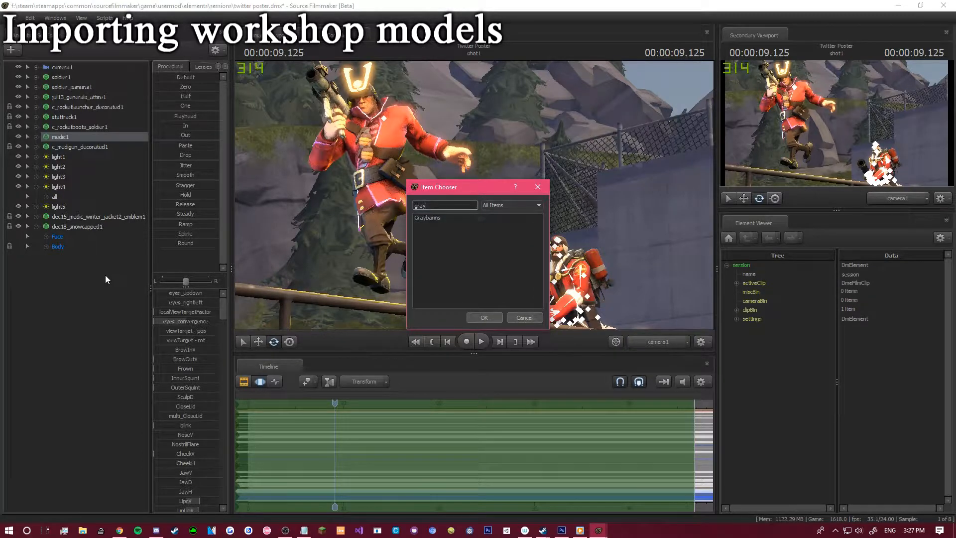
click(484, 317)
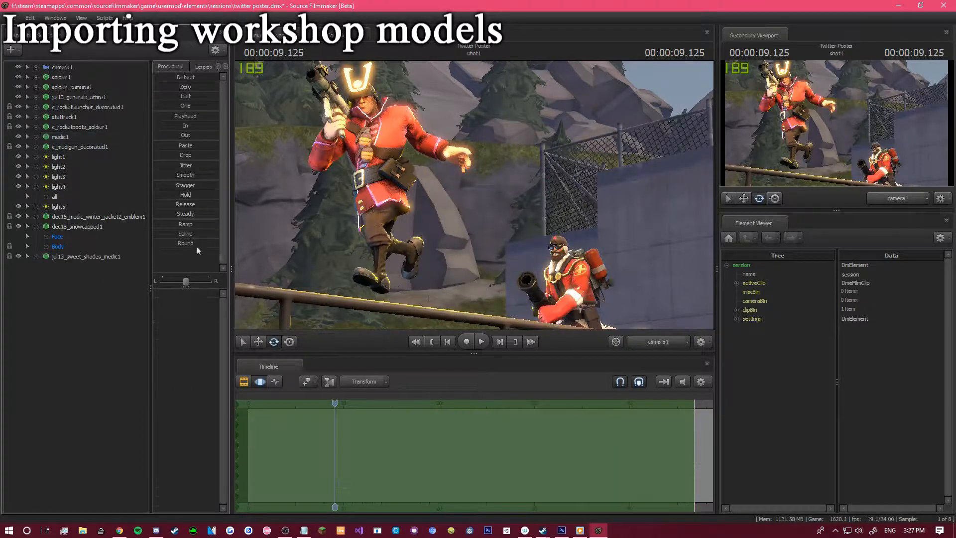
Delete the jul13_sweet_shades_medic1 animation set.
click(114, 260)
right_click(115, 260)
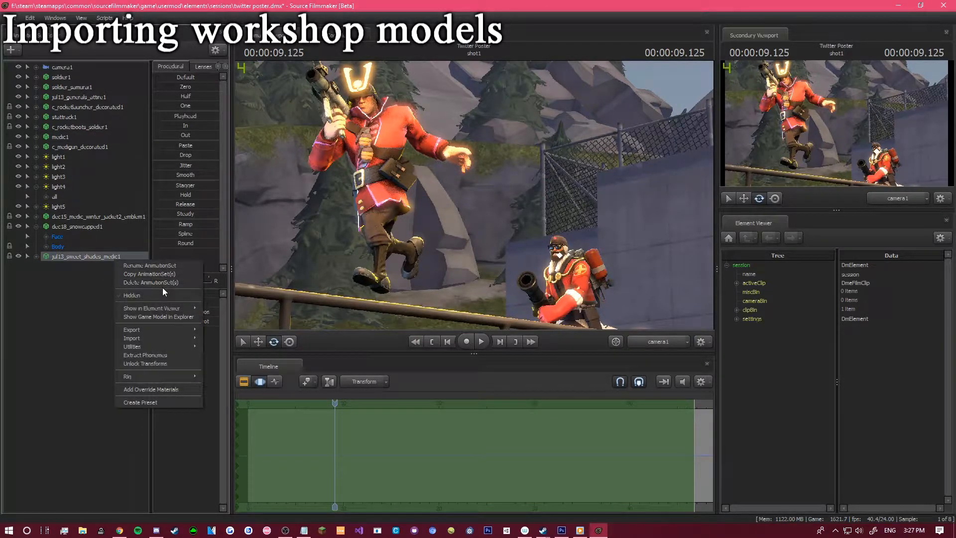
click(160, 284)
Create an animation set for the workshop model jul13_sweet_shades_s1_medic, filtering the model list by "sweet medic".
right_click(97, 292)
click(129, 310)
text(swee)
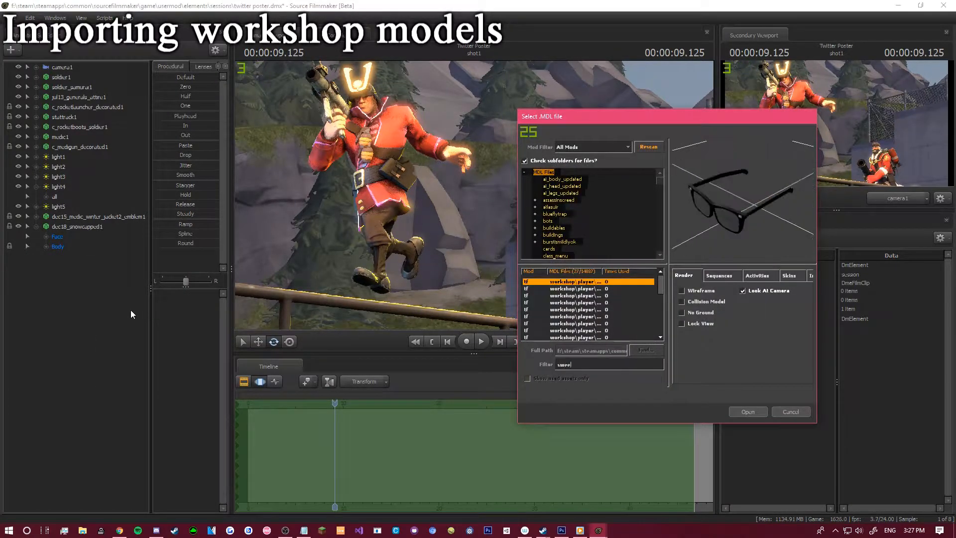
text(t)
key(Down)
key(Down)
key(Down)
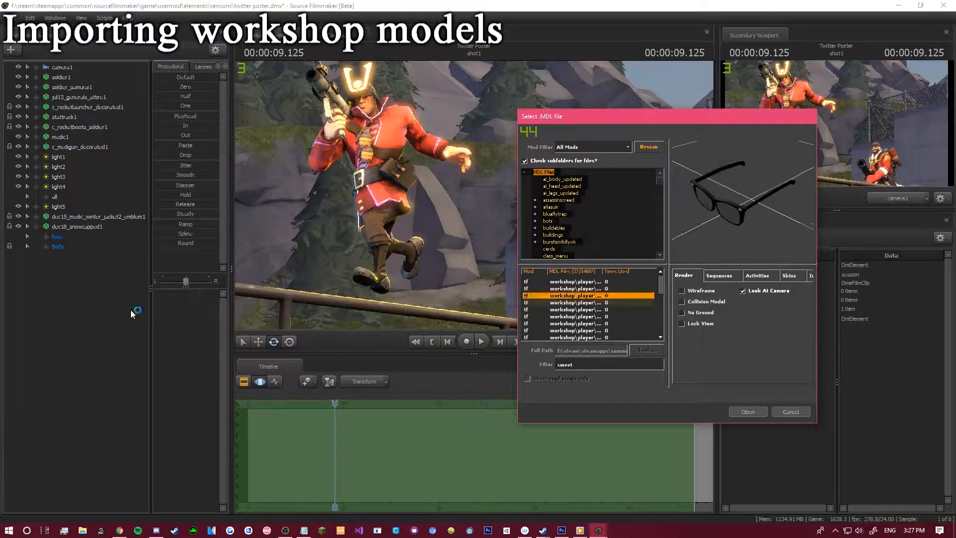
text(med)
key(Down)
key(Down)
key(Up)
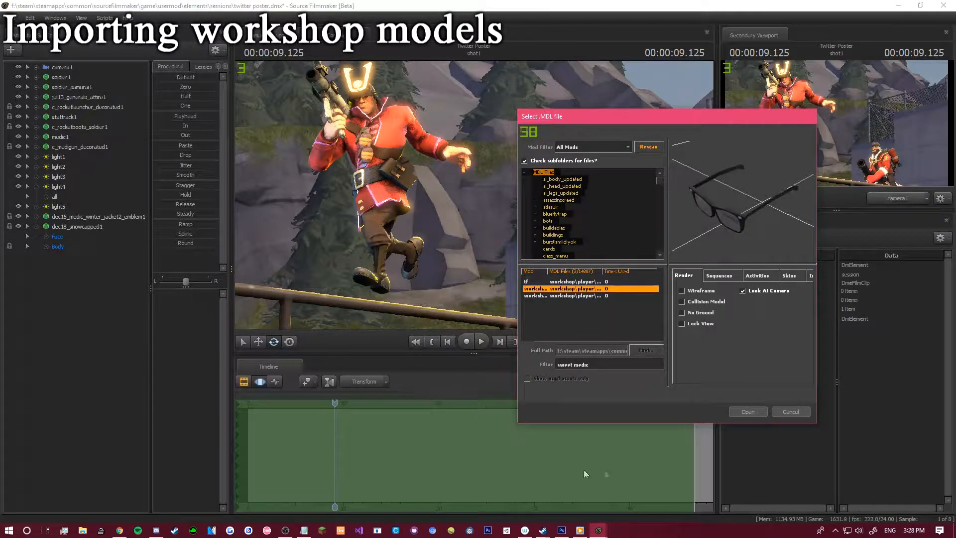
click(748, 412)
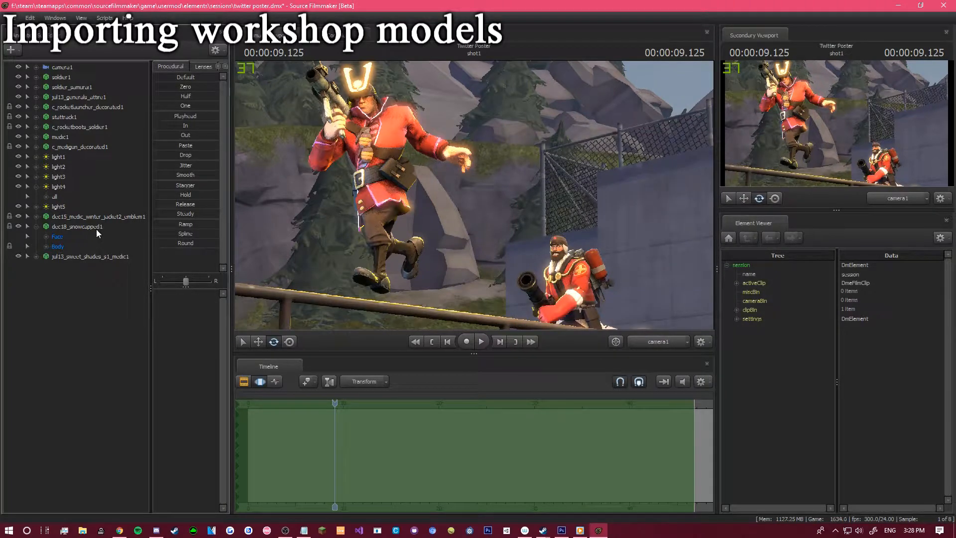
Lock jul13_sweet_shades_s1_medic1 to medic1, and move the jacket, snowcapped and shades sets directly below medic1 in the animation set list.
drag(73, 137, 91, 259)
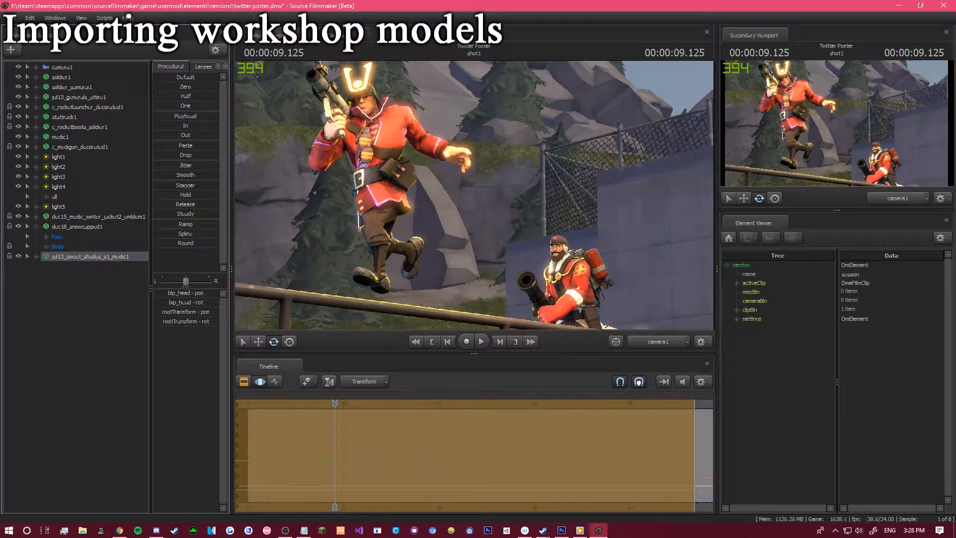
click(50, 298)
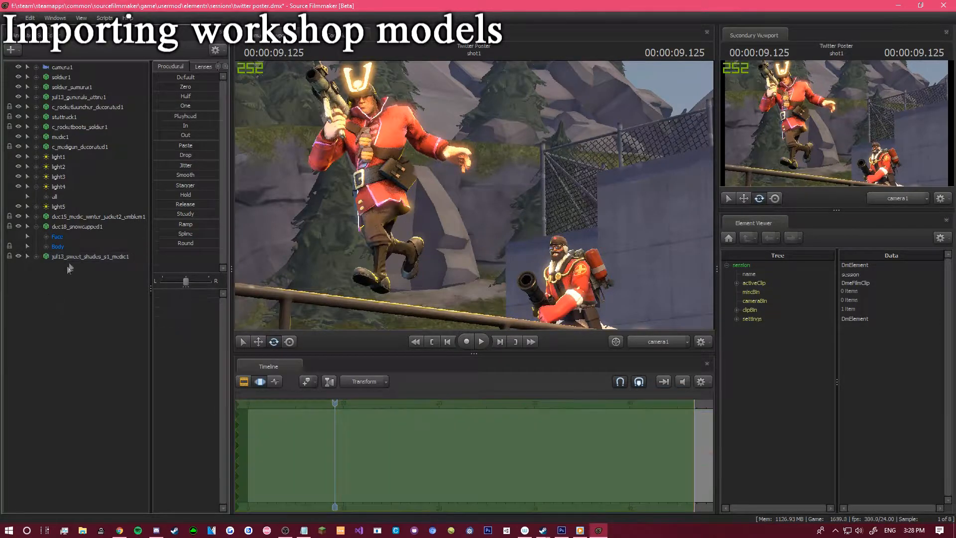
shift+click(70, 217)
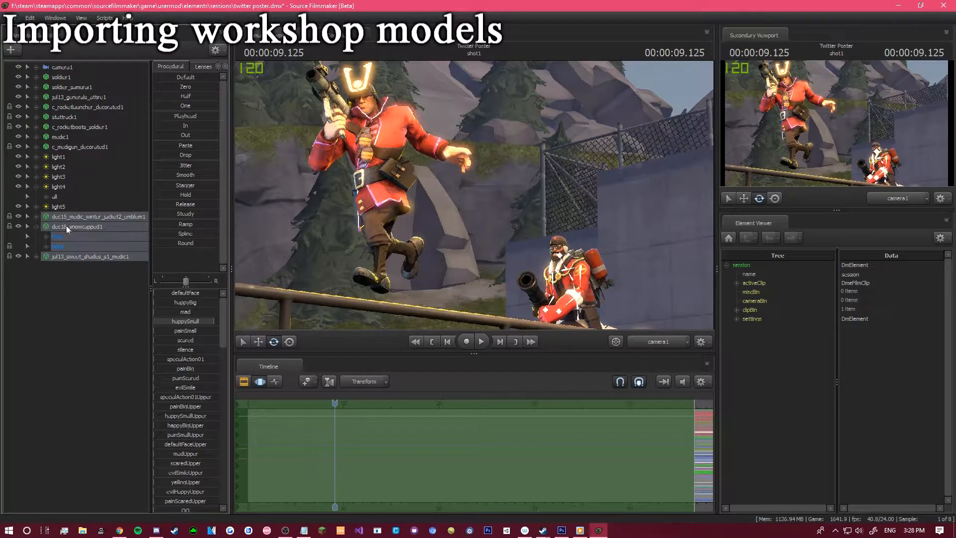
drag(62, 218, 68, 146)
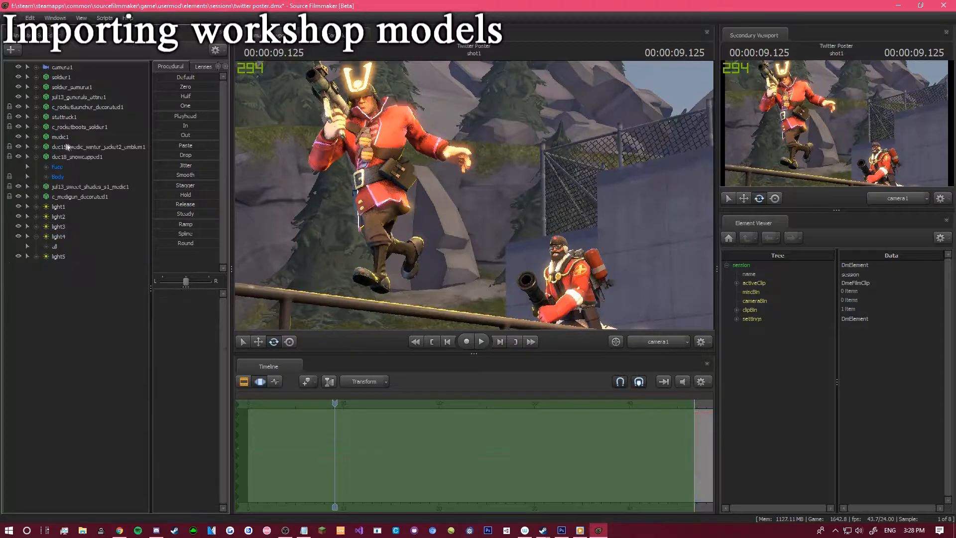
Collapse the expanded dec18_snowcapped1 and light4 sets in the animation set list.
click(37, 138)
click(36, 137)
click(36, 157)
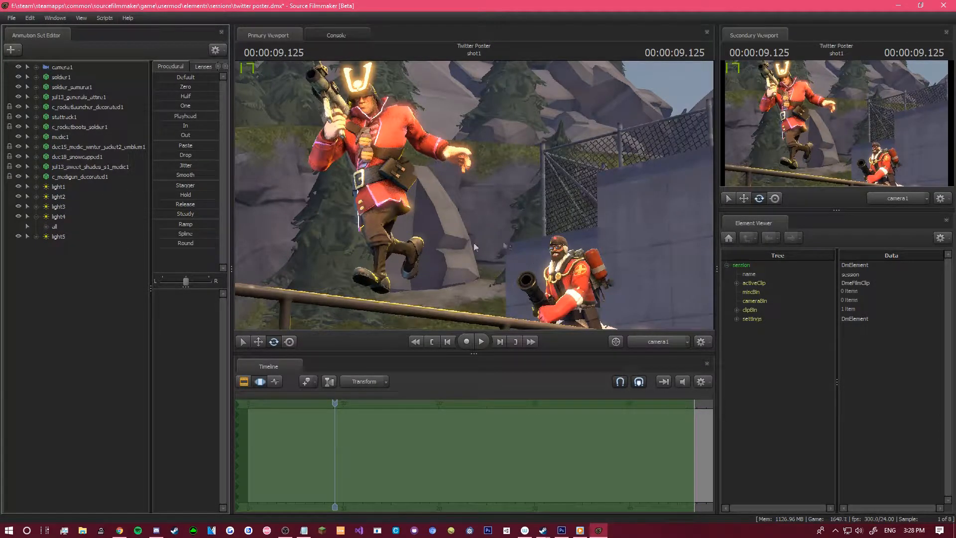
click(29, 215)
right_click(47, 256)
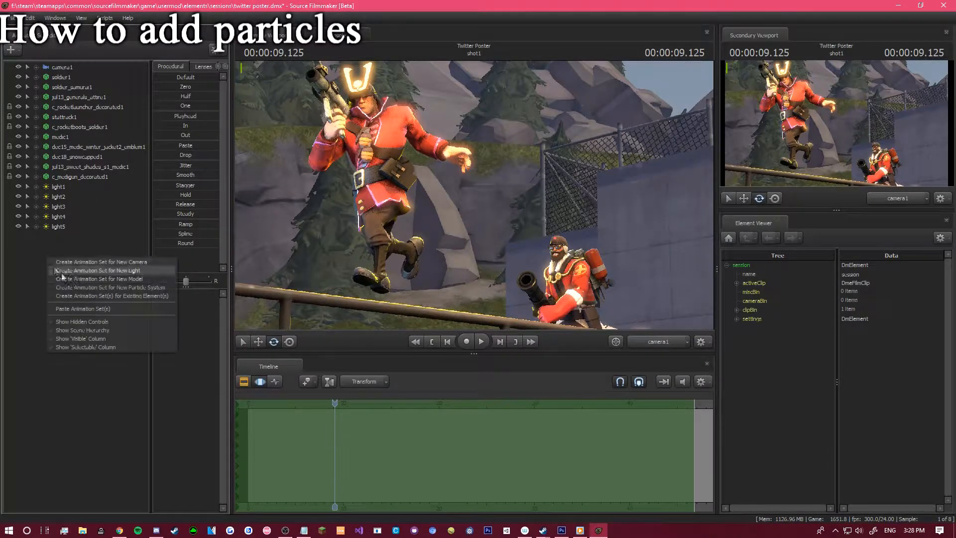
click(70, 279)
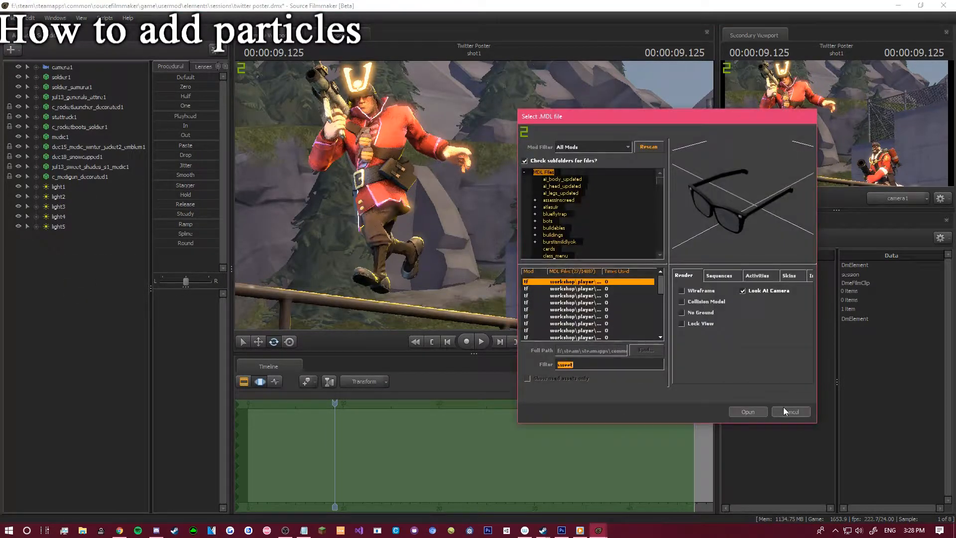
click(758, 409)
Start an animation set for a new particle system and load item_fx.pcf from the tf\particles folder as its definition file.
right_click(133, 298)
click(172, 329)
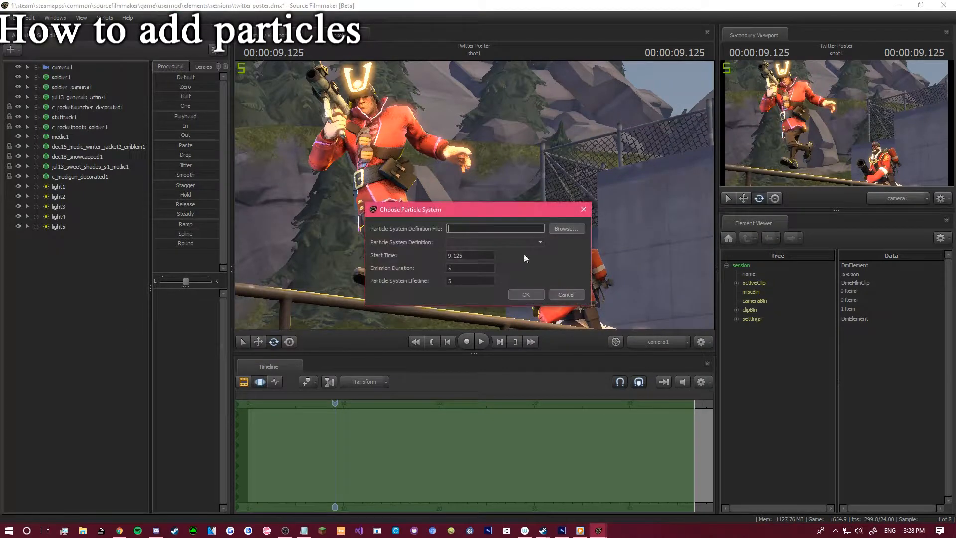
click(550, 229)
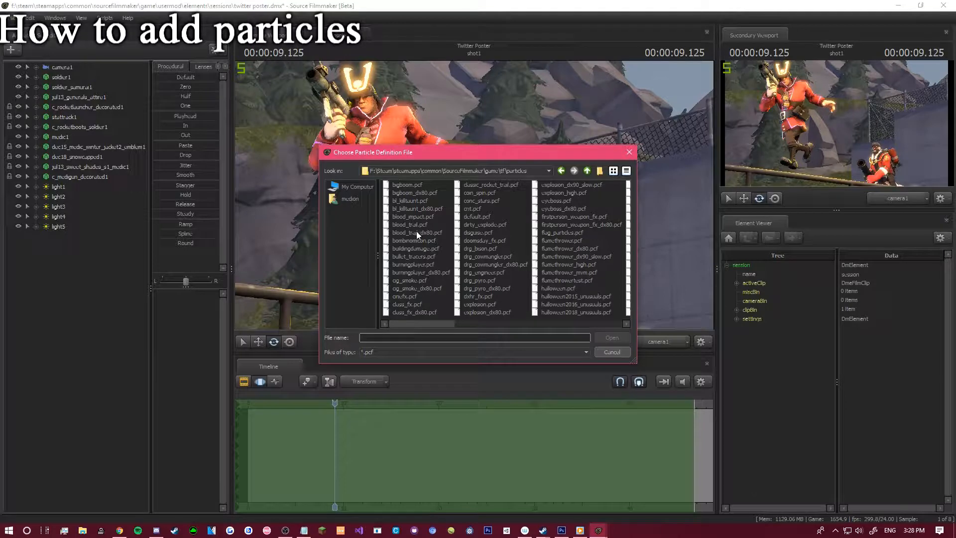
click(588, 171)
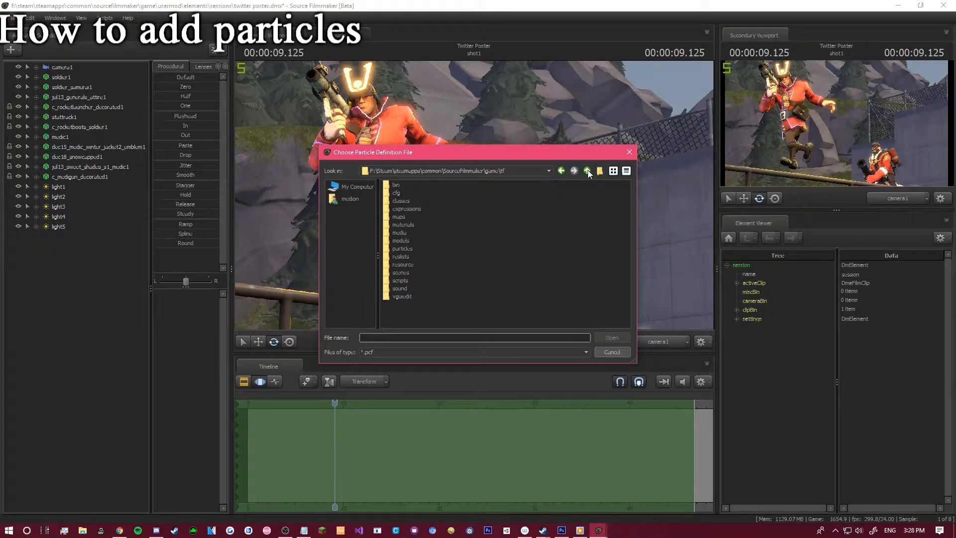
double_click(401, 249)
click(460, 220)
key(i)
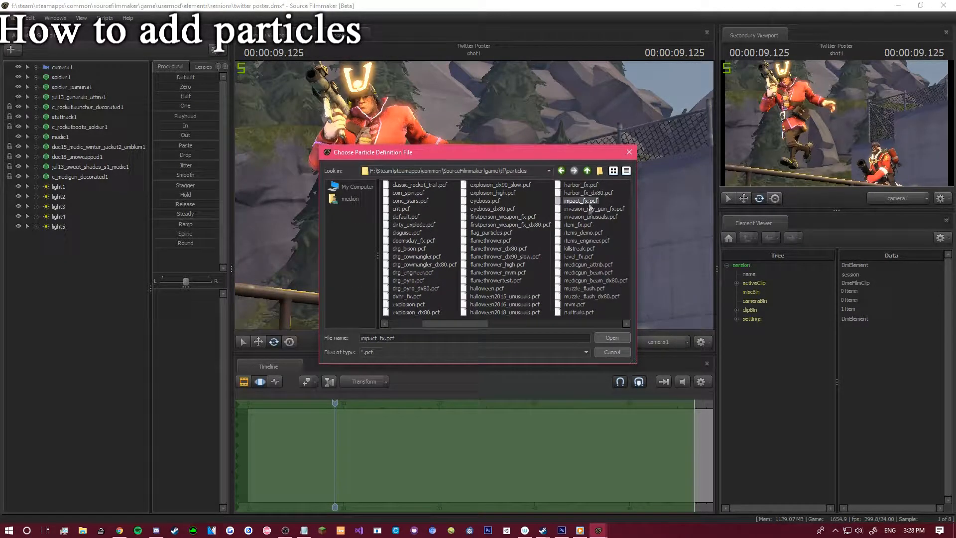
double_click(584, 223)
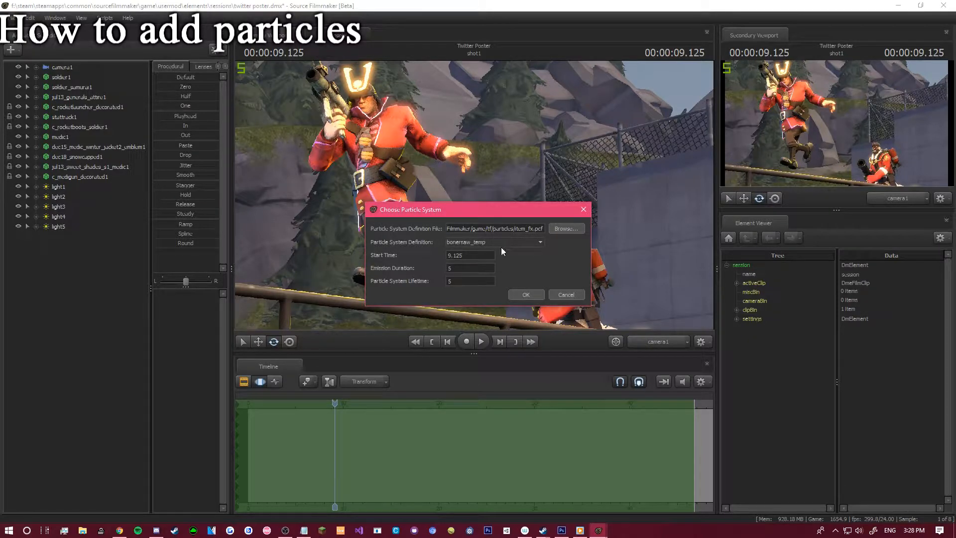
Look through the particle system definitions in item_fx.pcf, examining the names of the unusual effects.
click(495, 243)
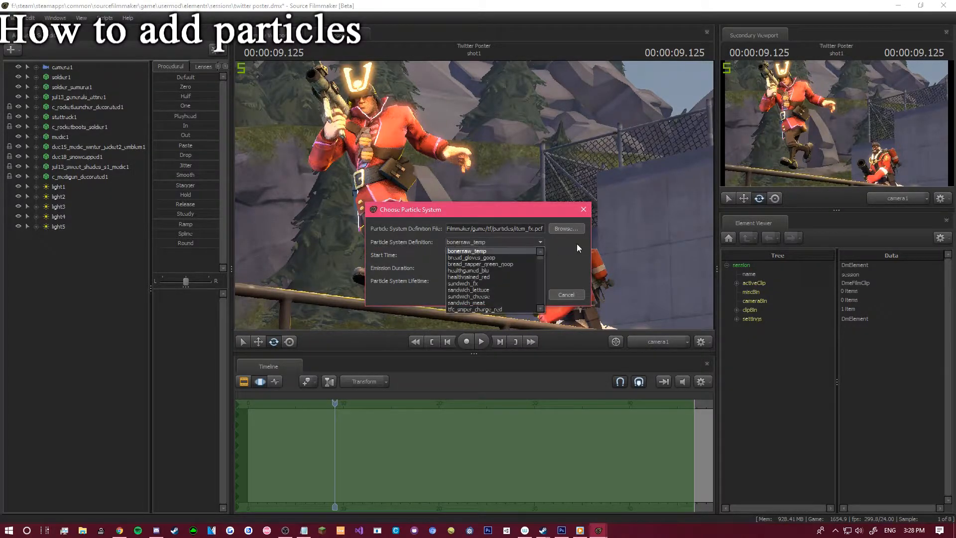
key(u)
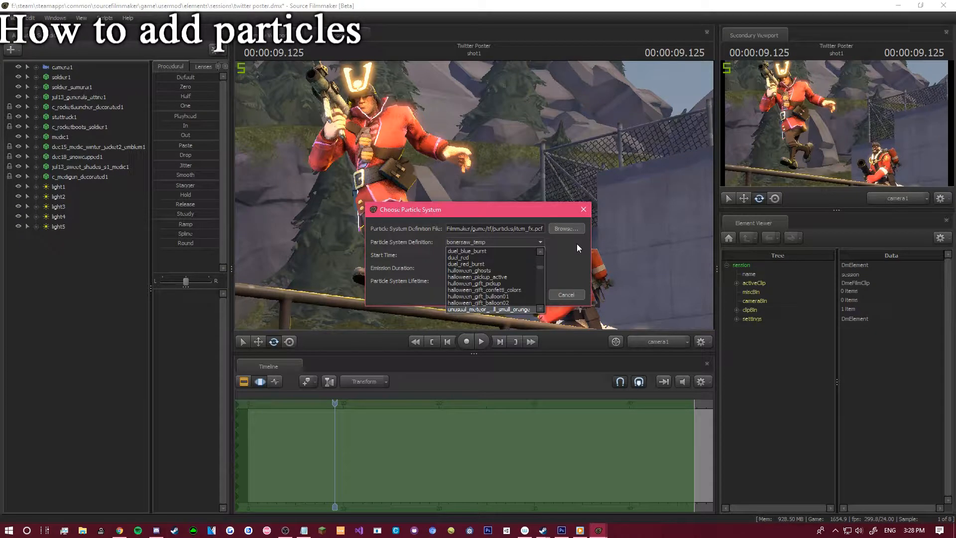
key(Down)
key(Down)
key(Down)
key(Down)
key(Down)
key(Down)
key(Down)
key(Down)
key(Down)
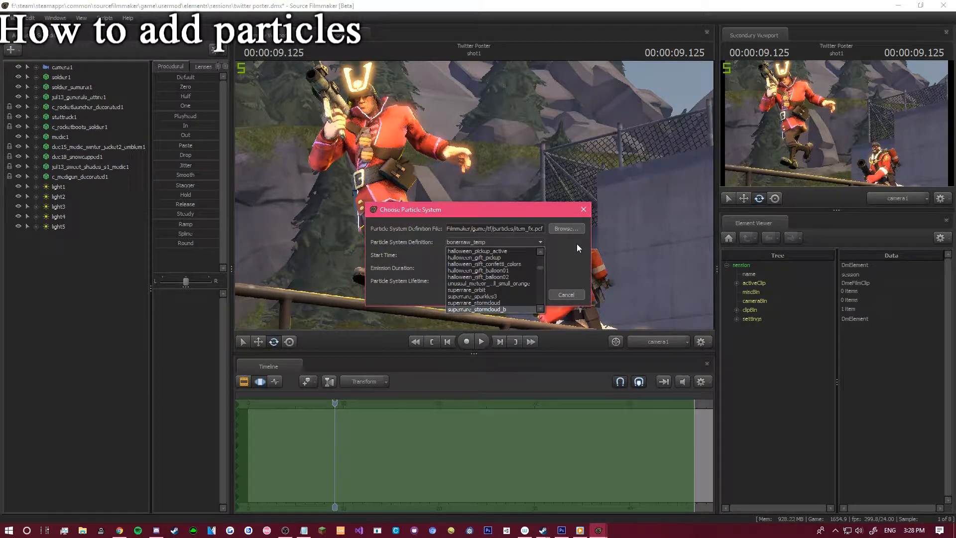
key(Down)
key(Down)
key(Down)
key(Down)
key(Down)
key(Down)
key(Down)
key(Down)
key(Down)
key(Down)
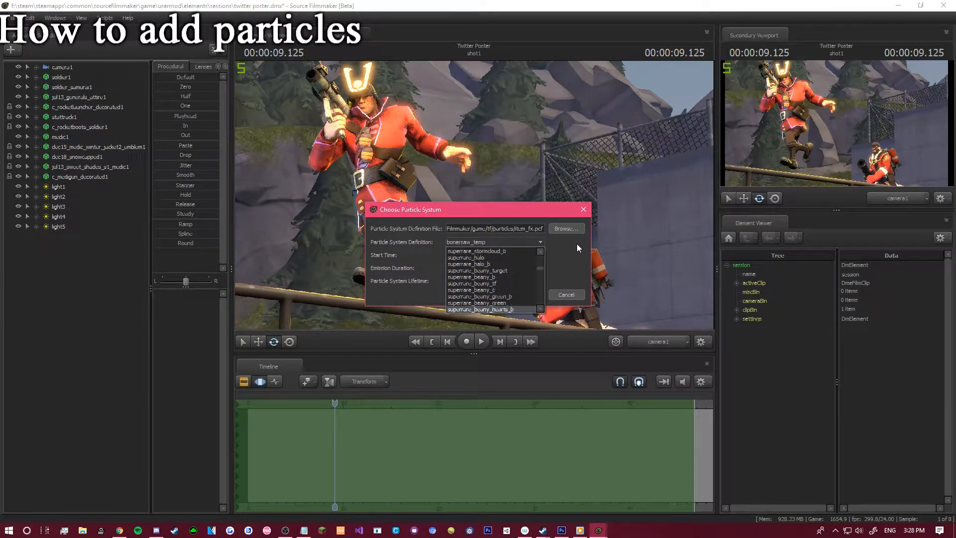
key(Down)
key(Down)
key(Down)
key(Down)
key(Down)
key(Down)
key(Down)
key(Down)
key(Down)
key(Down)
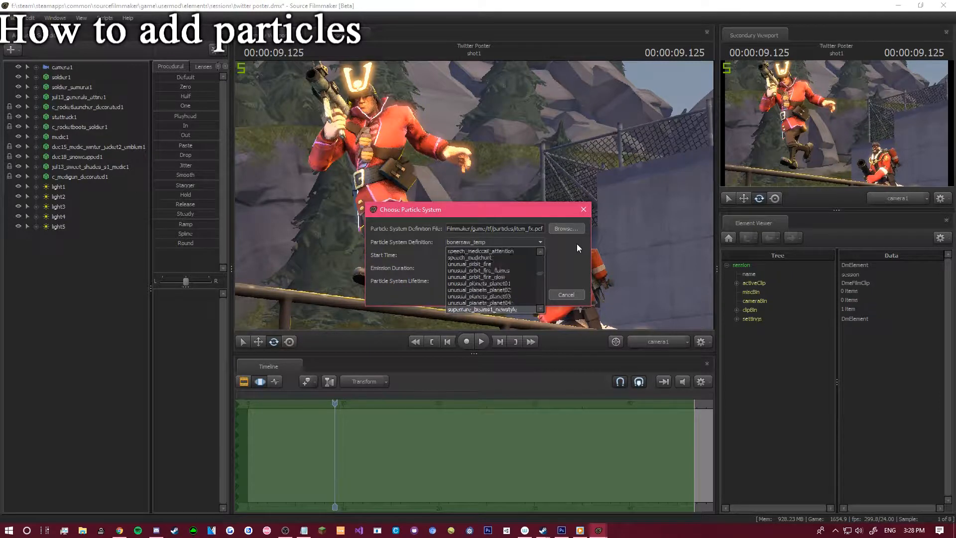
key(Down)
key(Down)
key(Down)
key(Down)
key(Down)
key(Down)
key(Down)
key(Down)
key(Down)
key(Down)
key(Down)
key(Down)
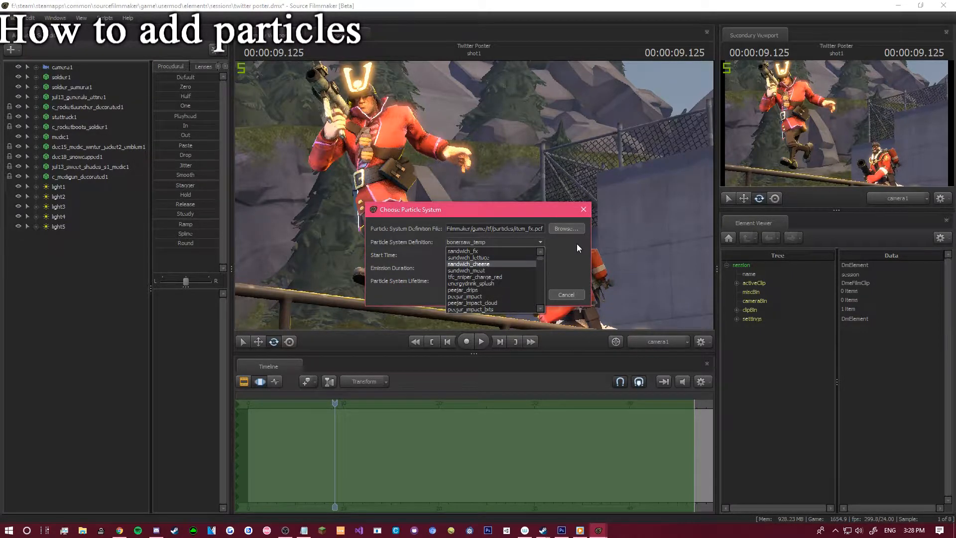
key(Down)
key(Down)
key(Down)
key(Down)
key(Down)
key(Down)
key(Down)
key(Down)
key(Down)
key(Down)
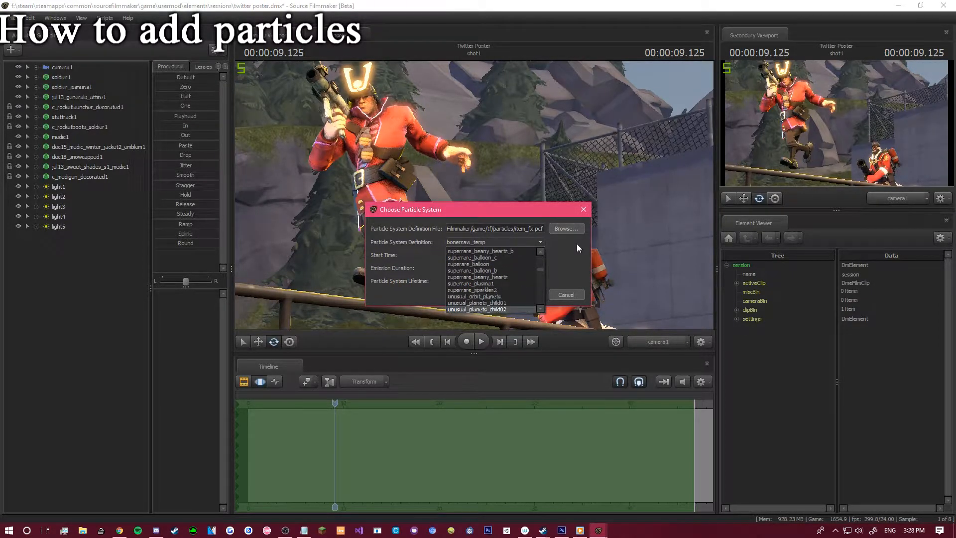
key(Down)
key(Down)
key(Down)
key(Down)
key(Down)
key(Down)
key(Down)
key(Down)
key(Down)
key(Down)
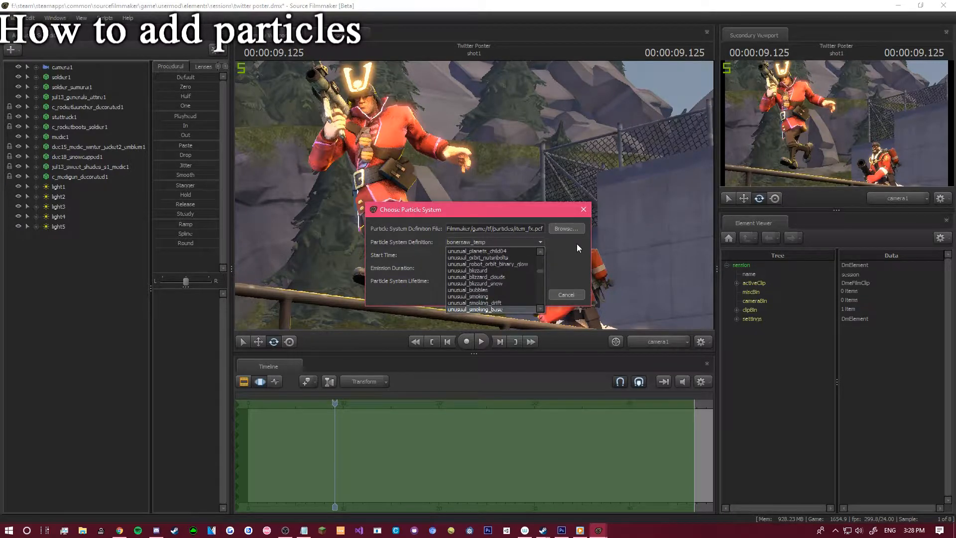
key(Down)
key(Down)
key(Down)
key(Down)
key(Down)
key(Down)
key(Down)
key(Down)
key(Down)
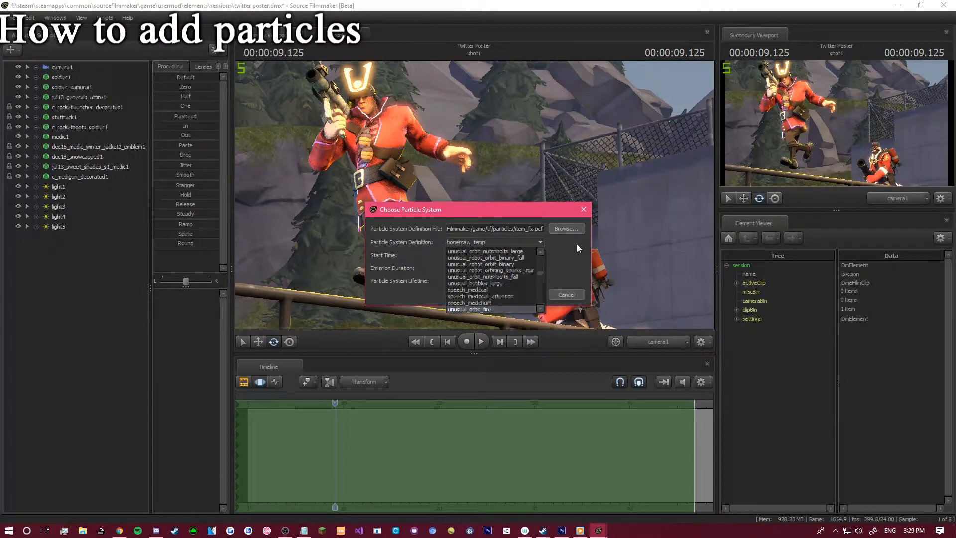
key(Down)
key(Down)
key(Down)
key(Down)
key(Down)
key(Down)
key(Down)
key(Down)
key(Down)
key(Down)
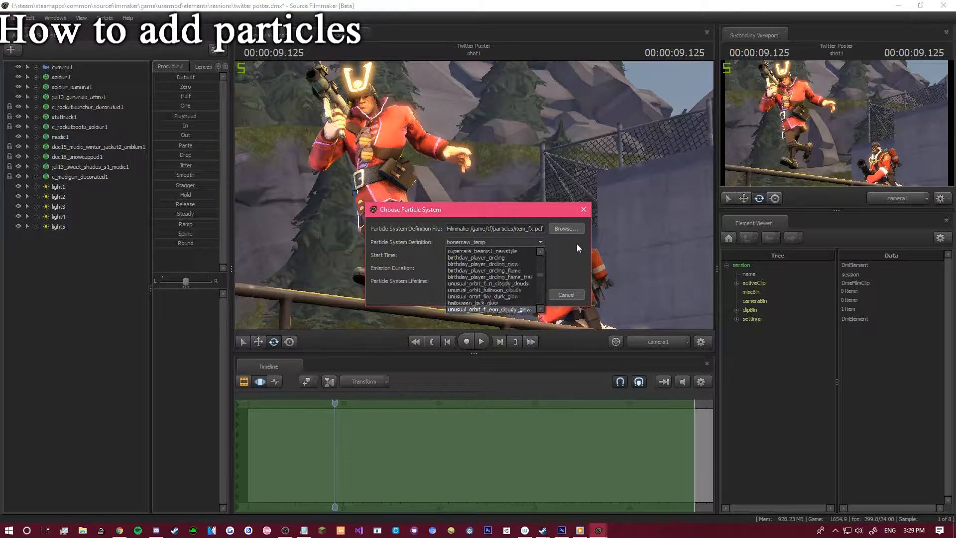
key(Down)
key(Down)
key(Down)
key(Down)
key(Down)
key(Down)
key(Down)
key(Down)
key(Down)
key(Down)
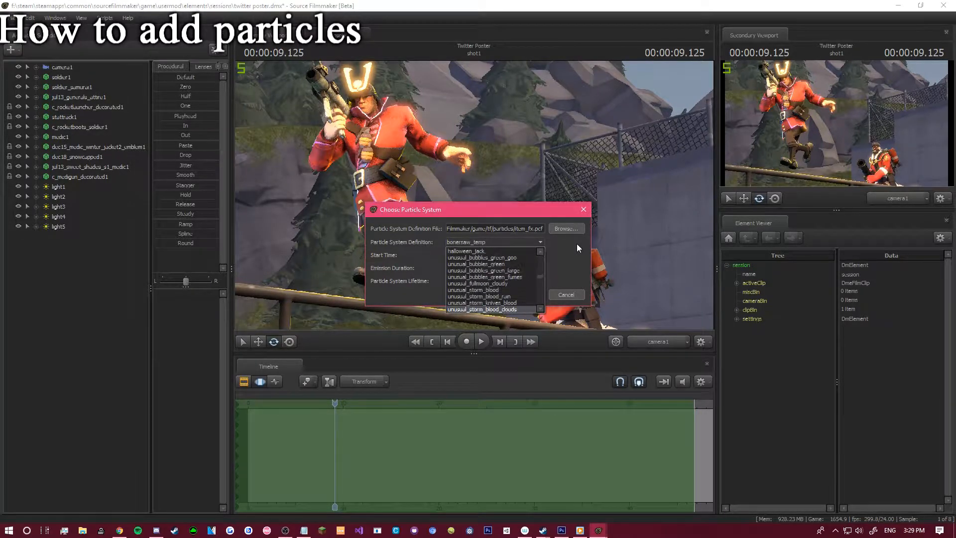
key(Down)
key(Down)
key(Down)
key(Down)
key(Down)
key(Down)
key(Down)
key(Down)
key(Down)
key(Down)
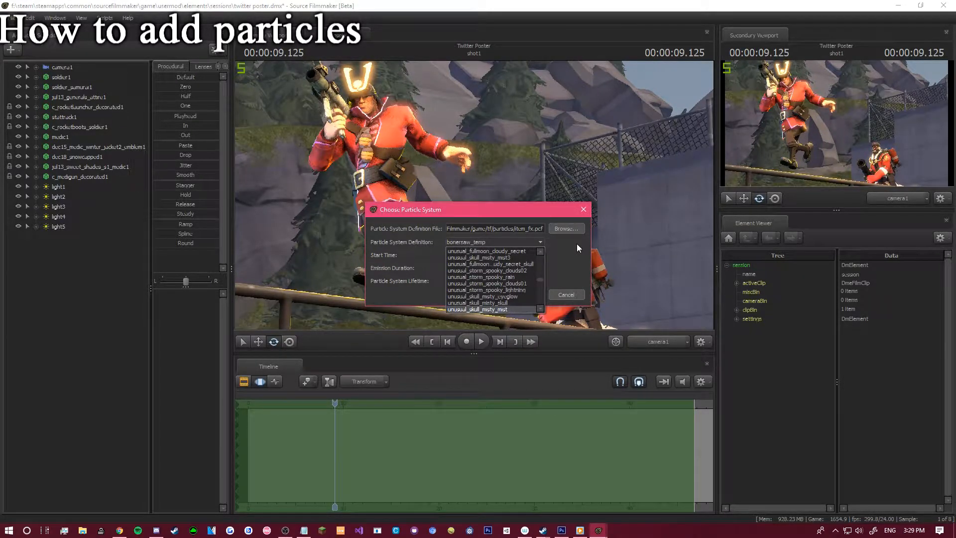
key(Down)
key(Down)
key(Down)
key(Down)
key(Down)
key(Down)
key(Down)
key(Down)
key(Down)
key(Down)
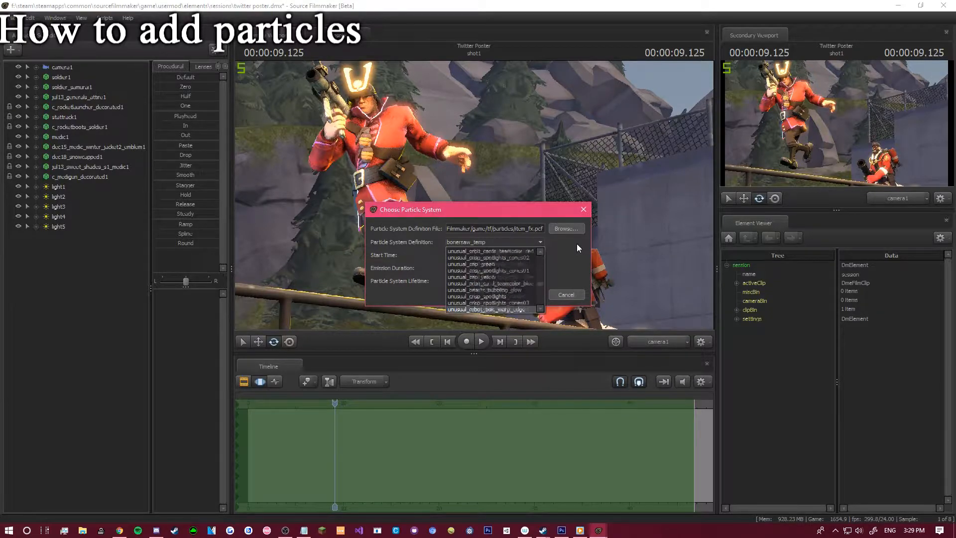
key(Down)
key(Down)
key(Down)
key(Down)
key(Down)
key(Down)
key(Down)
key(Down)
key(Down)
key(Down)
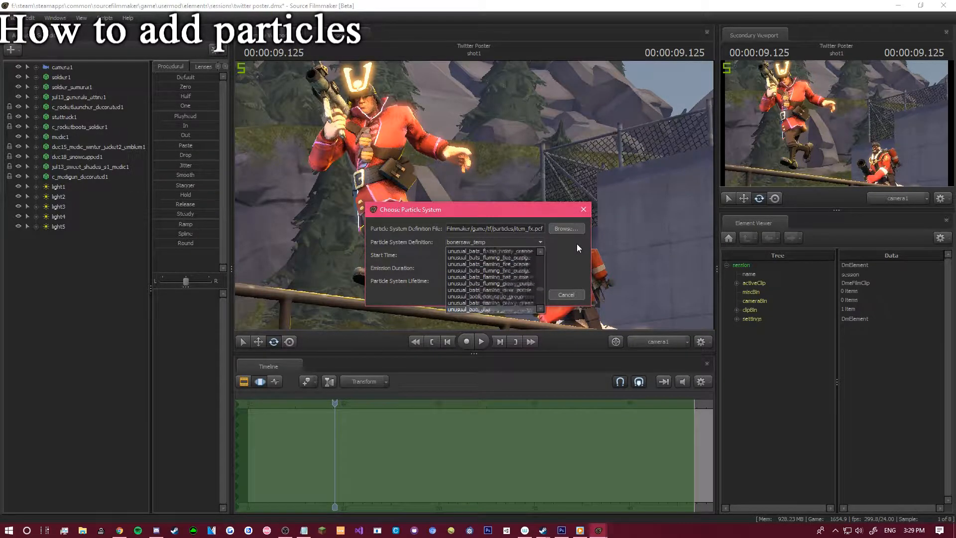
key(Down)
key(Down)
key(Down)
key(Down)
key(Down)
key(Down)
key(Down)
key(Down)
key(Down)
key(Down)
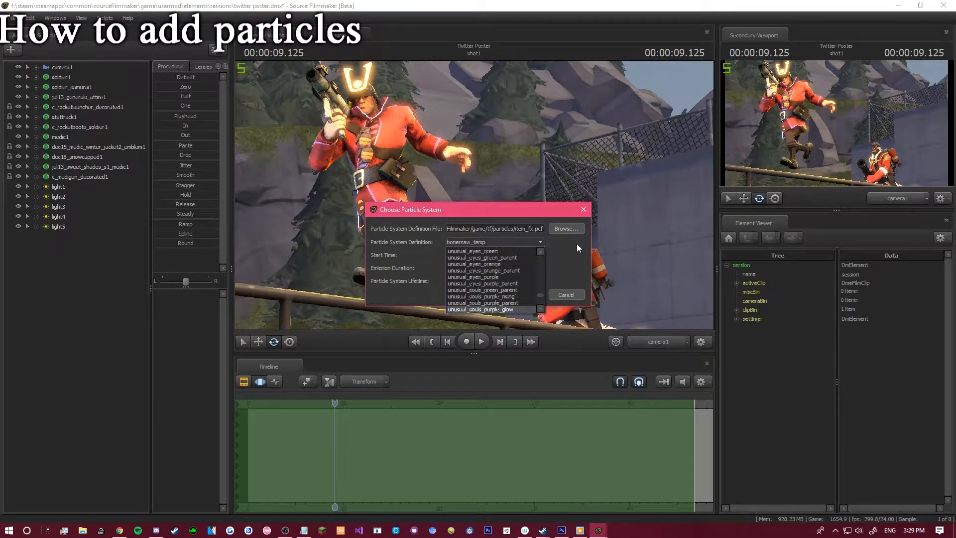
key(Down)
key(Down)
key(Down)
key(Down)
key(Down)
key(Down)
key(Down)
key(Down)
key(Down)
key(Down)
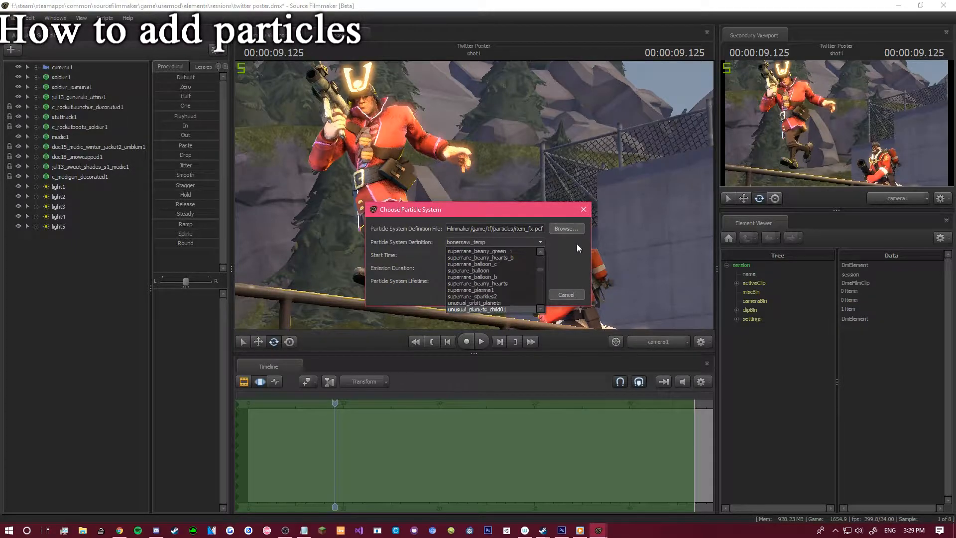
scroll(501, 303, up, 5)
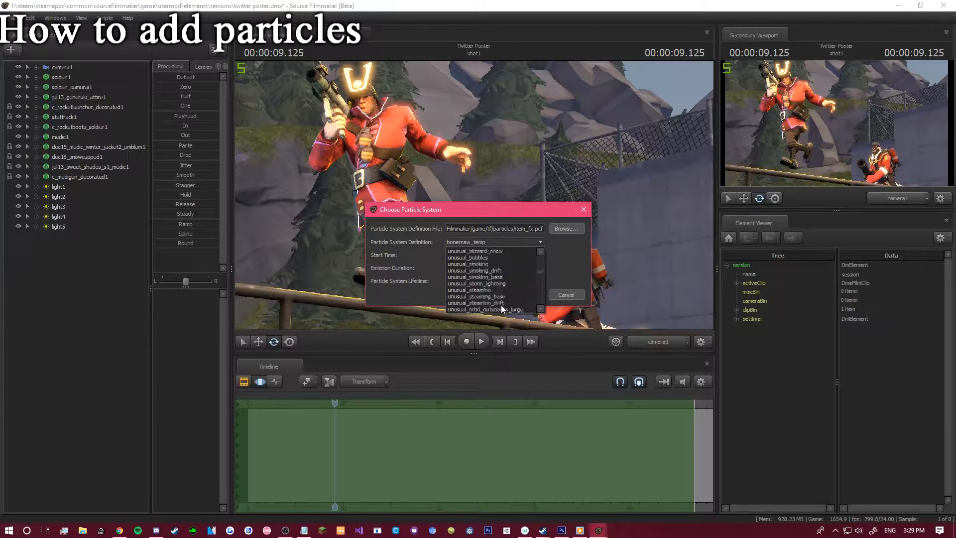
scroll(500, 300, up, 5)
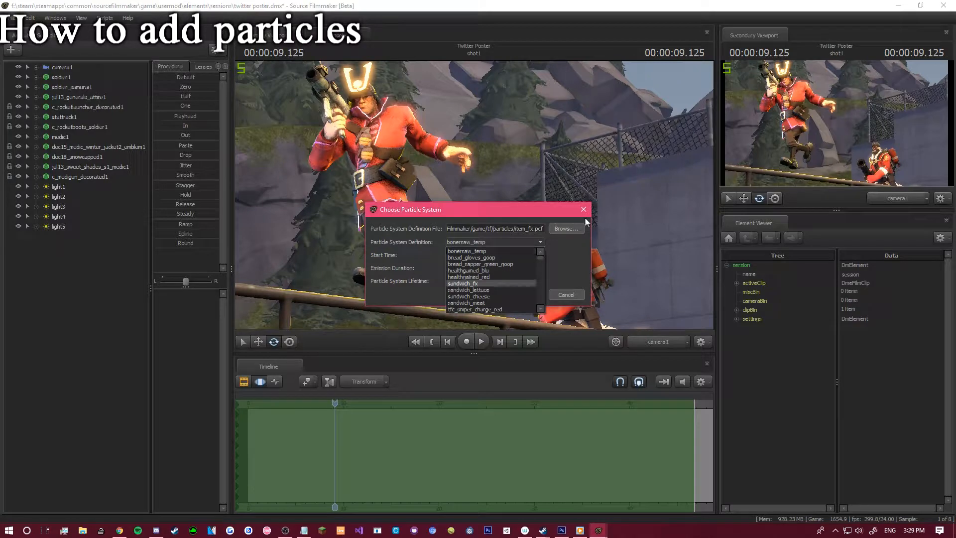
Choose superrare_greenenergy as the particle system definition from item_fx.pcf.
key(Down)
key(Down)
key(Down)
key(Down)
key(Down)
key(Down)
key(Down)
key(Down)
key(Down)
key(Down)
key(Down)
key(Down)
key(Down)
key(Down)
key(Down)
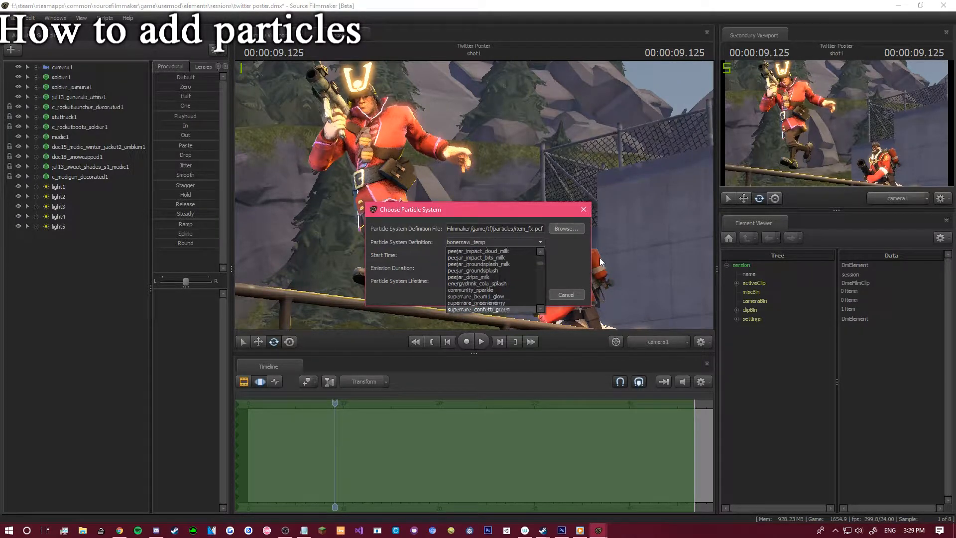
click(493, 301)
Set the particle system's start time to -10, emission duration to 50 and lifetime to 50, and create it.
key(Tab)
text(-10)
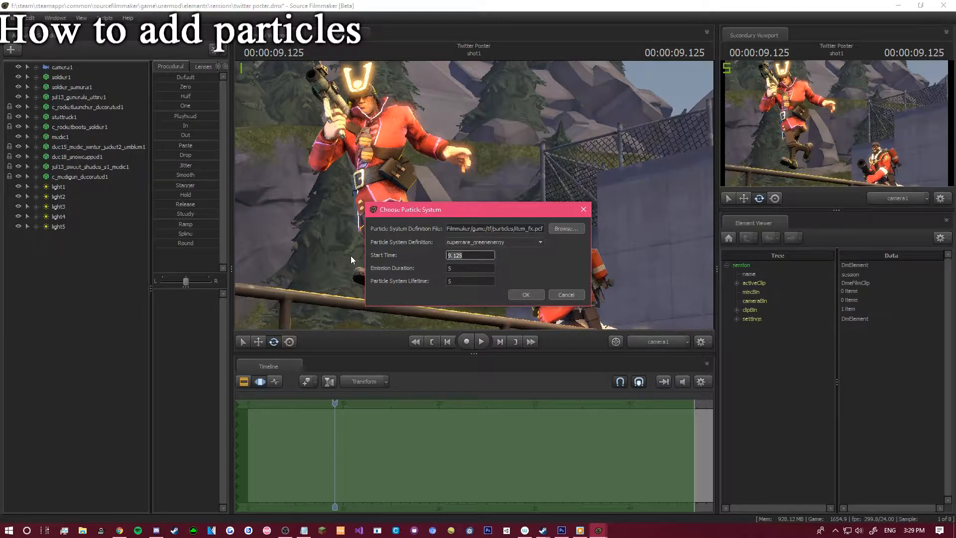
click(493, 268)
text(50)
key(Tab)
text(50)
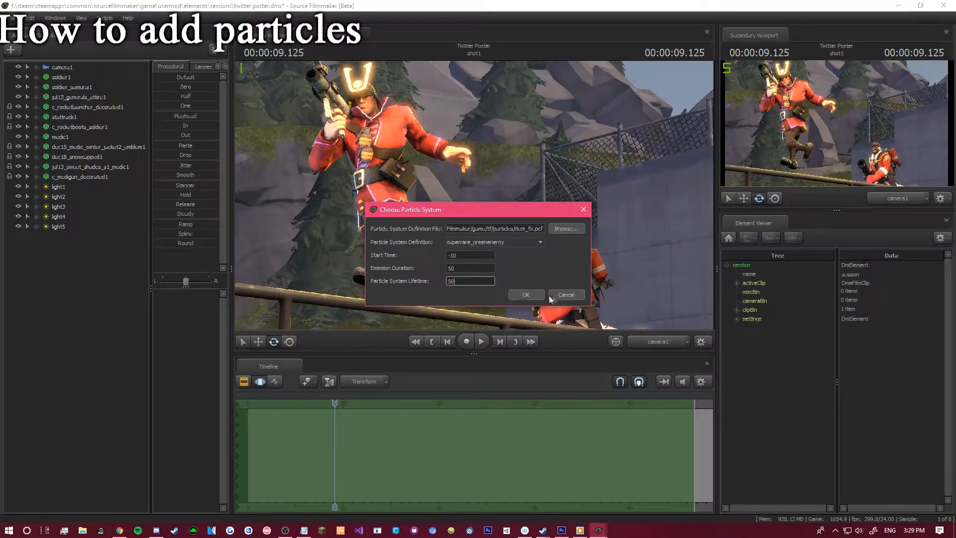
click(527, 295)
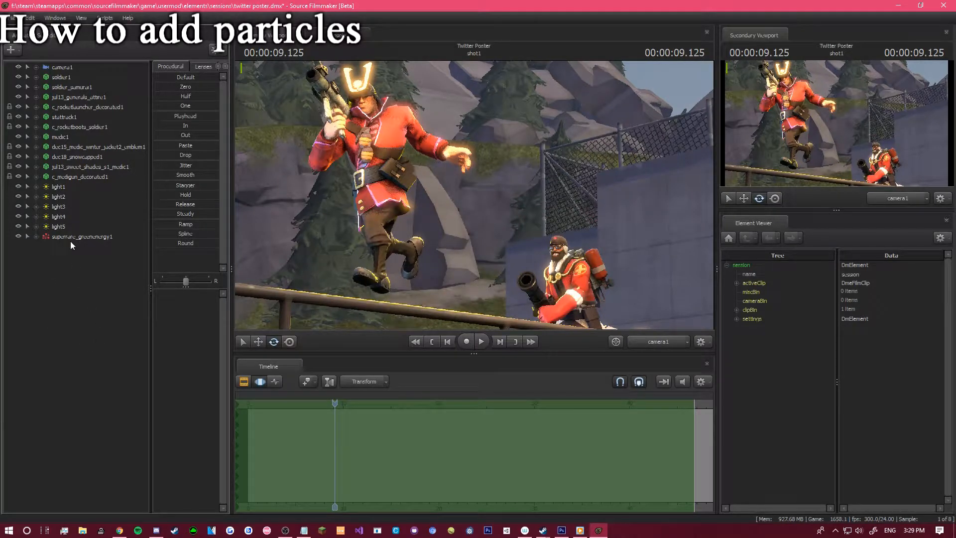
Move the playhead to 00:00:00.375 near the start of the shot and extend the time selection to the shot's end.
drag(337, 406, 251, 408)
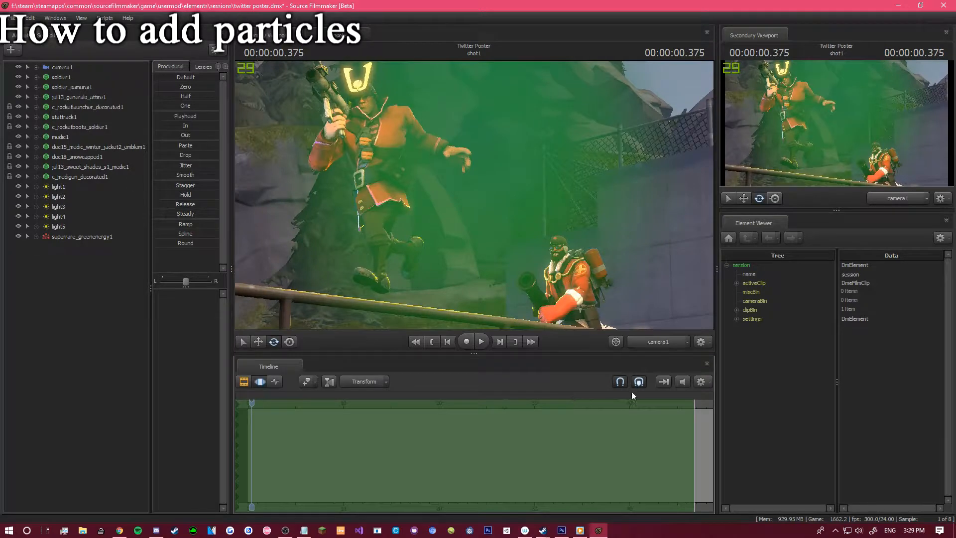
drag(693, 416, 713, 417)
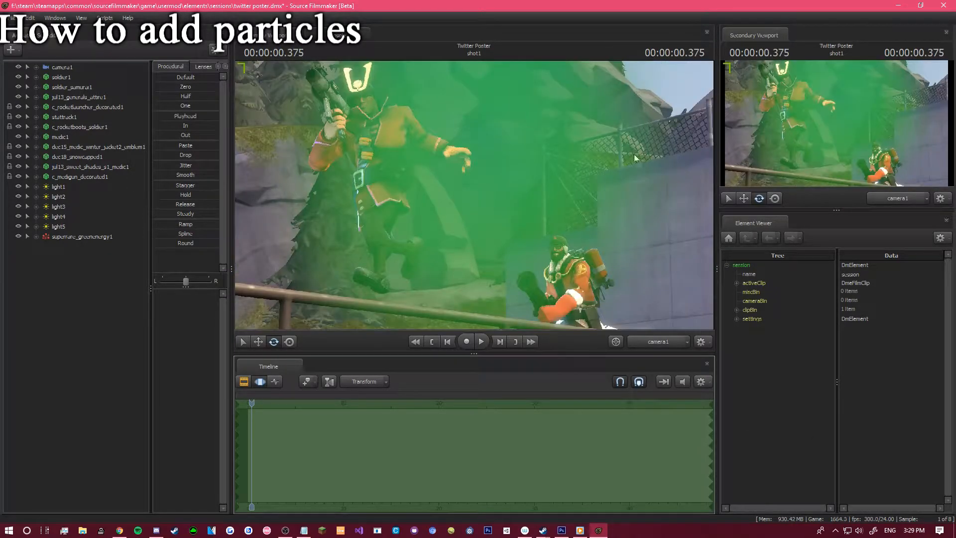
Instance the superrare_greenenergy1 particle system, show its animation set in the Element Viewer and open its definition for editing.
click(77, 235)
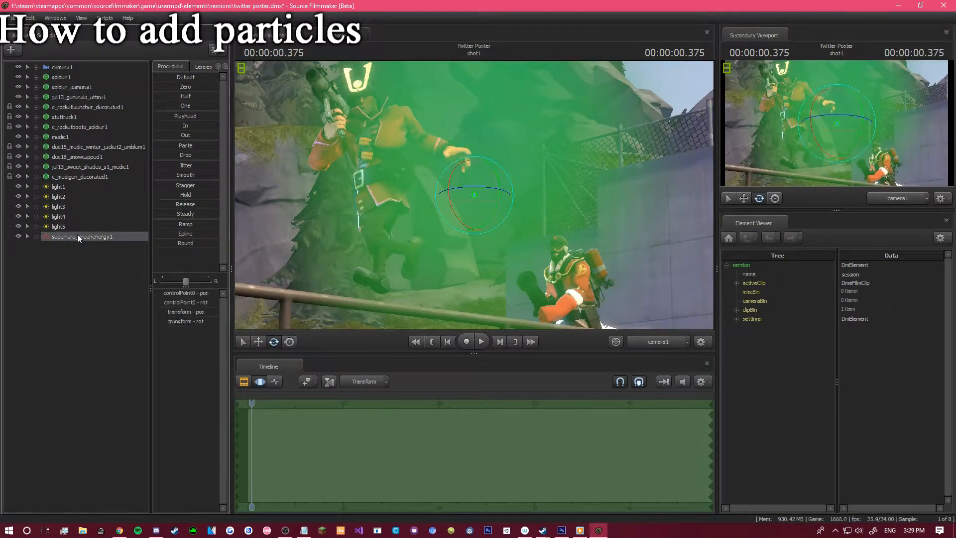
right_click(76, 234)
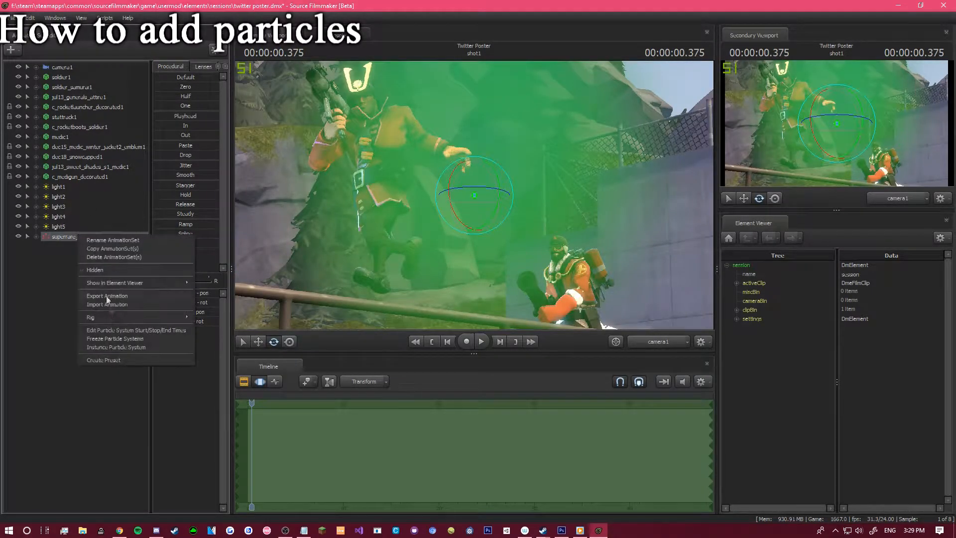
click(118, 347)
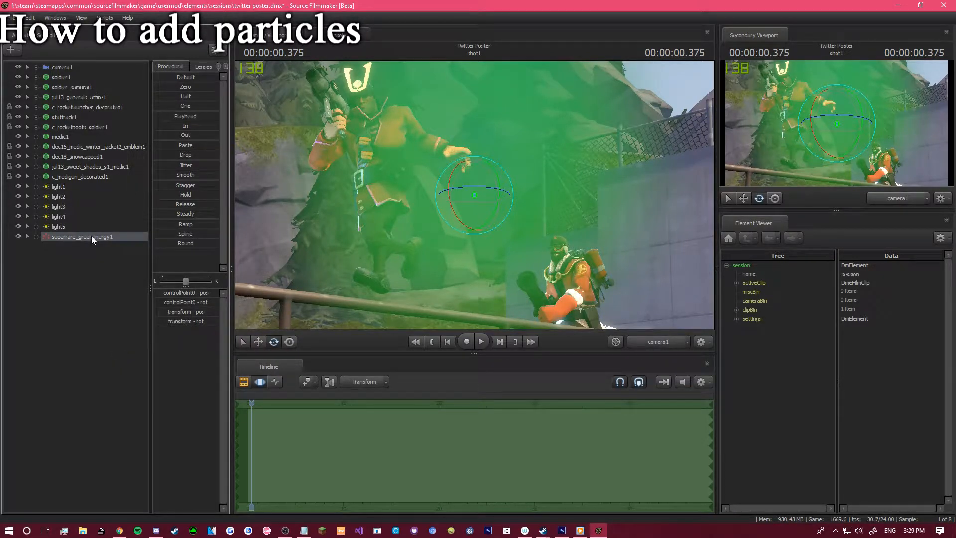
right_click(92, 235)
mouse_move(138, 284)
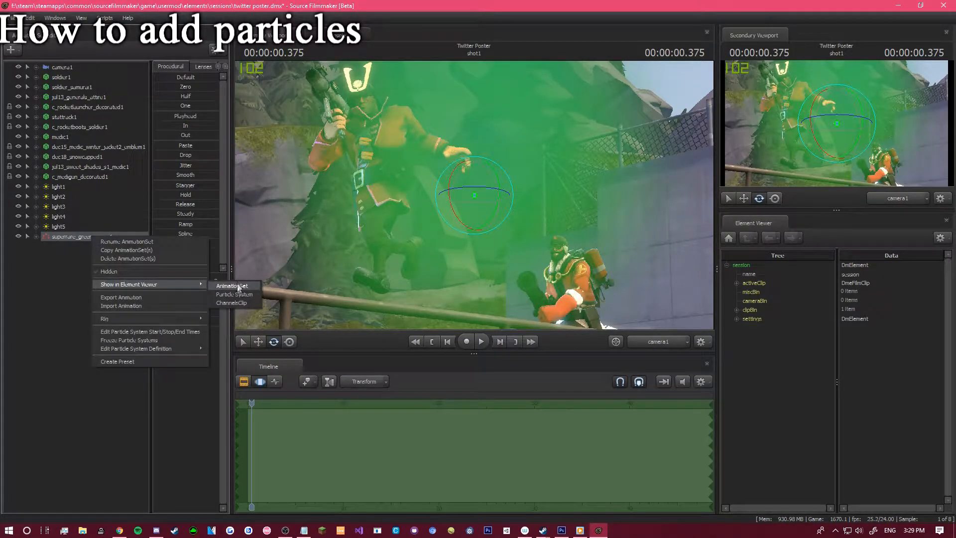
click(238, 287)
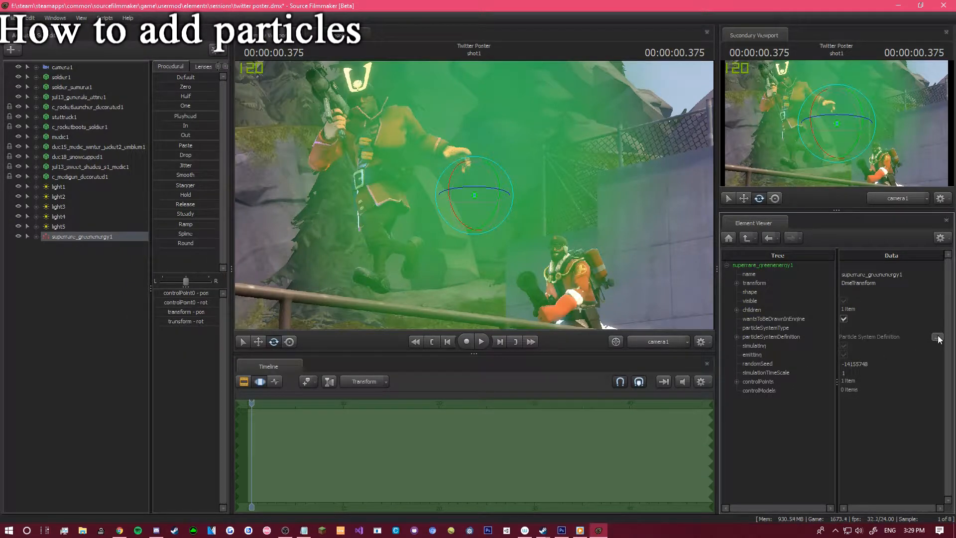
click(937, 337)
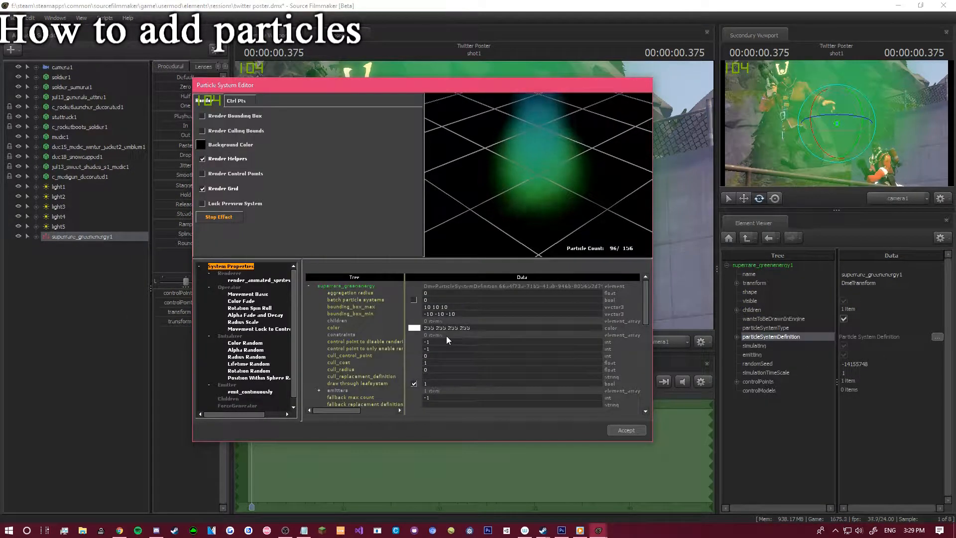
Change the particle system's material to effects\softglow.vmt and accept the edited definition.
scroll(415, 337, down, 2)
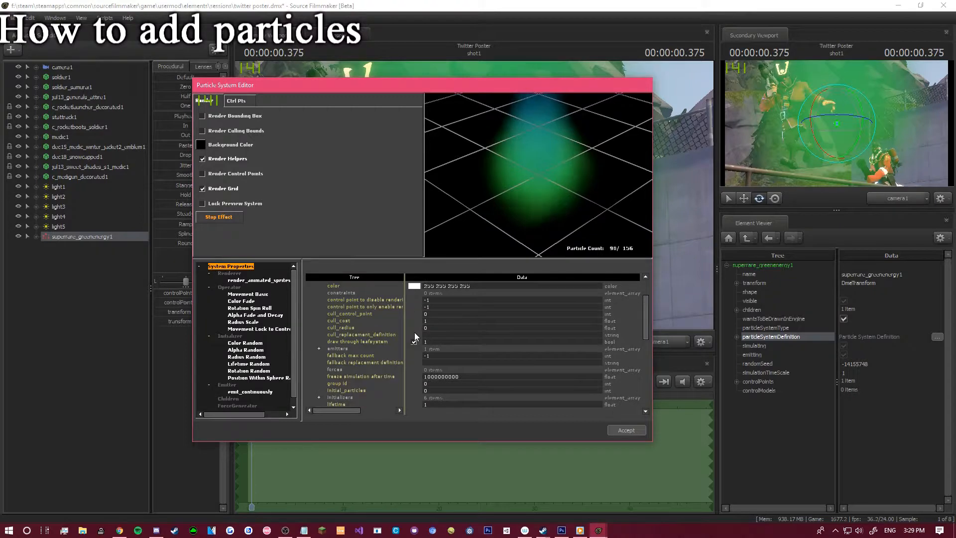
scroll(414, 333, down, 2)
drag(443, 369, 495, 382)
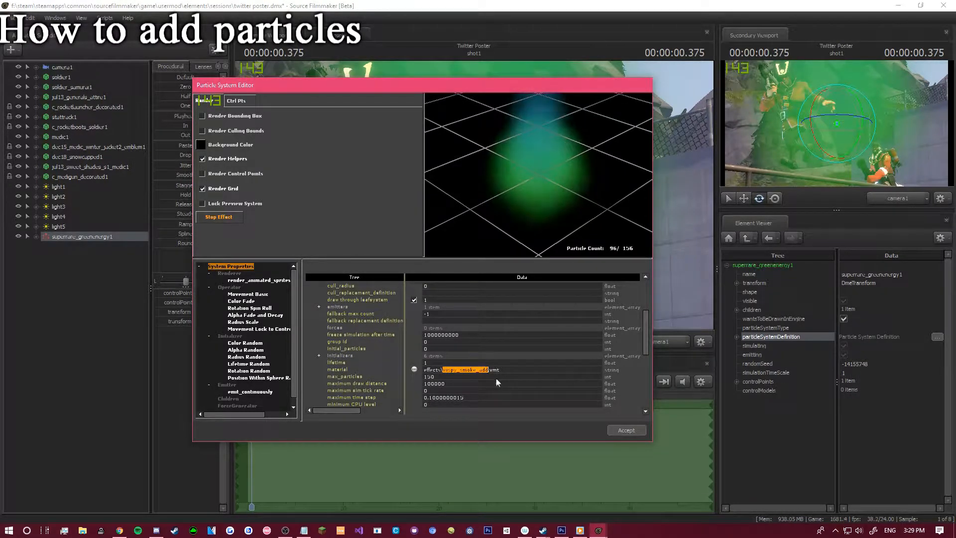
text(softglow)
key(Return)
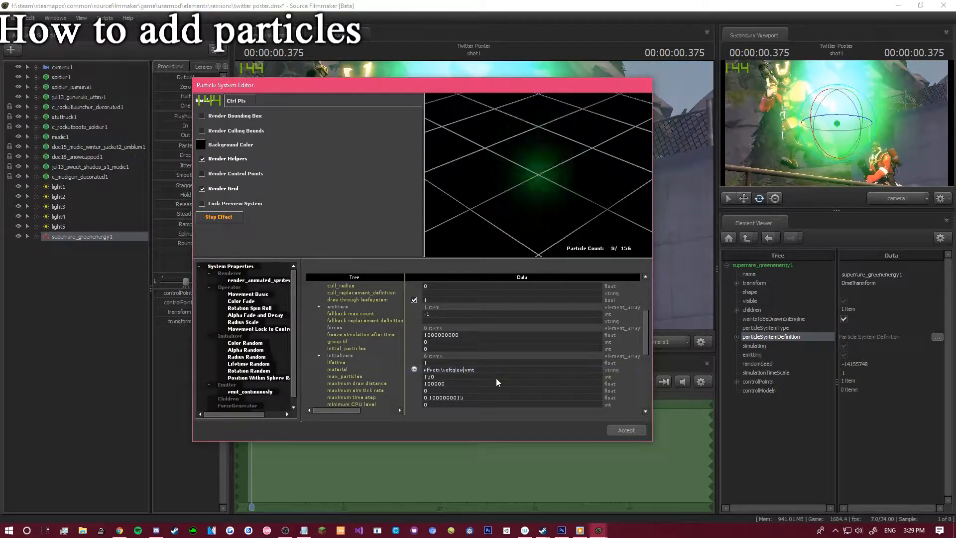
click(629, 431)
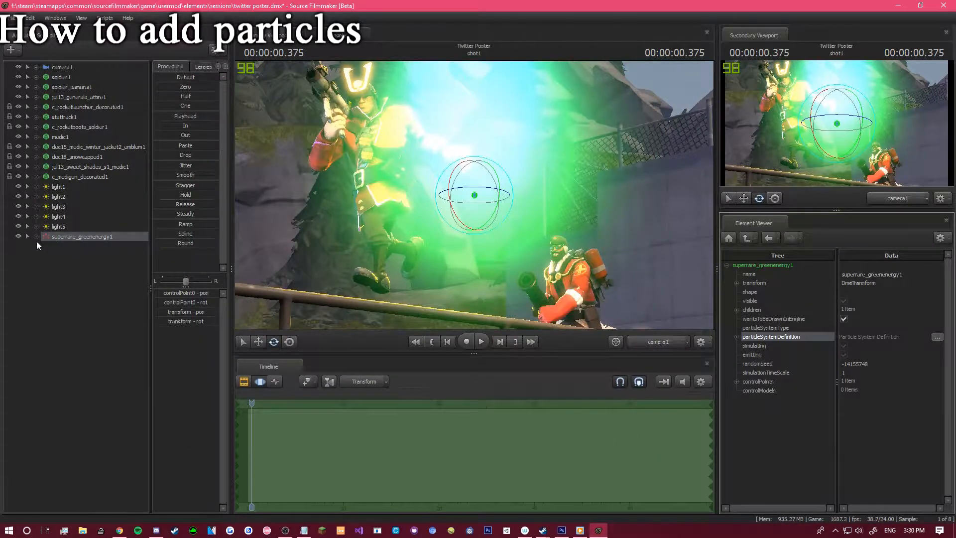
Lock the transform of superrare_greenenergy1 to soldier1's bip_head and snap the whole particle system onto the head.
click(38, 76)
click(45, 96)
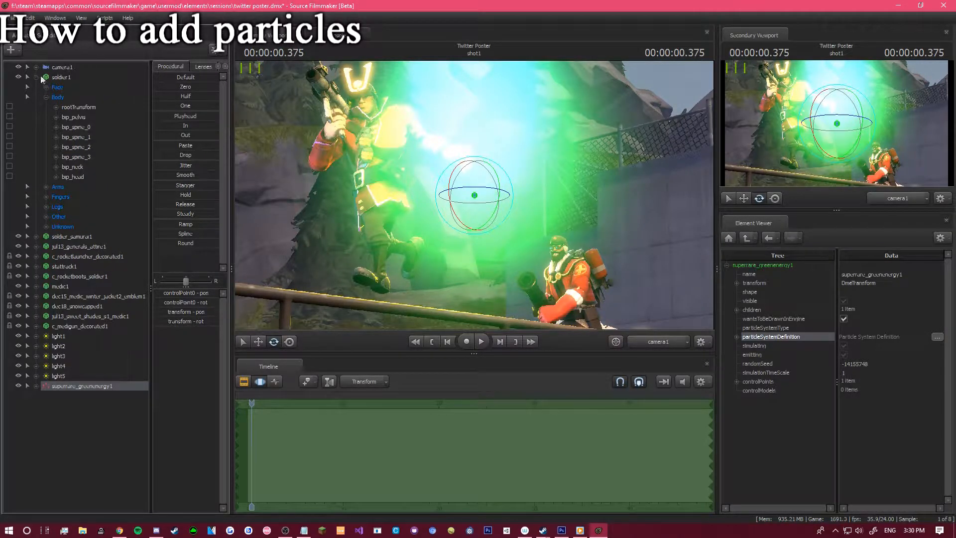
click(61, 178)
click(36, 386)
click(46, 396)
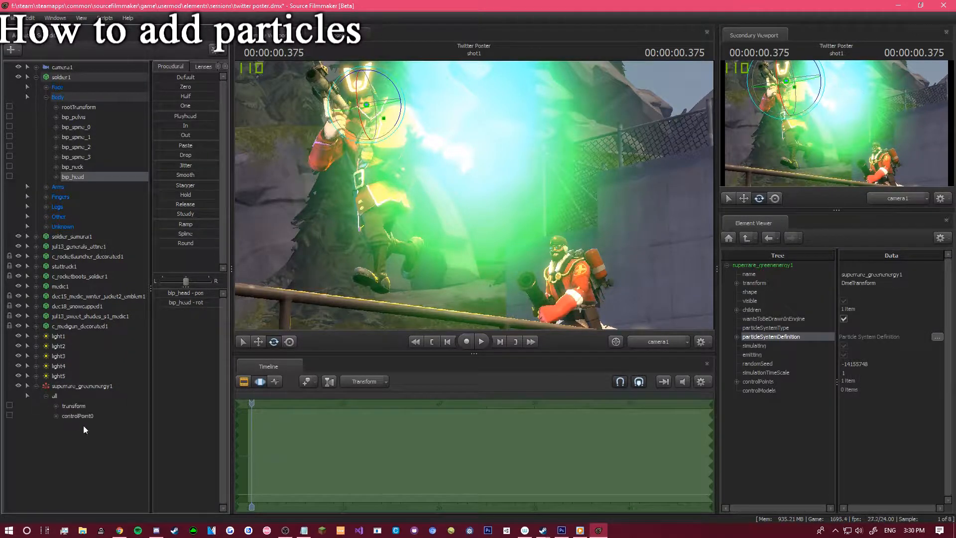
drag(78, 211, 94, 406)
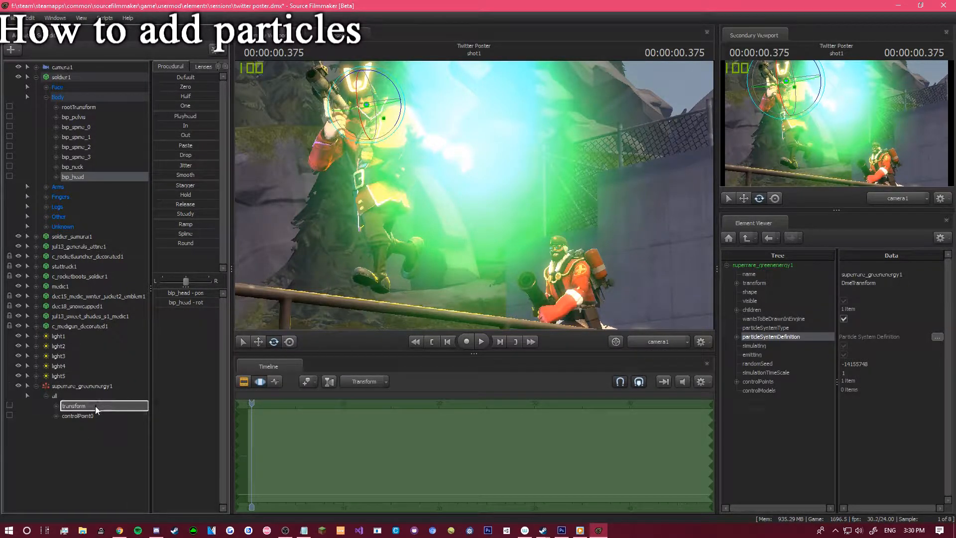
click(95, 389)
drag(171, 109, 236, 110)
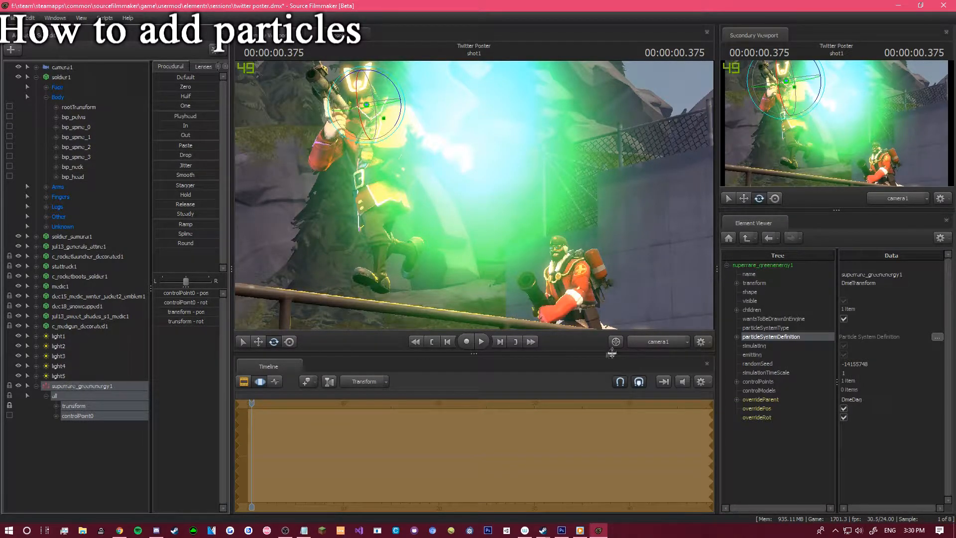
Check the effect on the soldier's head from the Work Camera, and release superrare_greenenergy1 from its lock to bip_head.
click(658, 344)
drag(563, 234, 477, 257)
key(s)
key(w)
drag(254, 405, 257, 405)
drag(478, 204, 473, 199)
key(s)
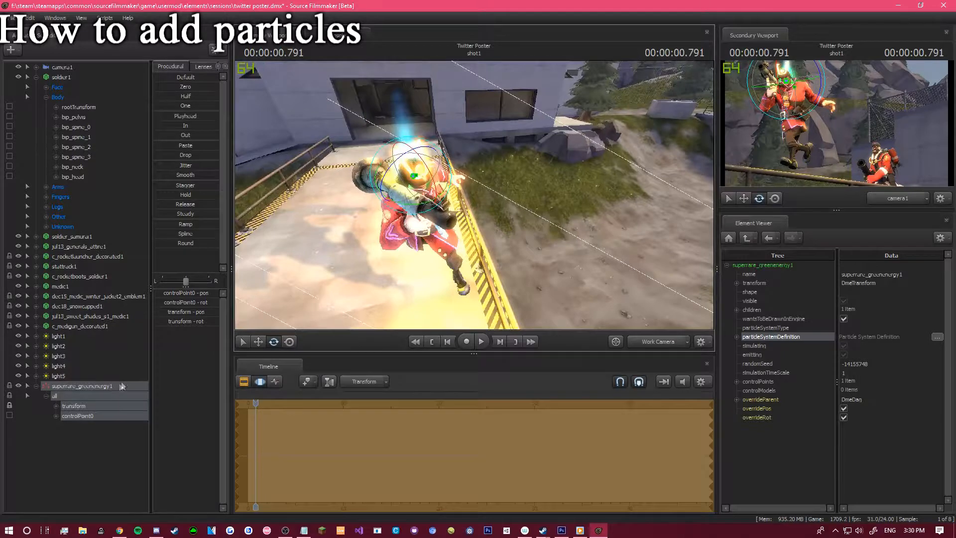
right_click(106, 391)
click(134, 468)
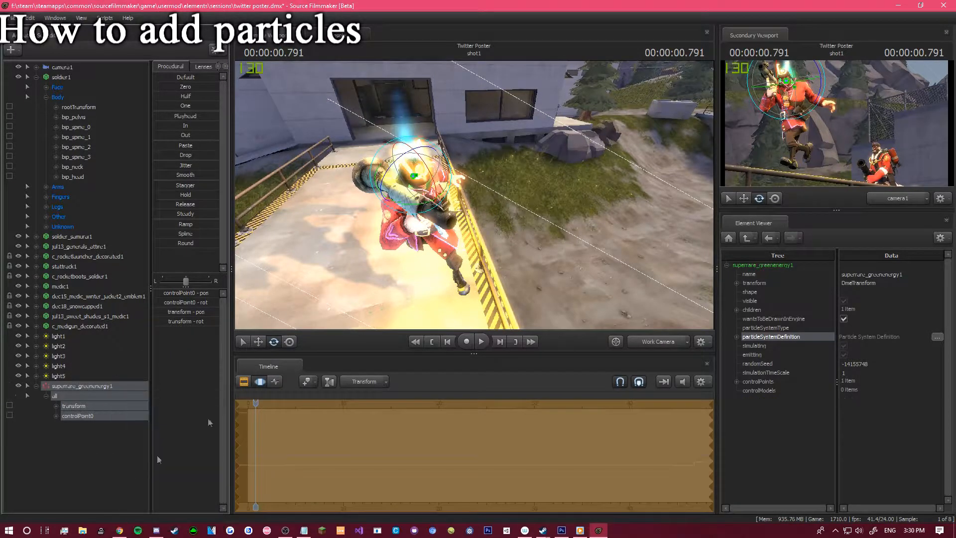
Move superrare_greenenergy1 onto the soldier's hat with the translate manipulator and check its placement through camera1.
click(261, 341)
drag(425, 173, 385, 139)
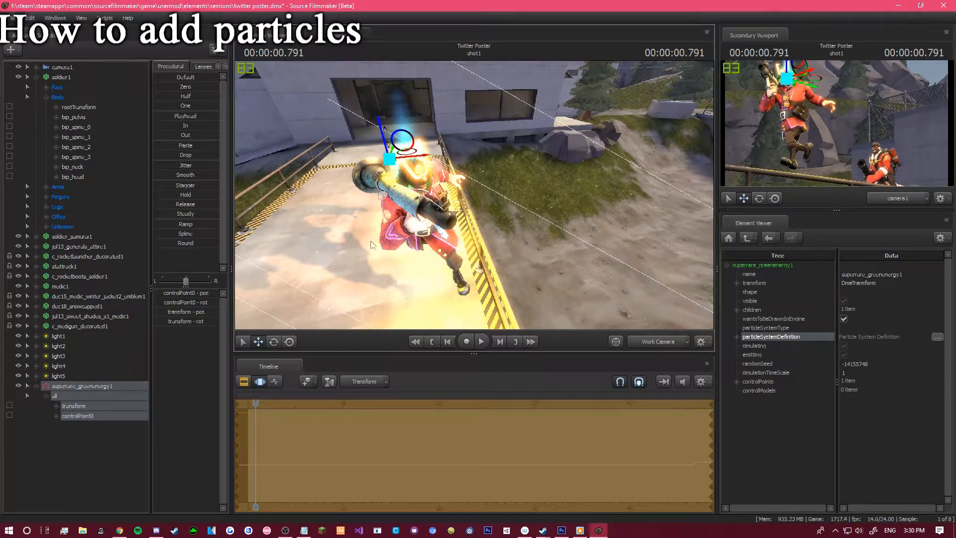
drag(257, 402, 253, 402)
click(647, 340)
click(105, 430)
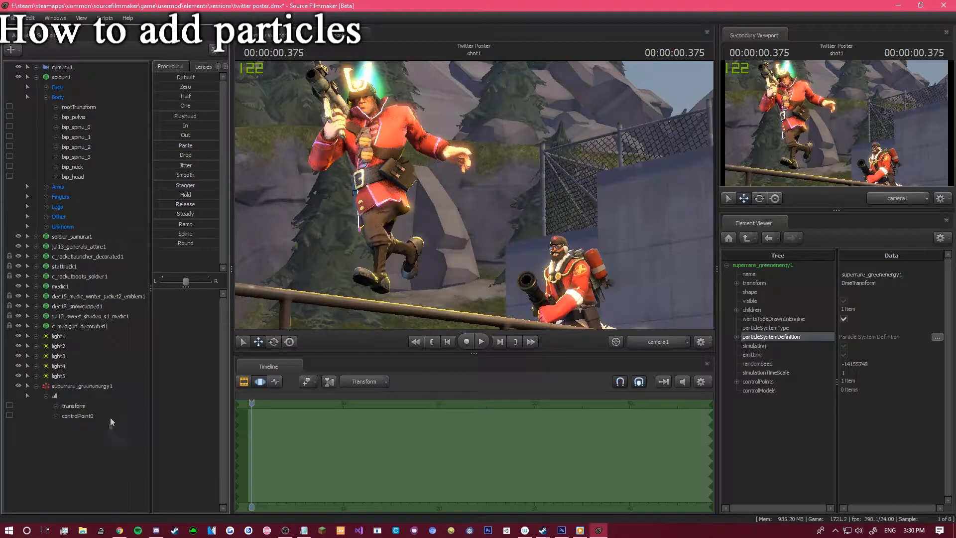
click(97, 385)
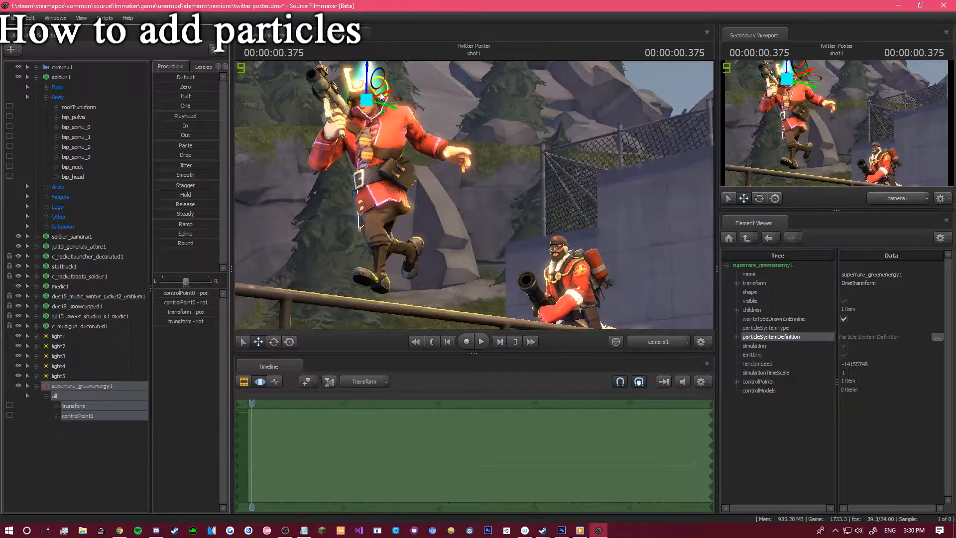
click(133, 415)
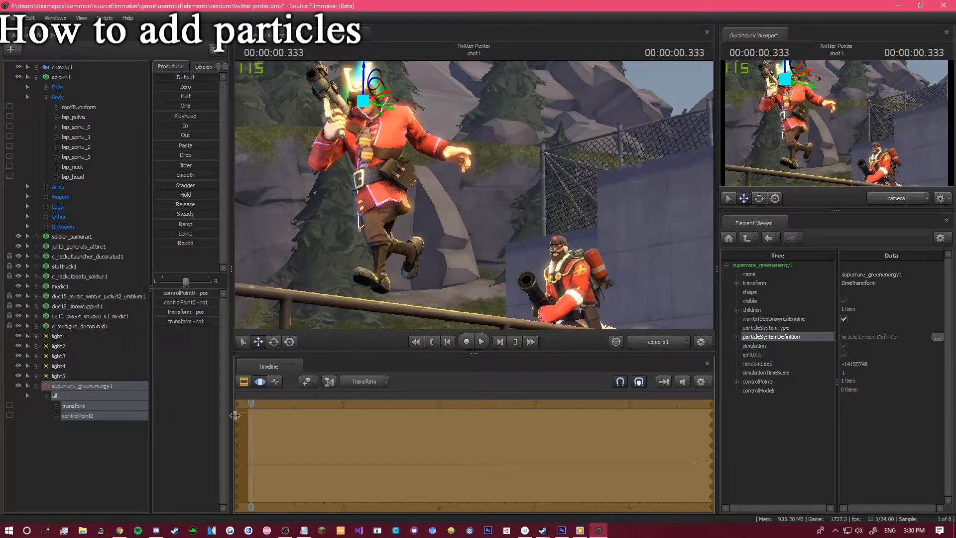
click(88, 479)
click(48, 385)
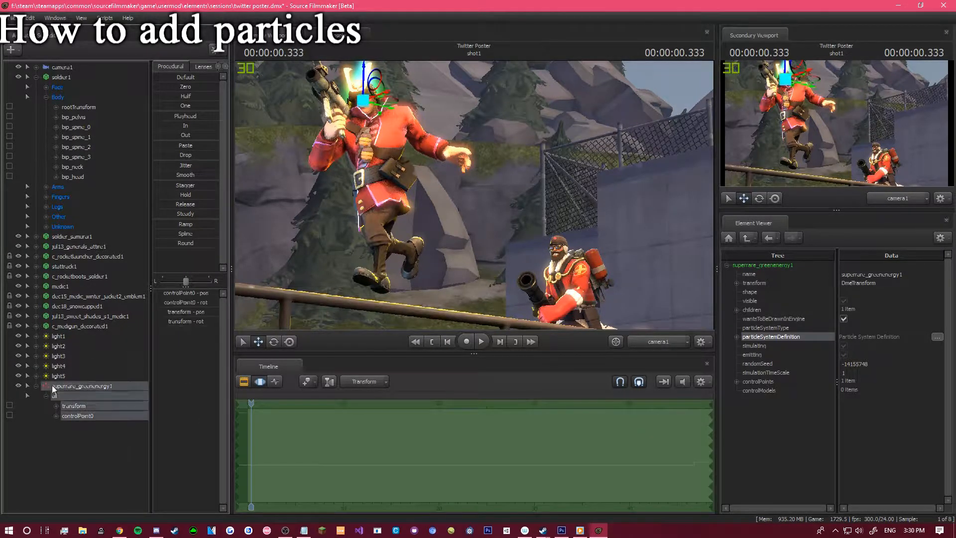
Fine-tune the particle system's position at the soldier's head in the Work Camera, and check it through camera1 at 00:00:01.000.
click(650, 347)
drag(438, 196, 460, 189)
key(w)
drag(253, 405, 258, 404)
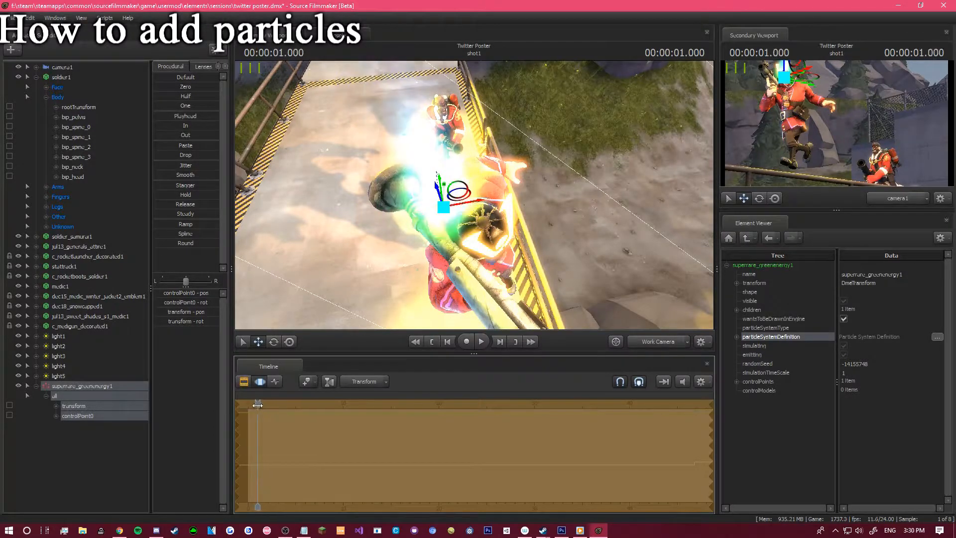
click(673, 344)
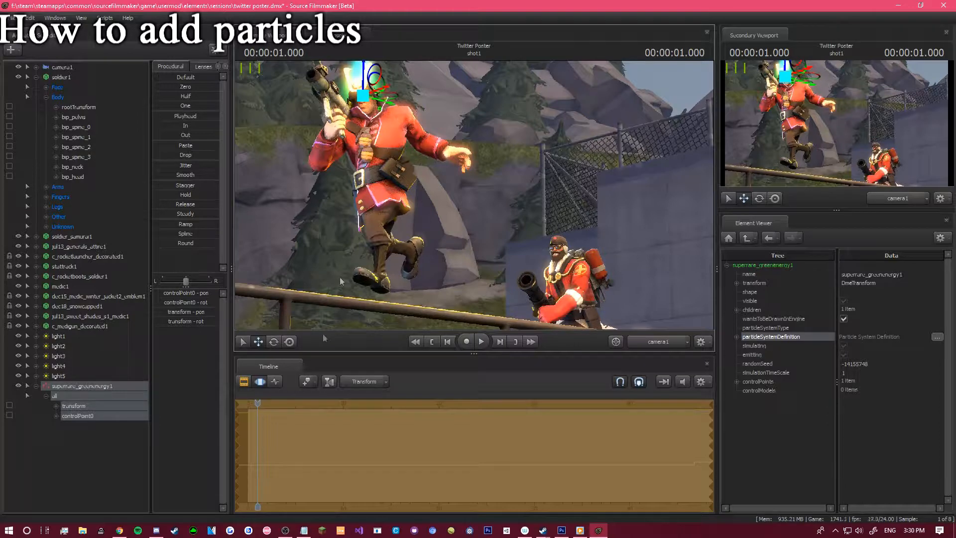
click(96, 471)
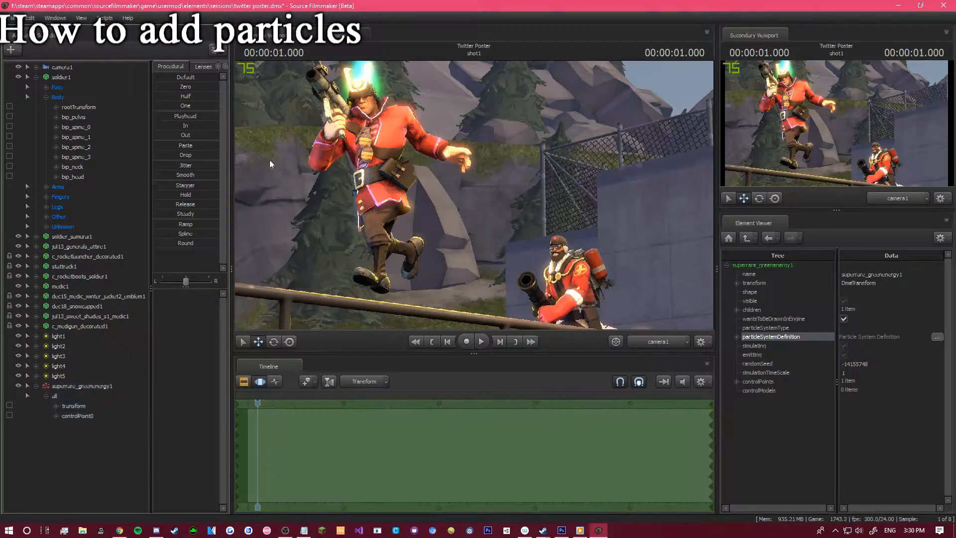
Delete the superrare_greenenergy1 animation set.
click(74, 386)
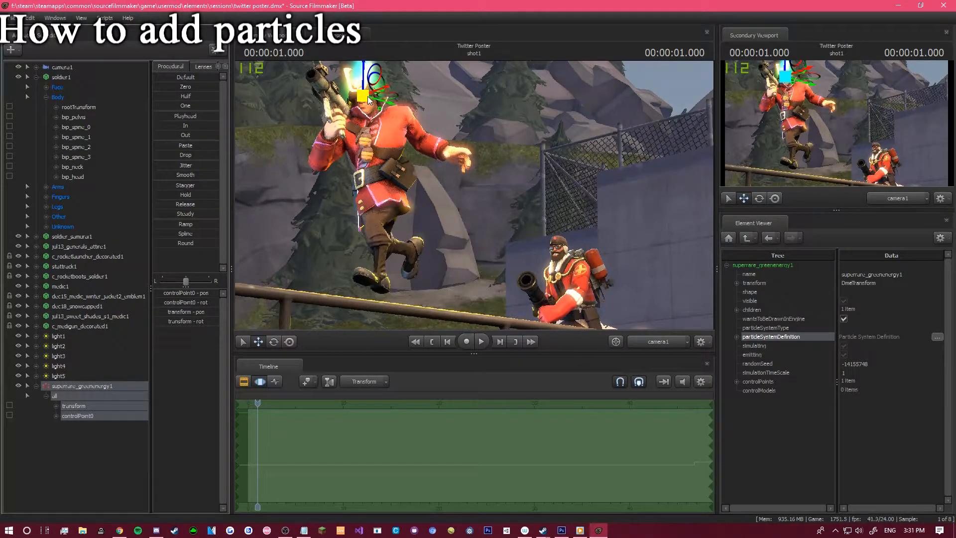
right_click(86, 385)
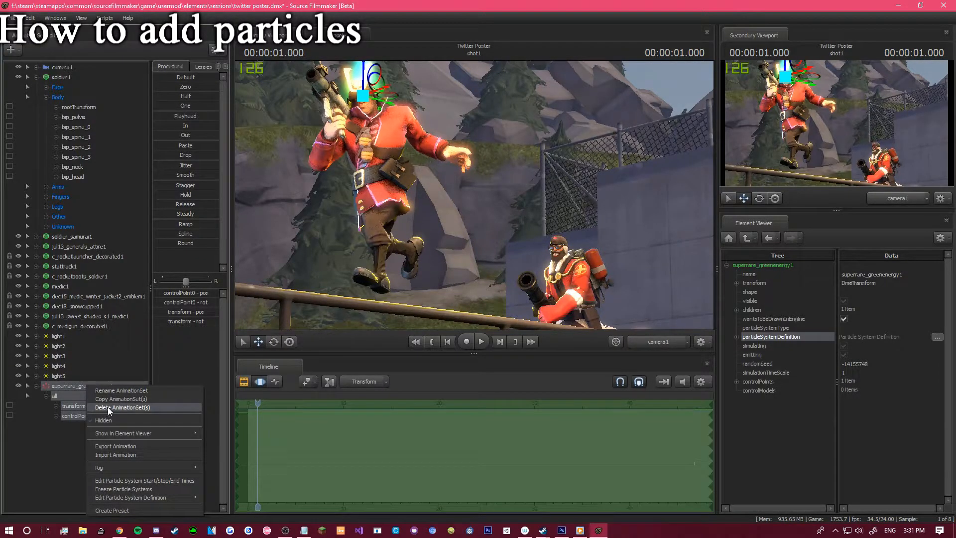
click(108, 408)
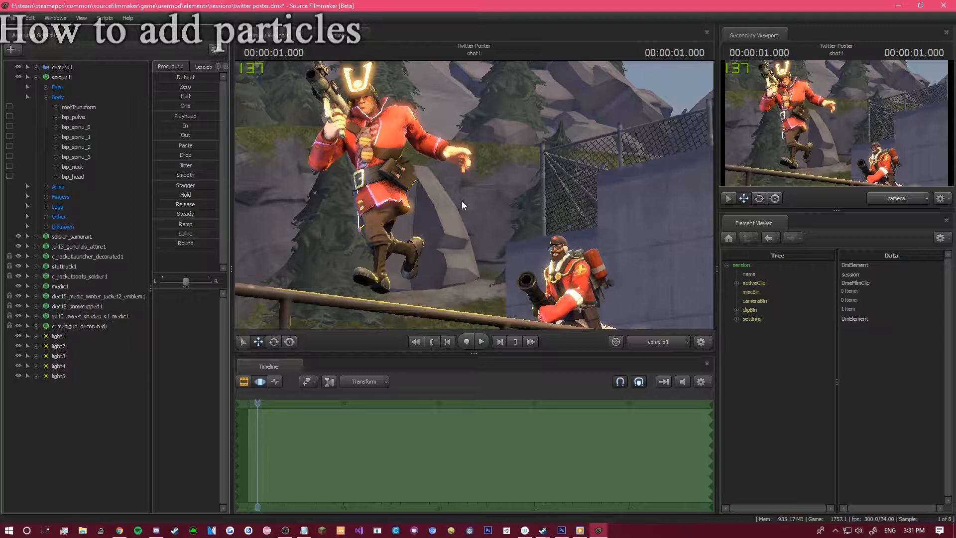
Create an animation set for a new light and aim it at the soldier from behind and above.
right_click(69, 428)
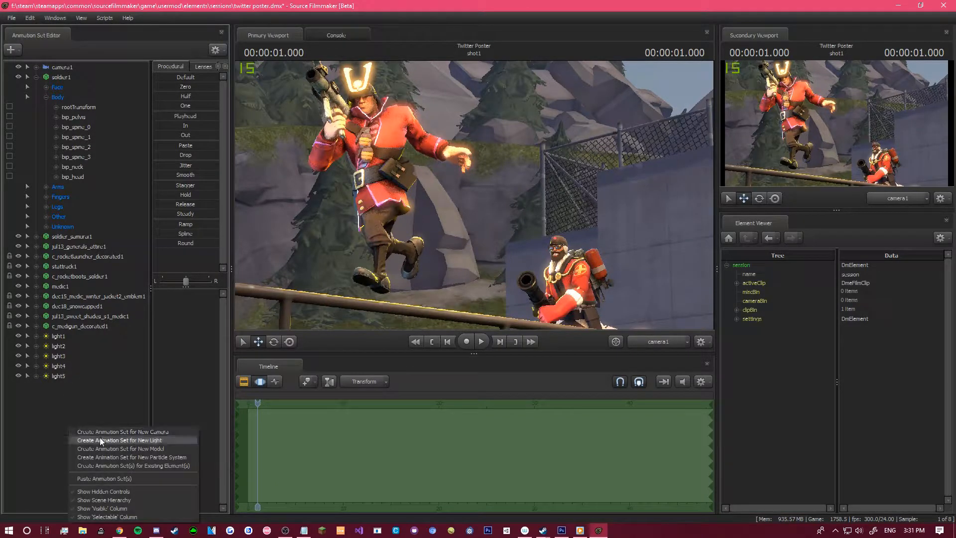
click(99, 440)
key(w)
drag(429, 212, 590, 252)
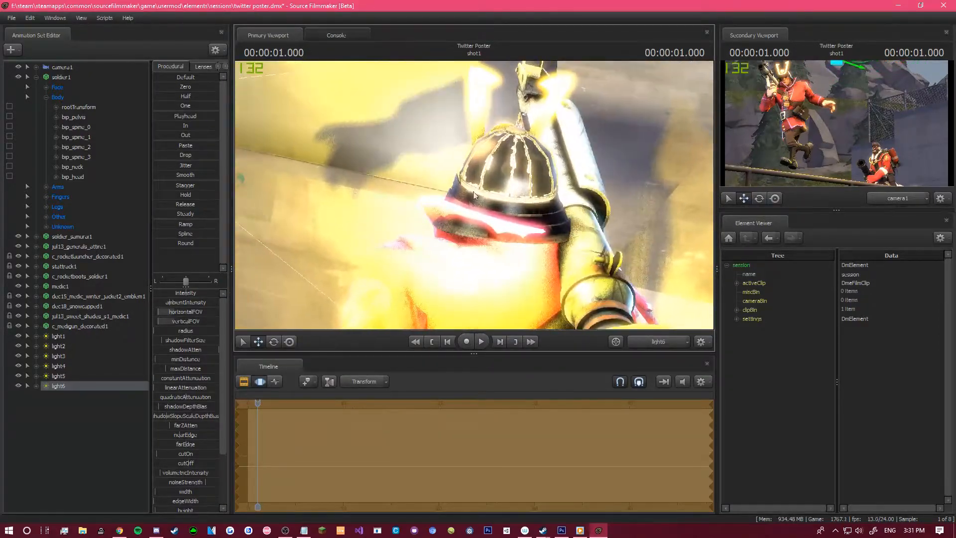
Widen the new light's field of view and check the result through camera1.
drag(158, 313, 176, 313)
click(648, 341)
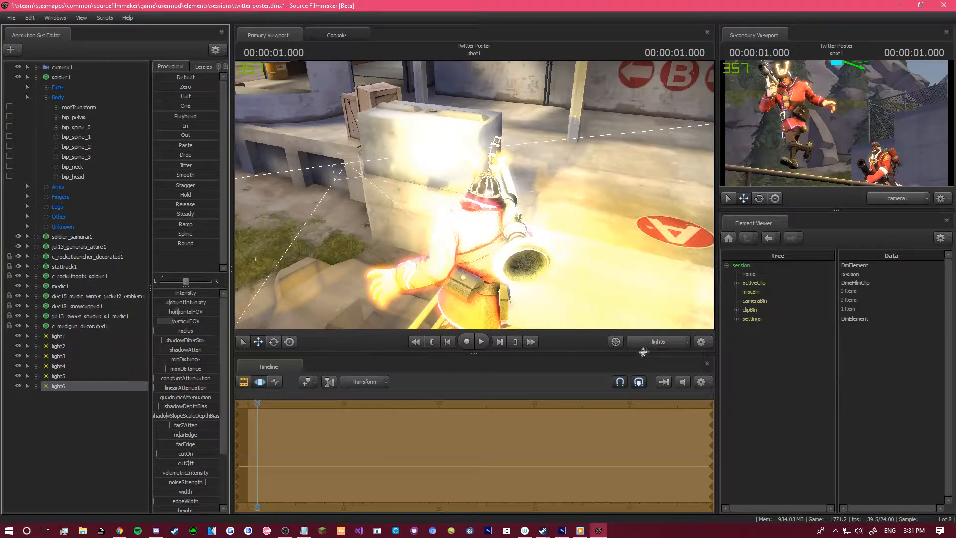
click(651, 345)
Tint light6 green by lowering its color_red and color_blue values together.
scroll(203, 435, down, 3)
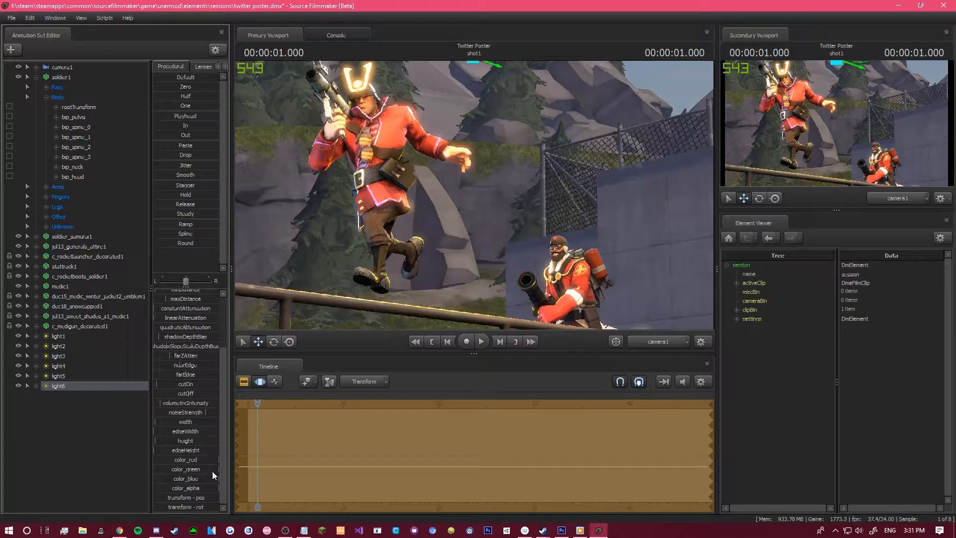
click(186, 478)
ctrl+click(184, 460)
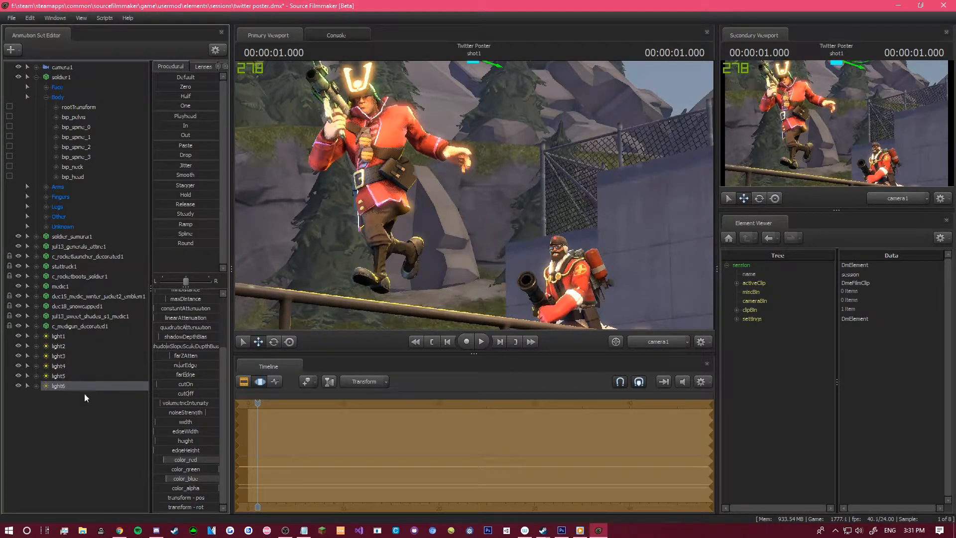
drag(83, 387, 464, 232)
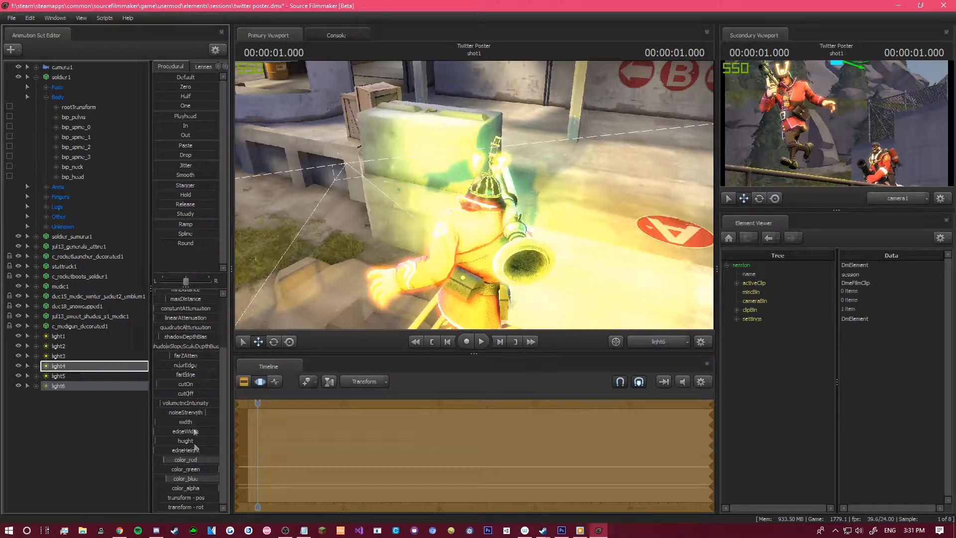
mouse_move(181, 478)
mouse_down()
mouse_move(125, 479)
mouse_move(169, 479)
mouse_up()
Raise the intensity of light6 and check the green rim on the soldier through camera1.
scroll(180, 436, up, 3)
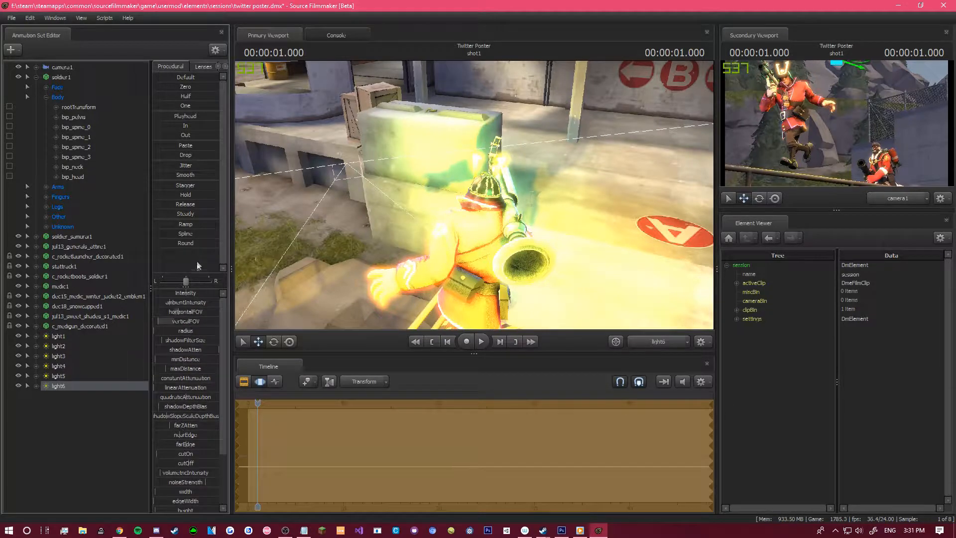
drag(185, 294, 204, 294)
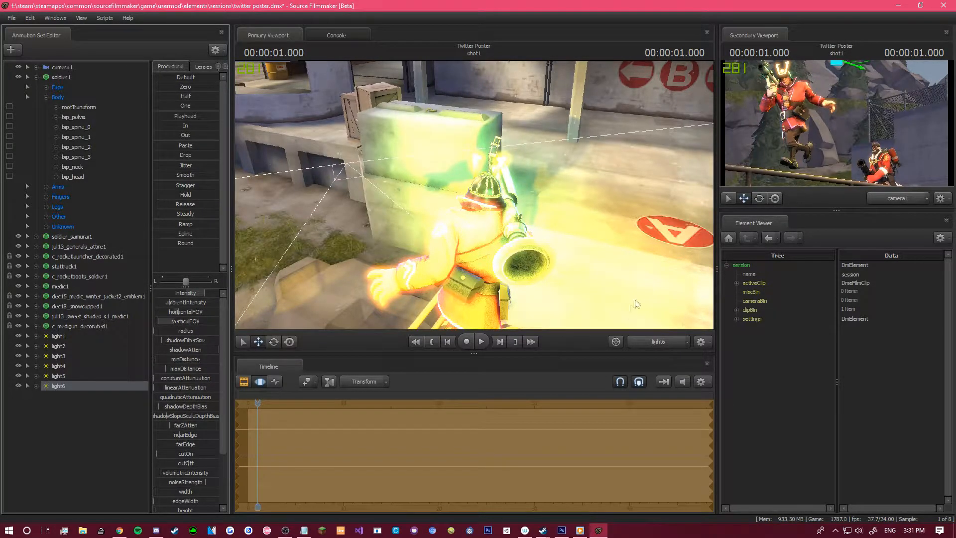
click(644, 342)
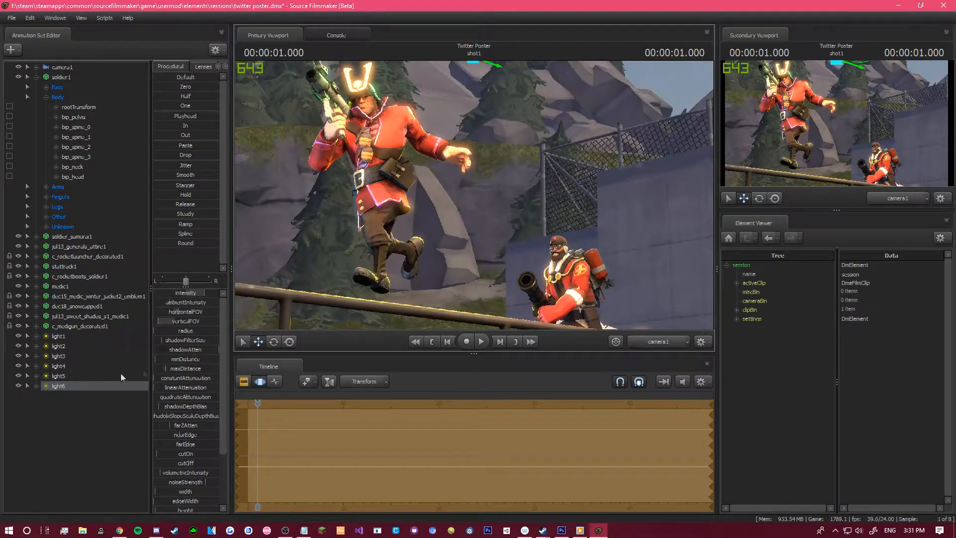
Duplicate light6 by copying its animation set and pasting it into the scene.
right_click(83, 391)
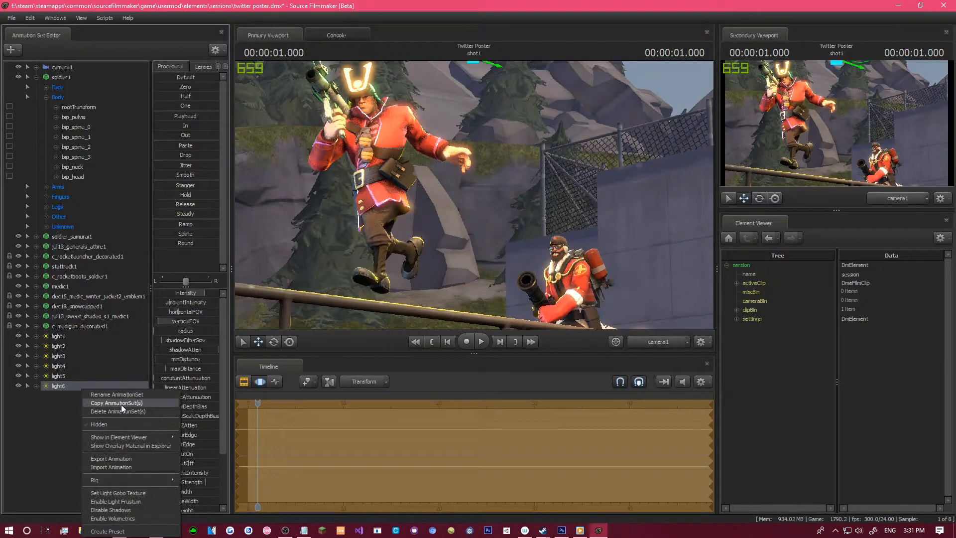
right_click(101, 442)
click(131, 481)
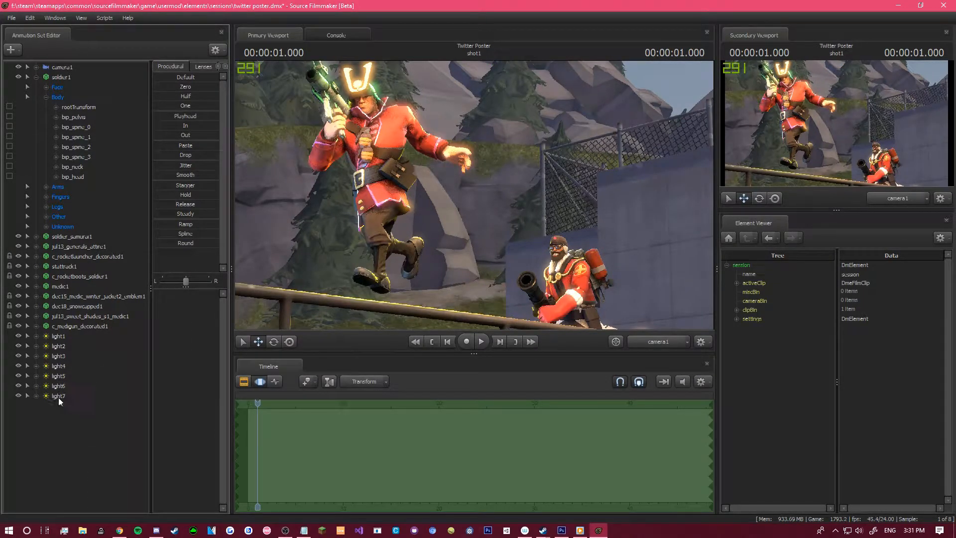
Aim the duplicated light at the medic from behind and check it through camera1.
click(58, 396)
drag(450, 233, 470, 240)
key(s)
key(w)
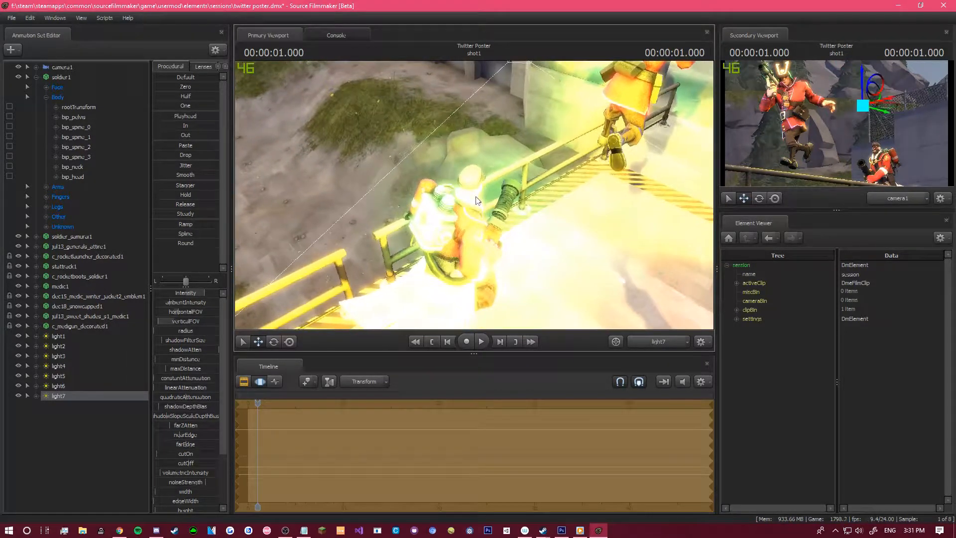
click(646, 338)
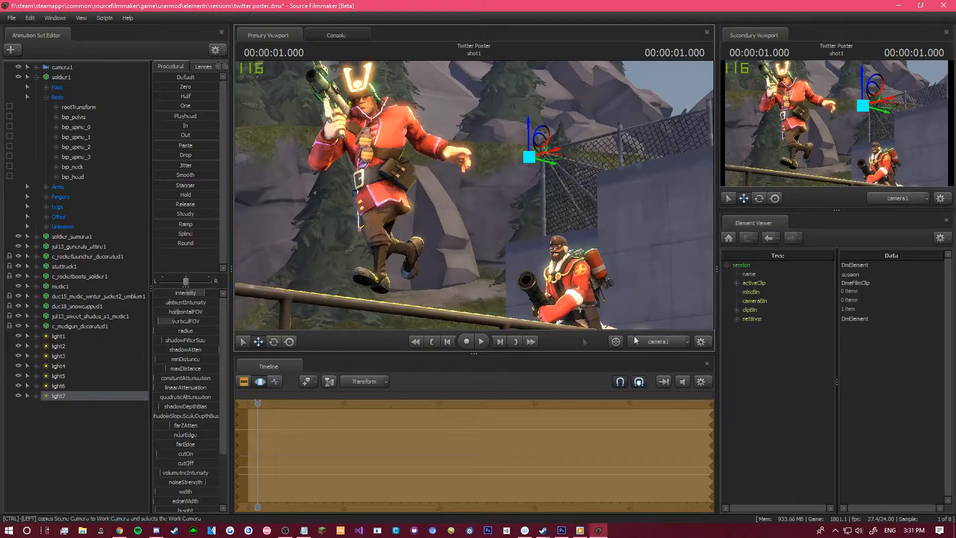
Move light7 closer to the medic's back, check its effect through camera1, and clear the selection.
drag(74, 396, 442, 243)
key(w)
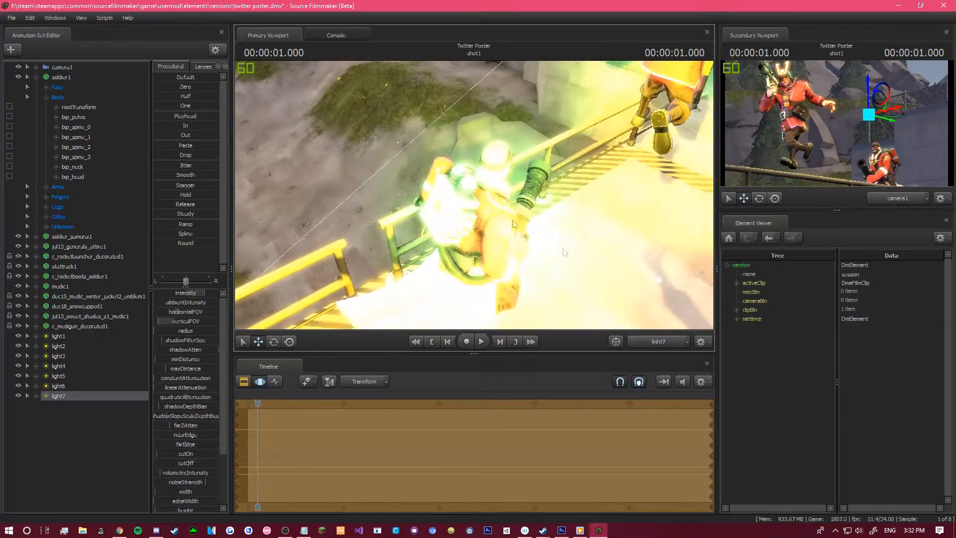
click(639, 339)
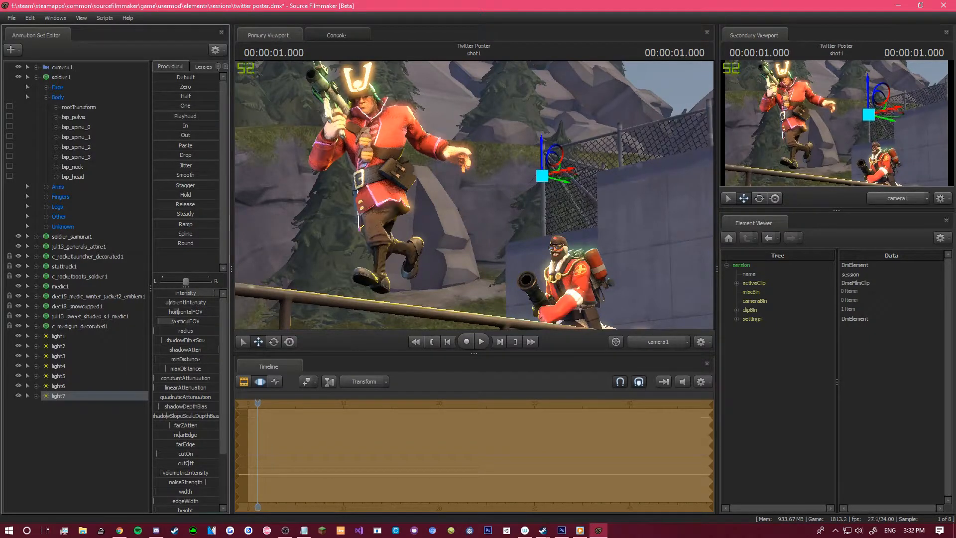
click(137, 438)
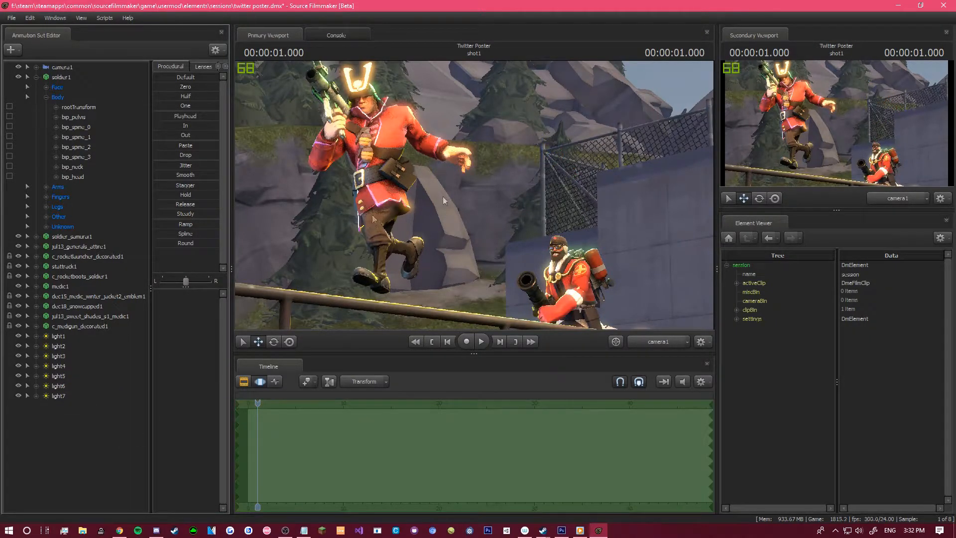
click(245, 382)
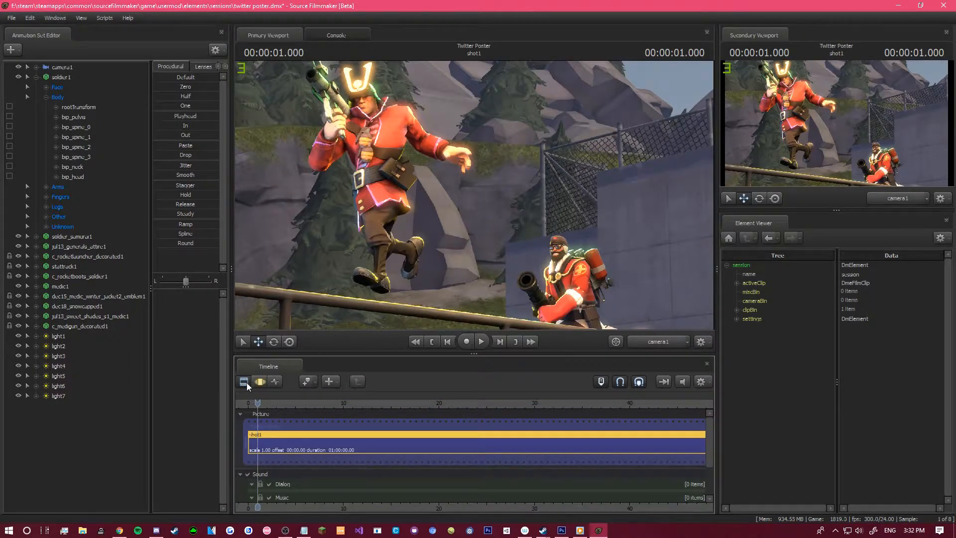
click(260, 382)
click(248, 382)
click(256, 384)
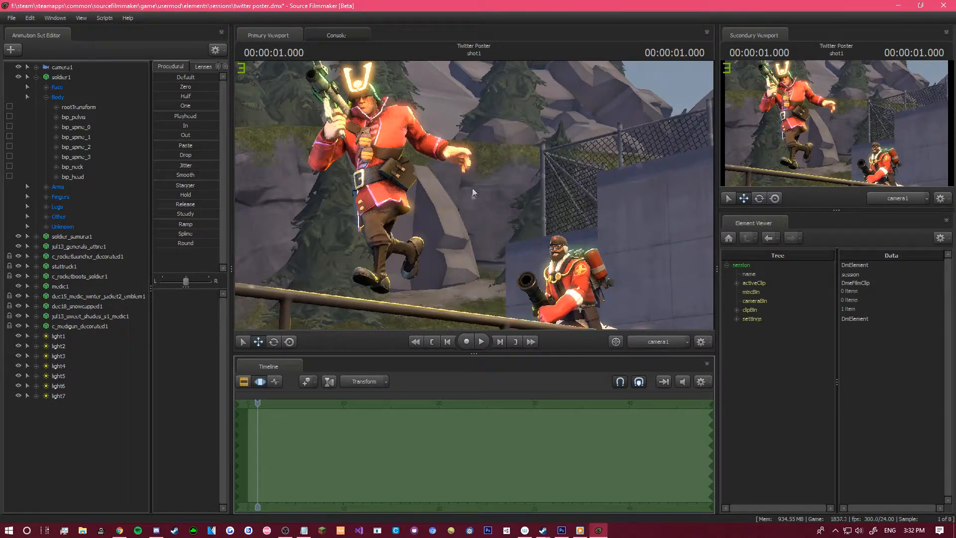
right_click(415, 167)
click(420, 170)
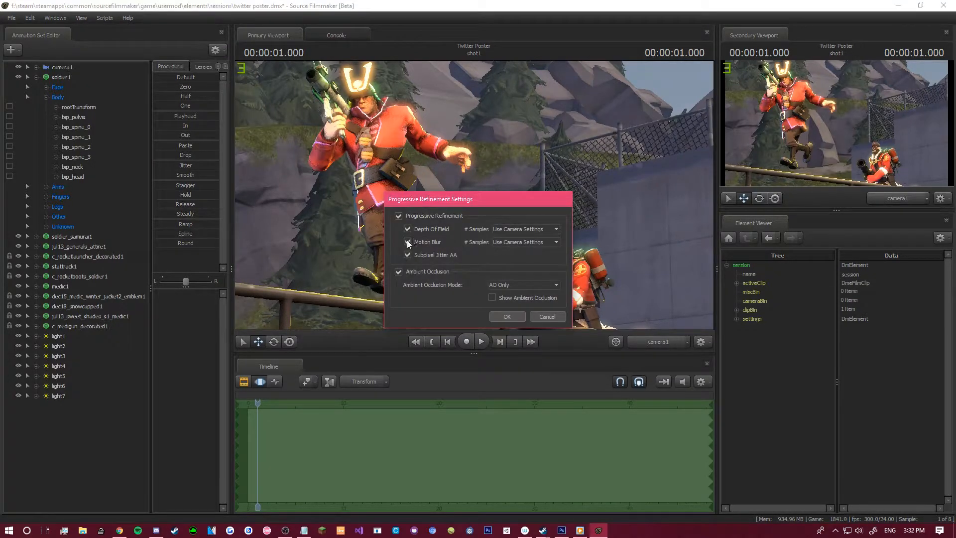
click(411, 244)
click(543, 314)
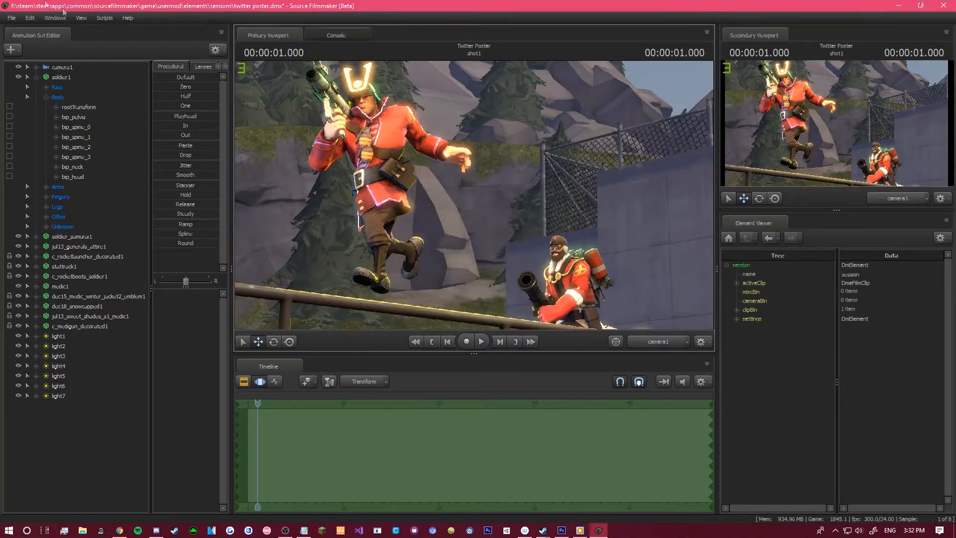
Turn off motion blur and raise depth of field to 1024 samples in the progressive refinement settings.
right_click(359, 118)
click(389, 125)
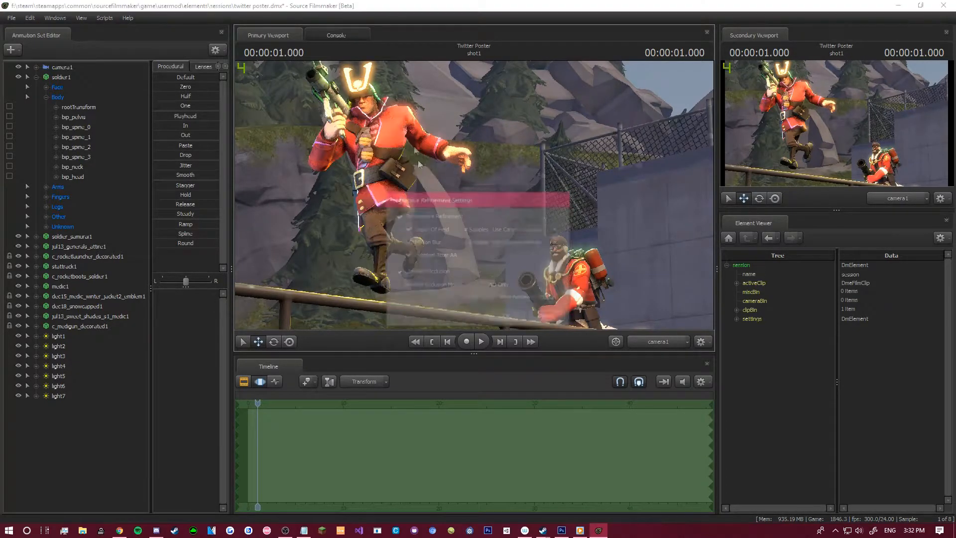
click(407, 242)
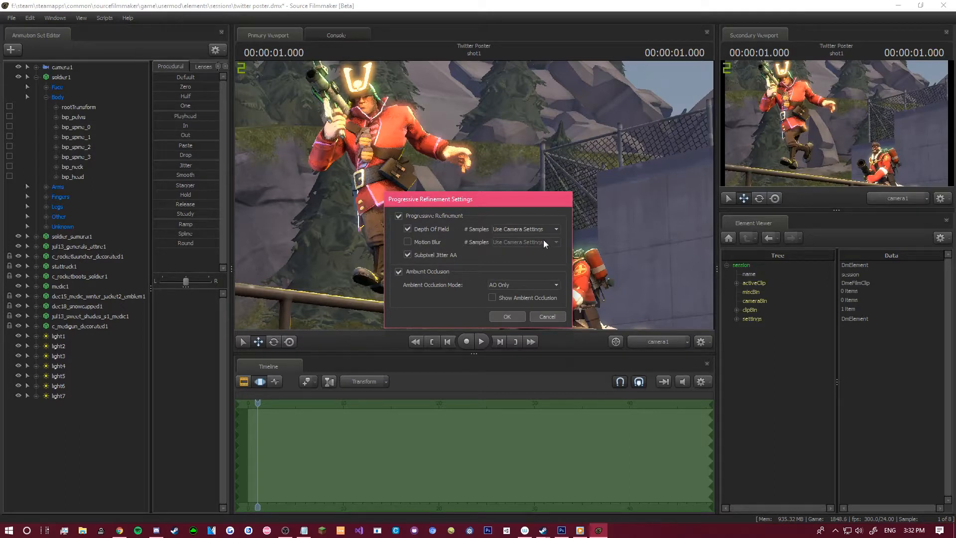
click(512, 228)
click(513, 286)
click(520, 313)
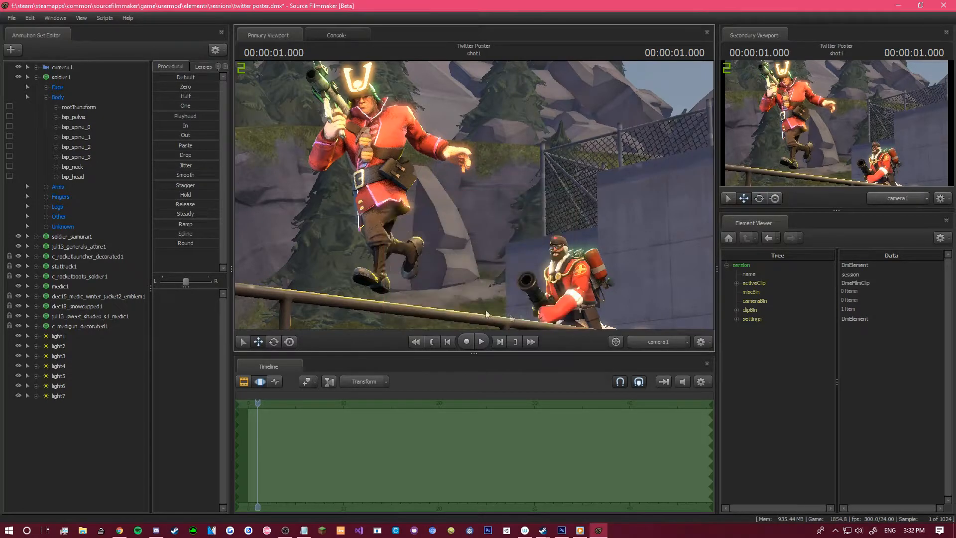
Start a poster export and save the session's changes.
click(11, 17)
mouse_move(43, 118)
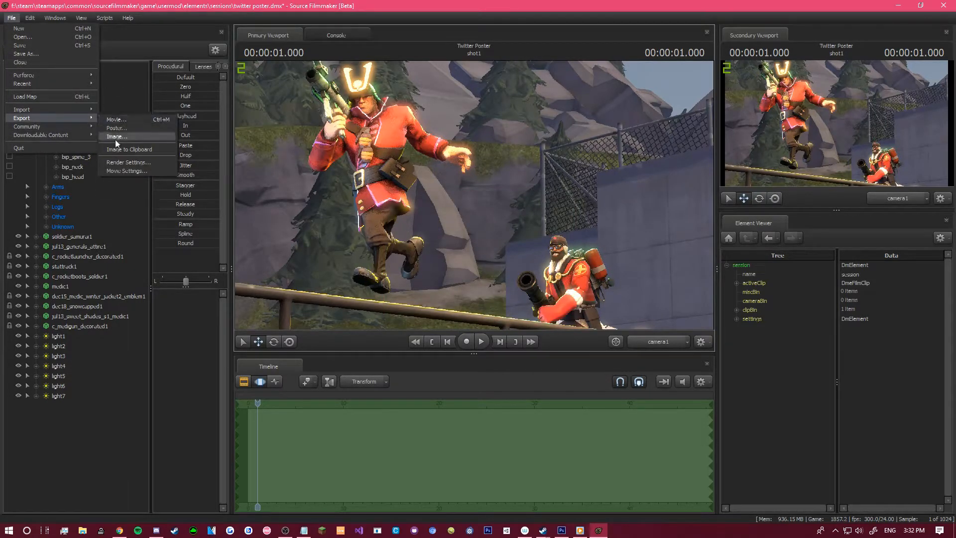
click(121, 126)
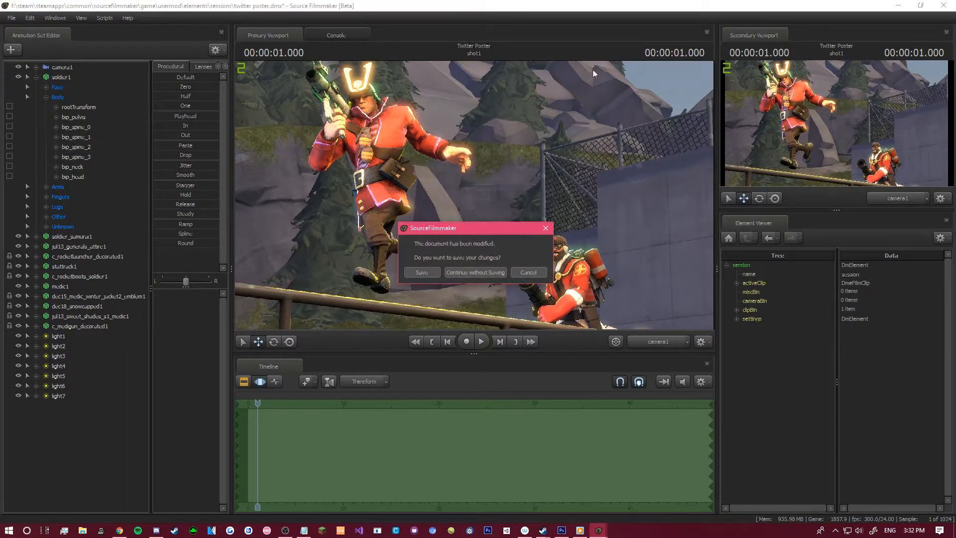
click(436, 274)
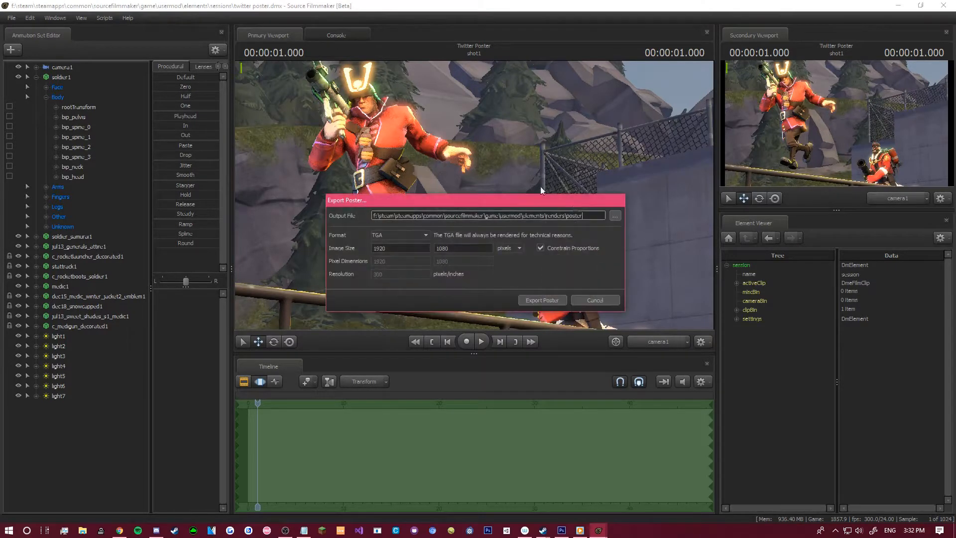
Set the export's output file to TwitterPoster in the sfm images folder.
click(616, 219)
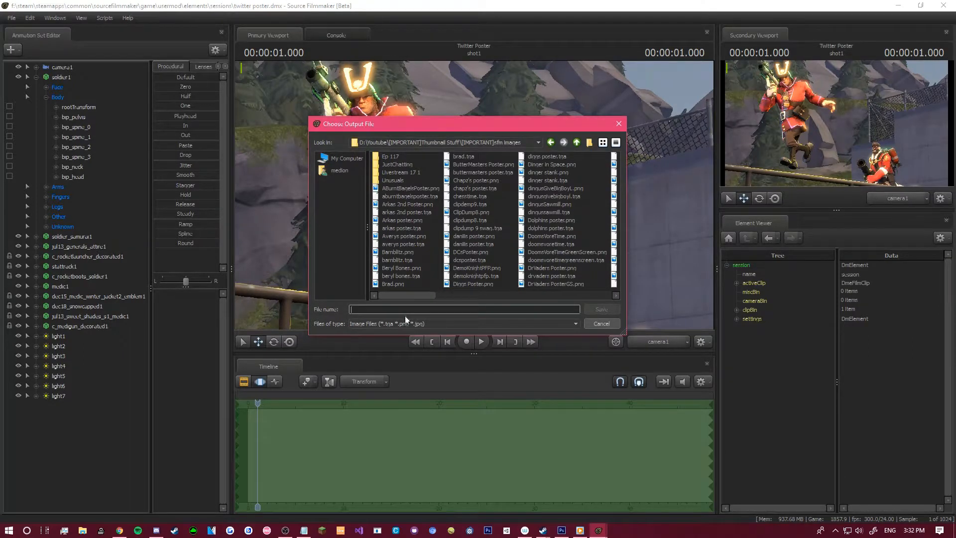
text(TwitterPoster)
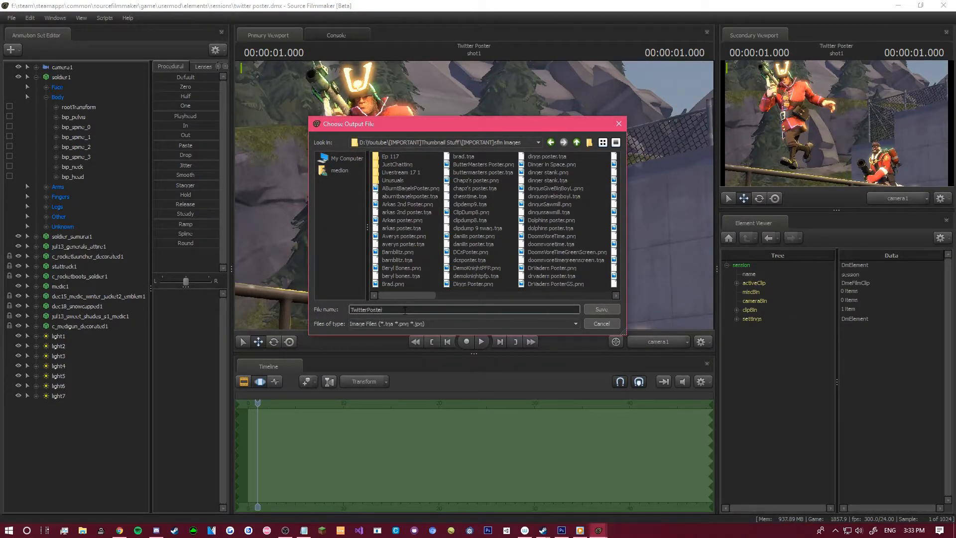
click(597, 308)
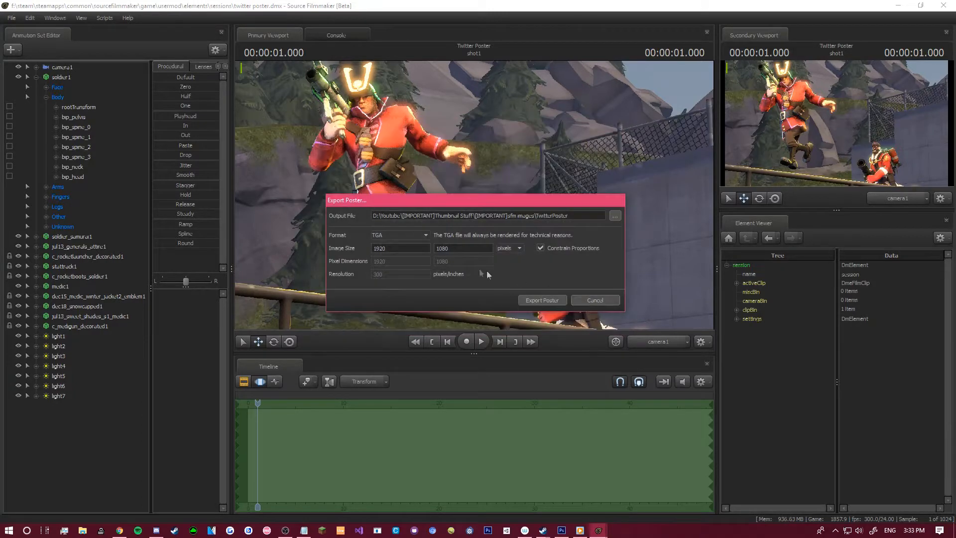
Review the poster's format and image size settings and export it.
click(397, 232)
click(384, 250)
drag(422, 249, 270, 252)
click(420, 248)
click(543, 300)
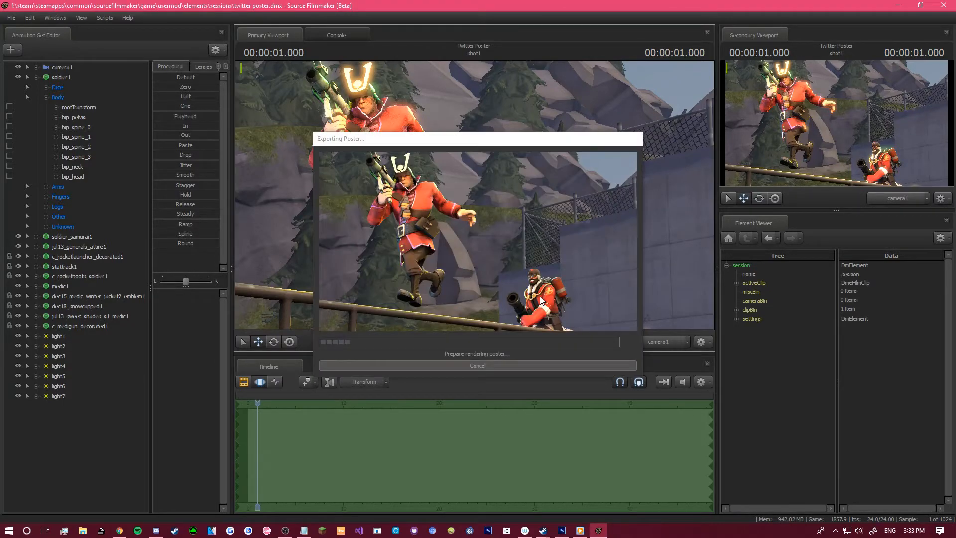